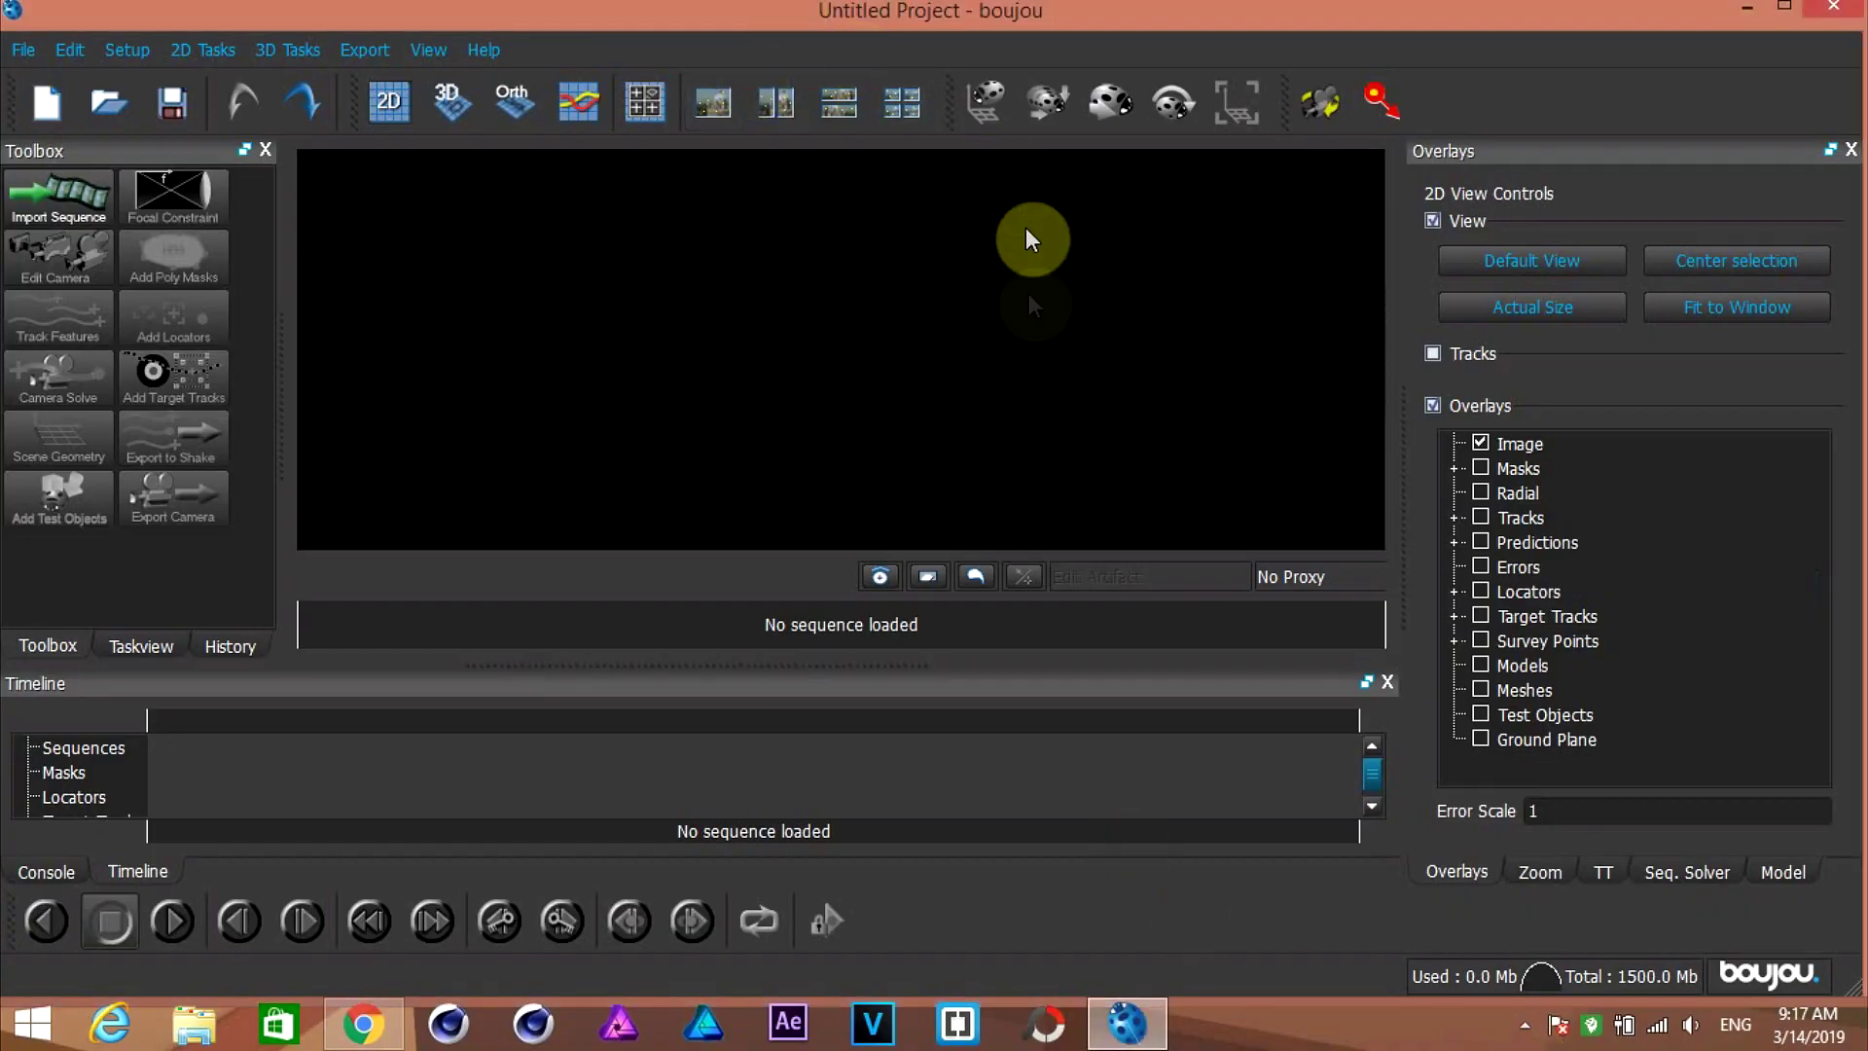
Step: Load imgcont_000000.jpeg from Videos > New folder as an image sequence spanning frames 0–2082
left_click(67, 191)
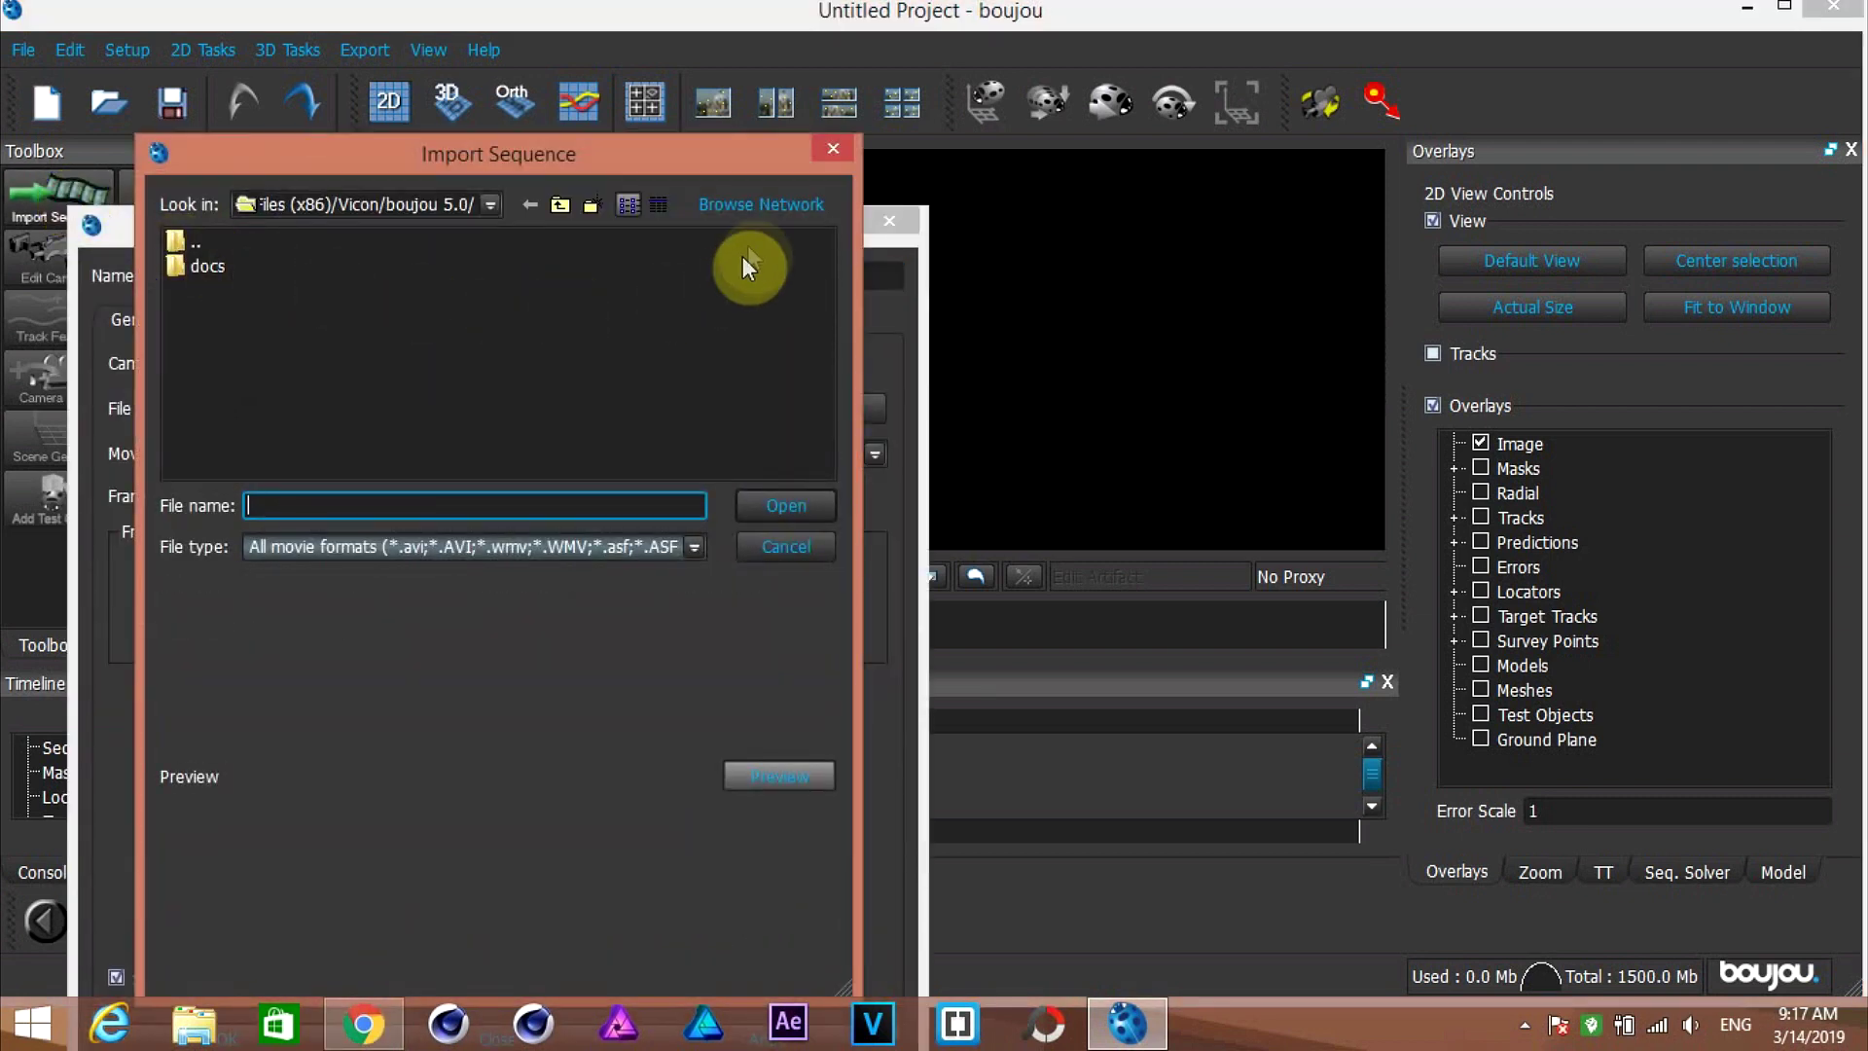
left_click(754, 208)
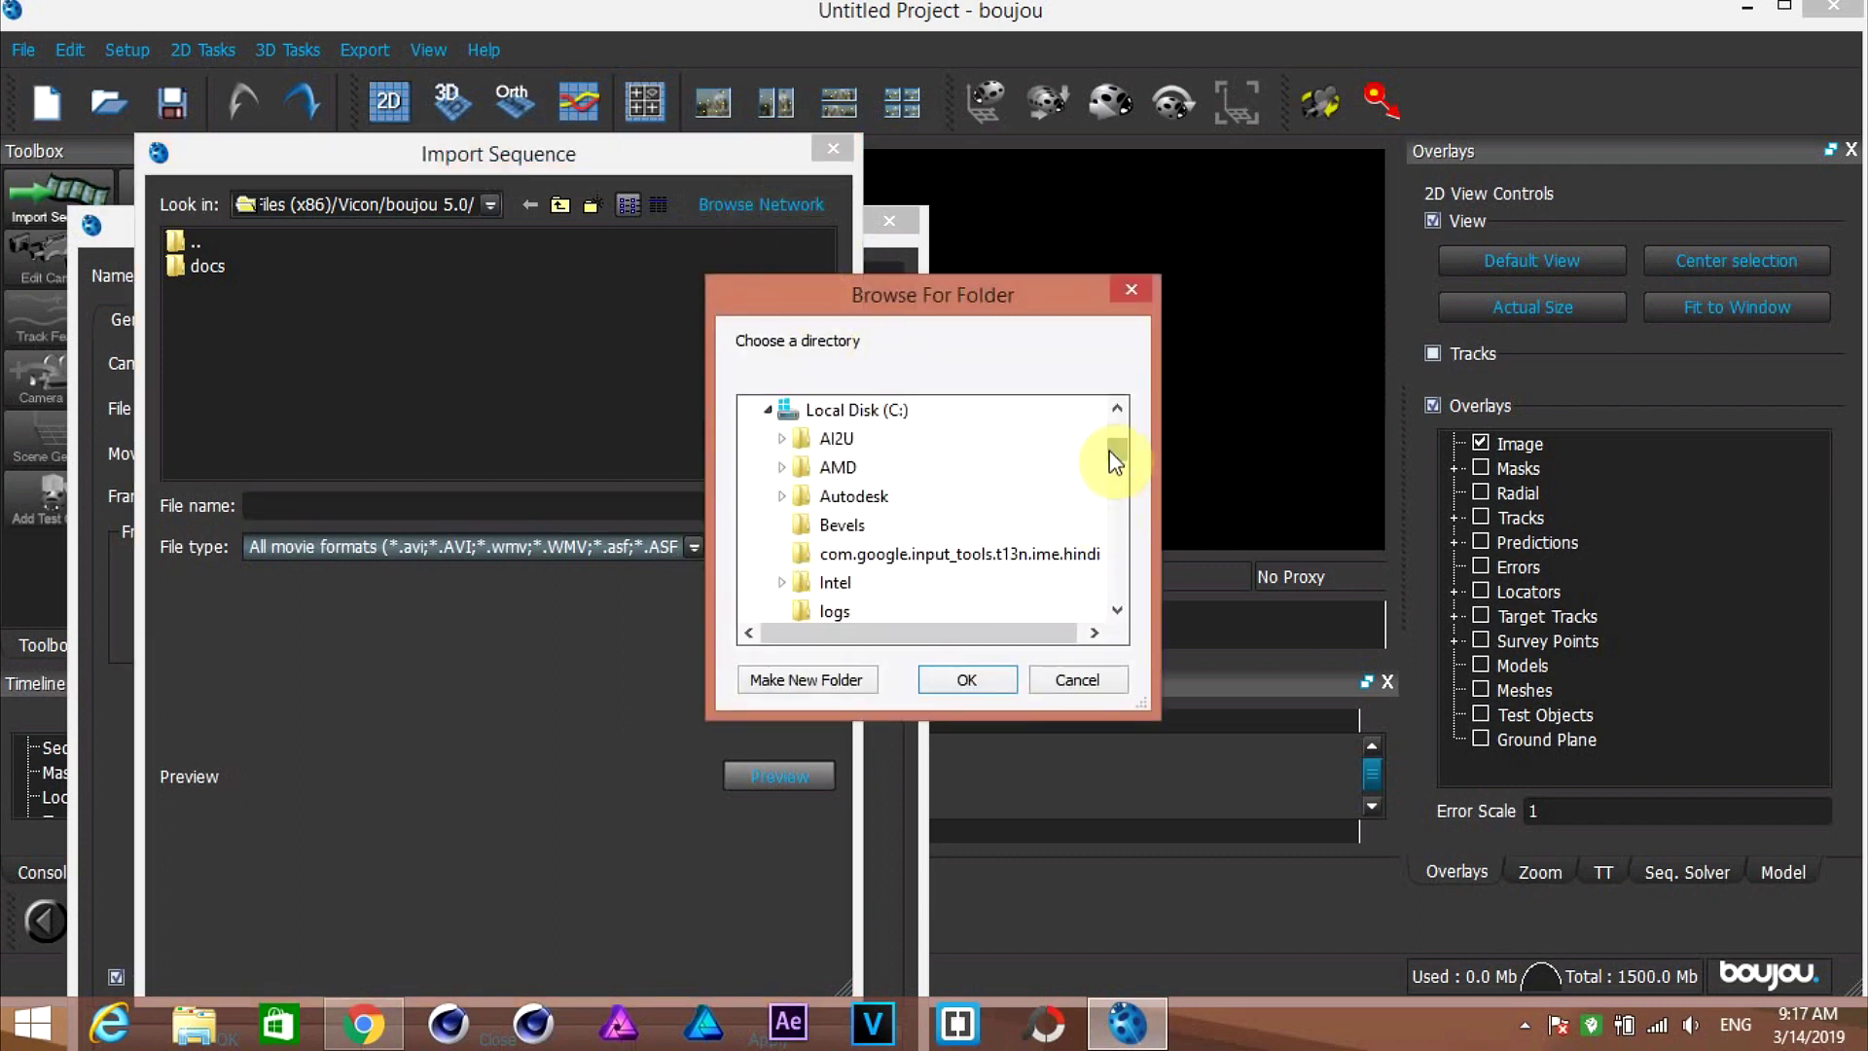
mouse_move(1113, 459)
left_mouse_down()
mouse_move(1107, 425)
mouse_move(1117, 441)
left_mouse_up()
double_click(822, 613)
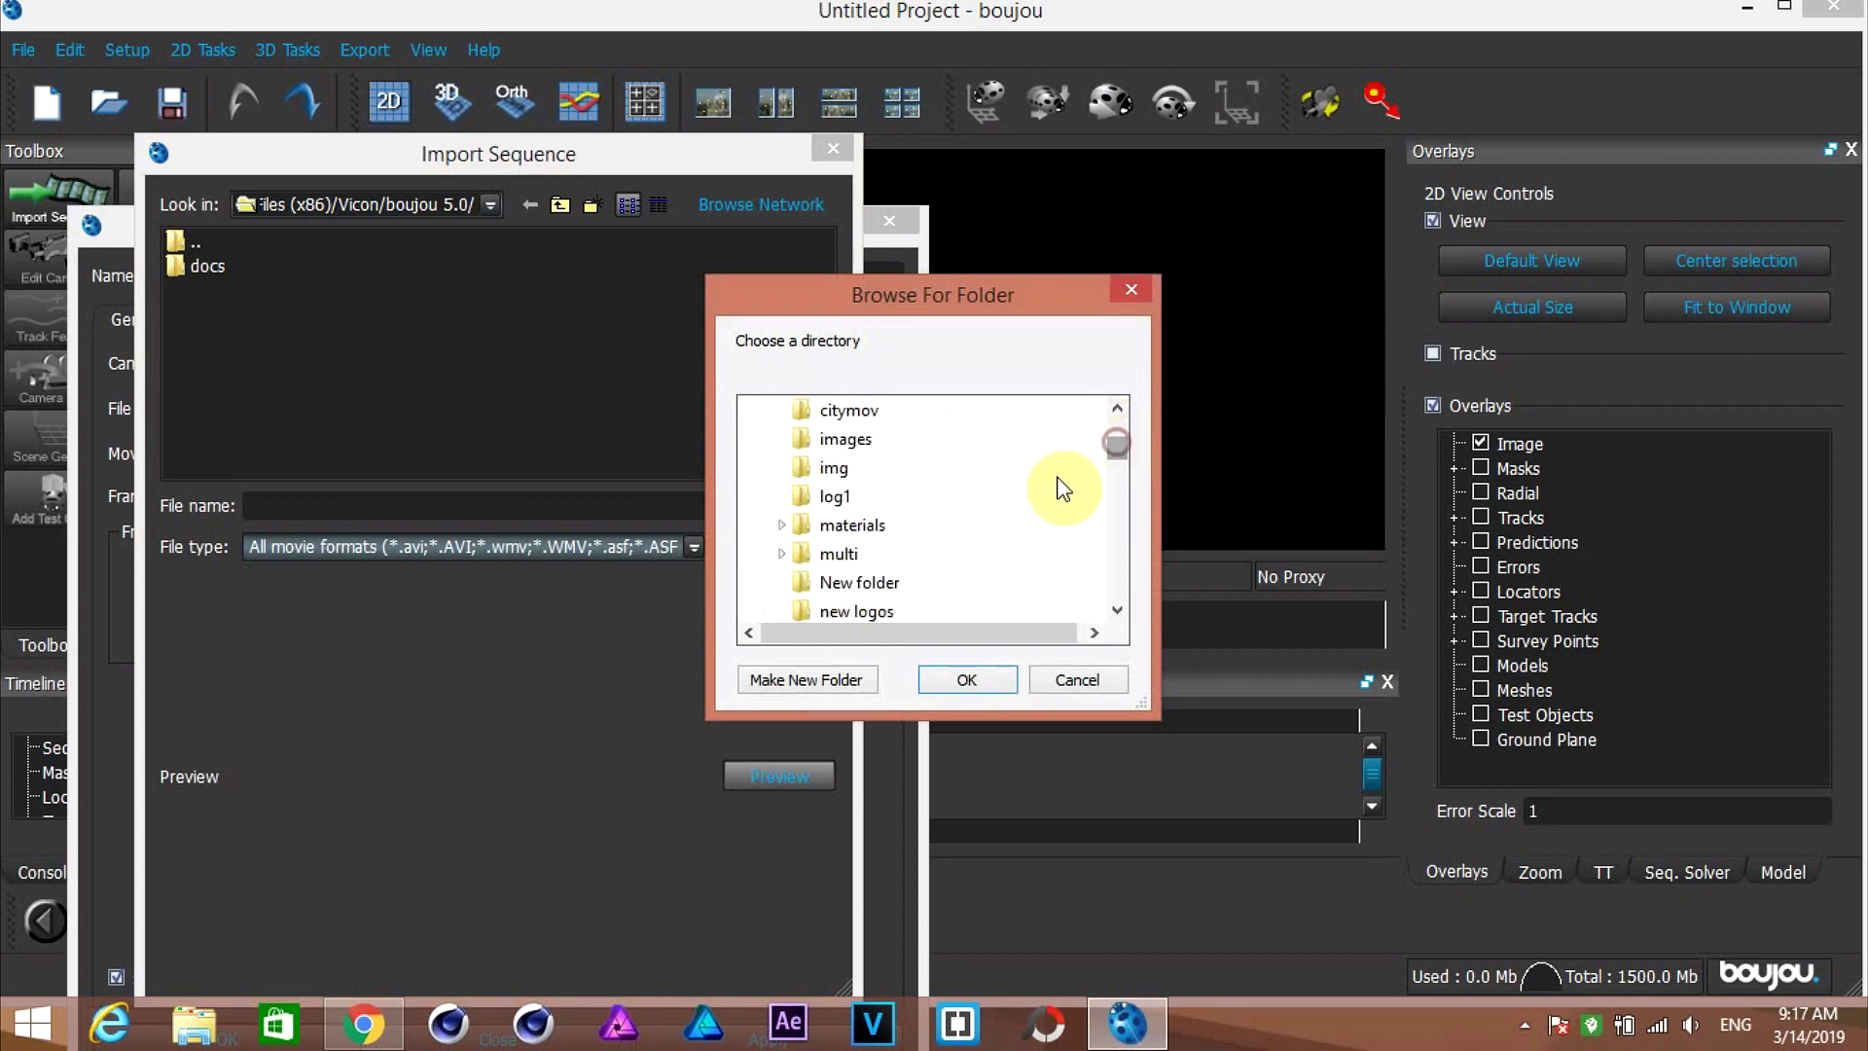
left_click(864, 583)
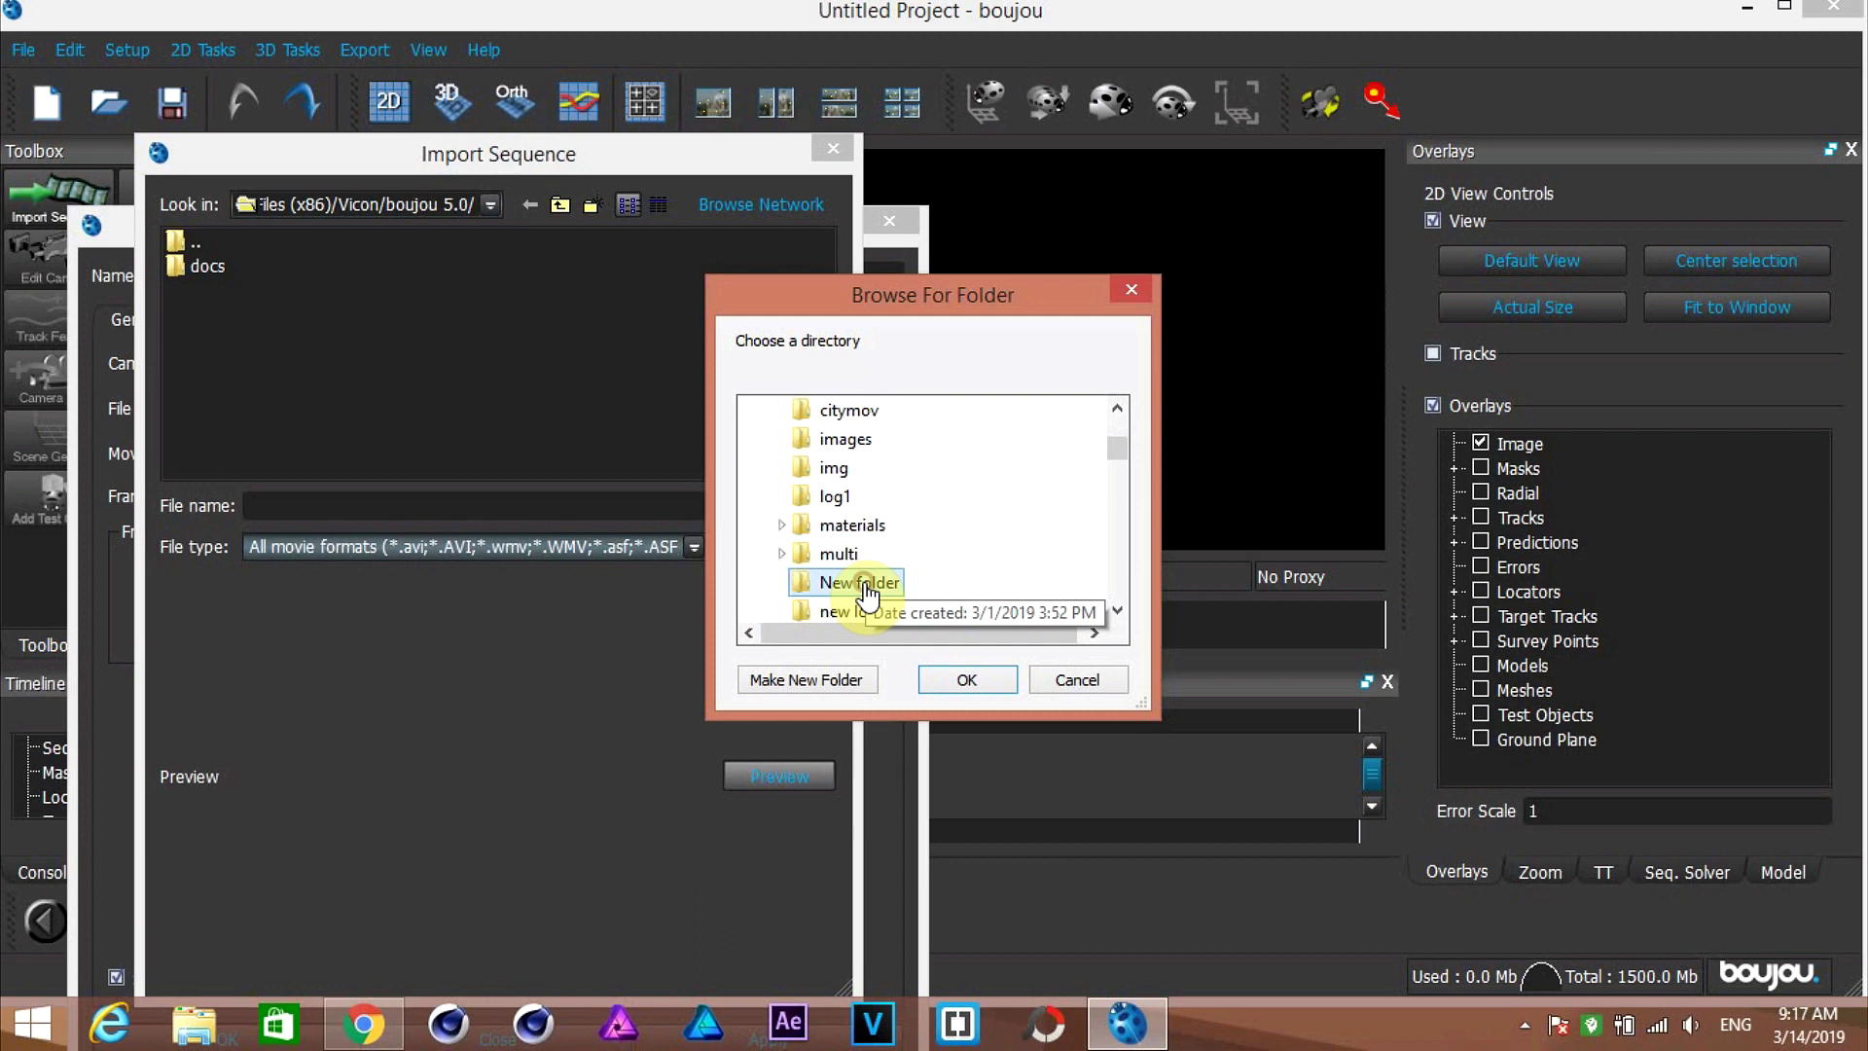
left_click(966, 679)
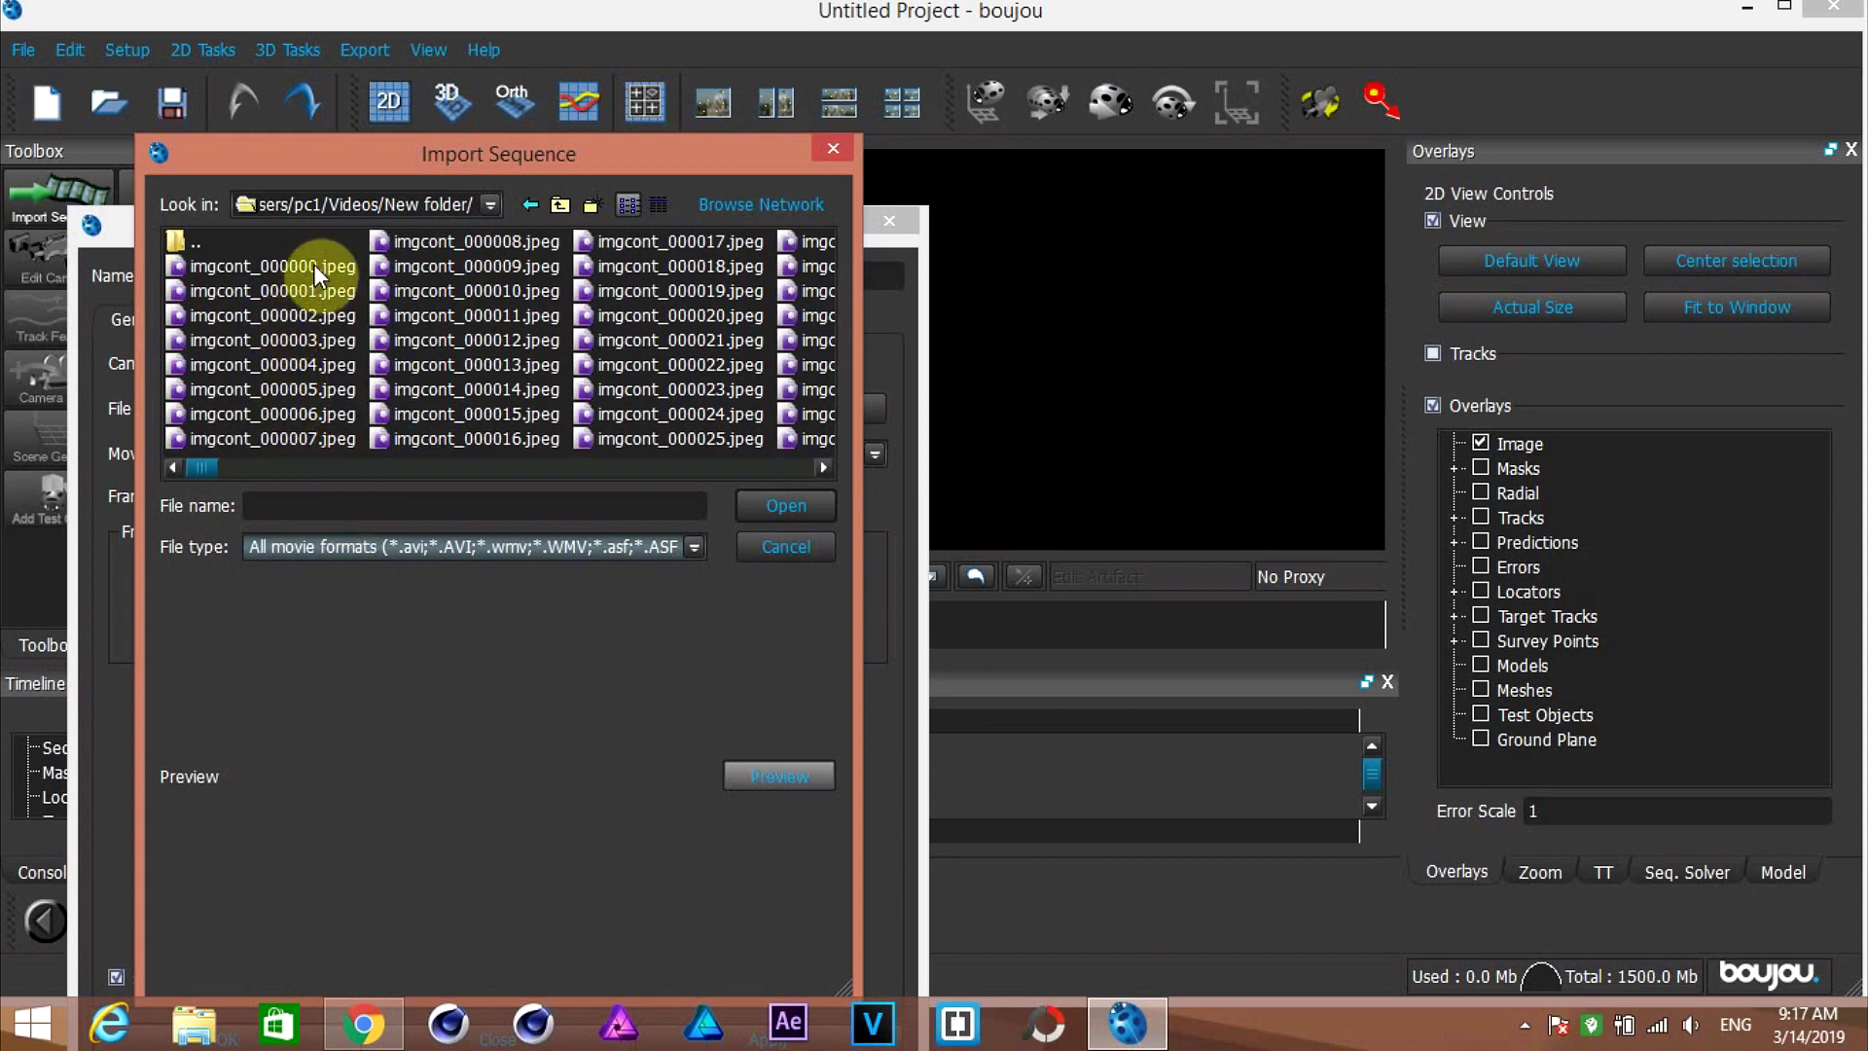
left_click(313, 265)
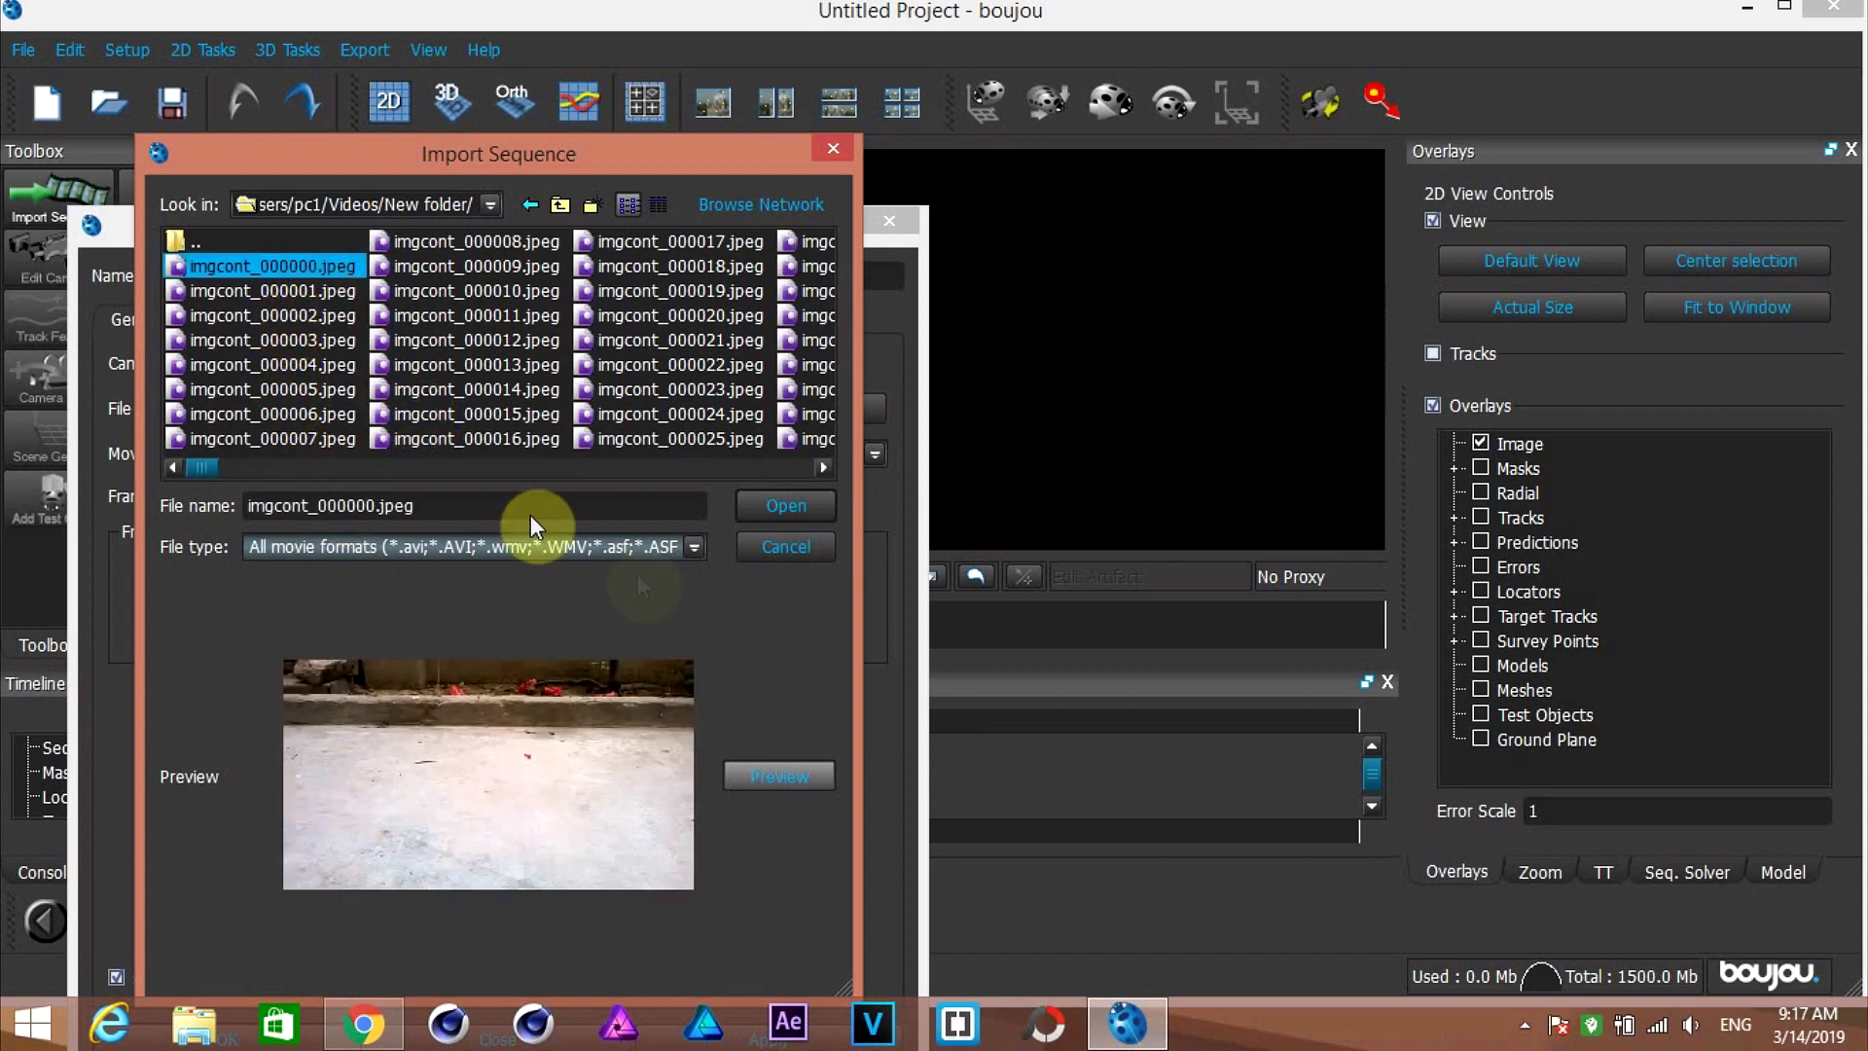
left_click(789, 506)
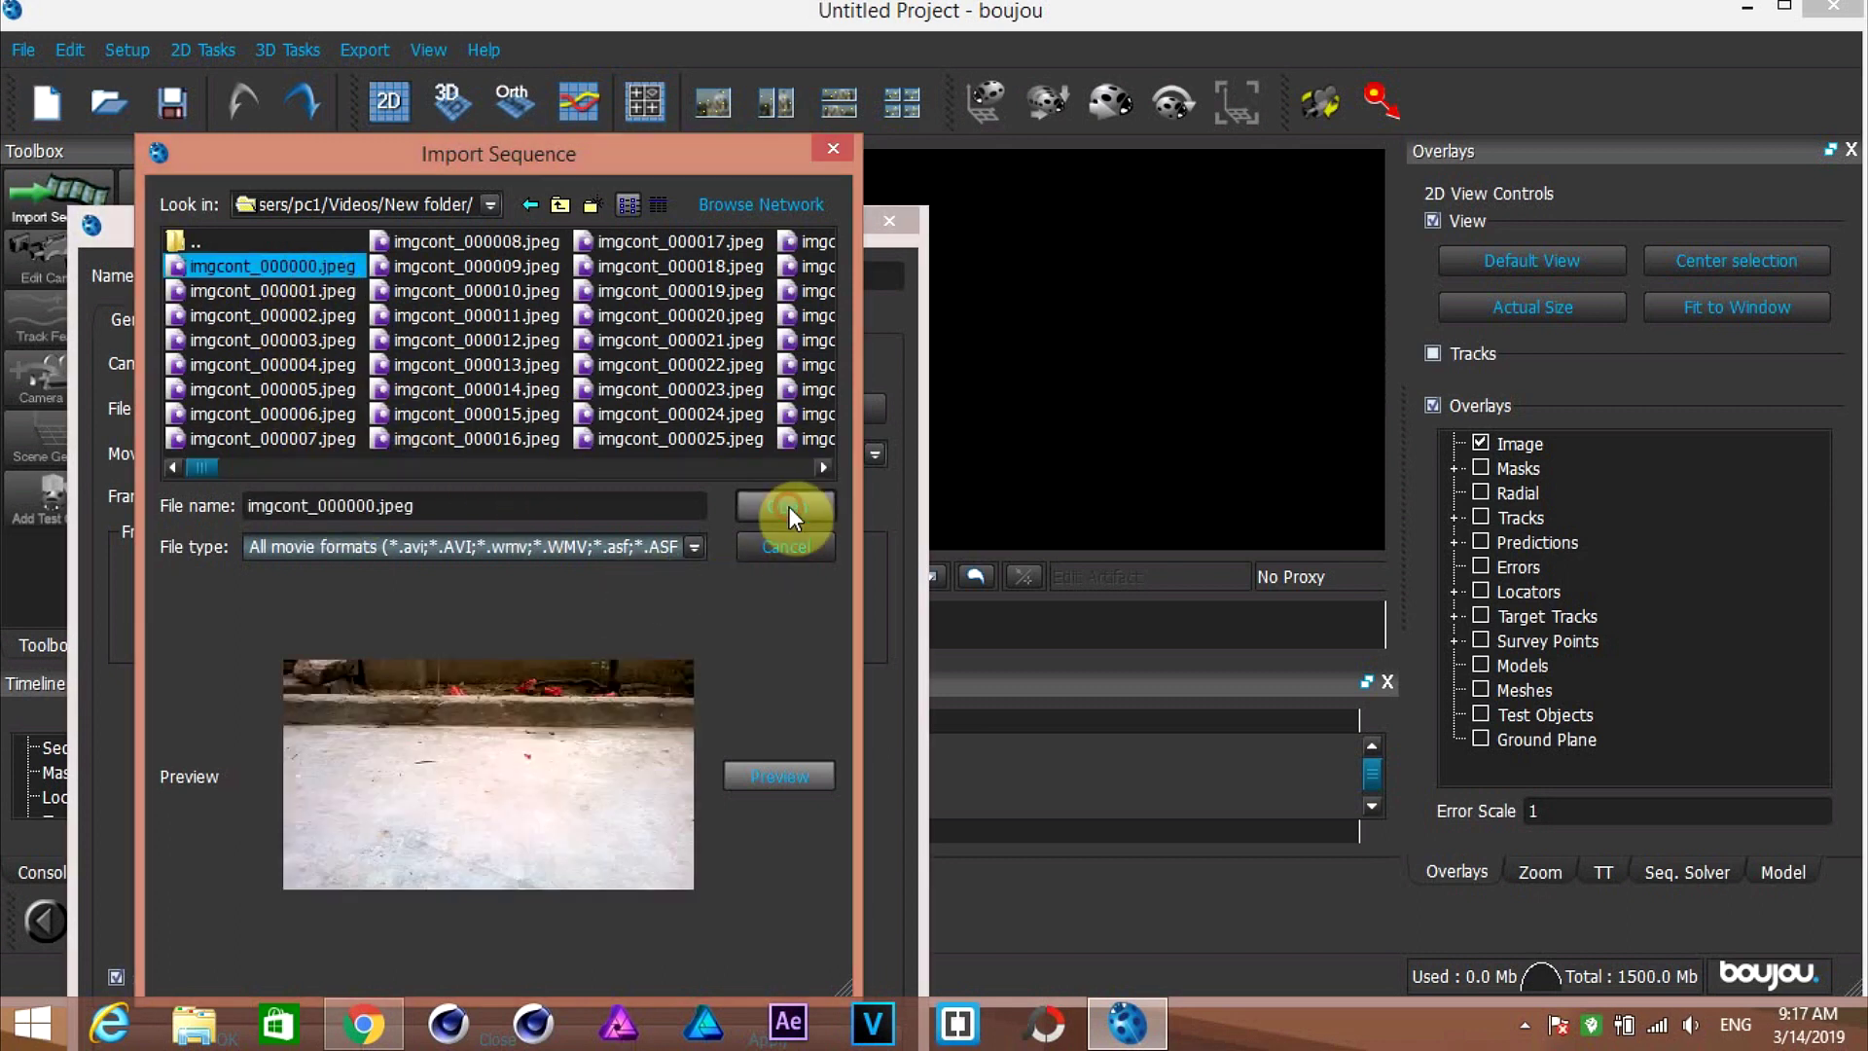
Step: Set the frame rate to 29.97 and numbering to start from 0, then apply the sequence settings
left_click_drag(677, 243, 796, 98)
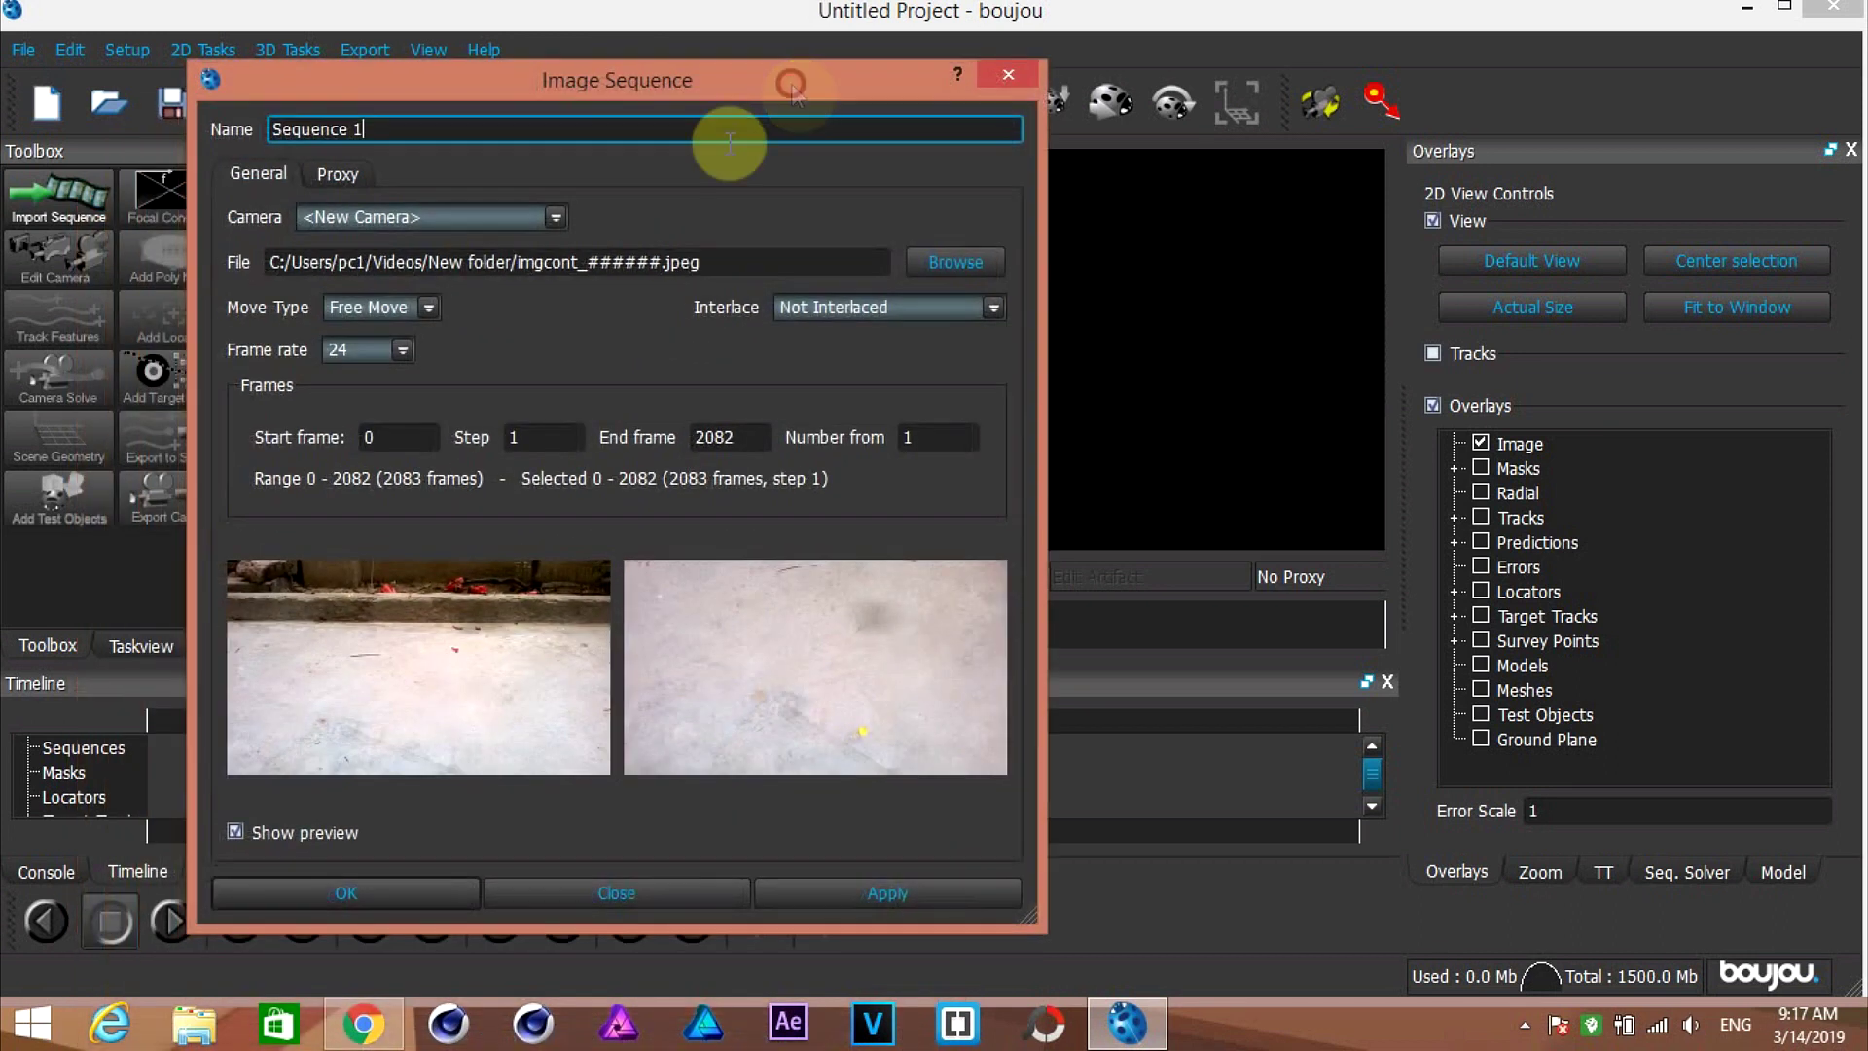
left_click(402, 350)
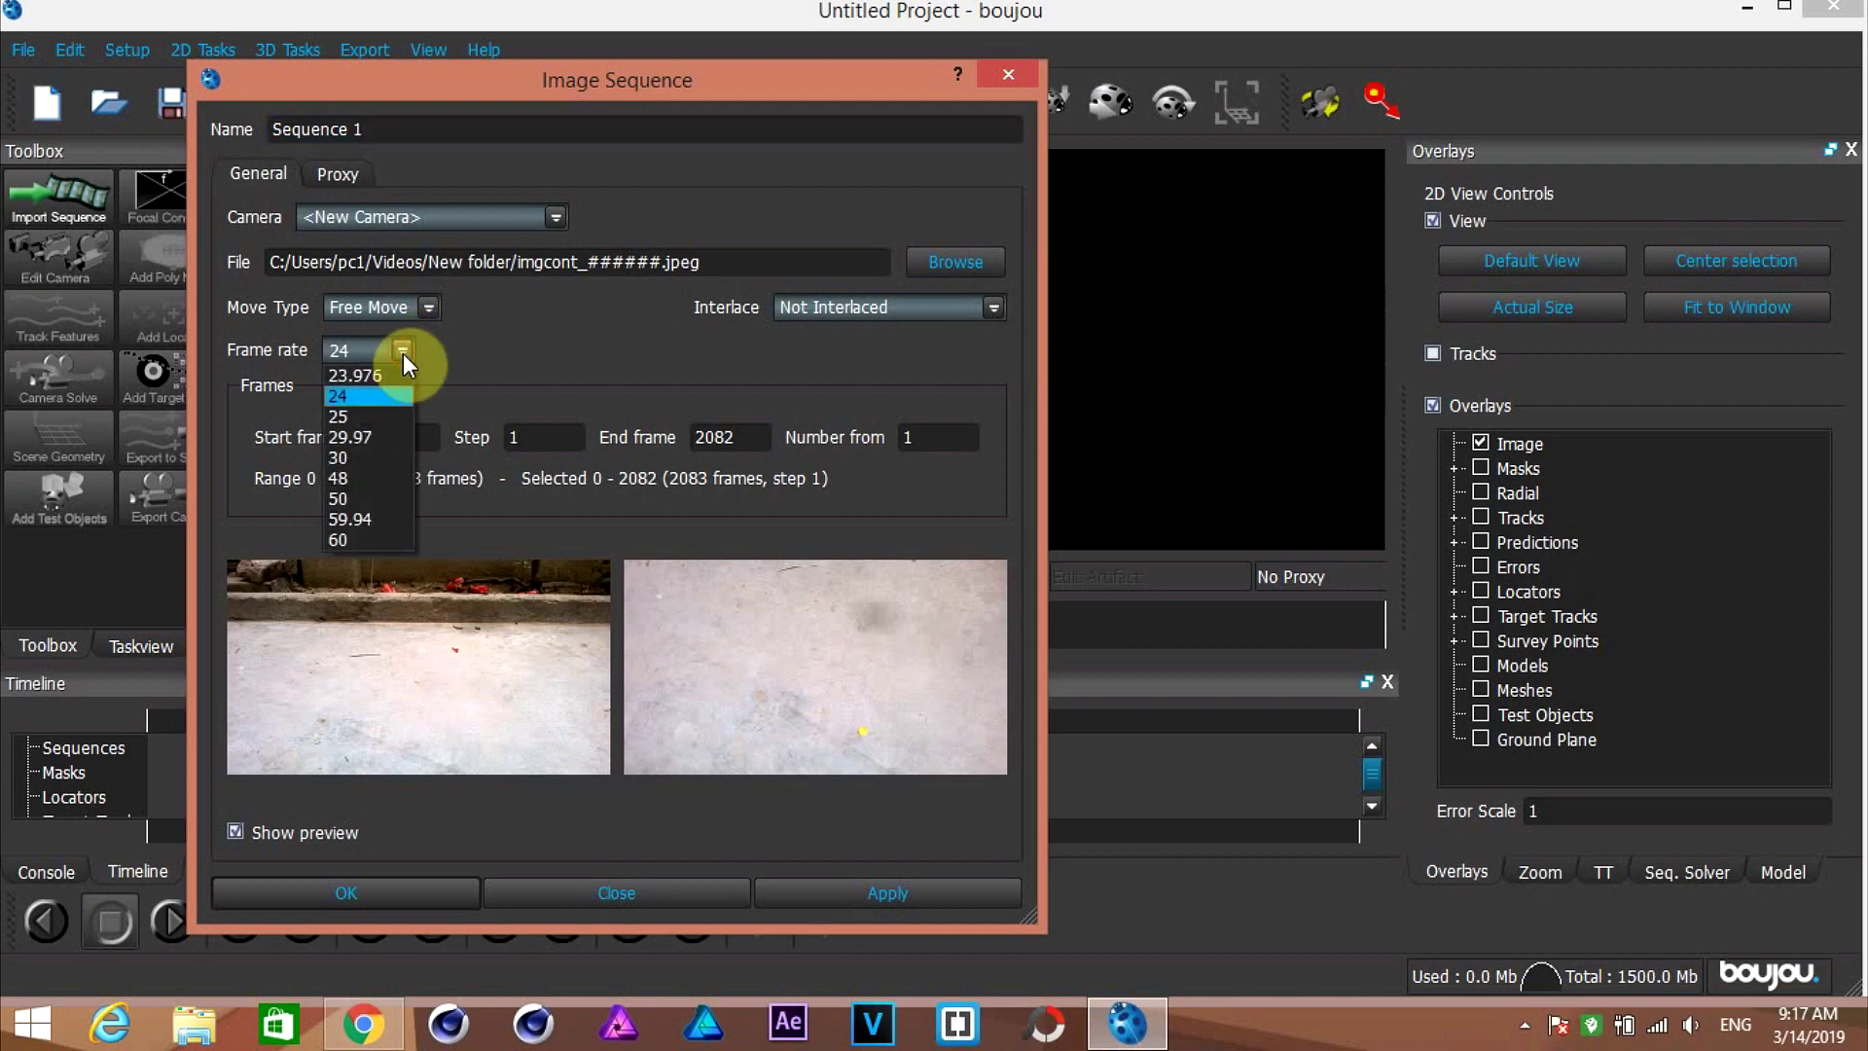
left_click(367, 440)
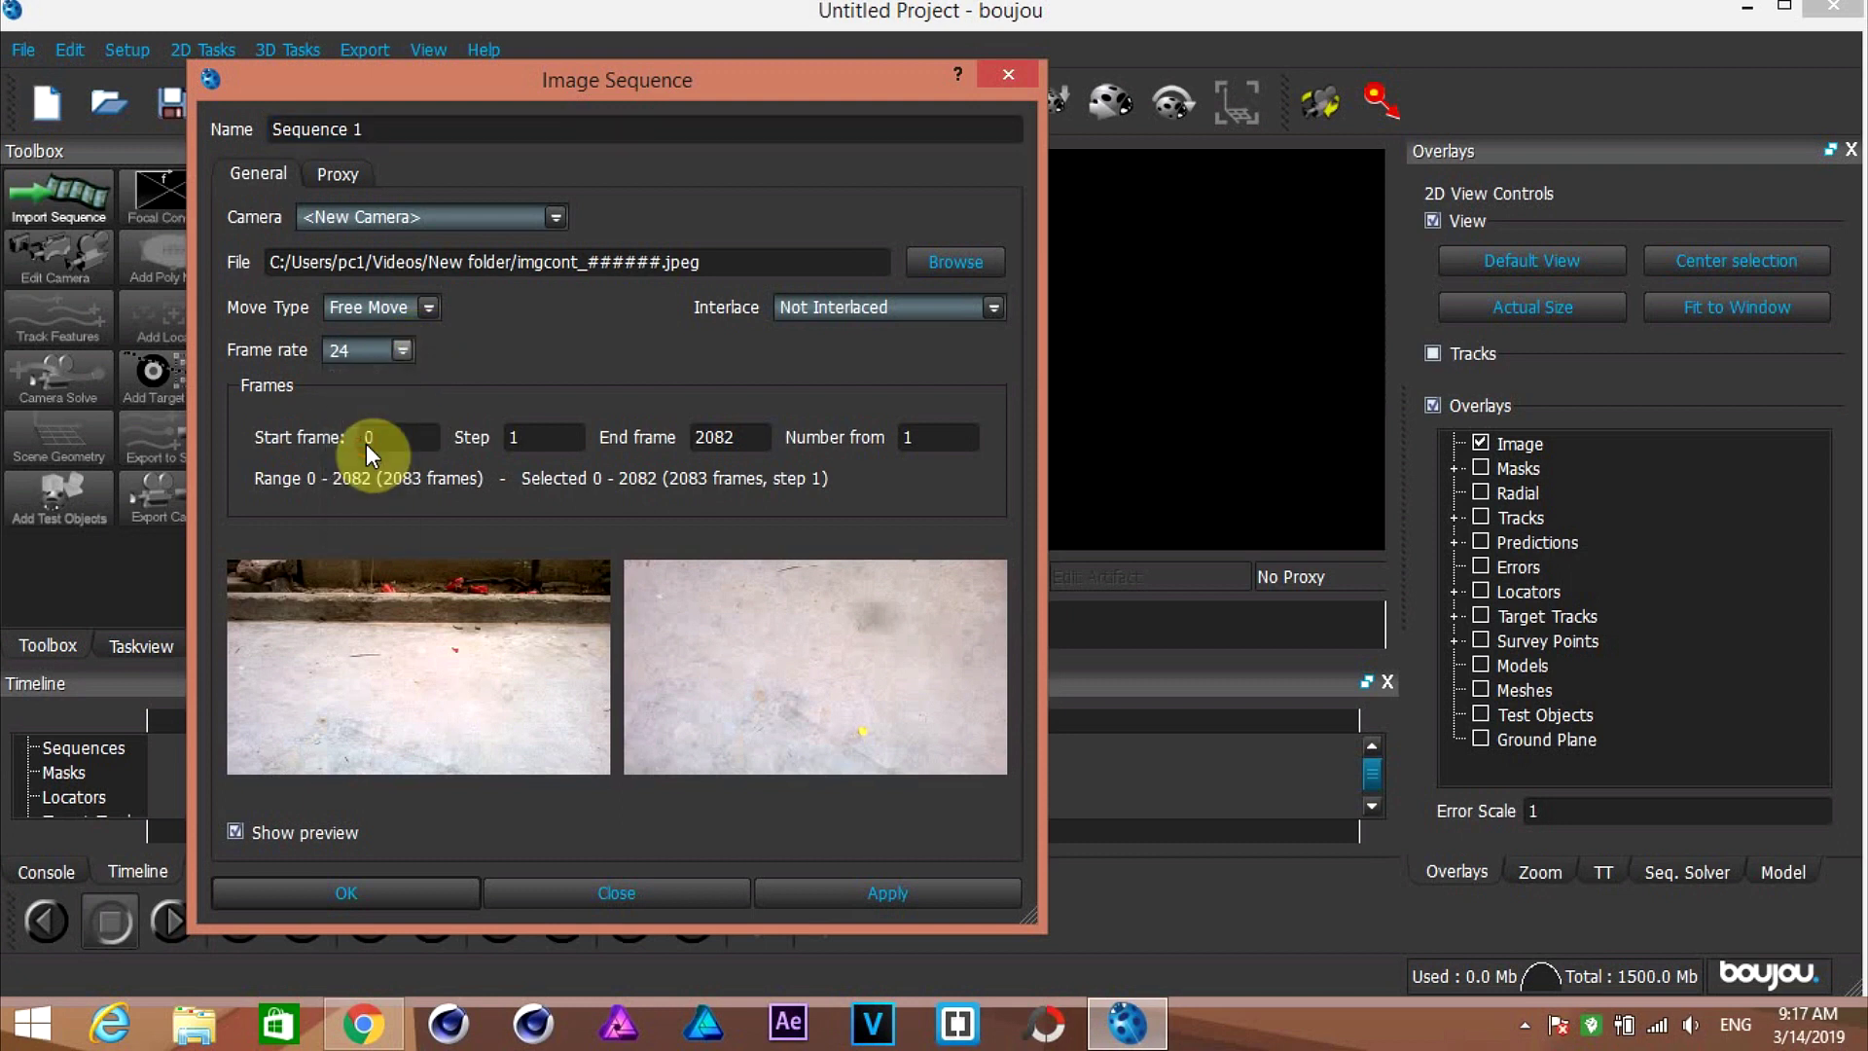
double_click(911, 435)
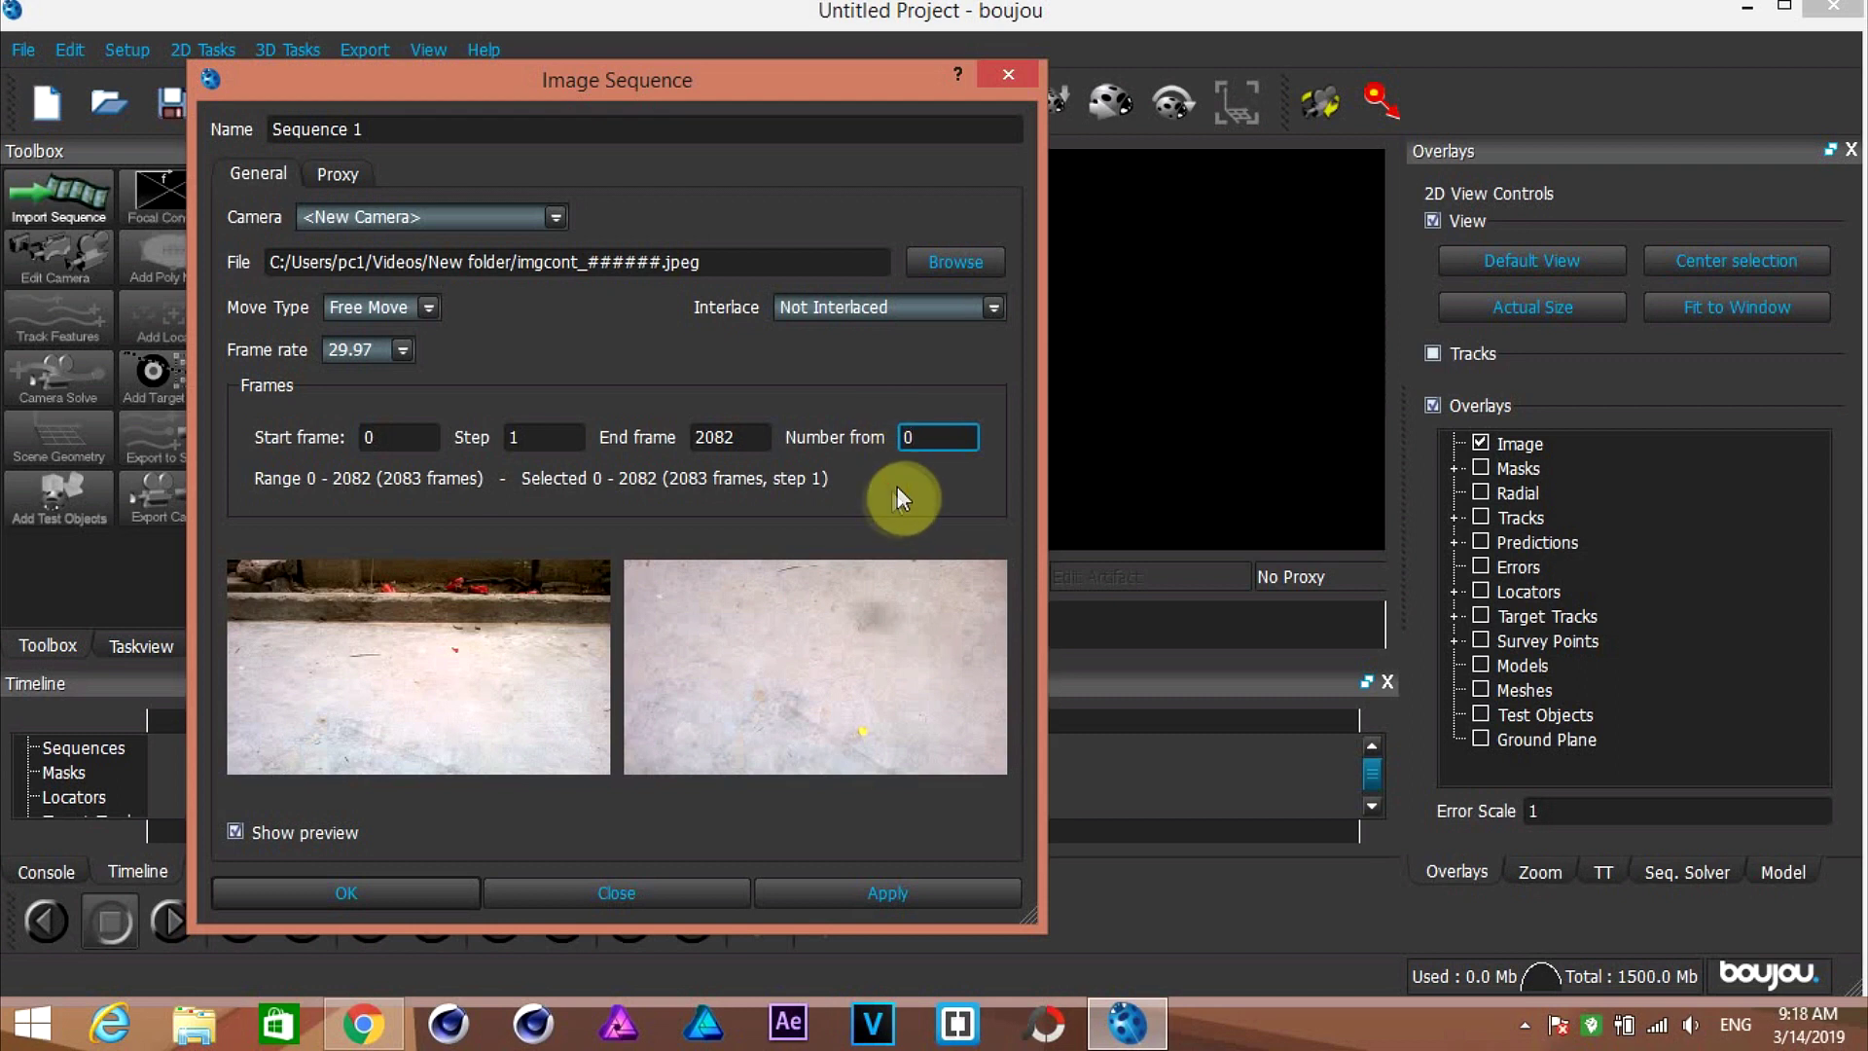
left_click(885, 891)
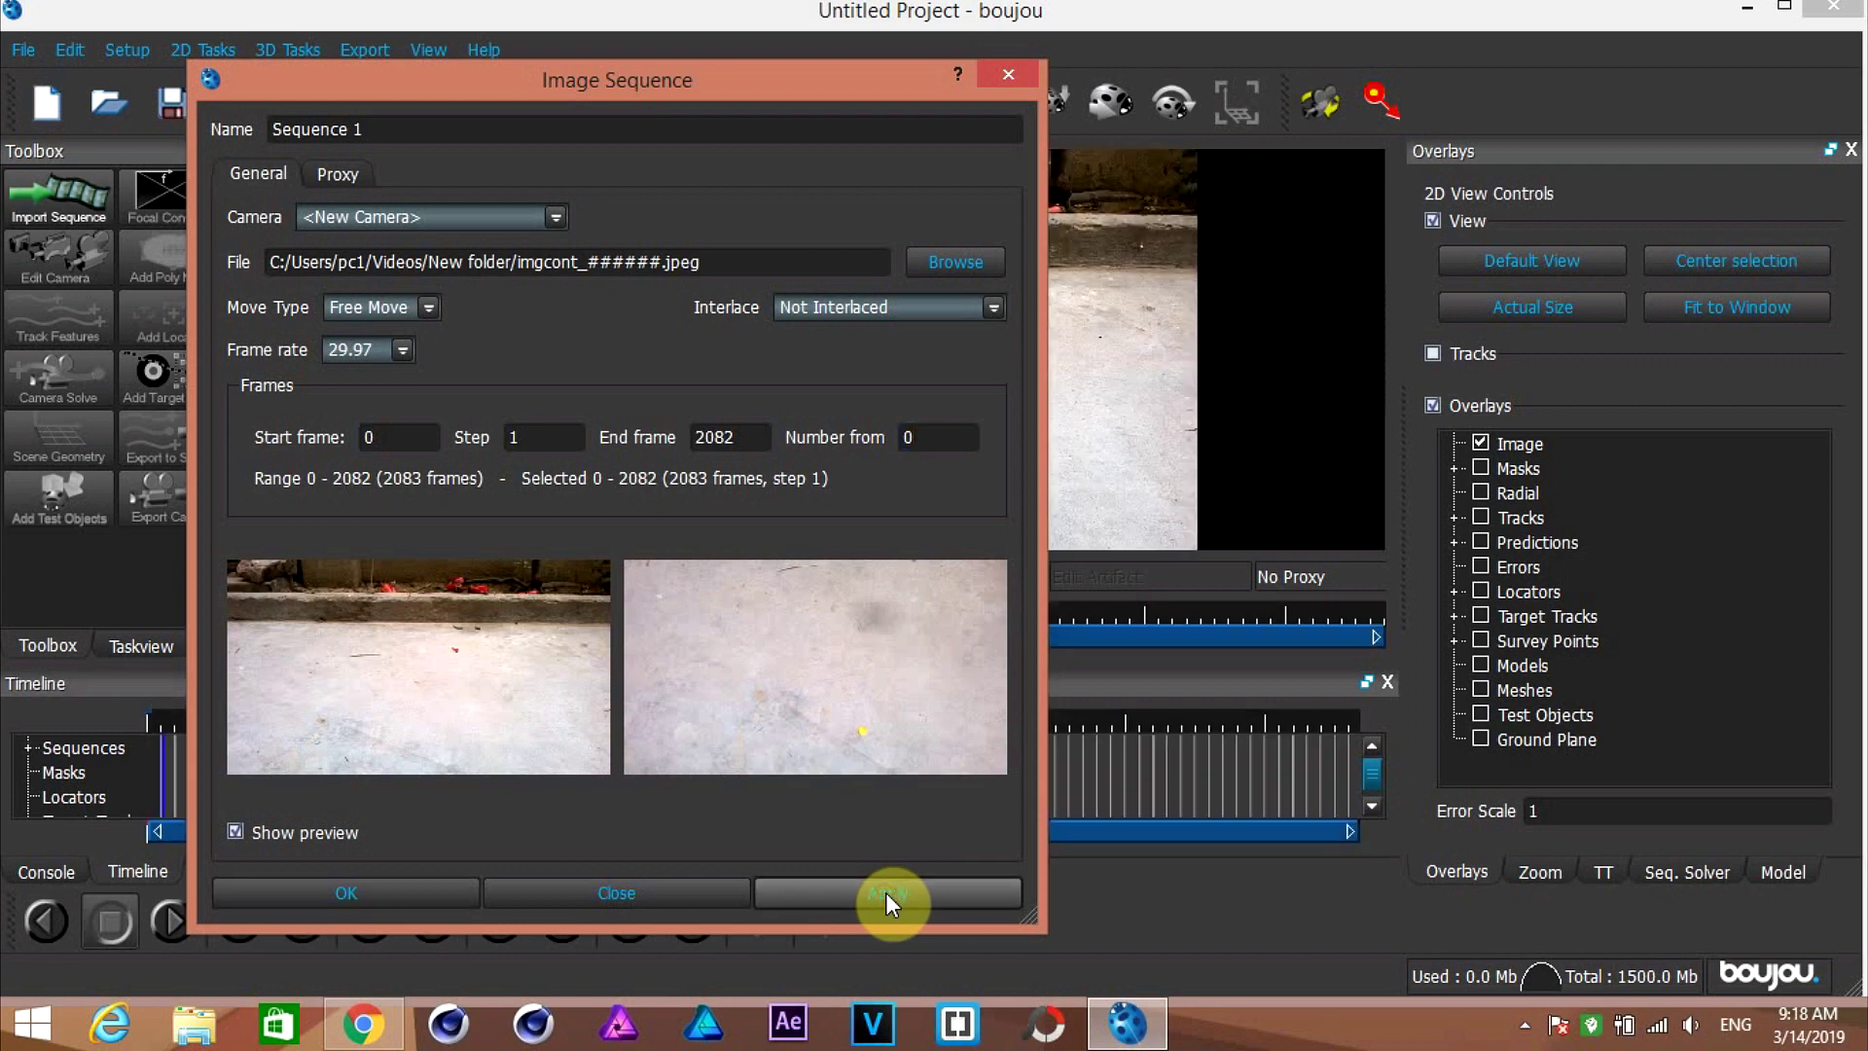
Step: Close the sequence settings, scrub through the footage, and return to frame 0
left_click(680, 891)
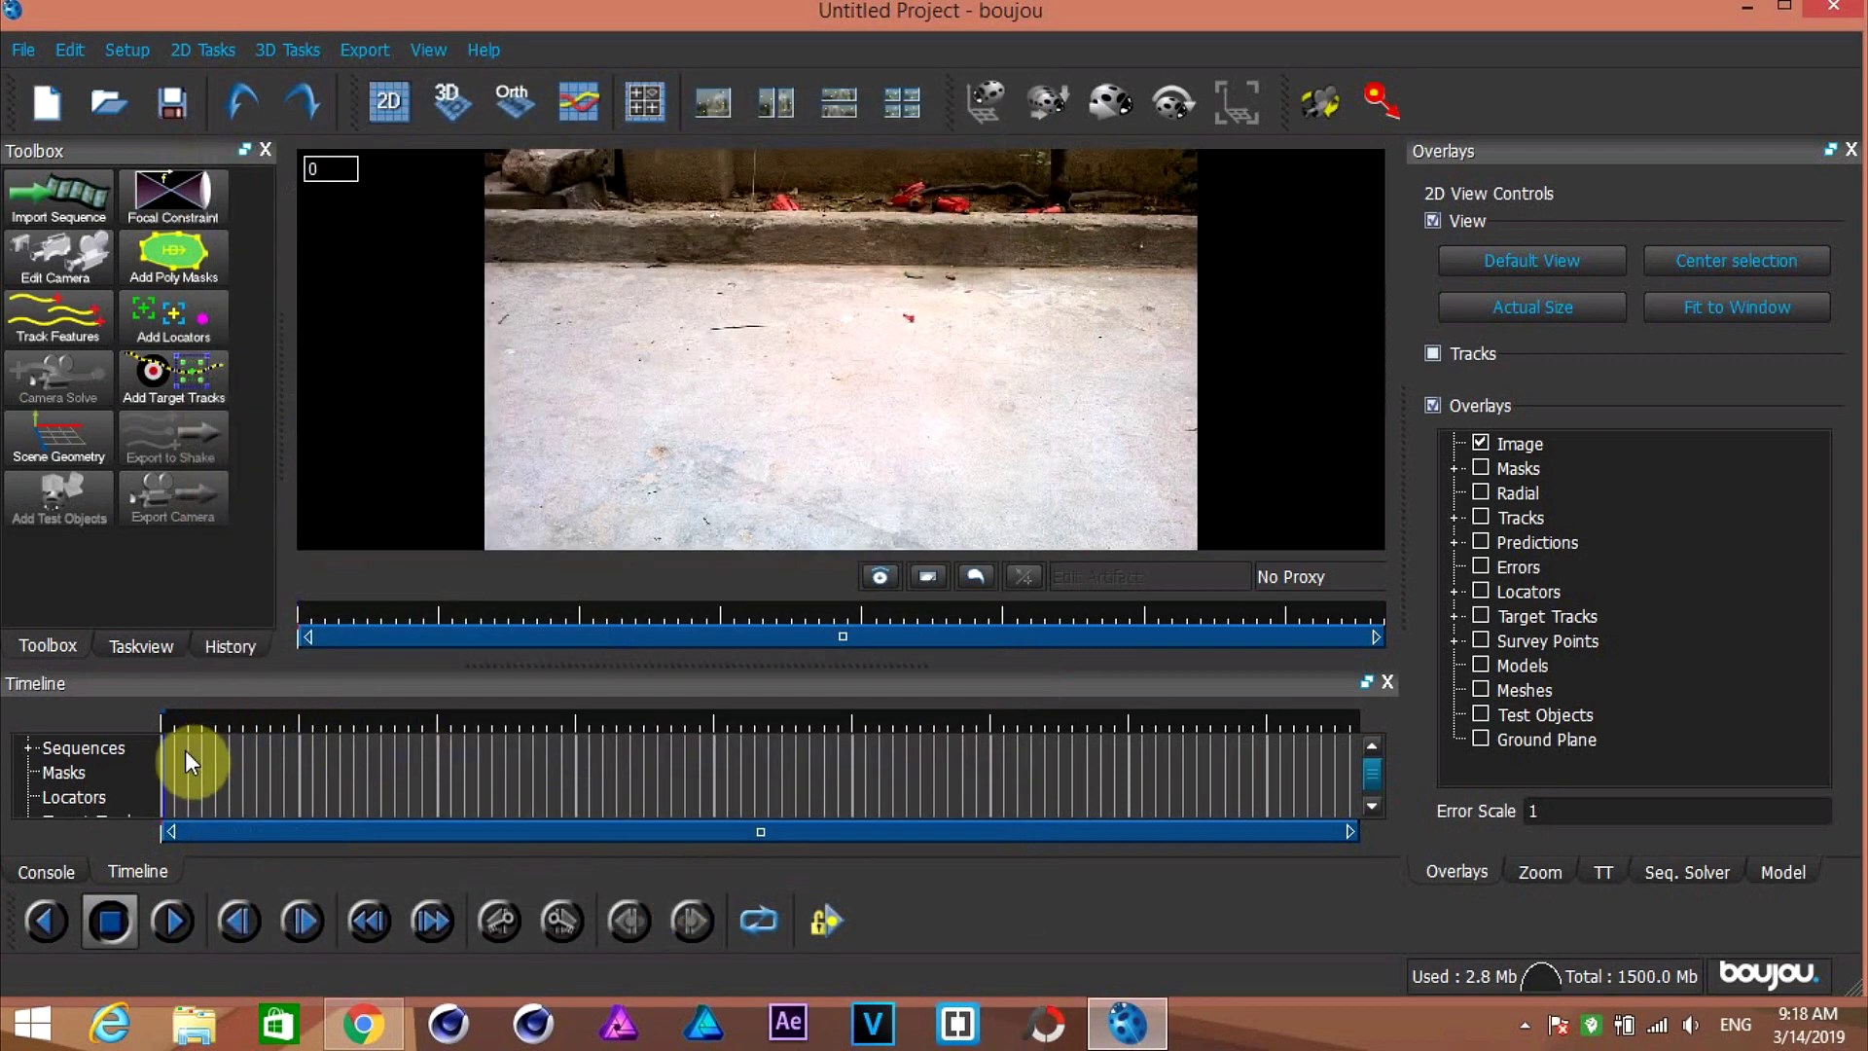
left_click_drag(185, 750, 496, 798)
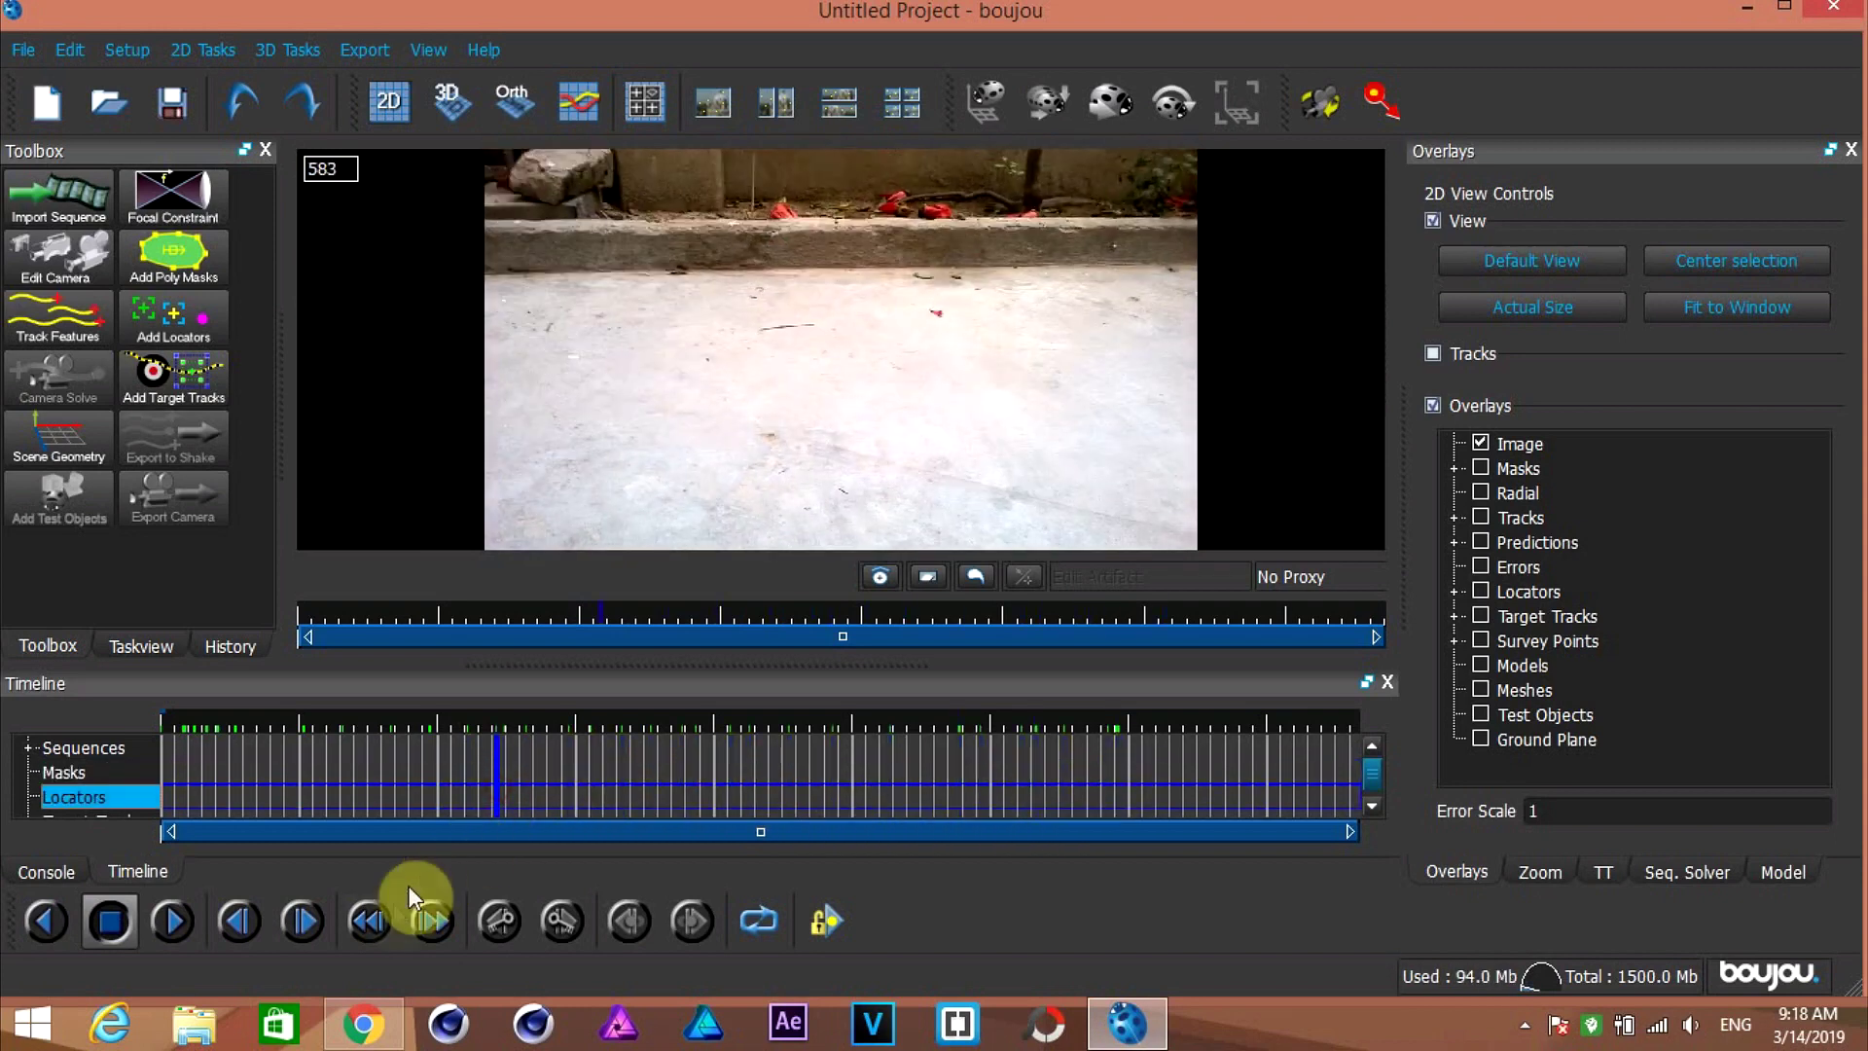
left_click(377, 919)
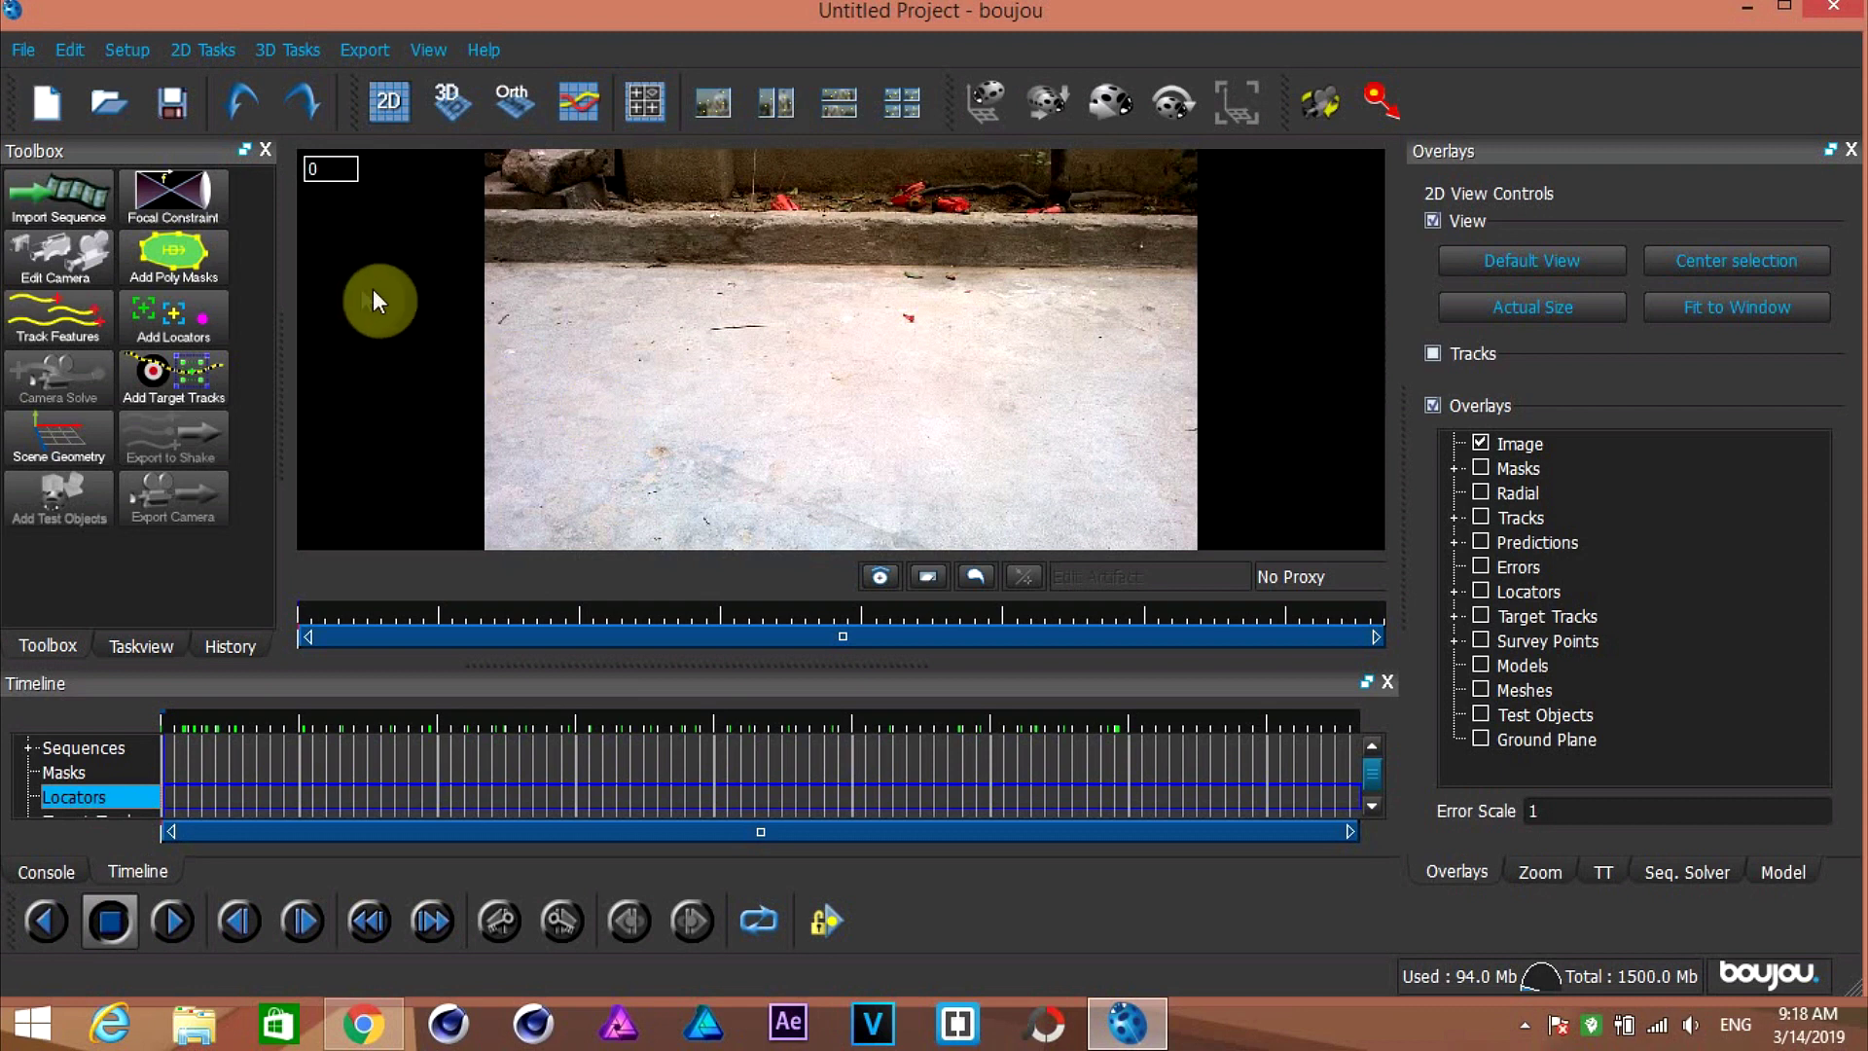
Step: Run feature tracking on all frames with the advanced Sensitivity slider raised
left_click(76, 321)
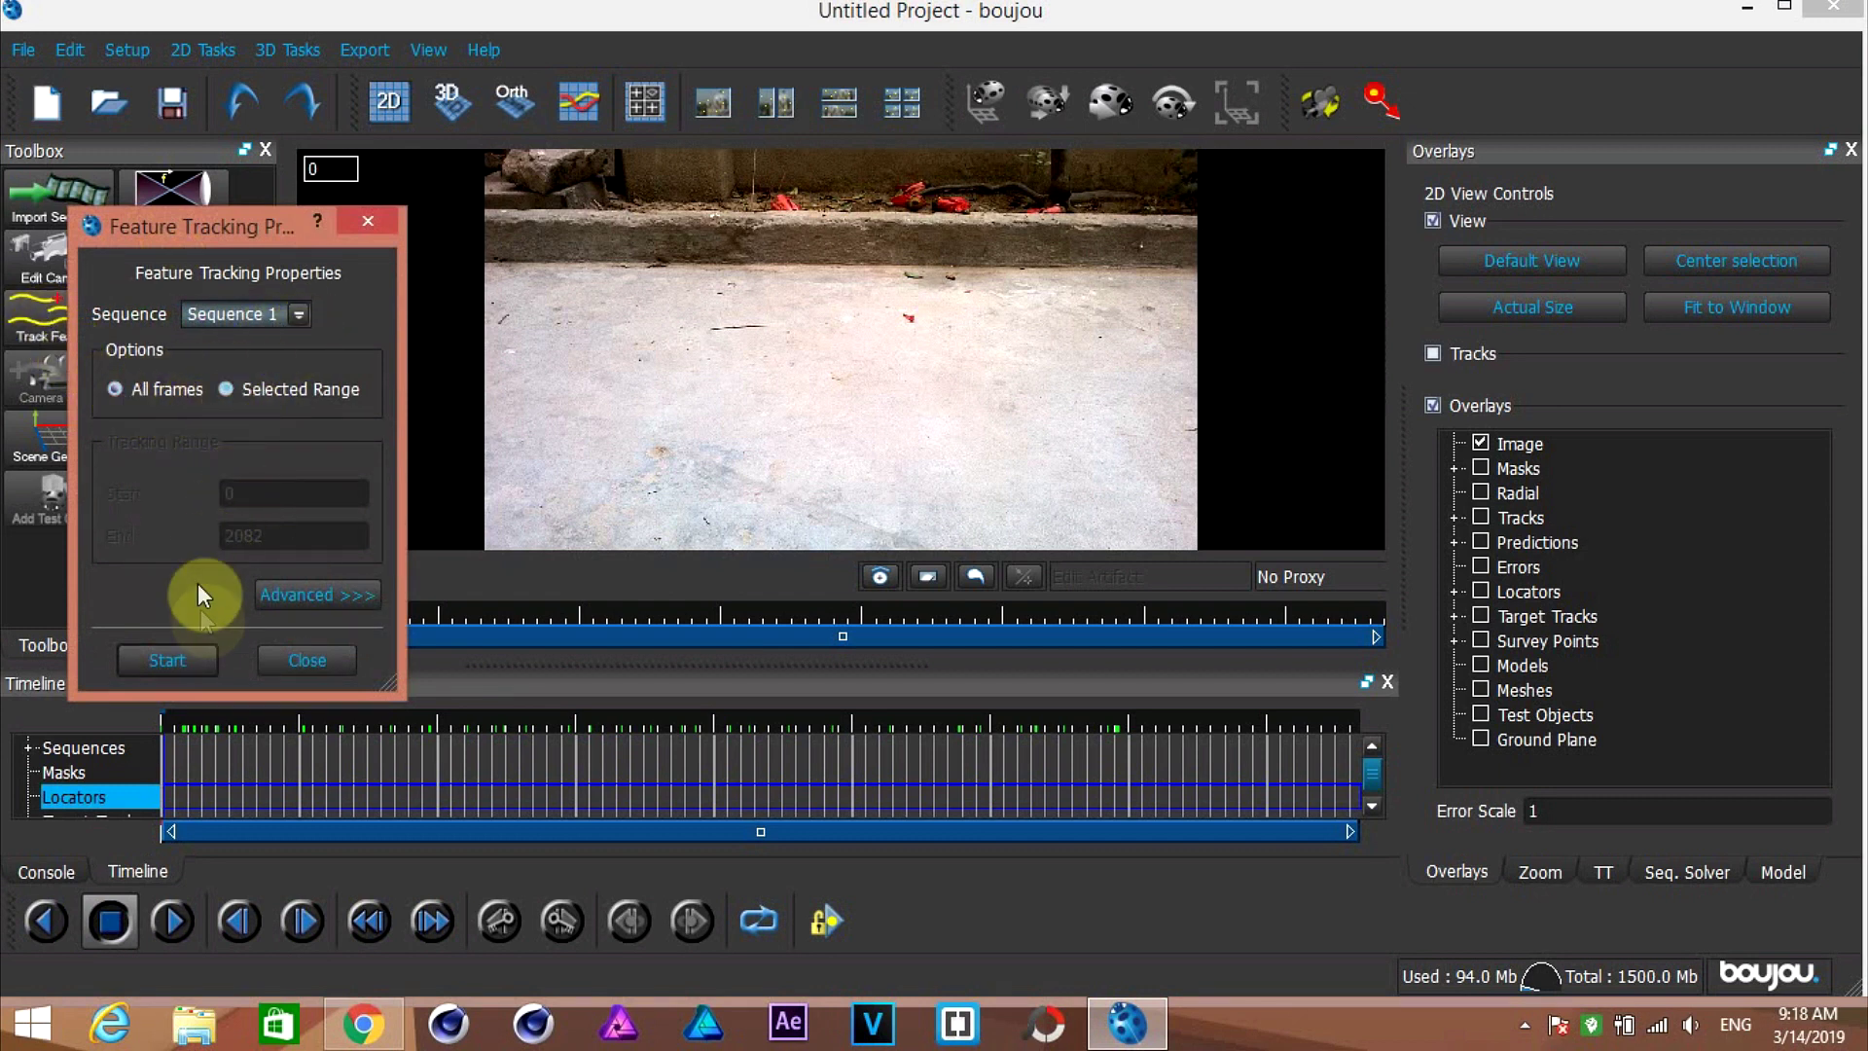
left_click(313, 595)
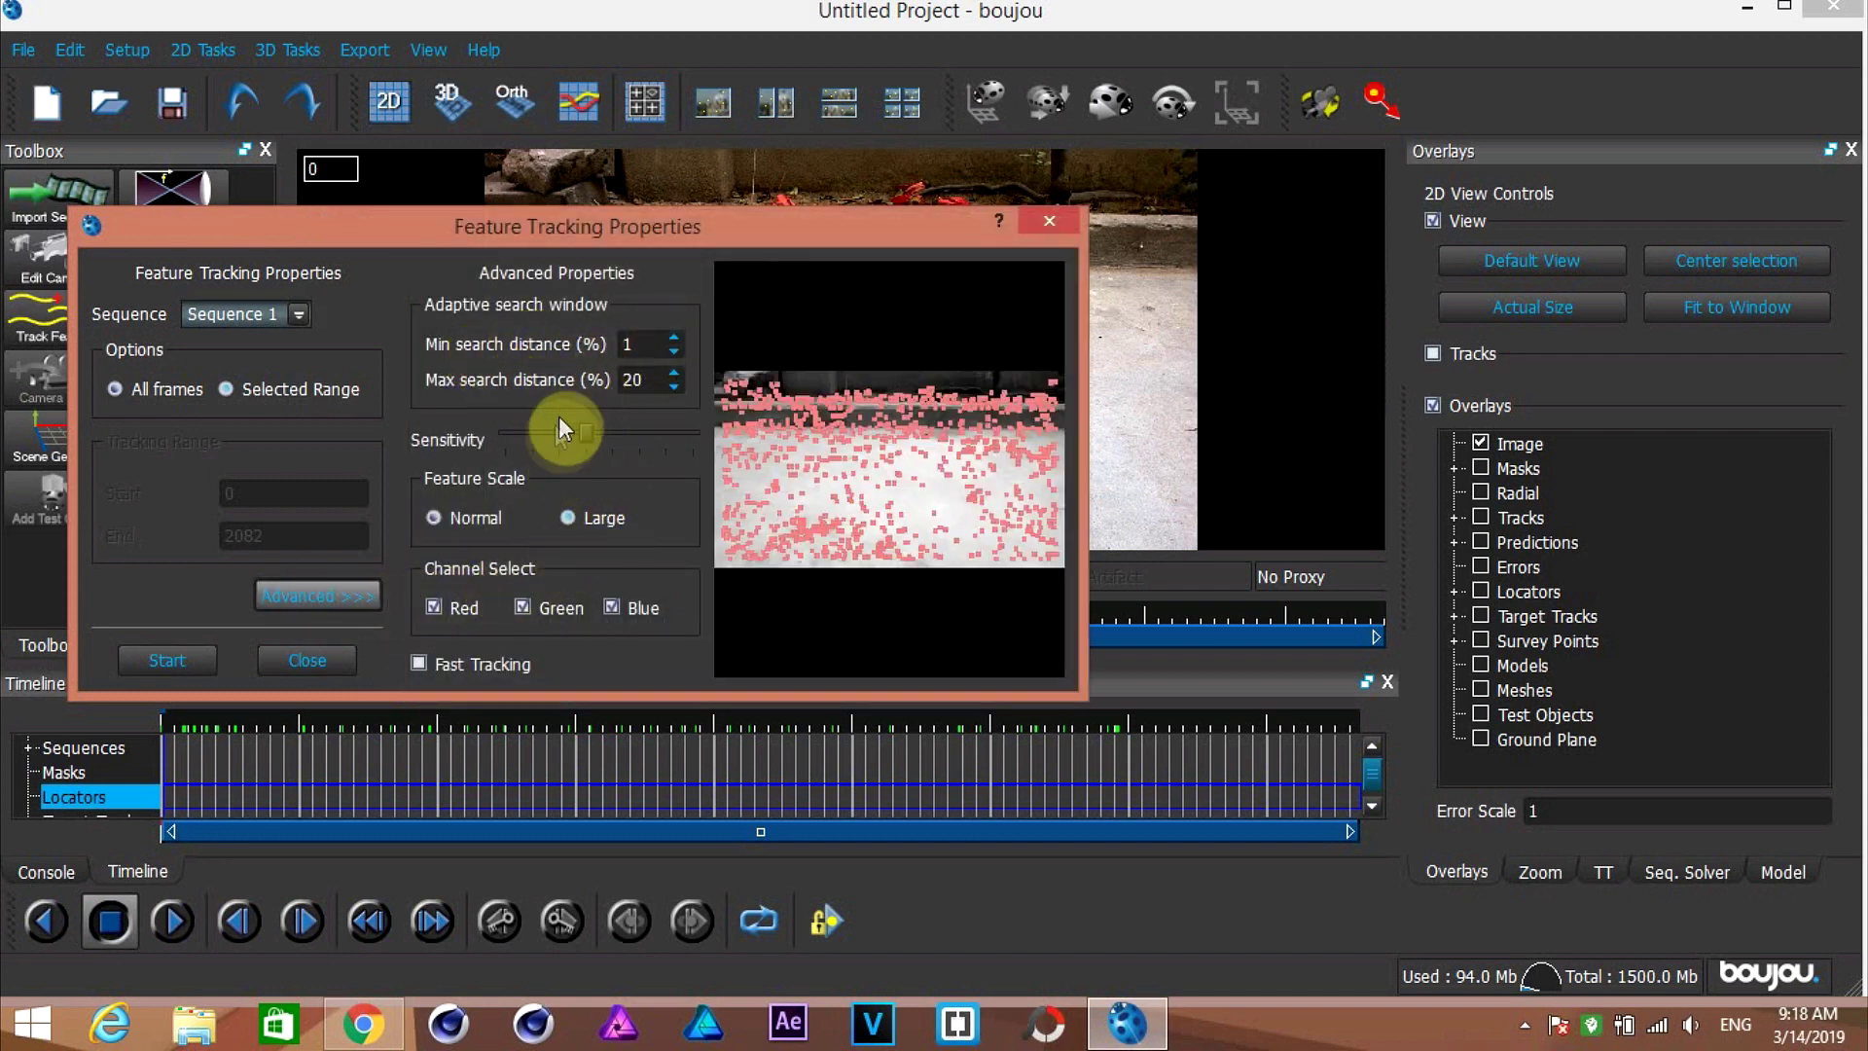
left_click(648, 430)
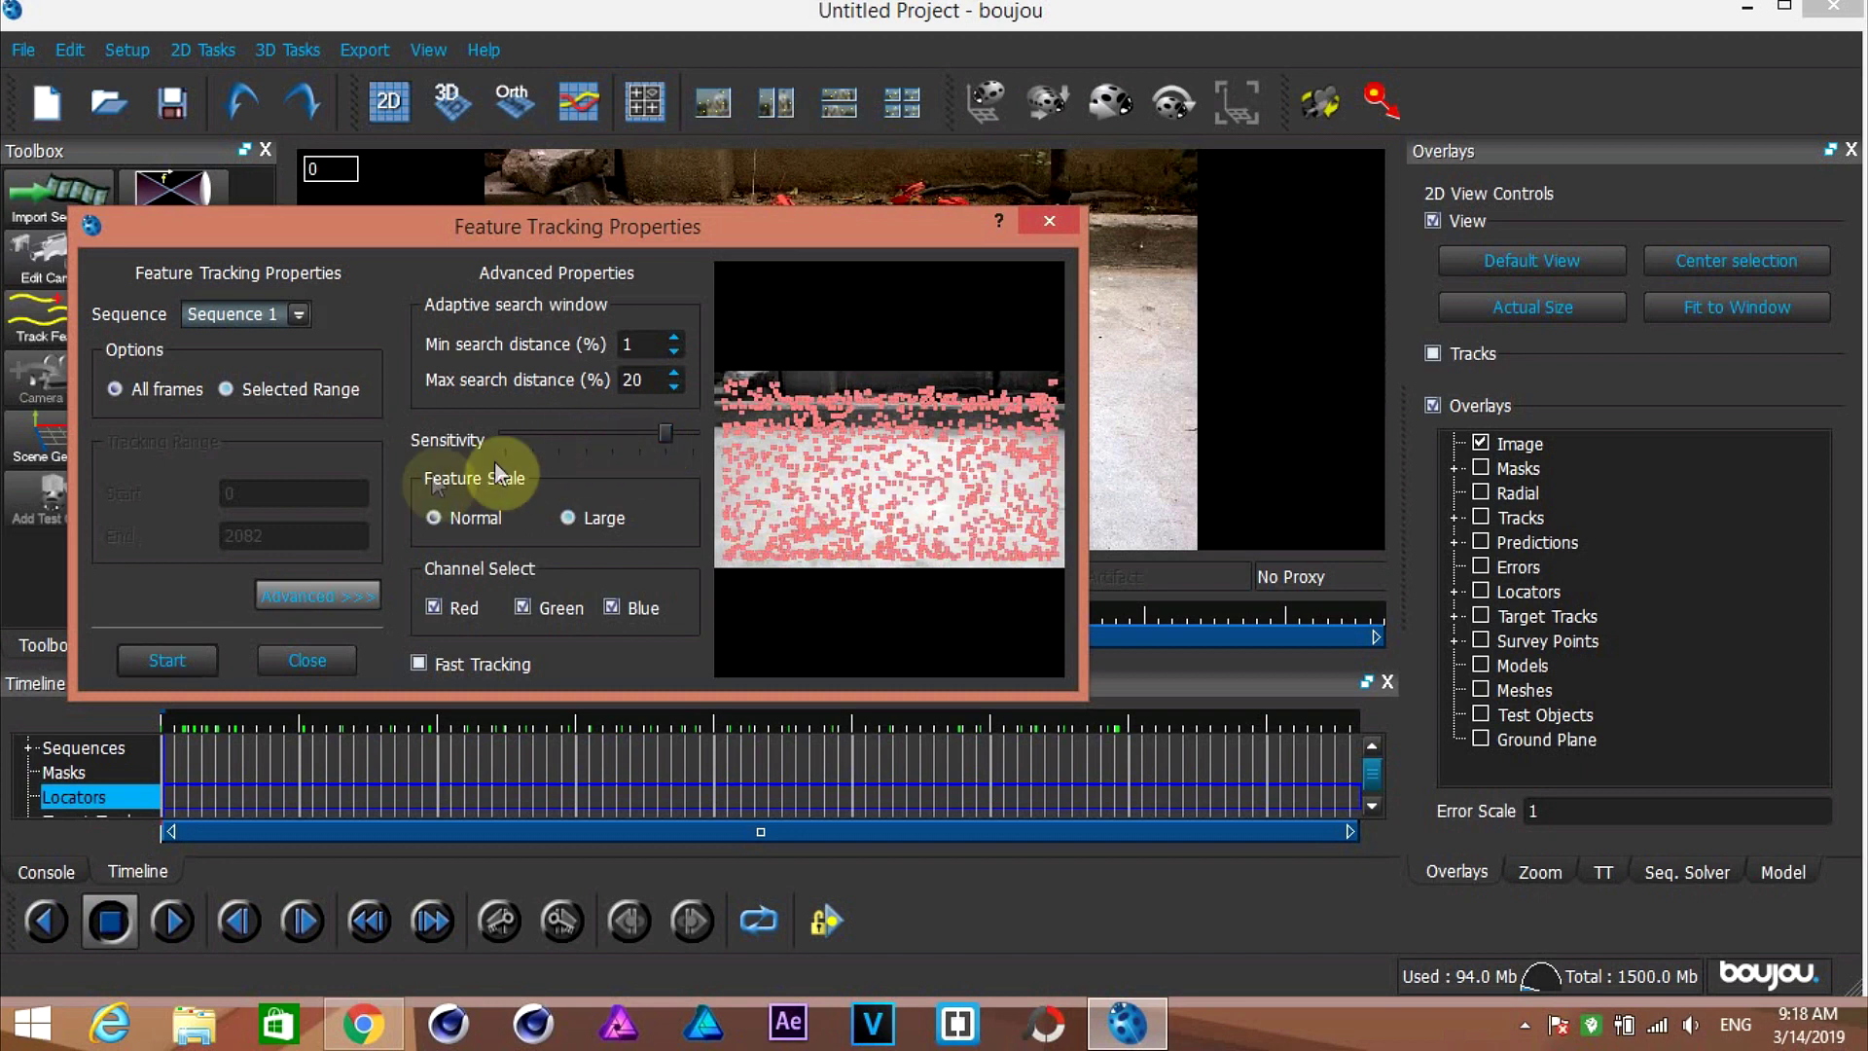
left_click(181, 667)
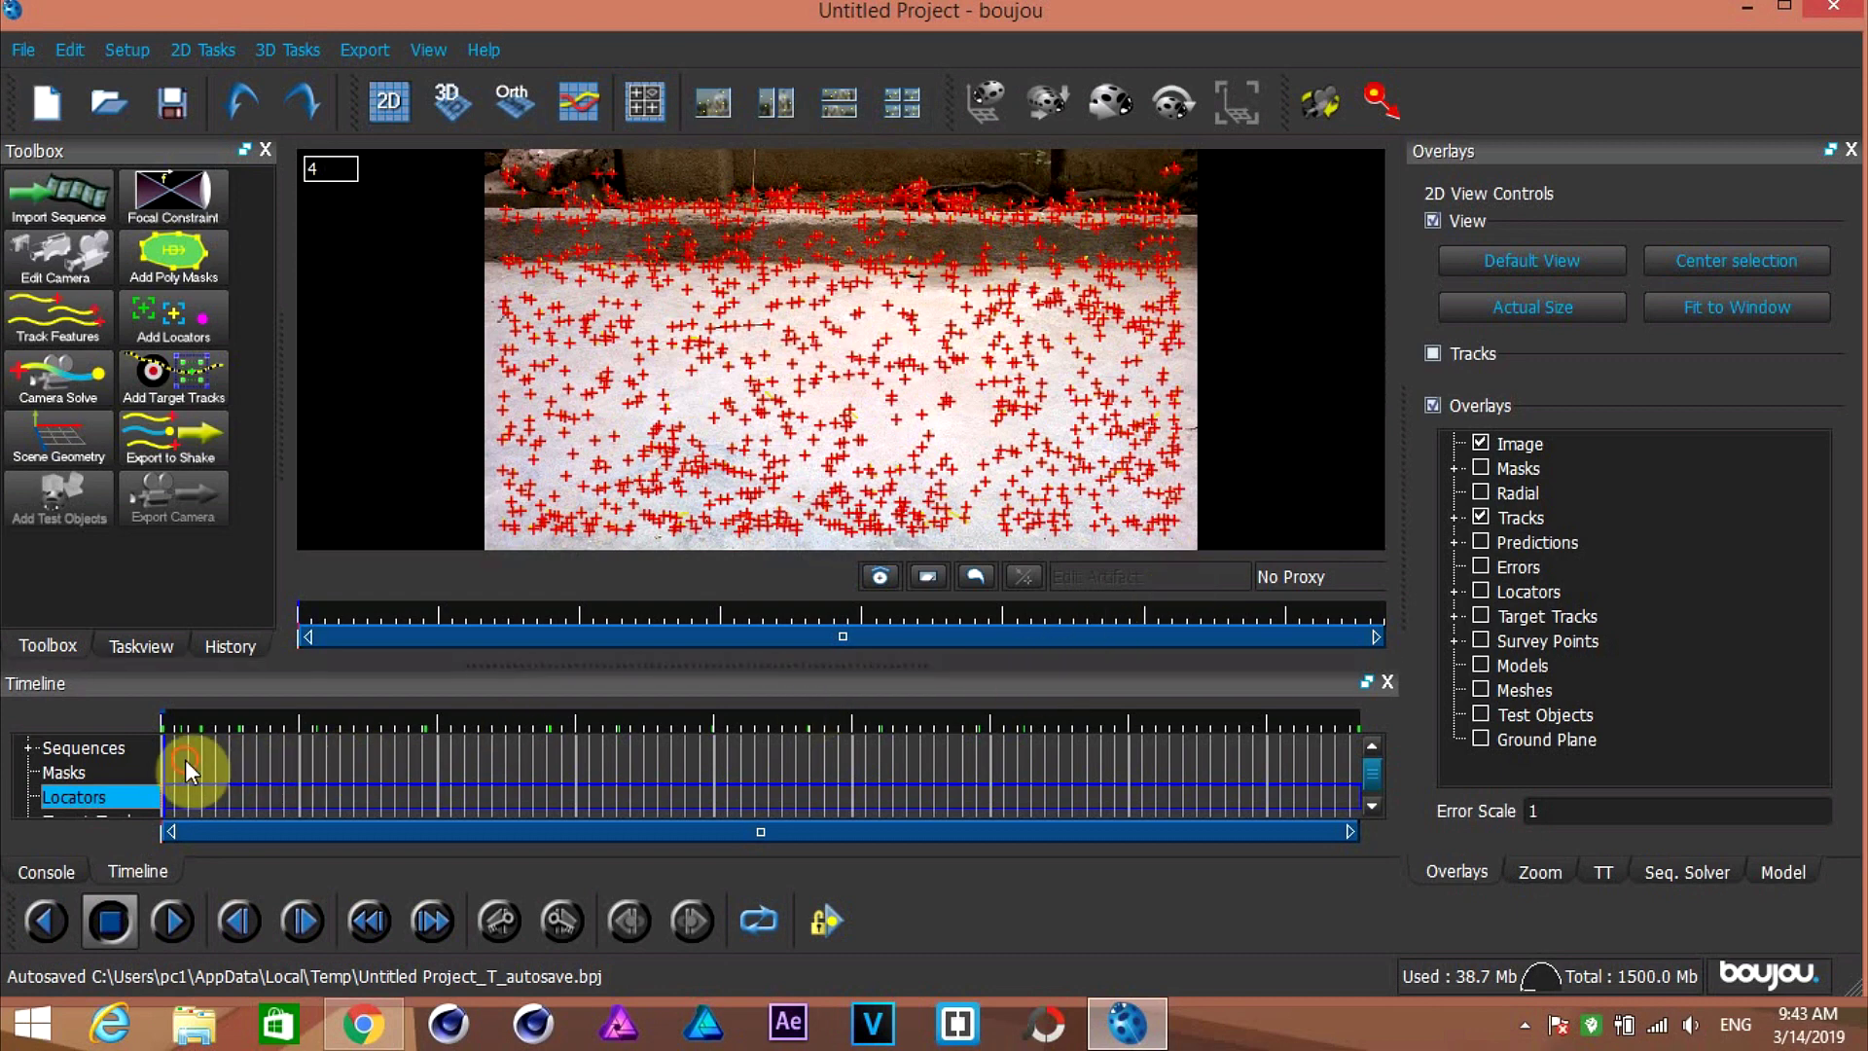
left_click_drag(185, 759, 44, 378)
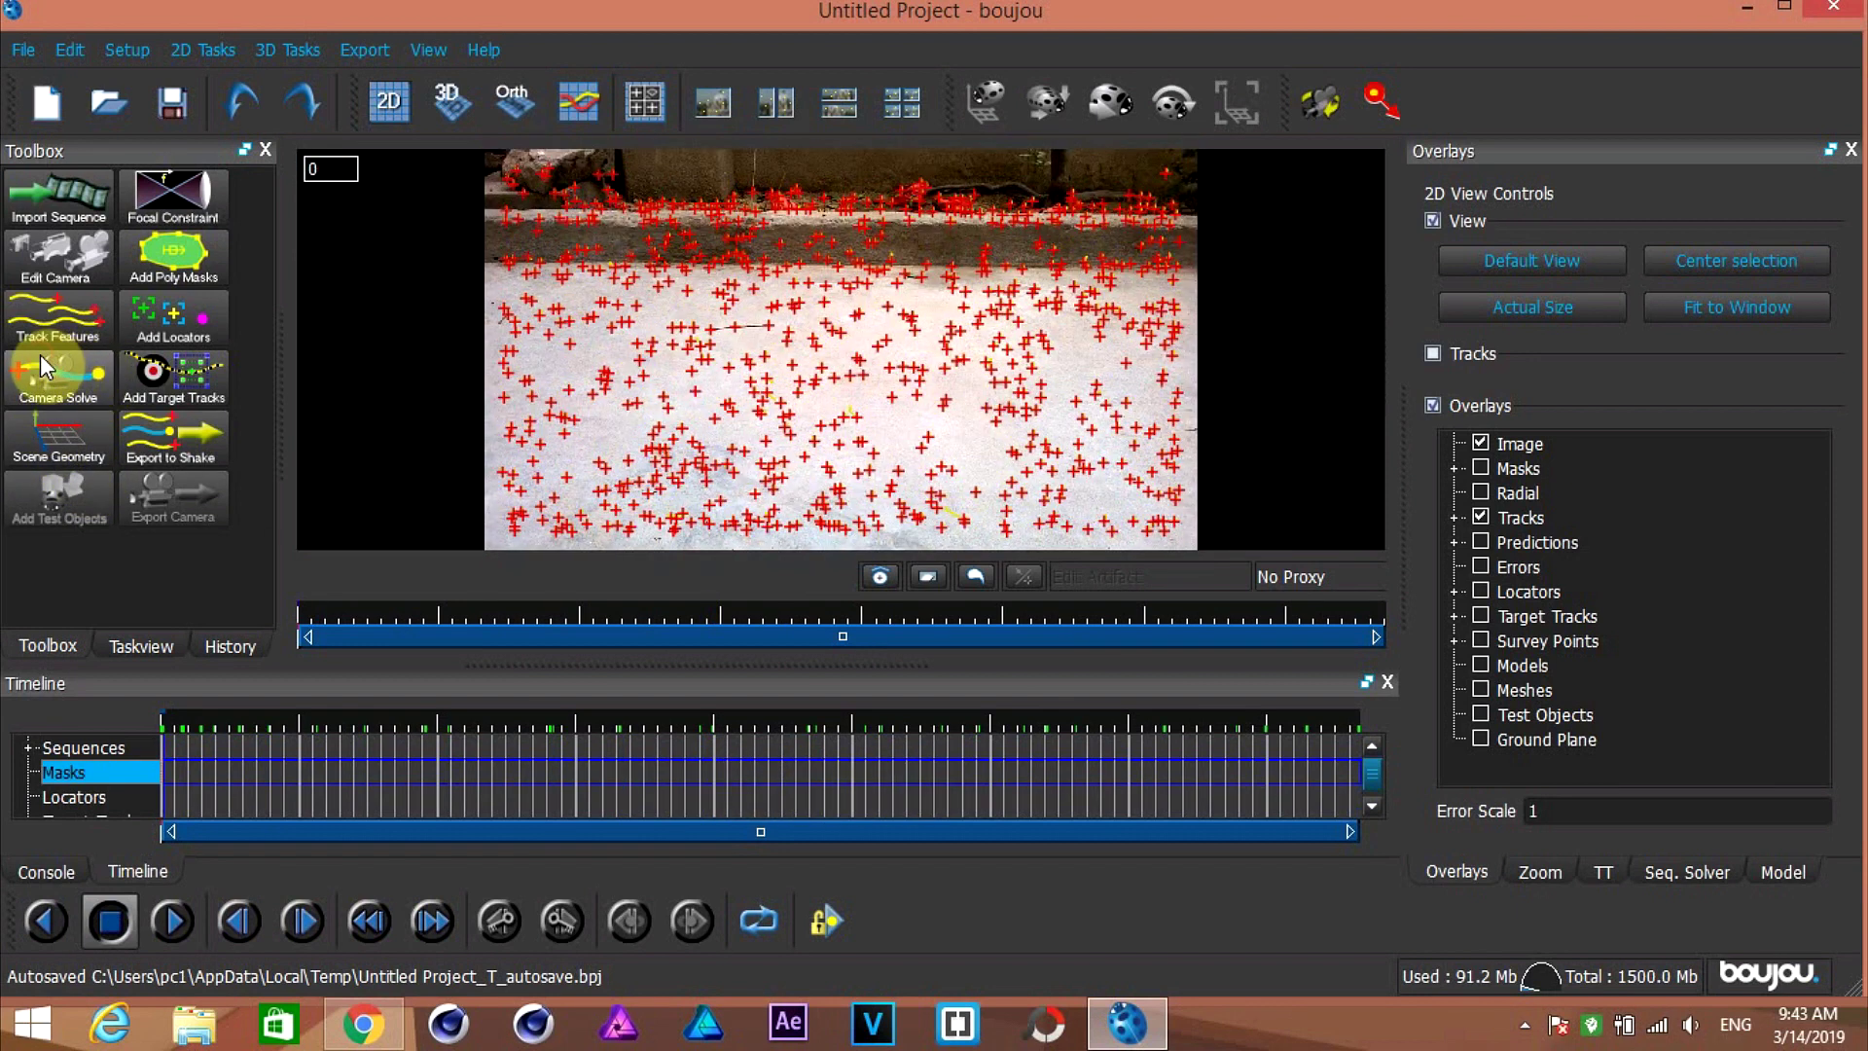
Step: Start the camera solve for all frames to create Camera solve 1
left_click(42, 356)
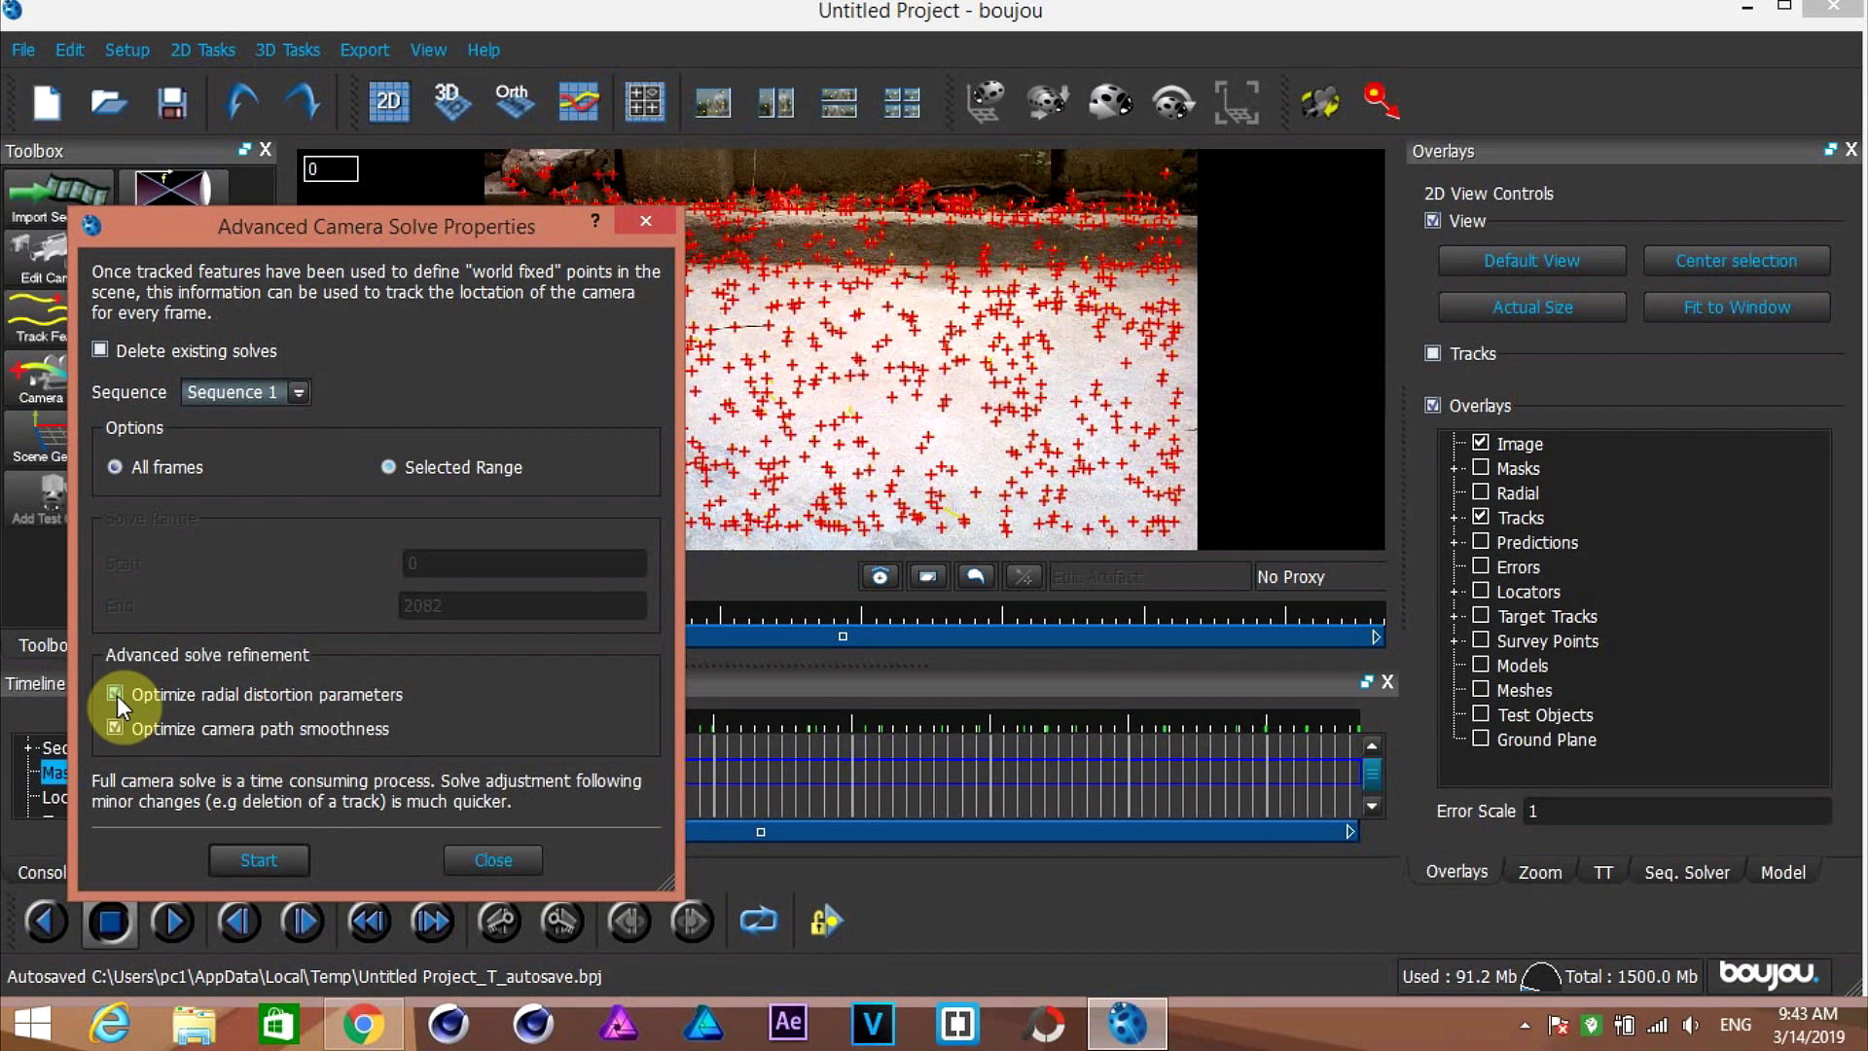
left_click(276, 858)
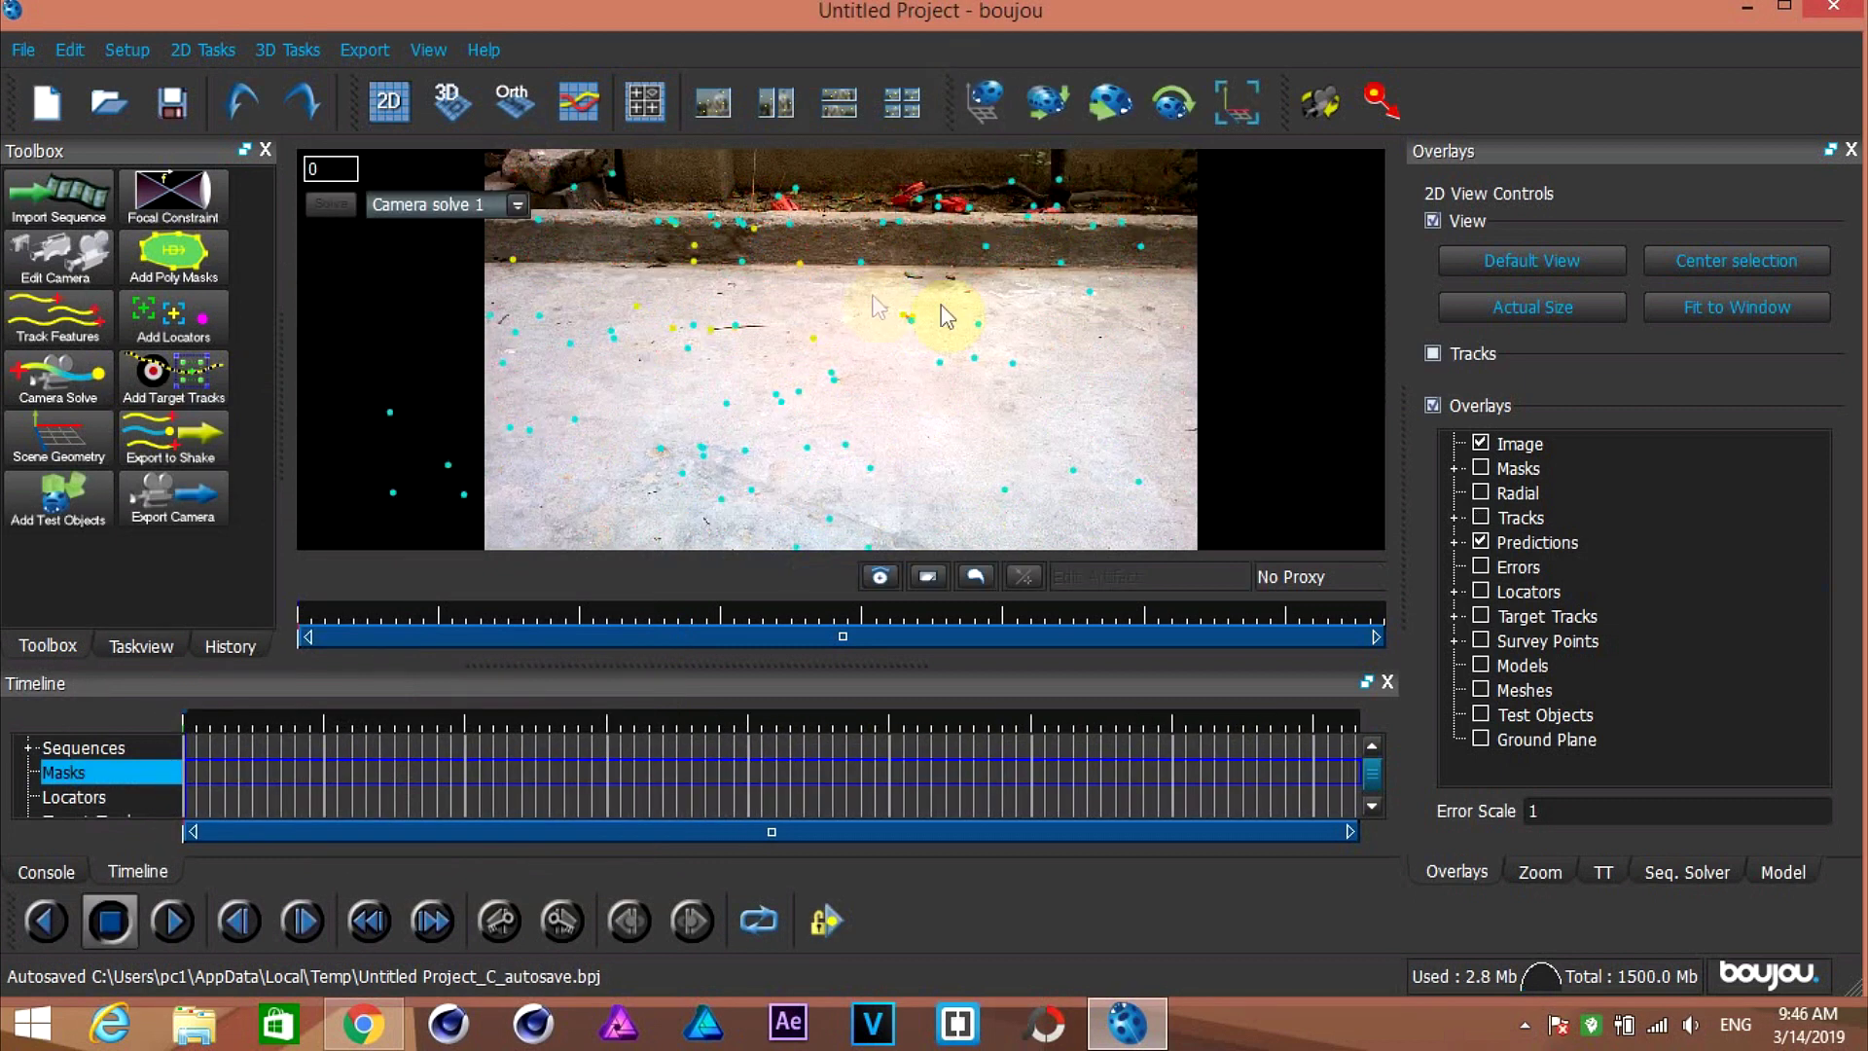
scroll(832, 407, "up", 2)
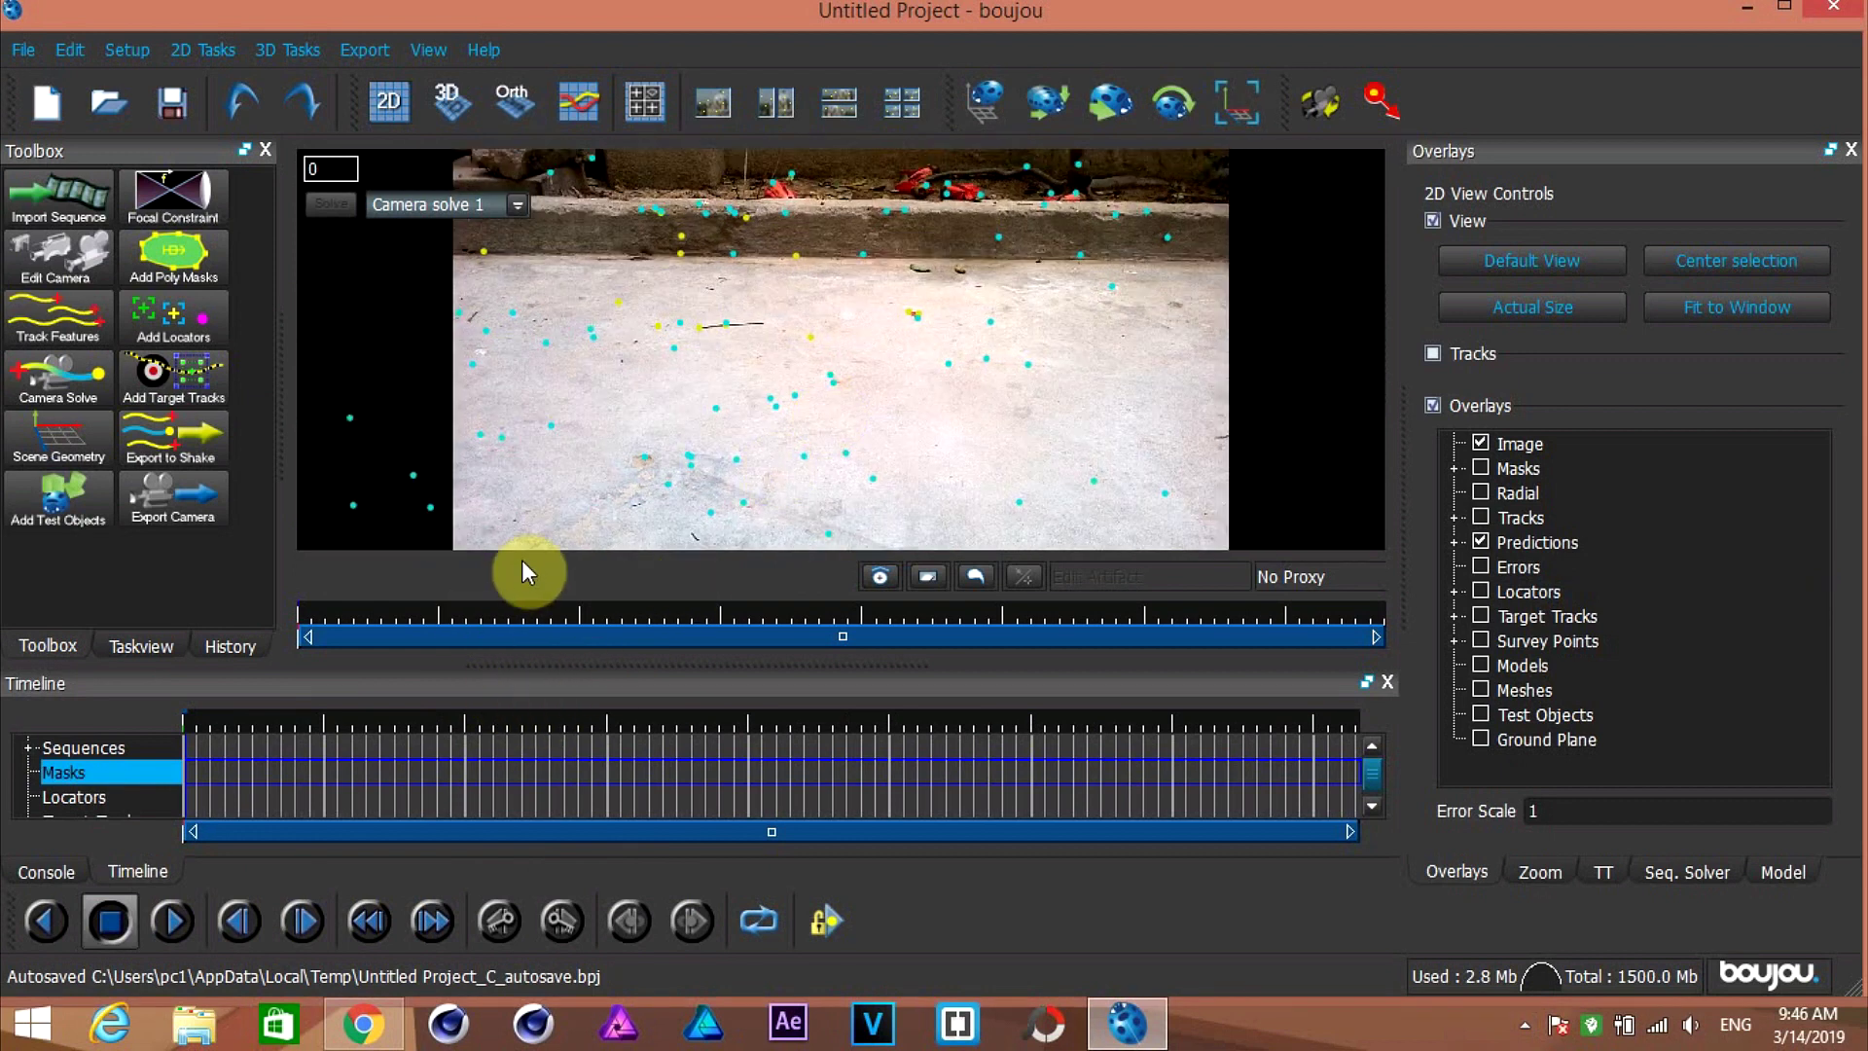
key("space")
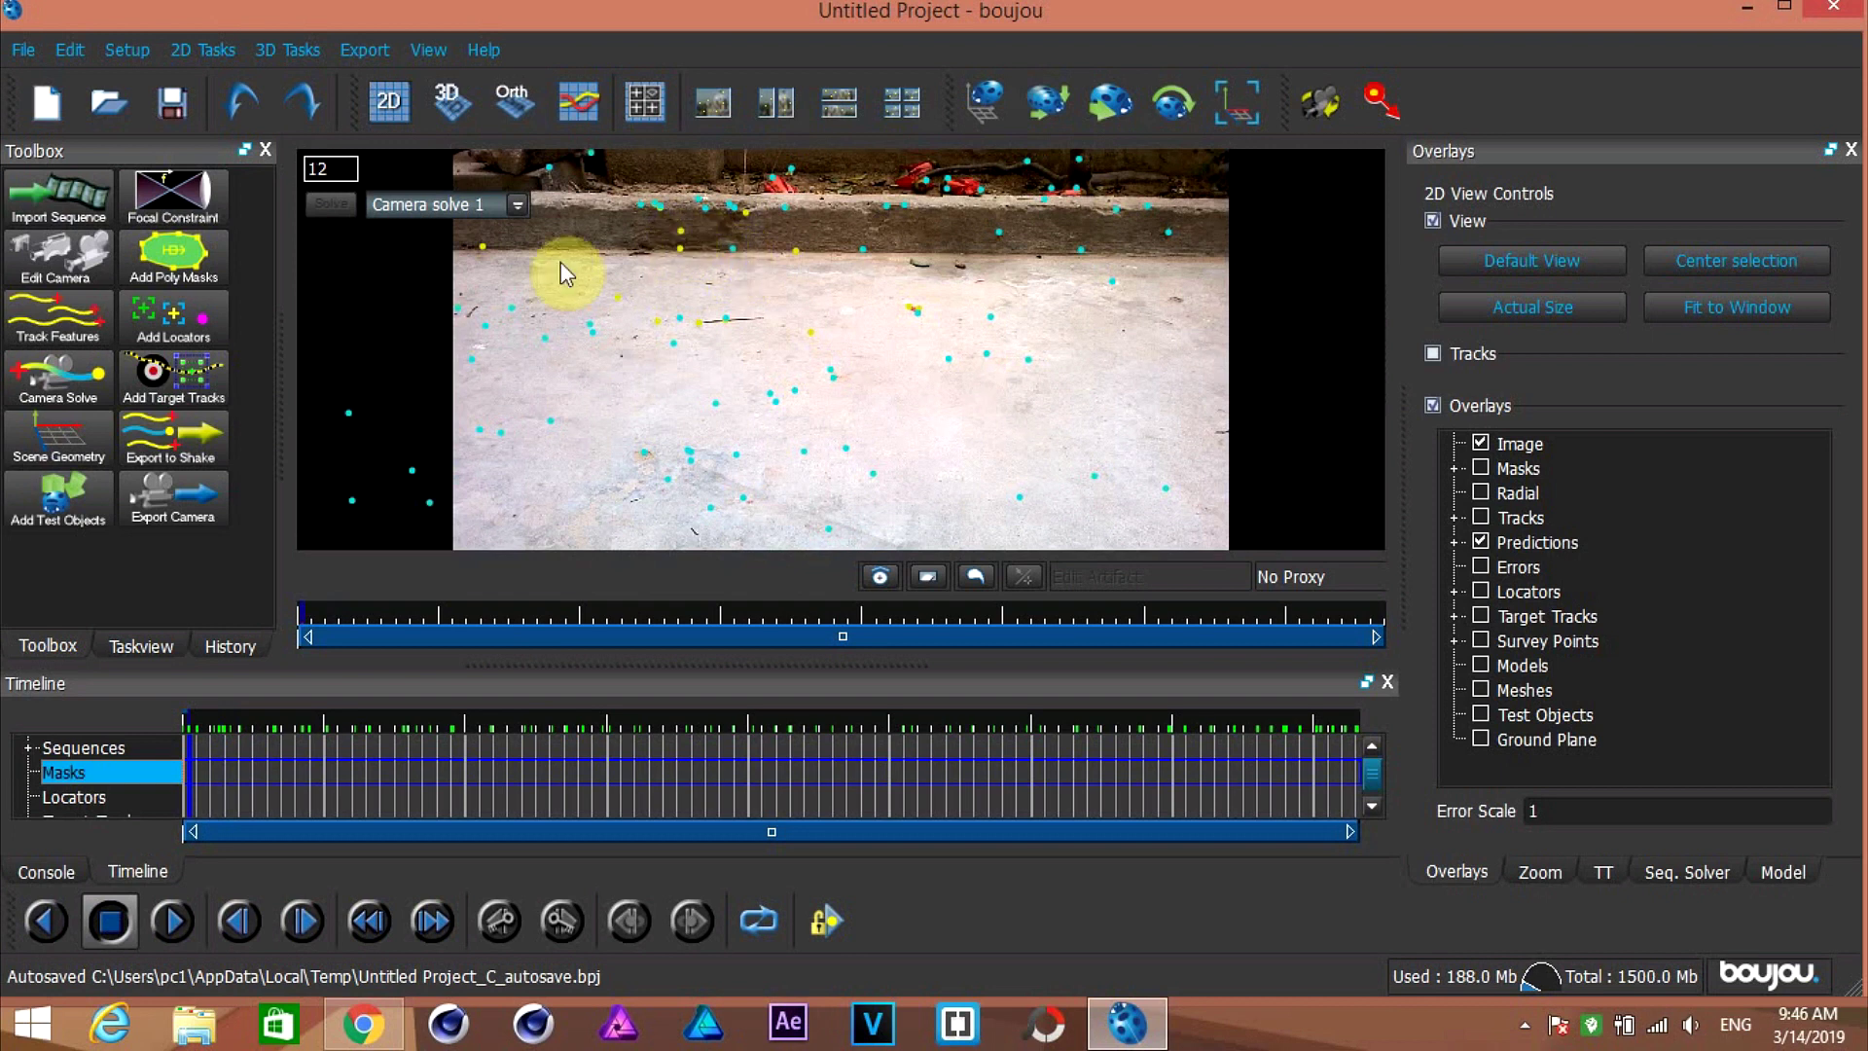
left_click(731, 255)
Step: Add an x-axis coordinate frame hint connected to two selected floor tracks and update the frame
left_click(52, 443)
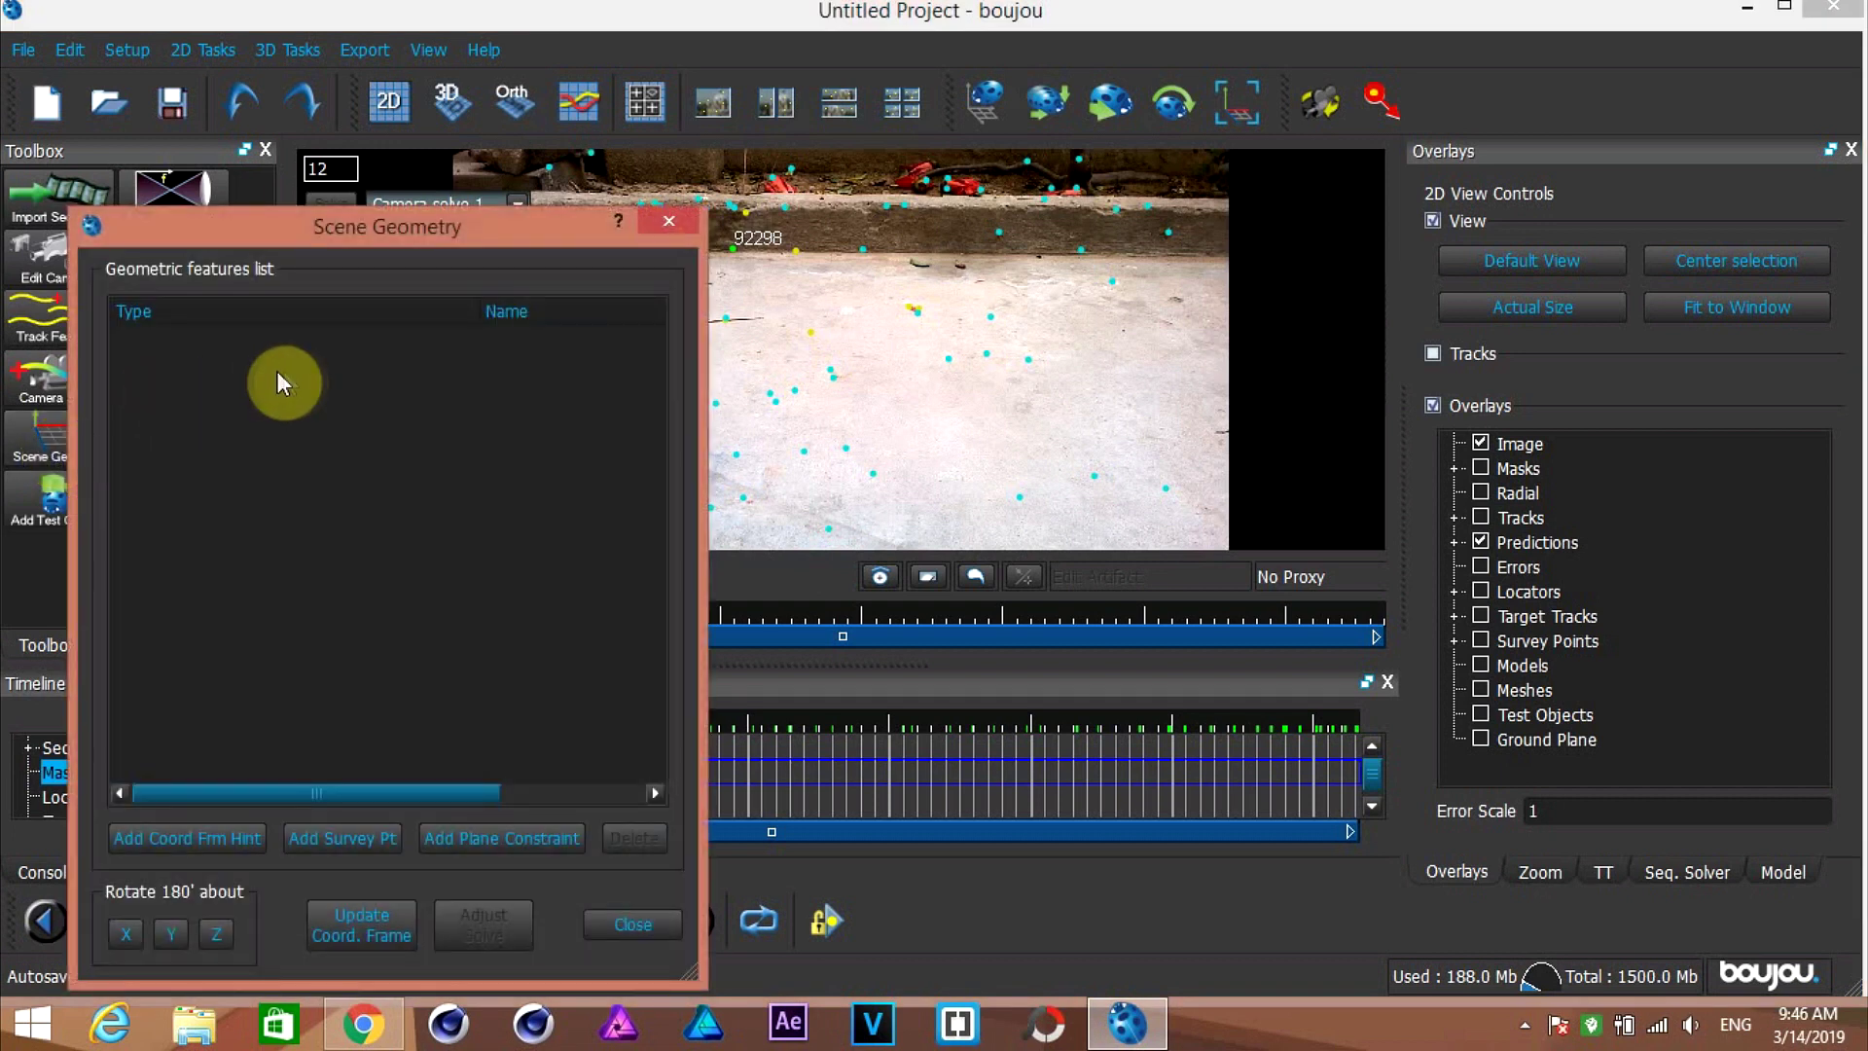
left_click_drag(434, 226, 352, 115)
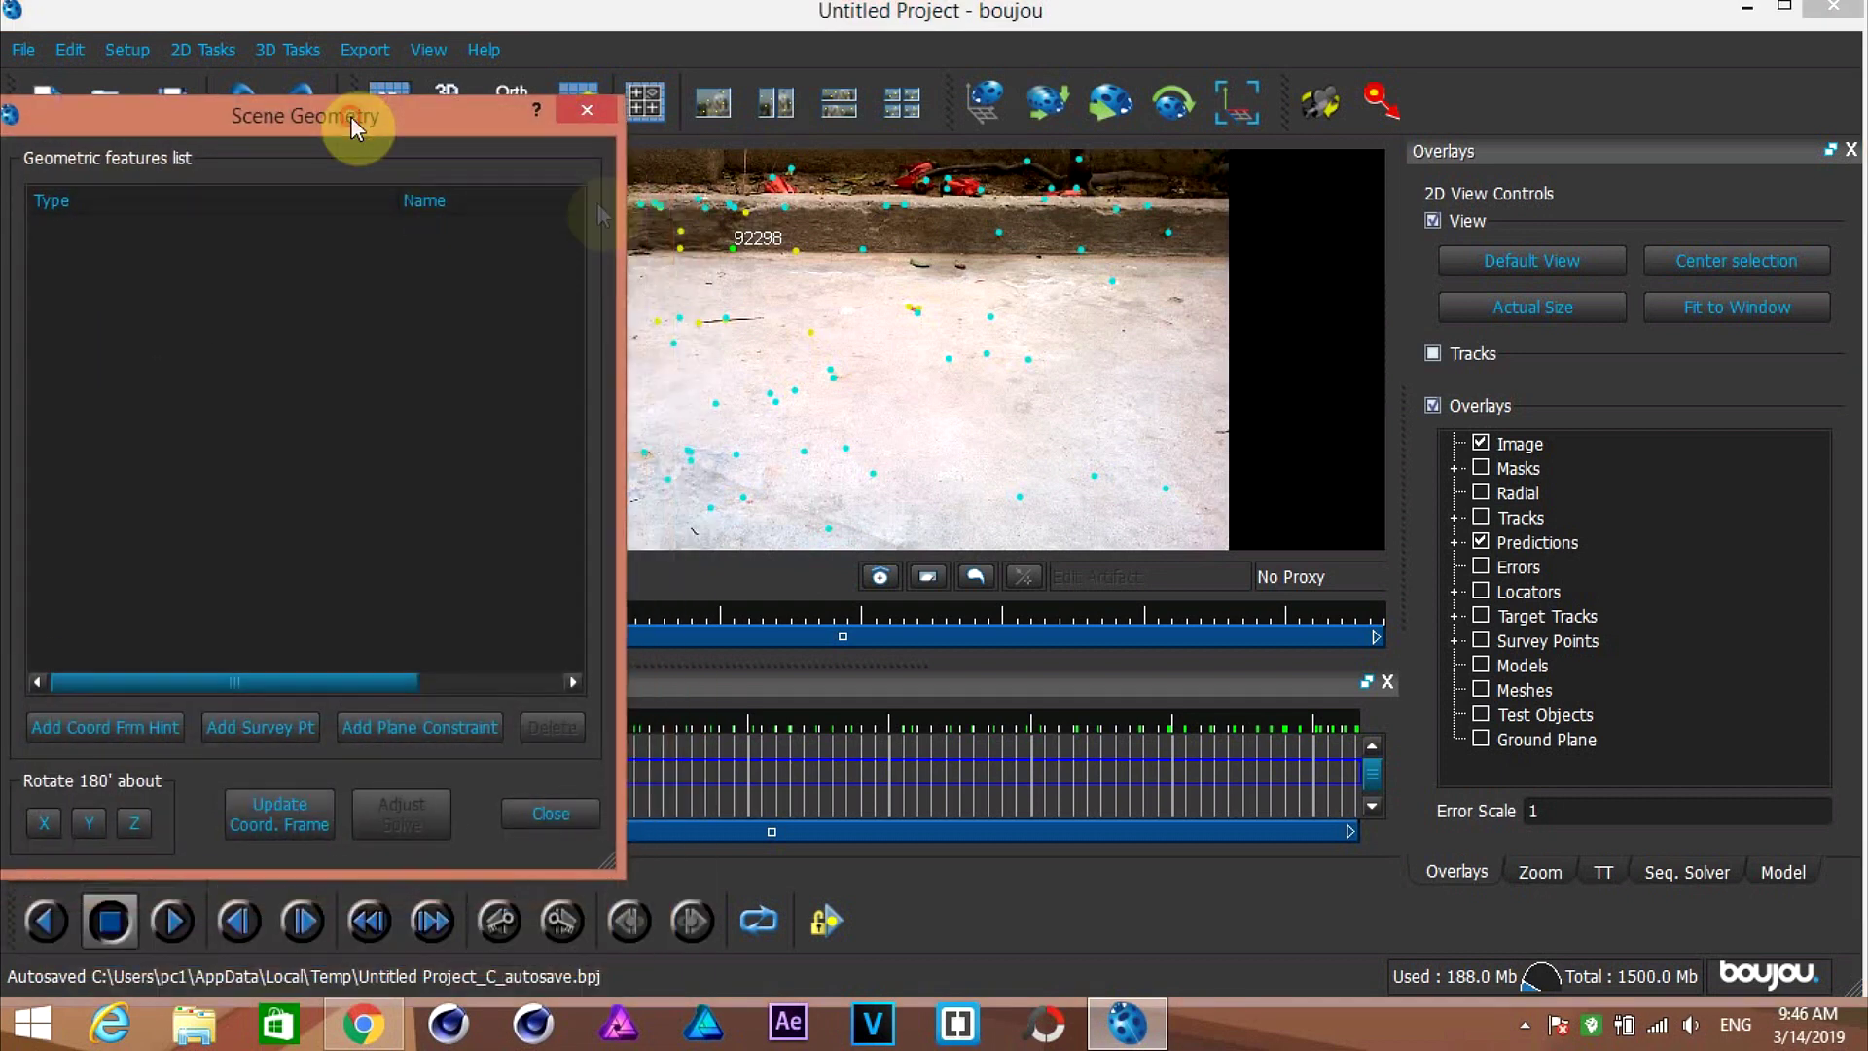
left_click(1082, 249)
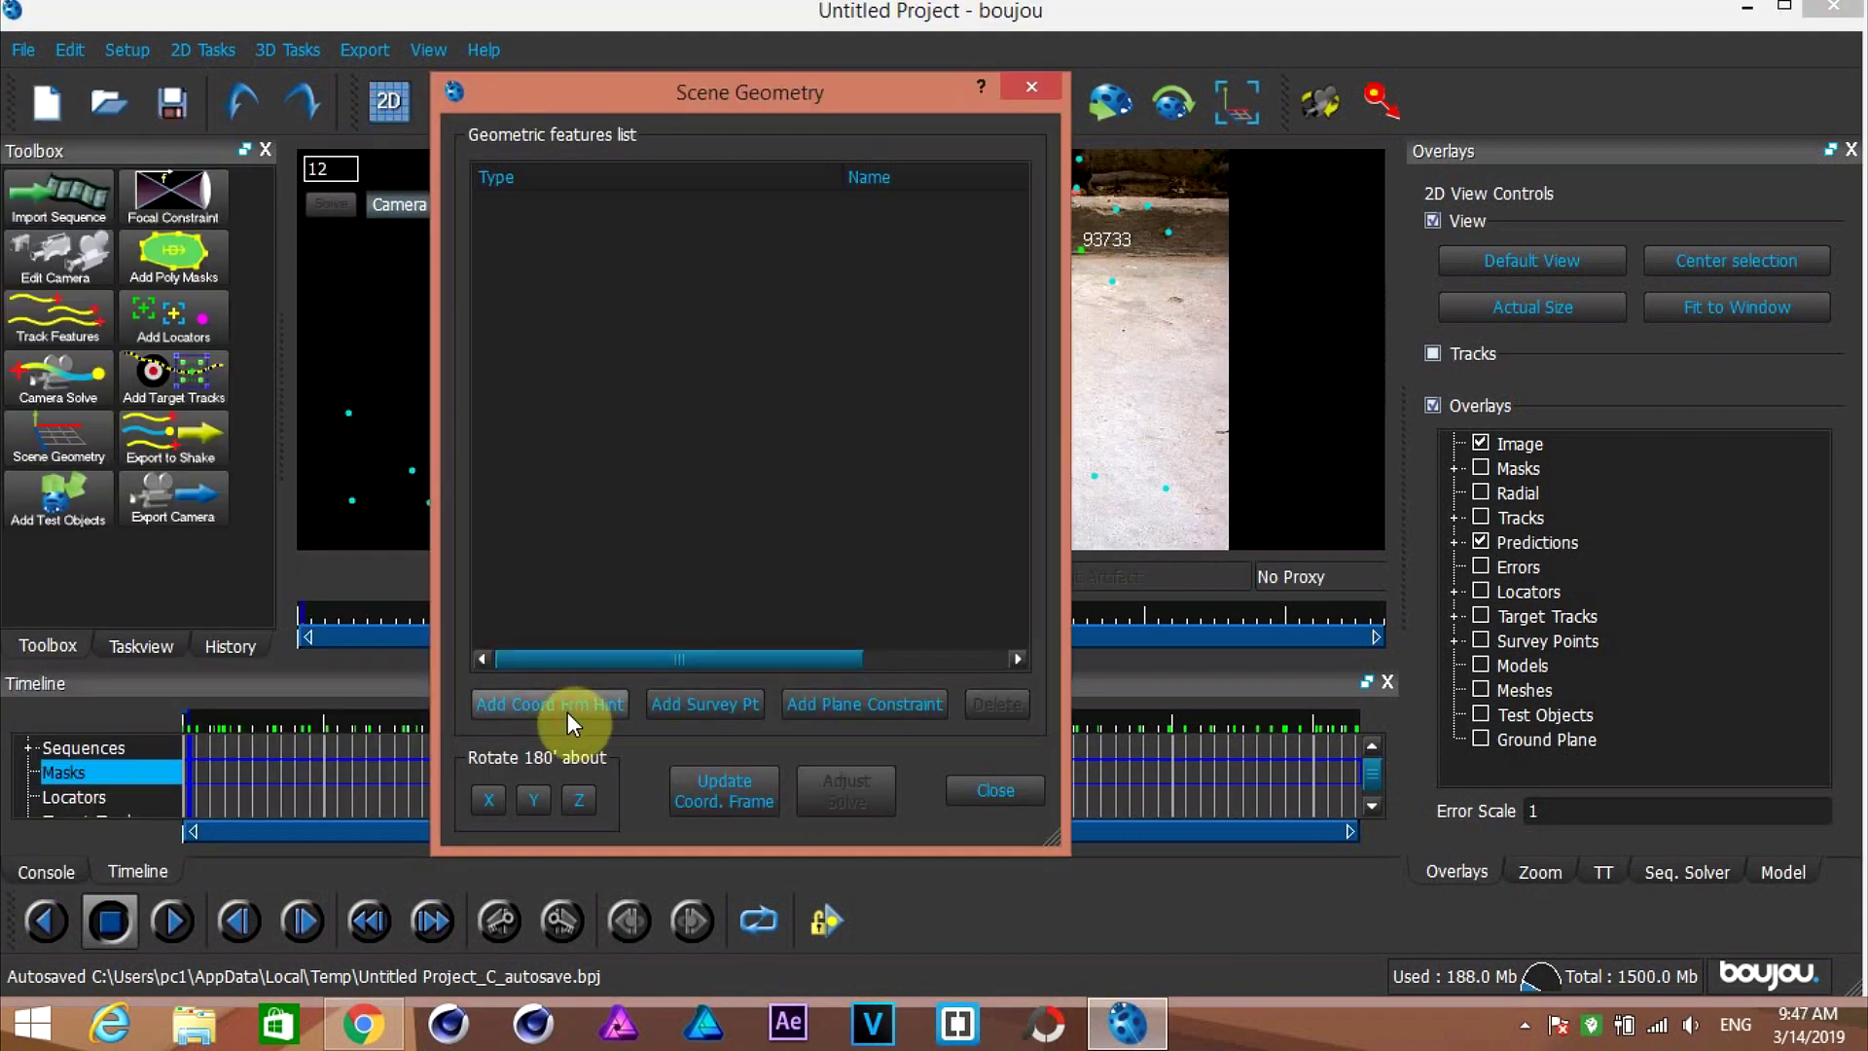
left_click(569, 710)
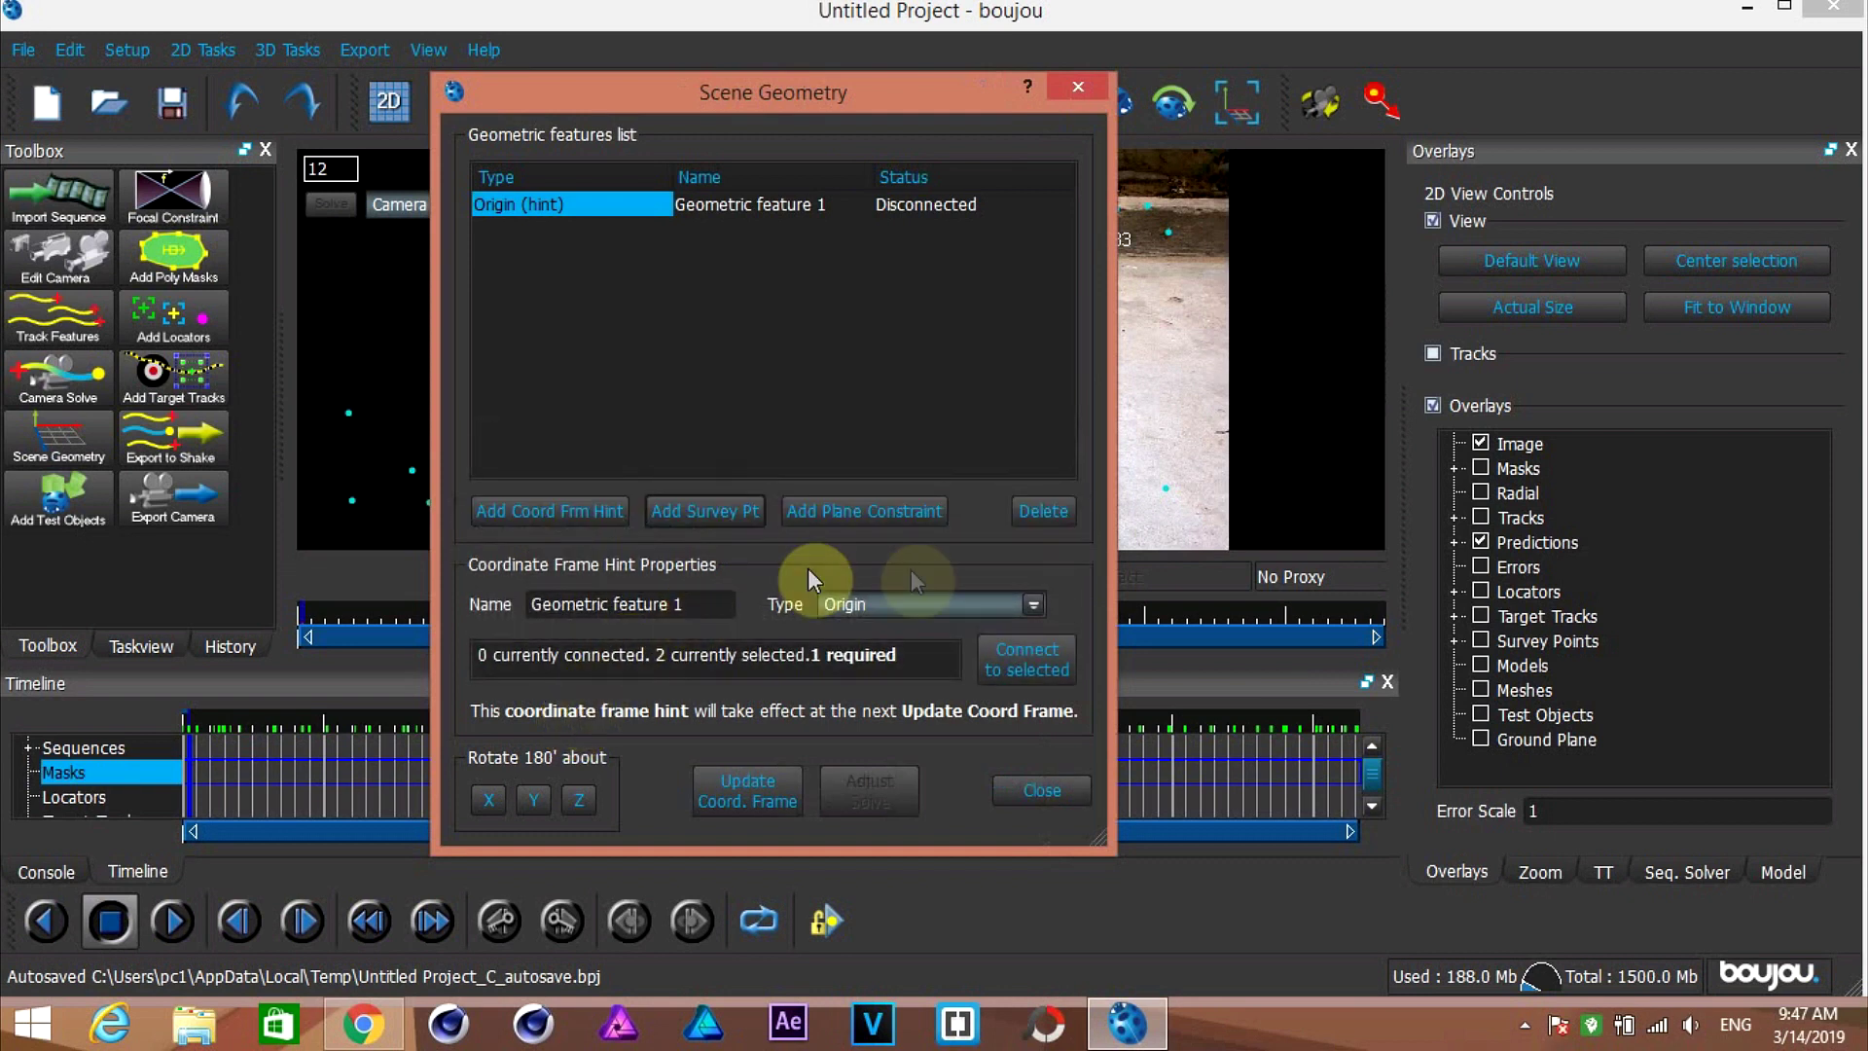
left_click(942, 594)
left_click(914, 650)
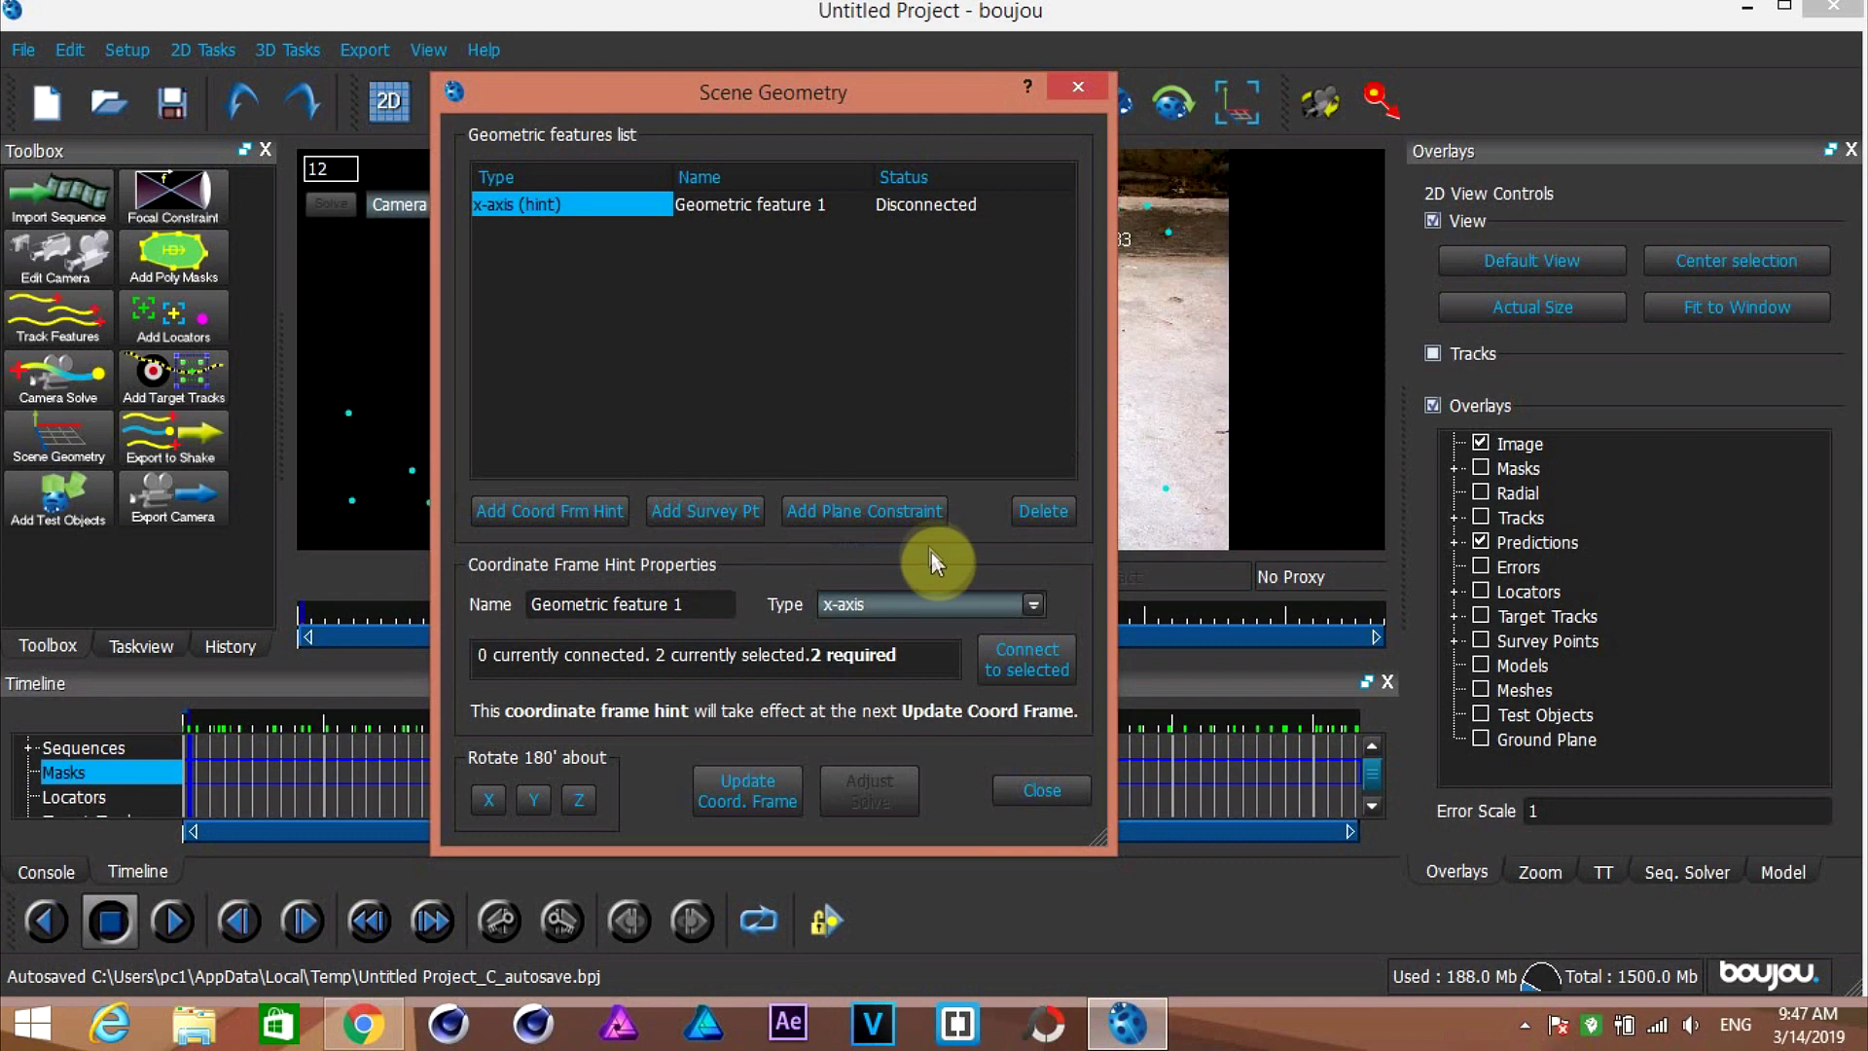
left_click(1025, 661)
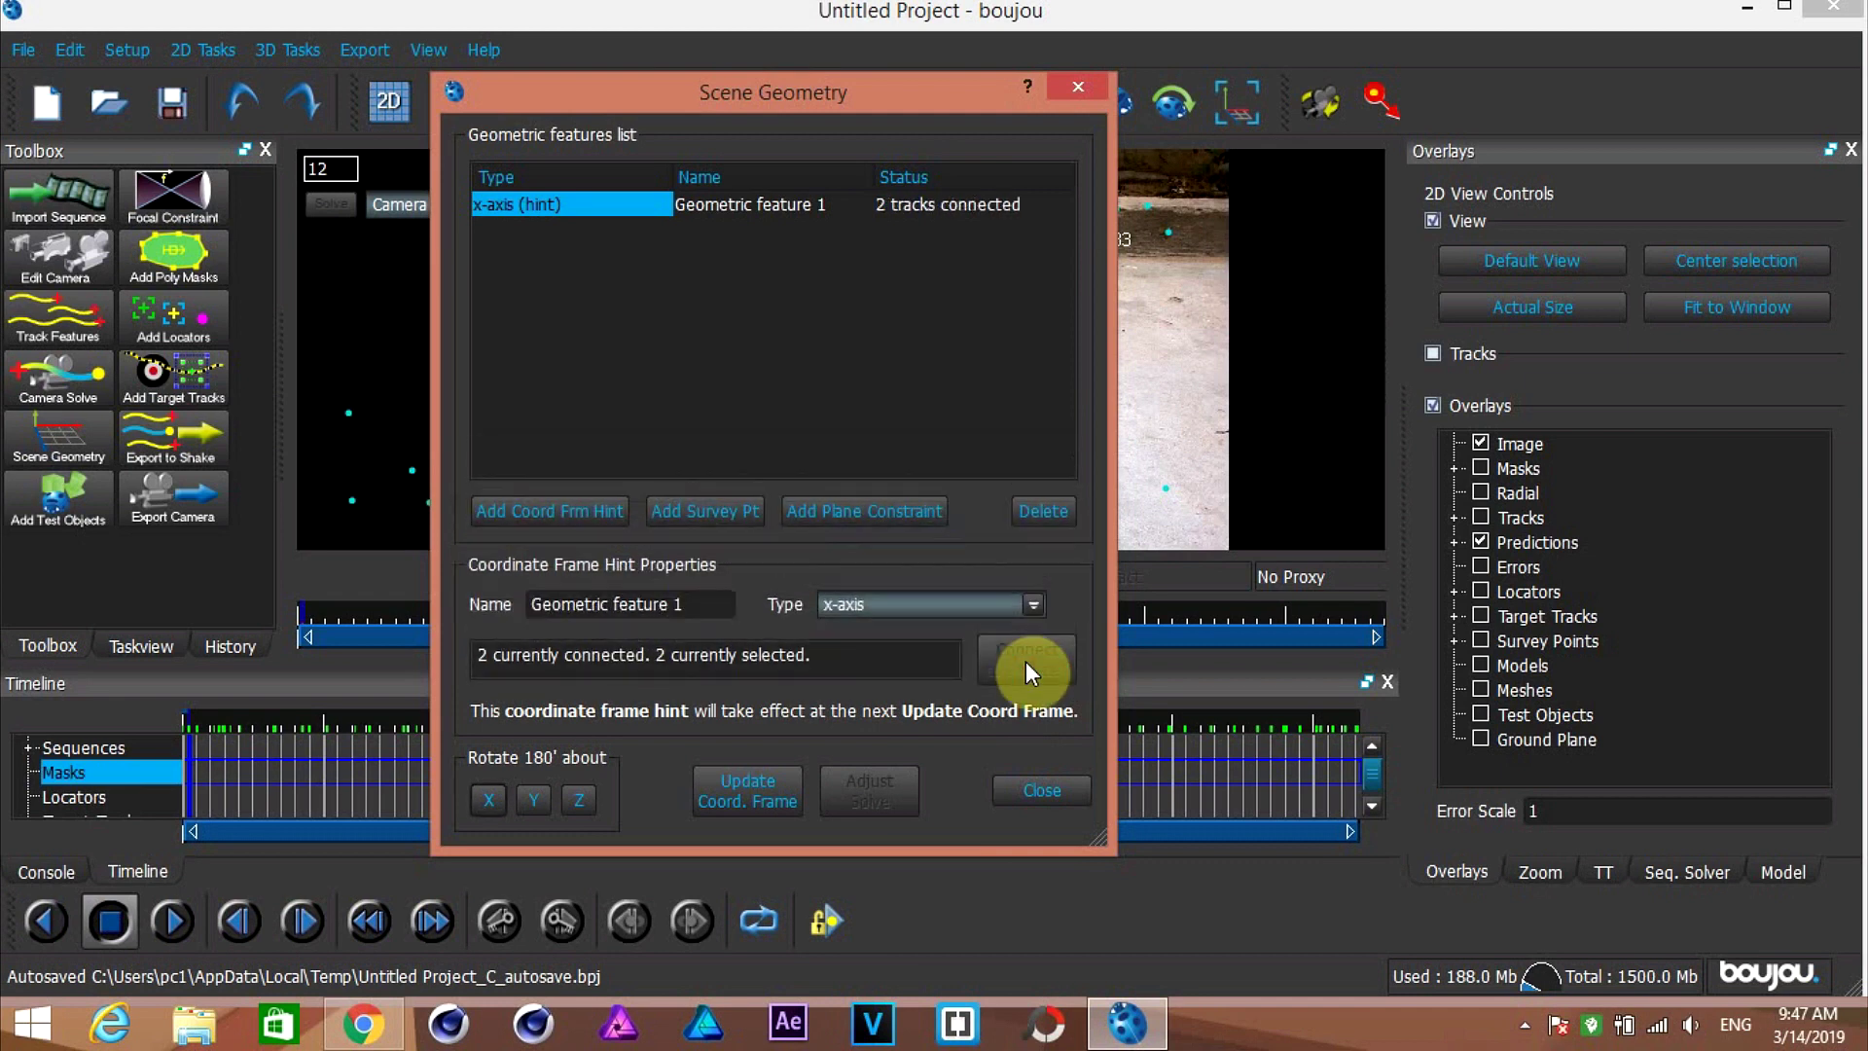
left_click(726, 802)
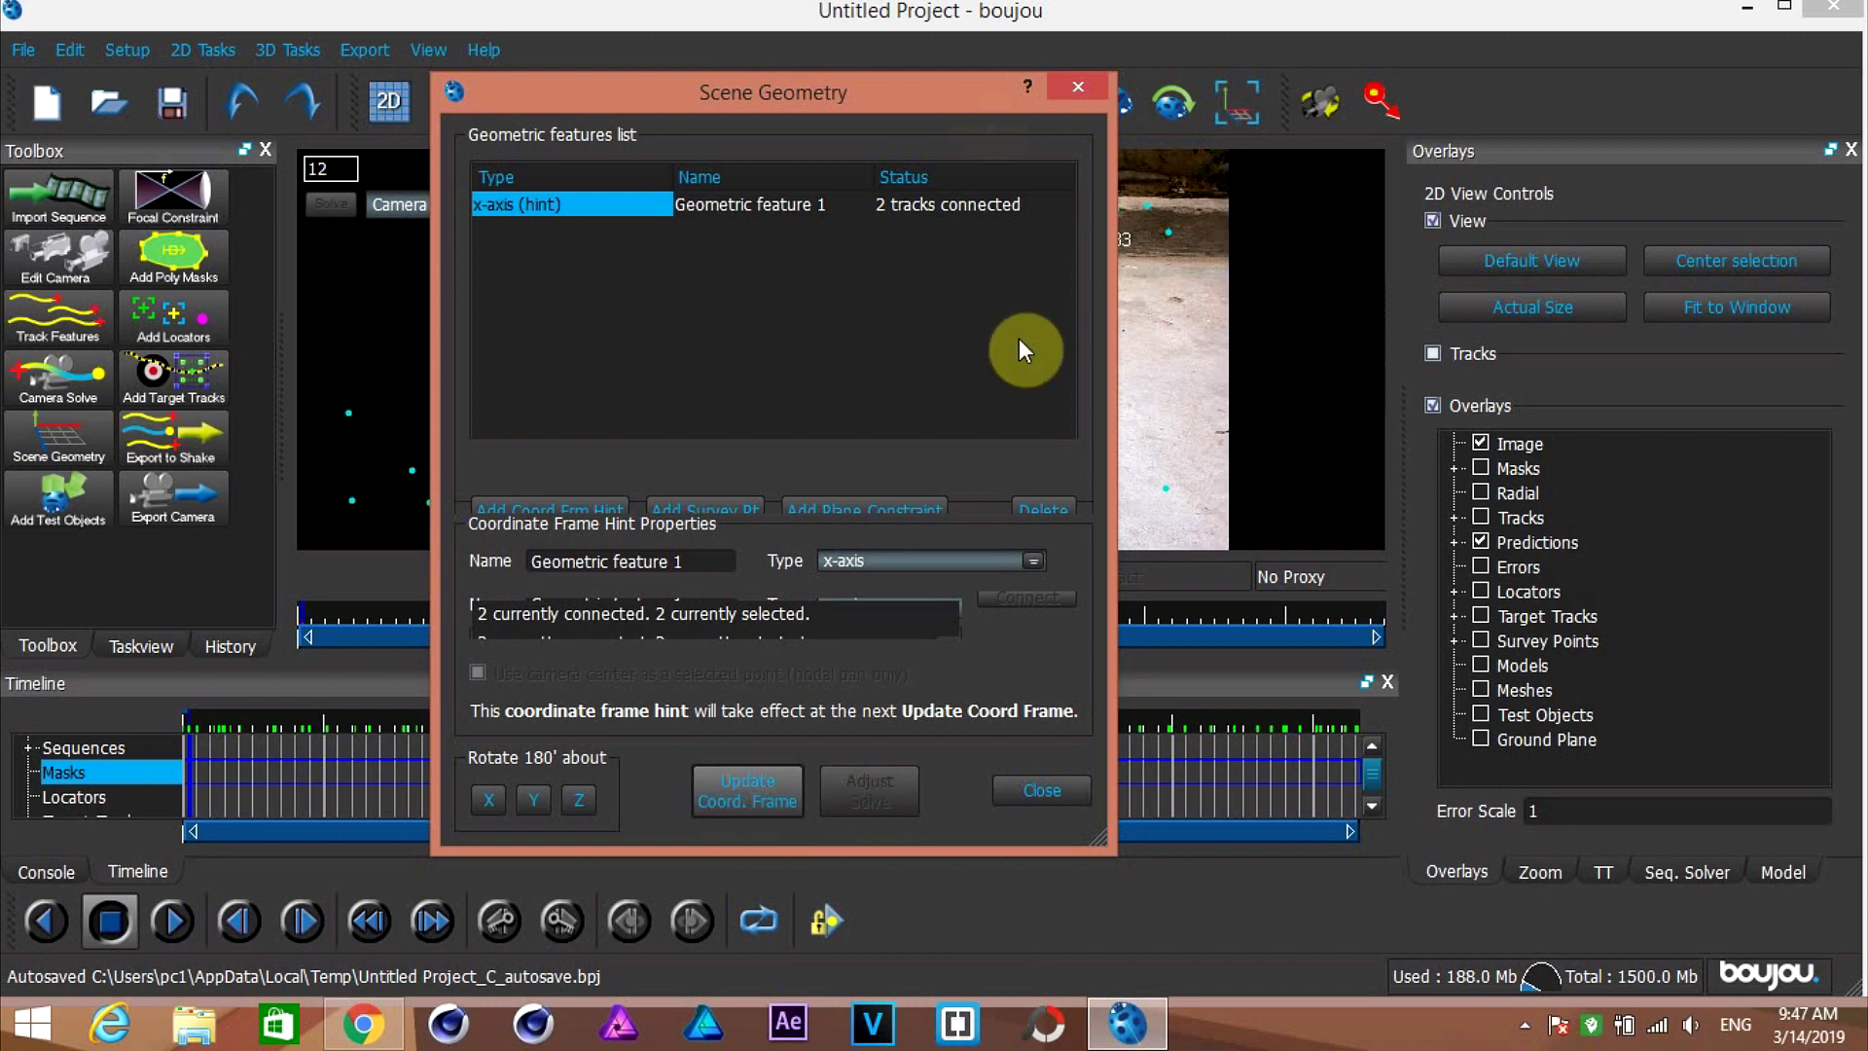
Step: Add a z-axis hint from two selected floor tracks and update the coordinate frame
left_click(989, 15)
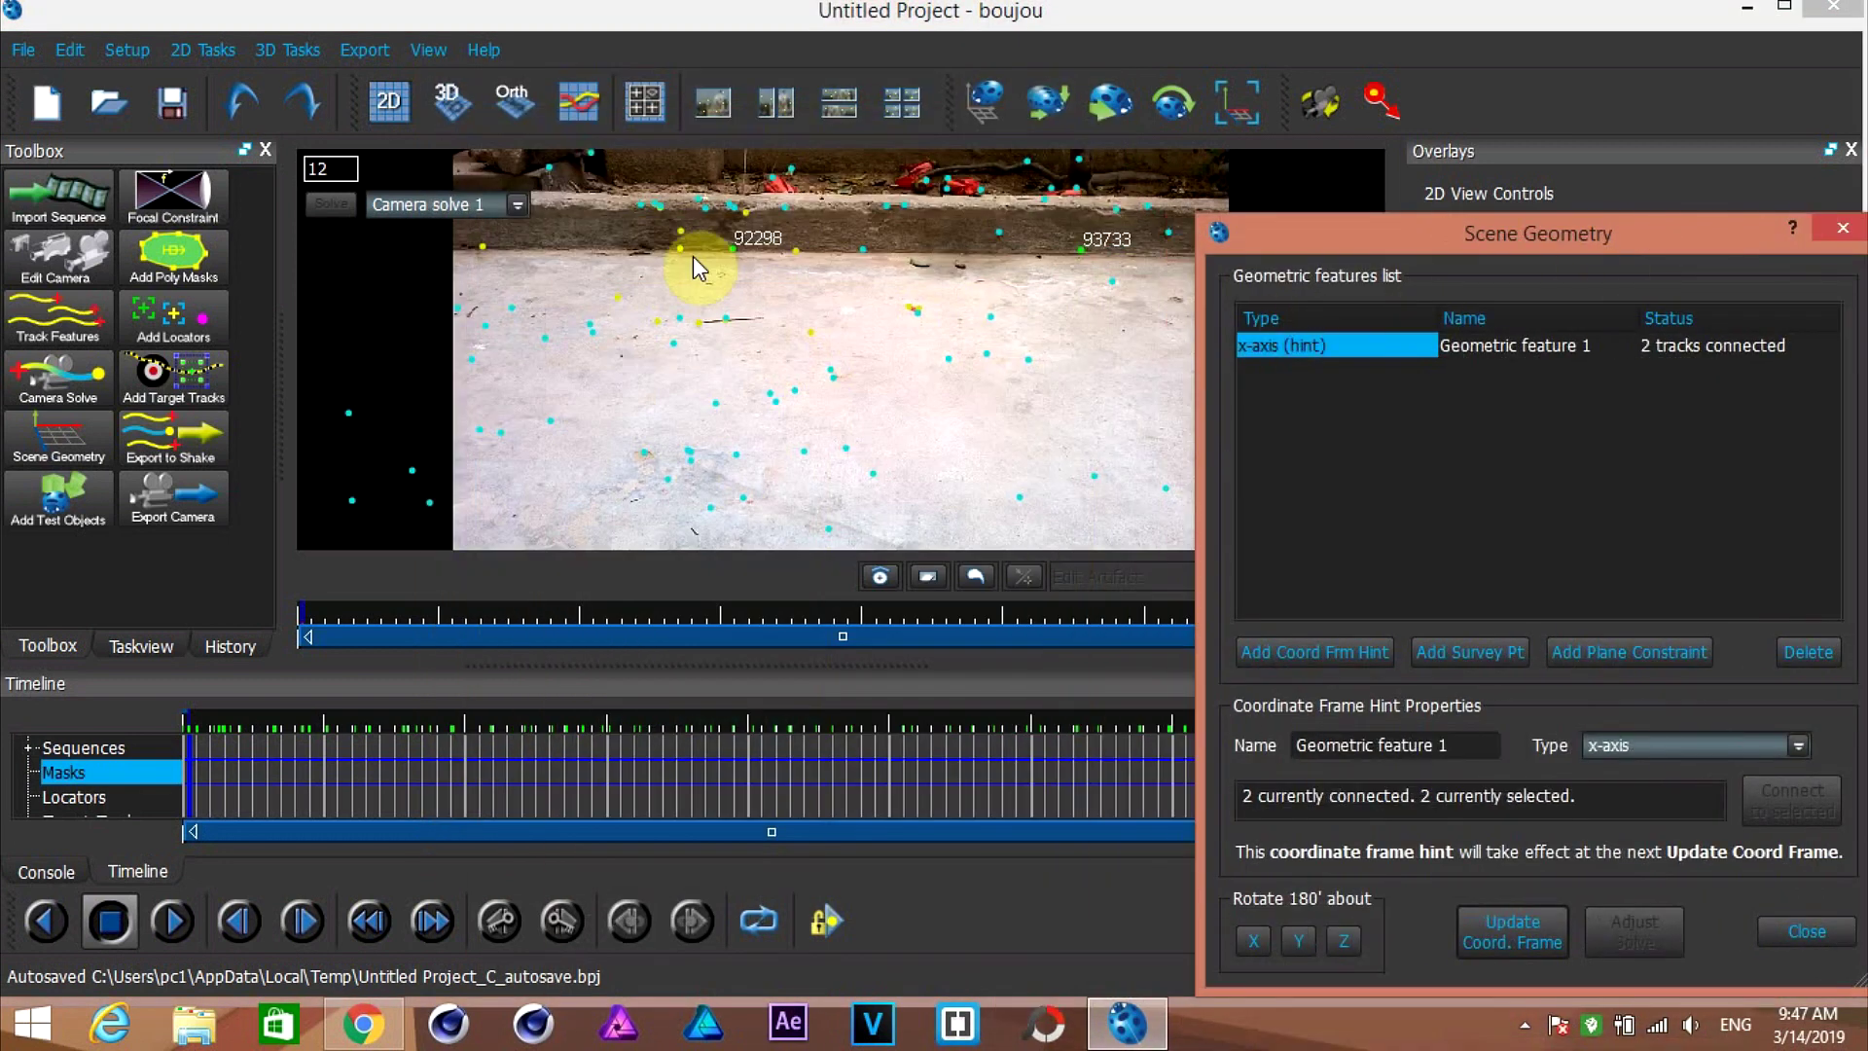
left_click(661, 434)
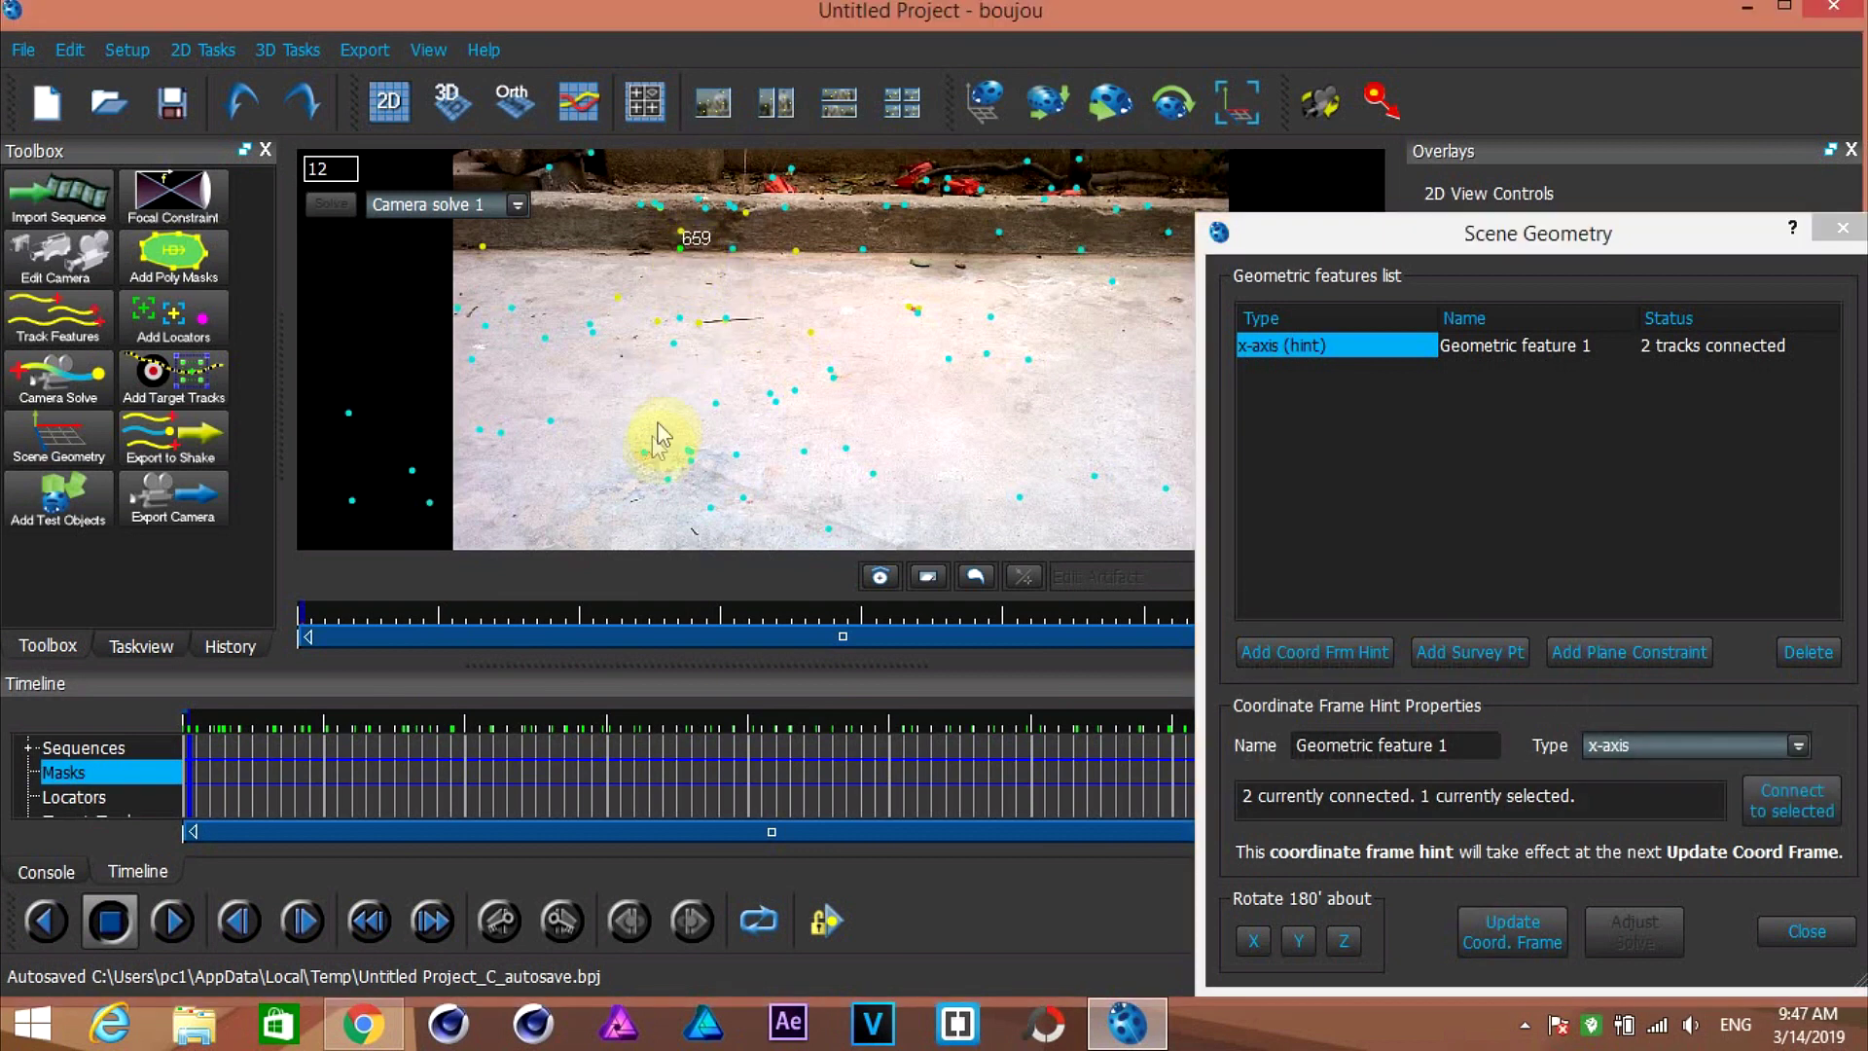
left_click(647, 453, "ctrl")
left_click(1329, 262)
left_click(1152, 537)
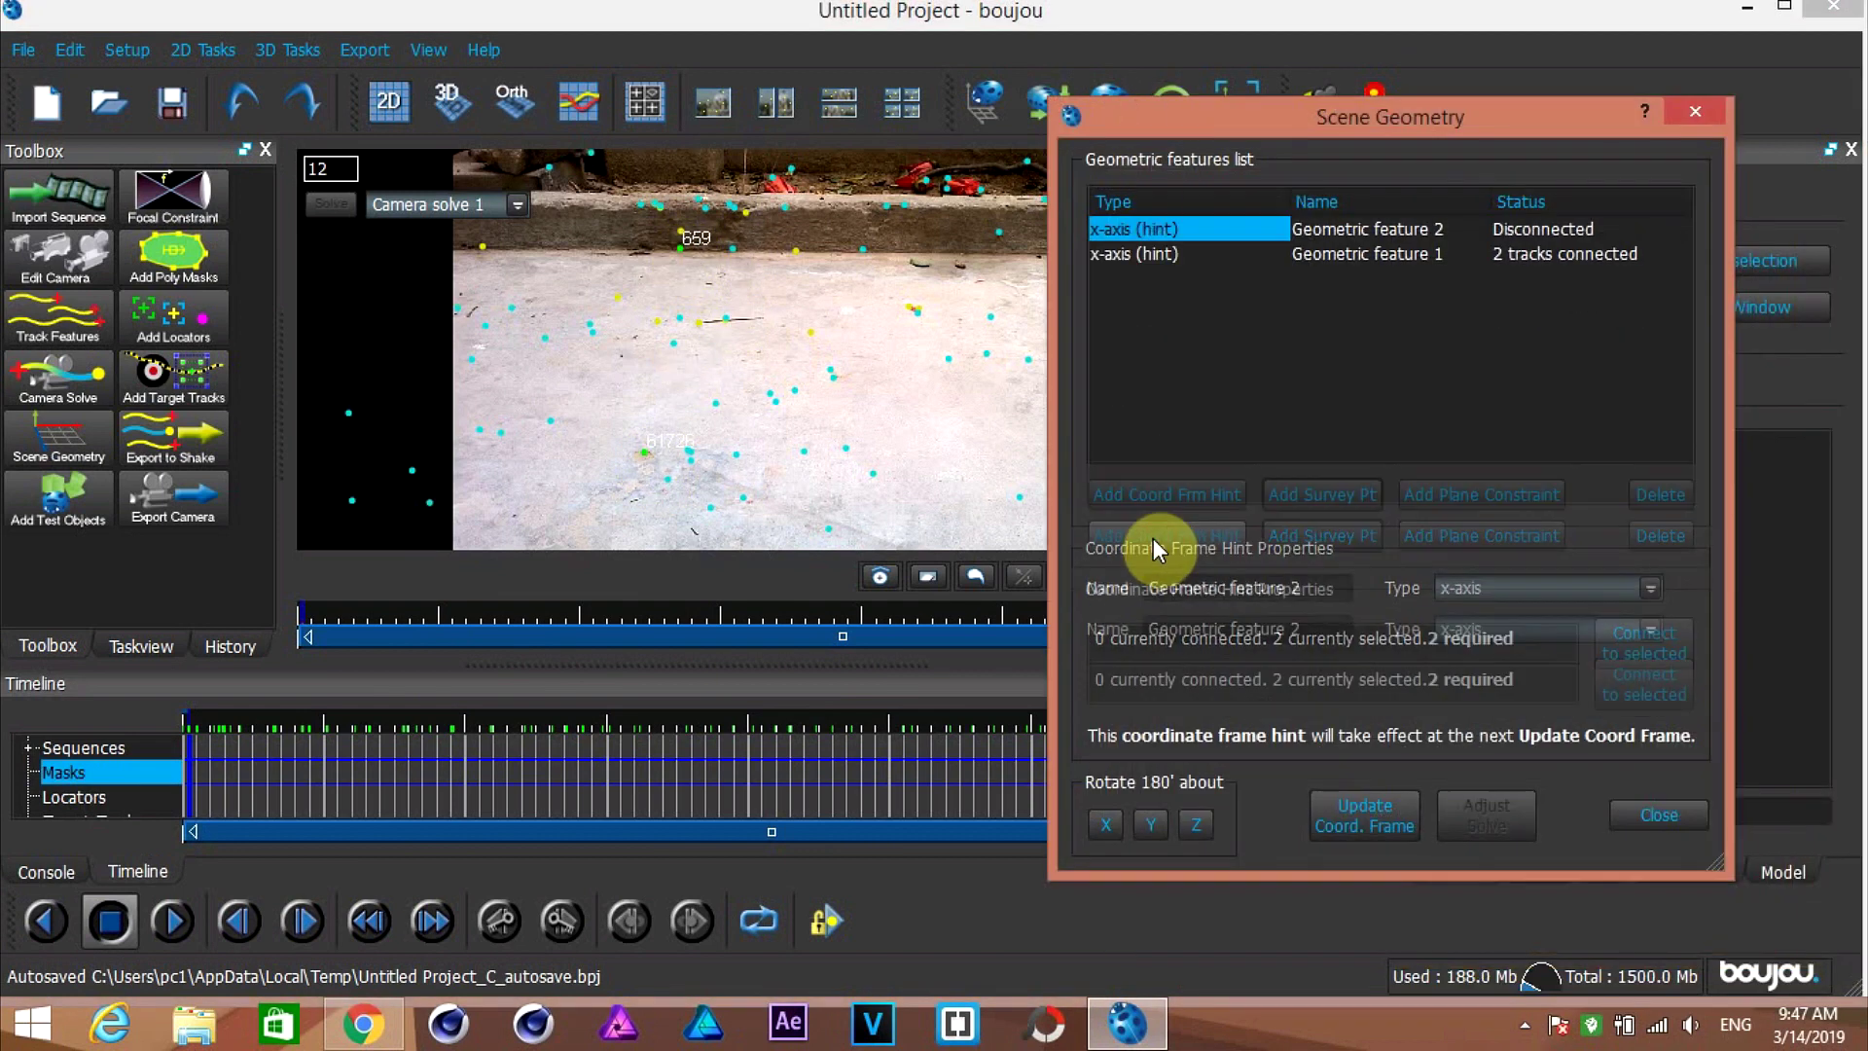
left_click(1521, 631)
left_click(1510, 710)
left_click(1644, 684)
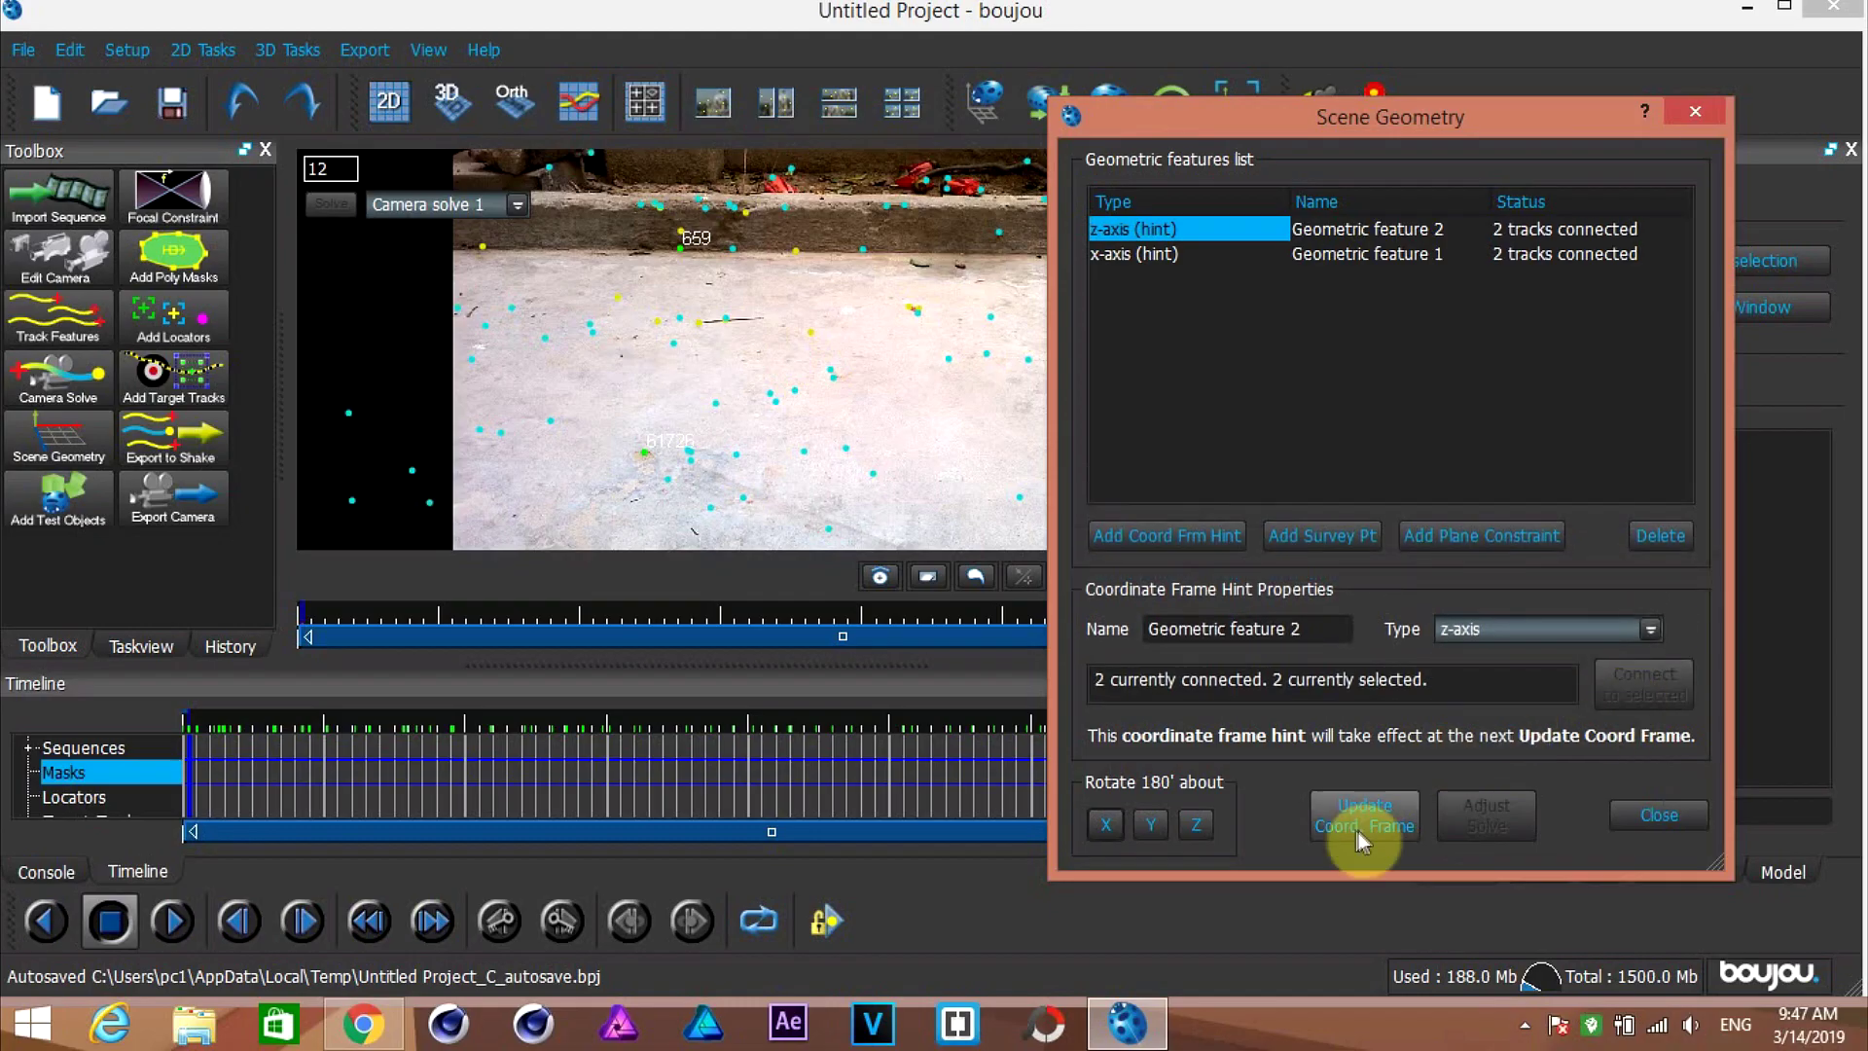
left_click(1362, 818)
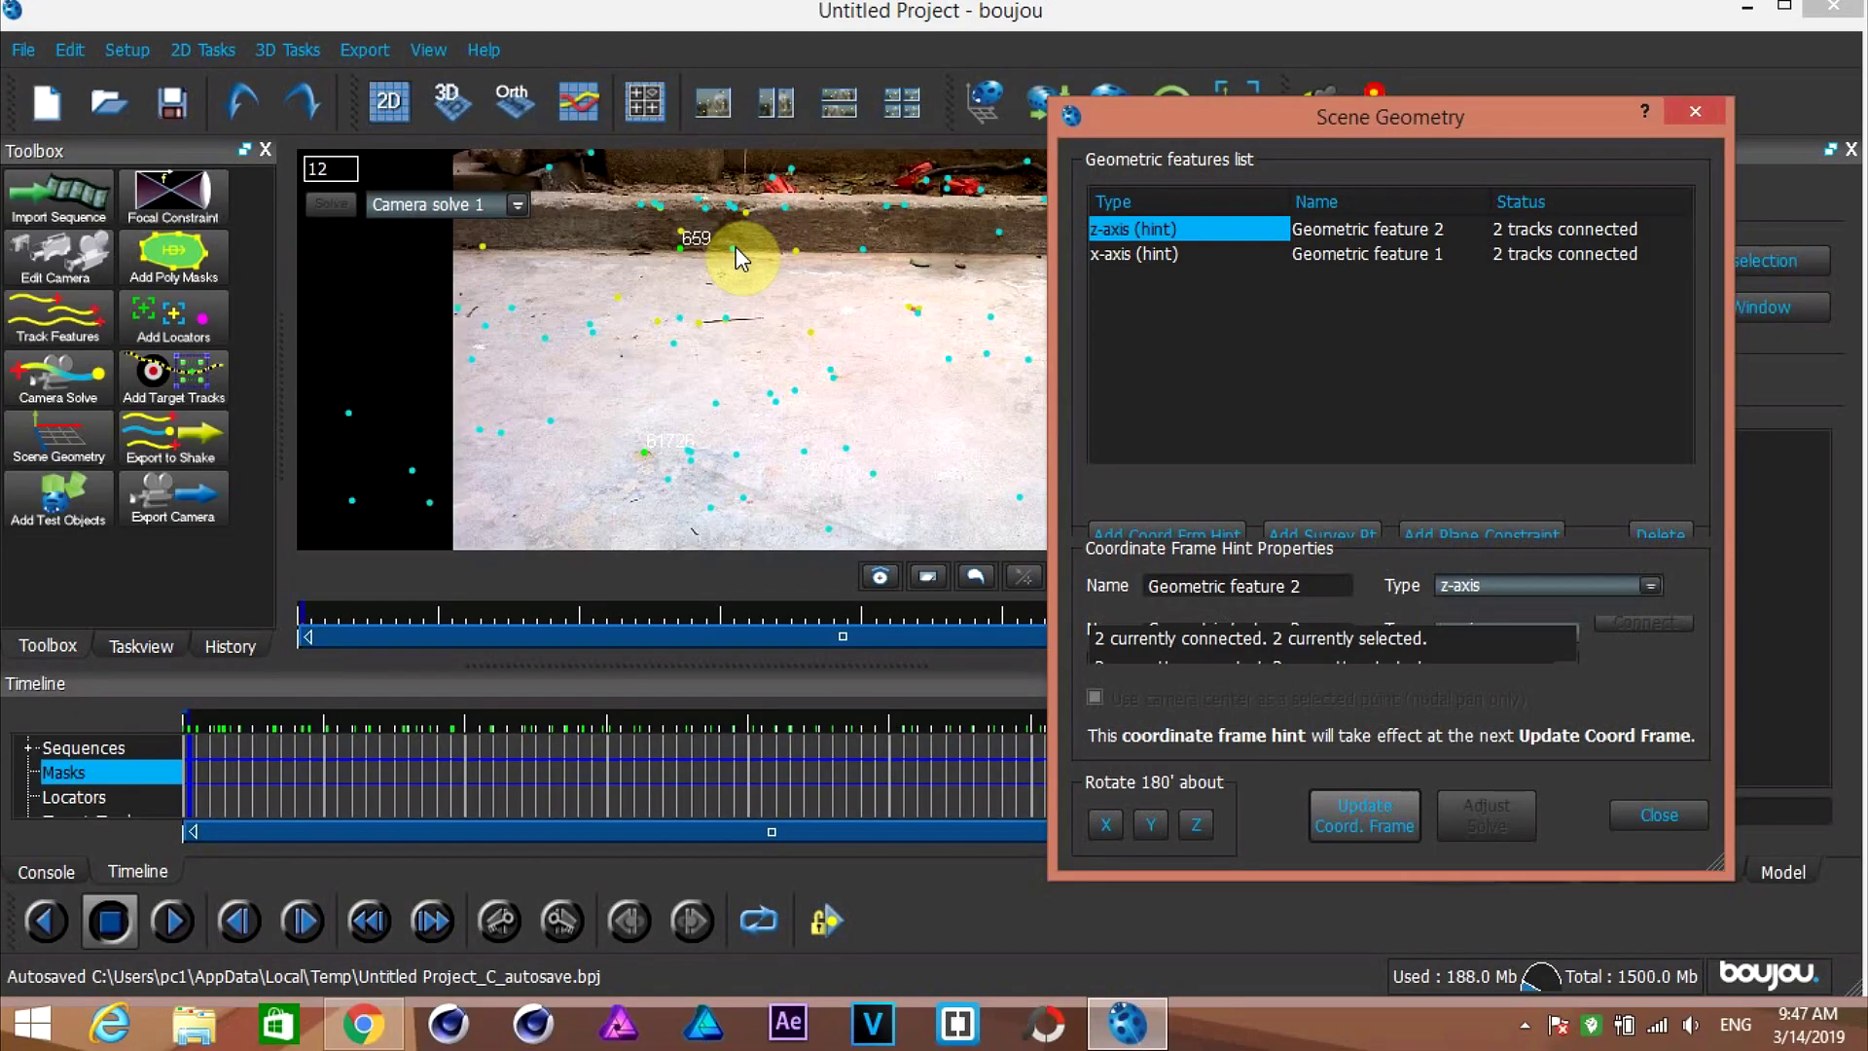
Step: Add an Origin hint tied to one floor track, update the frame, and close Scene Geometry
left_click(734, 248)
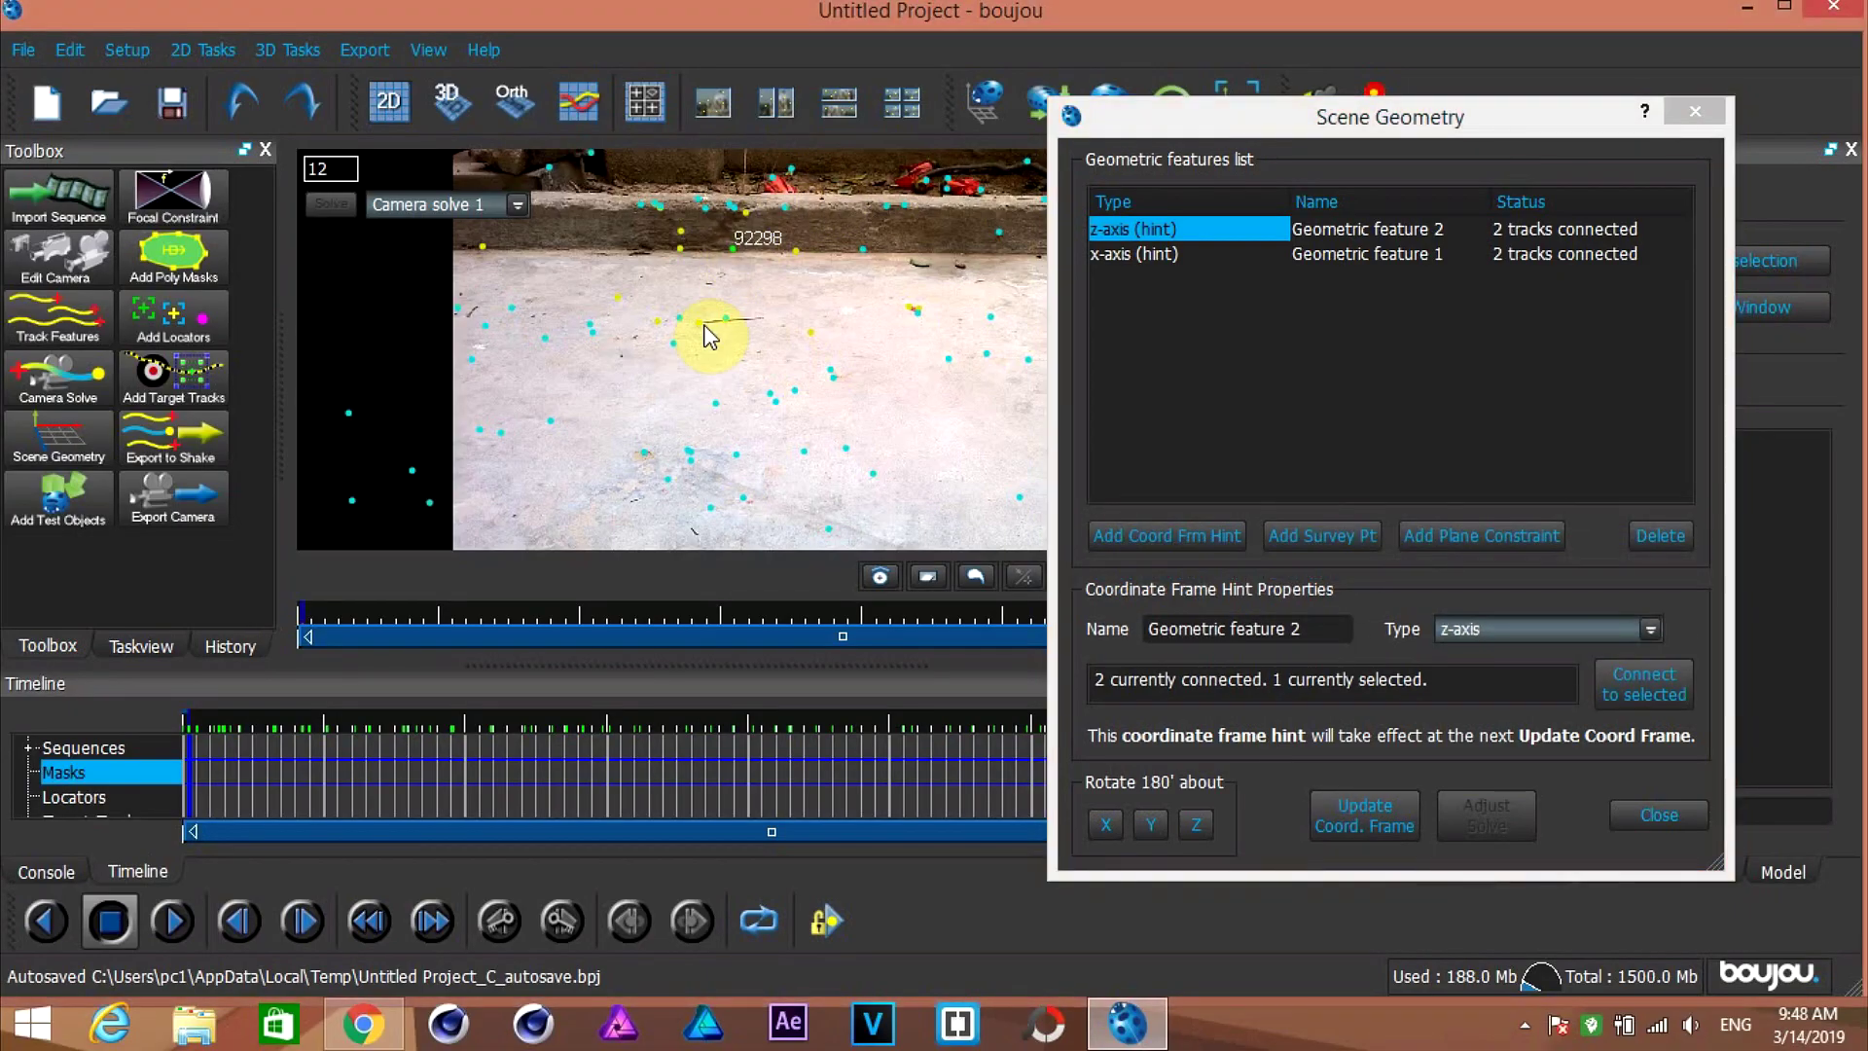
left_click(1568, 627)
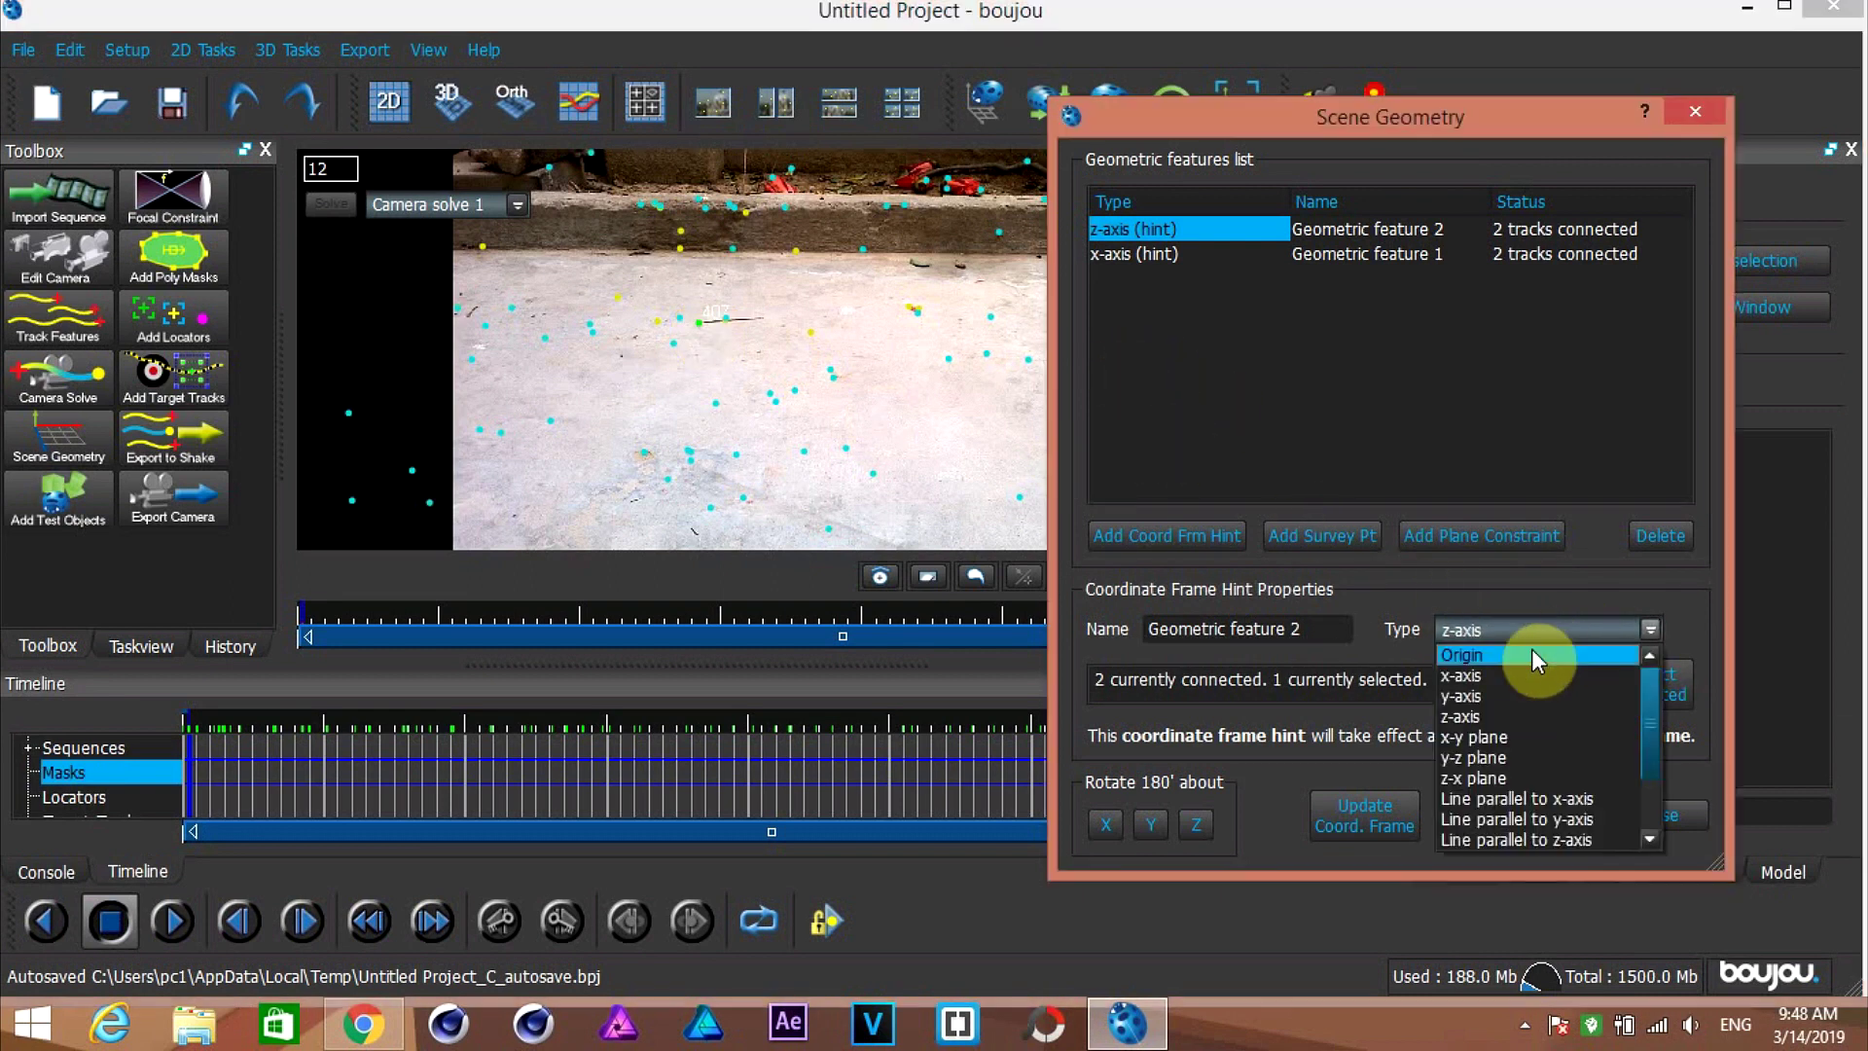
left_click(1171, 535)
left_click(1171, 535)
left_click(1503, 629)
left_click(1503, 655)
left_click(1647, 694)
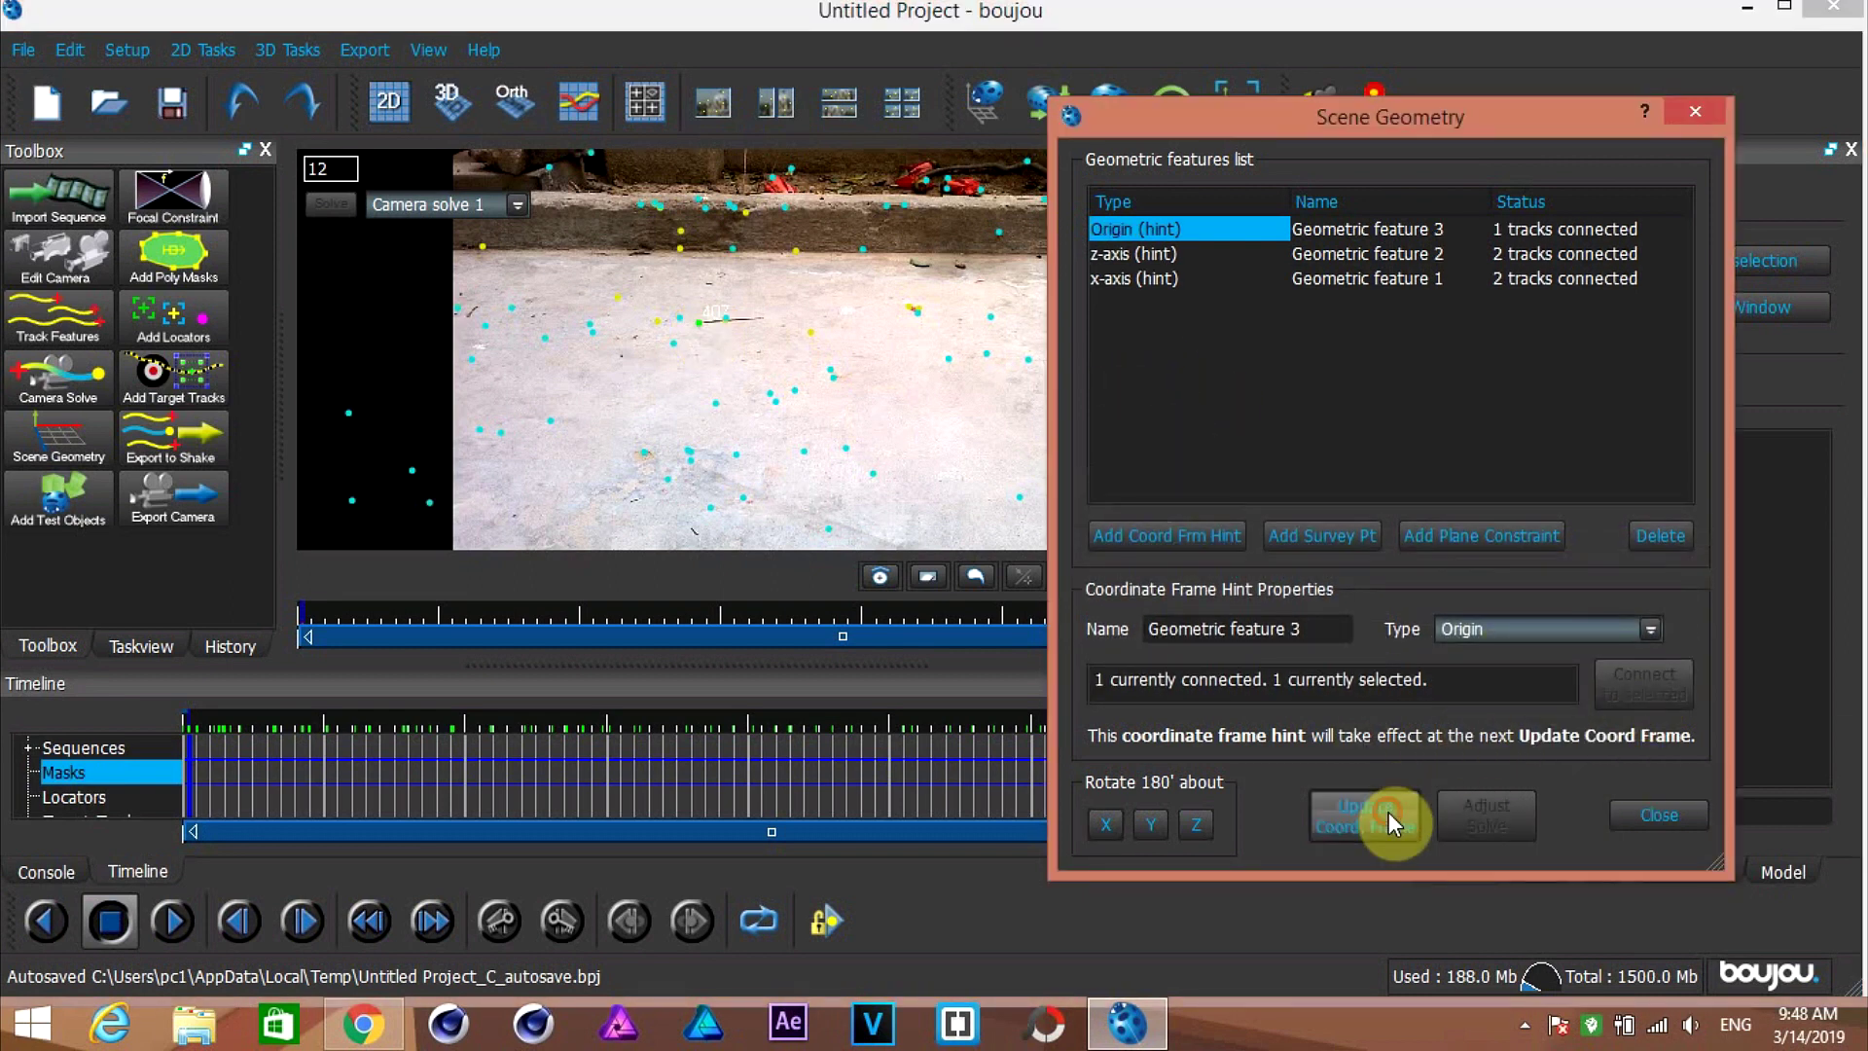
left_click(1392, 813)
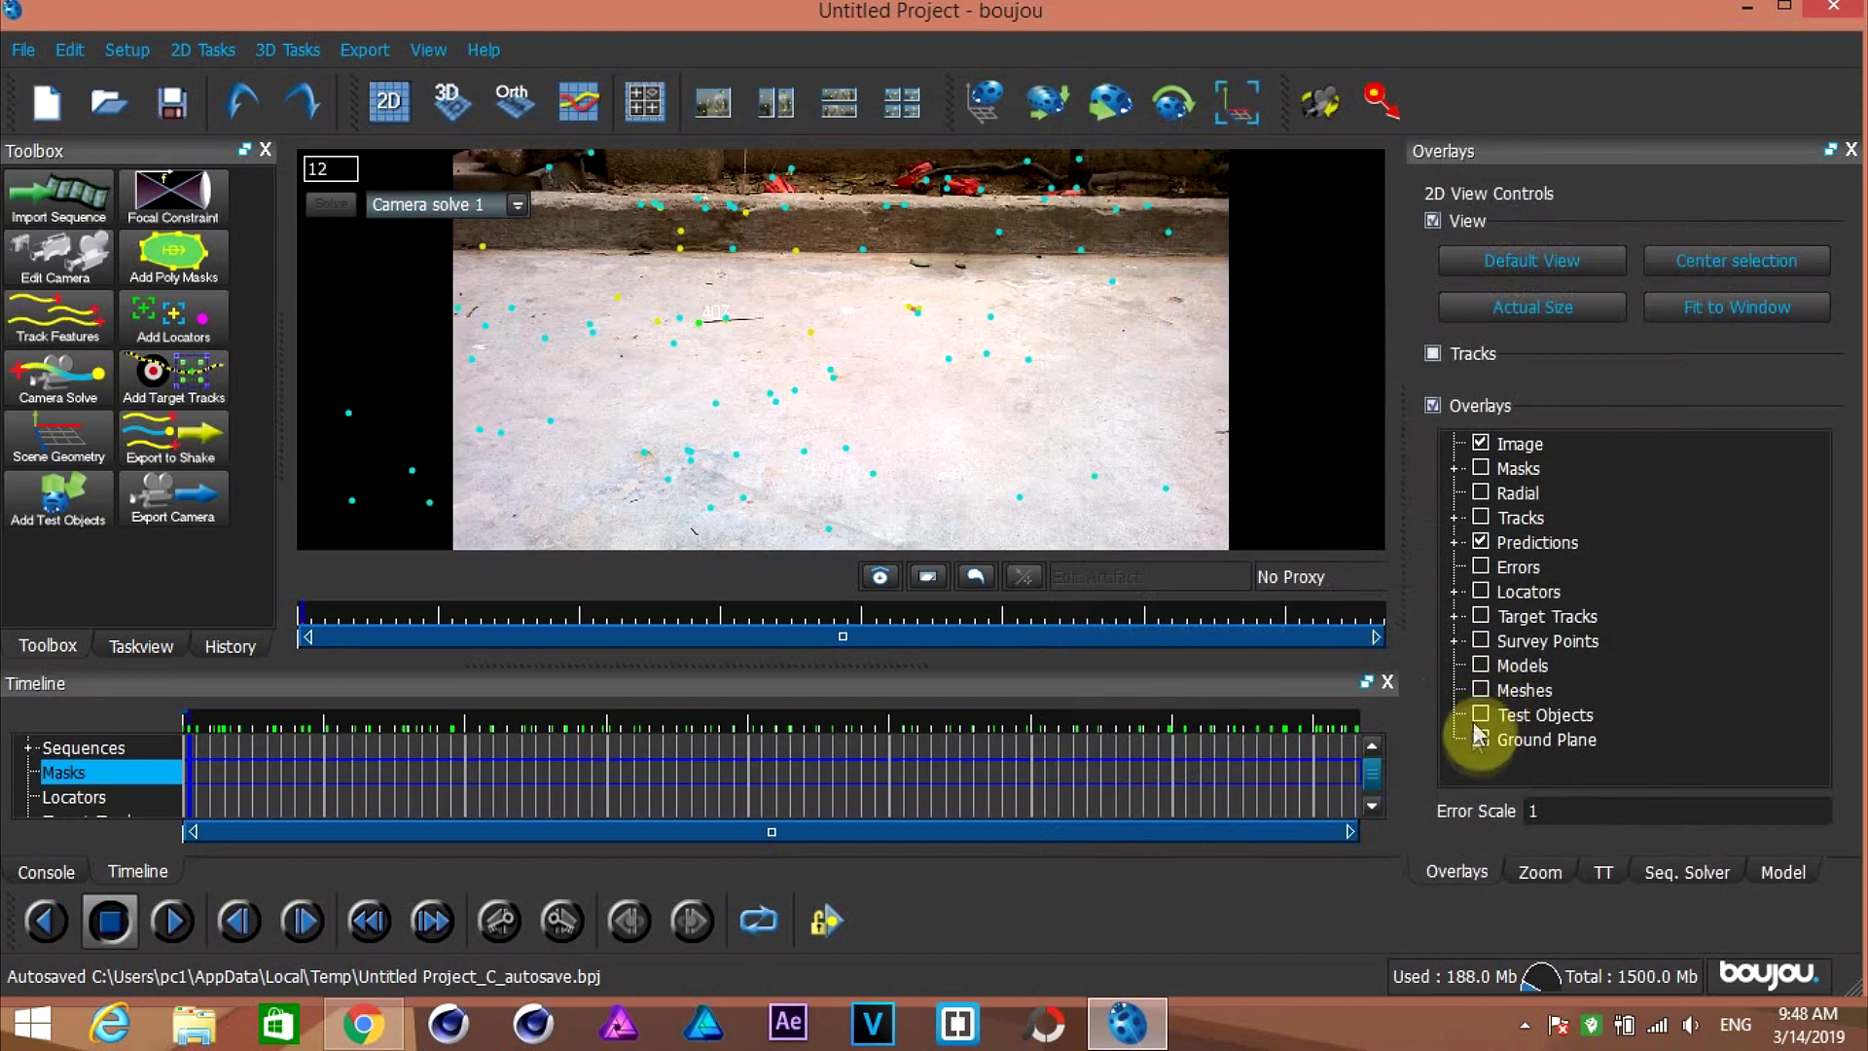
Step: Turn on the Ground Plane overlay, add a Ladybird test object, and play back to check it
left_click(1480, 739)
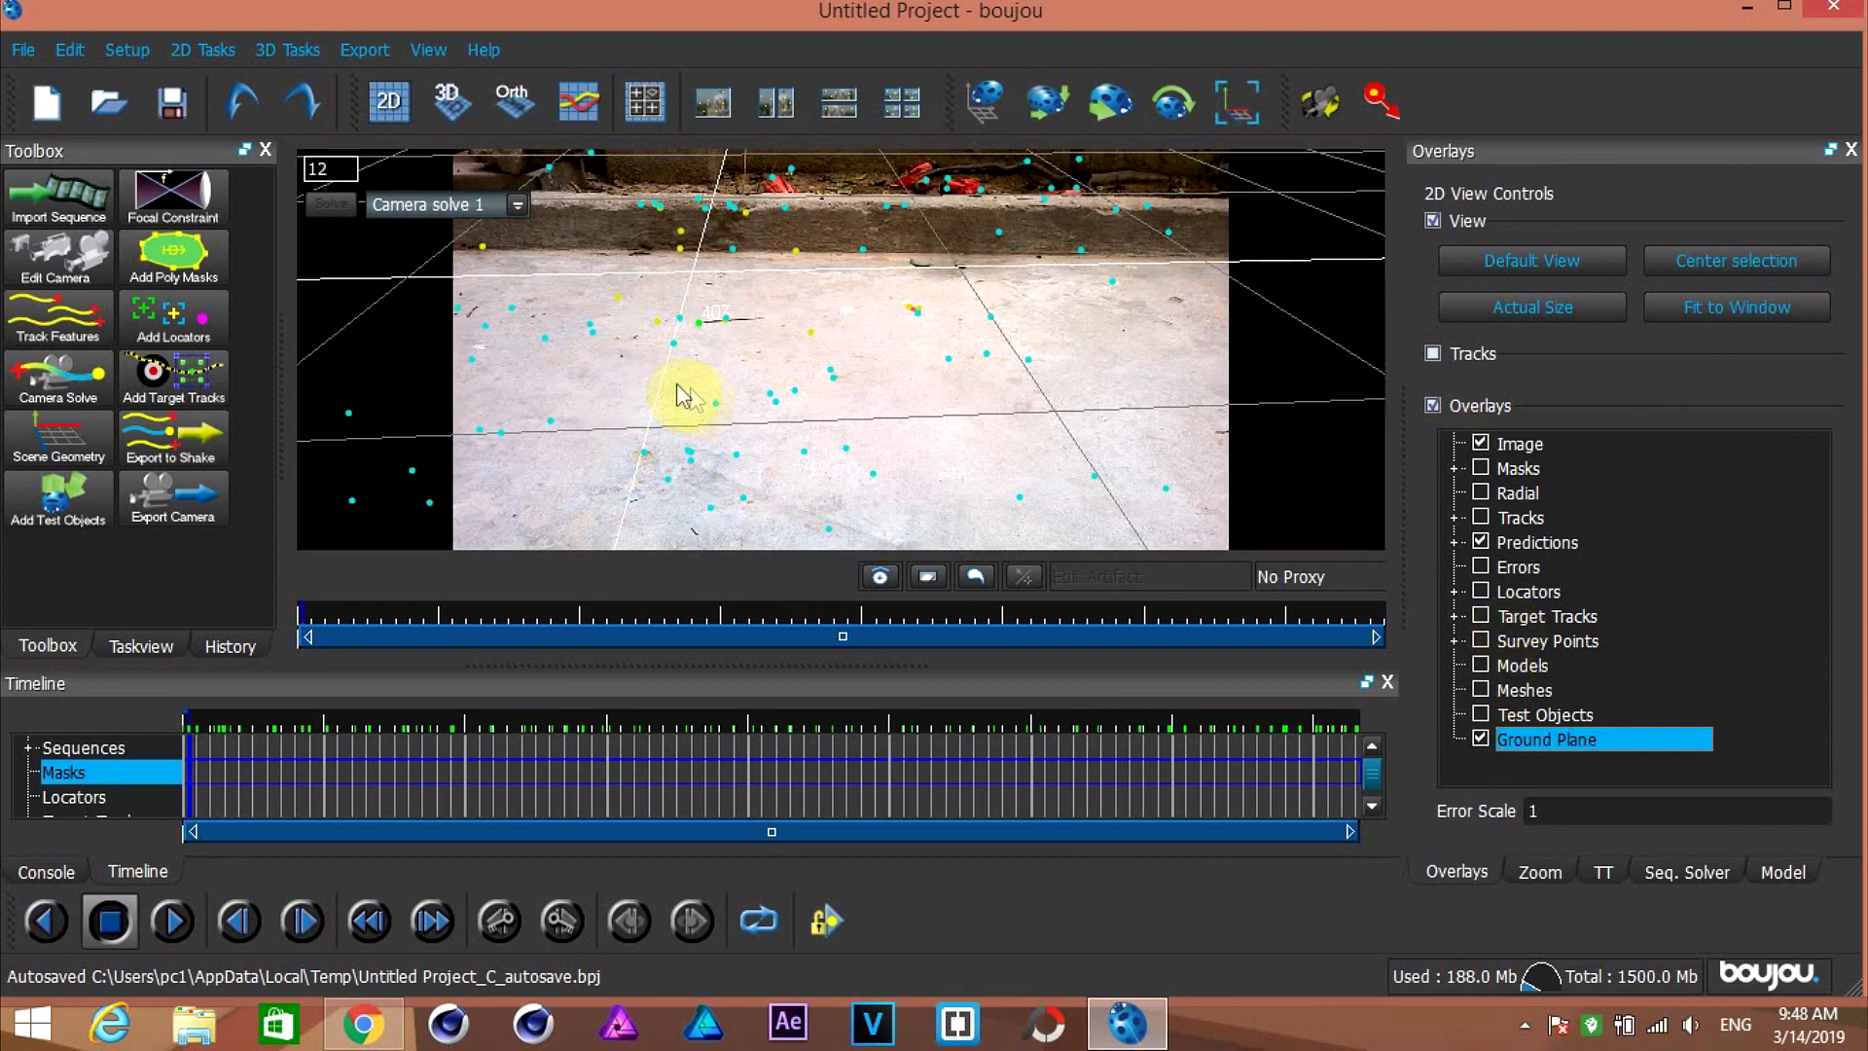
left_click(74, 492)
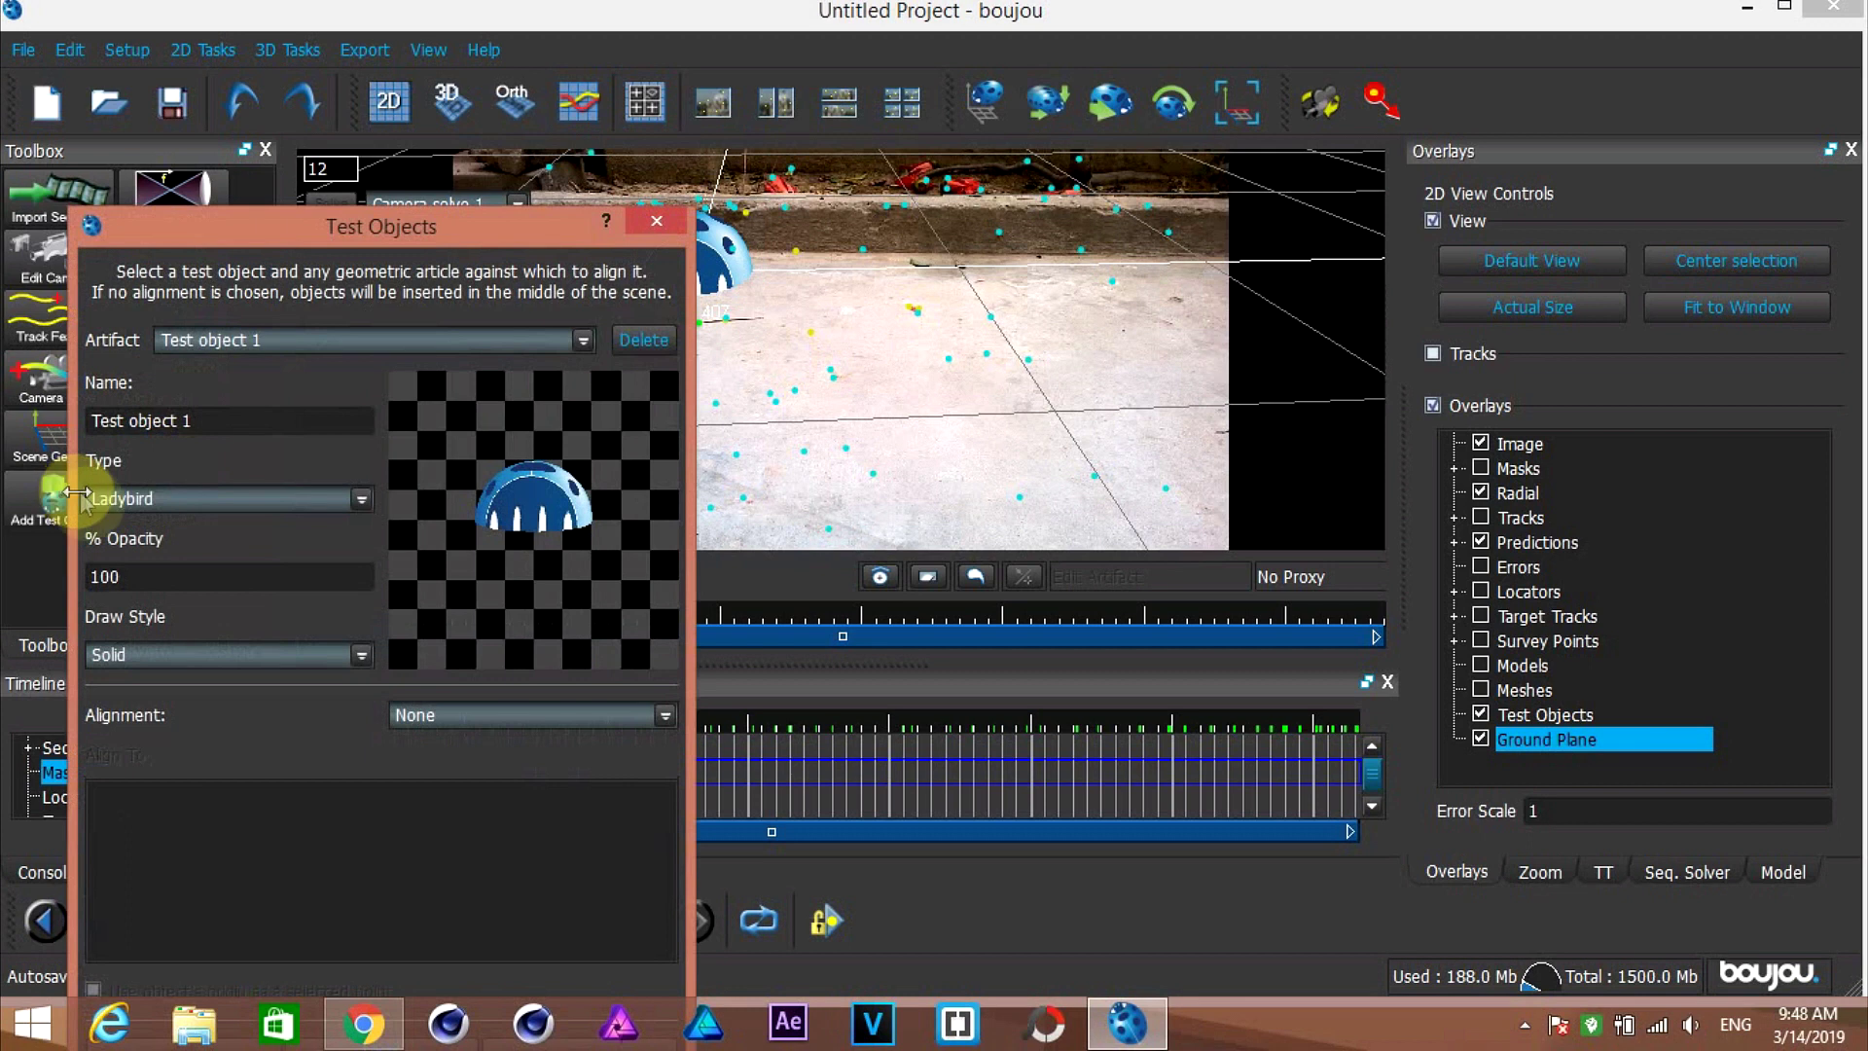
left_click_drag(389, 226, 383, 16)
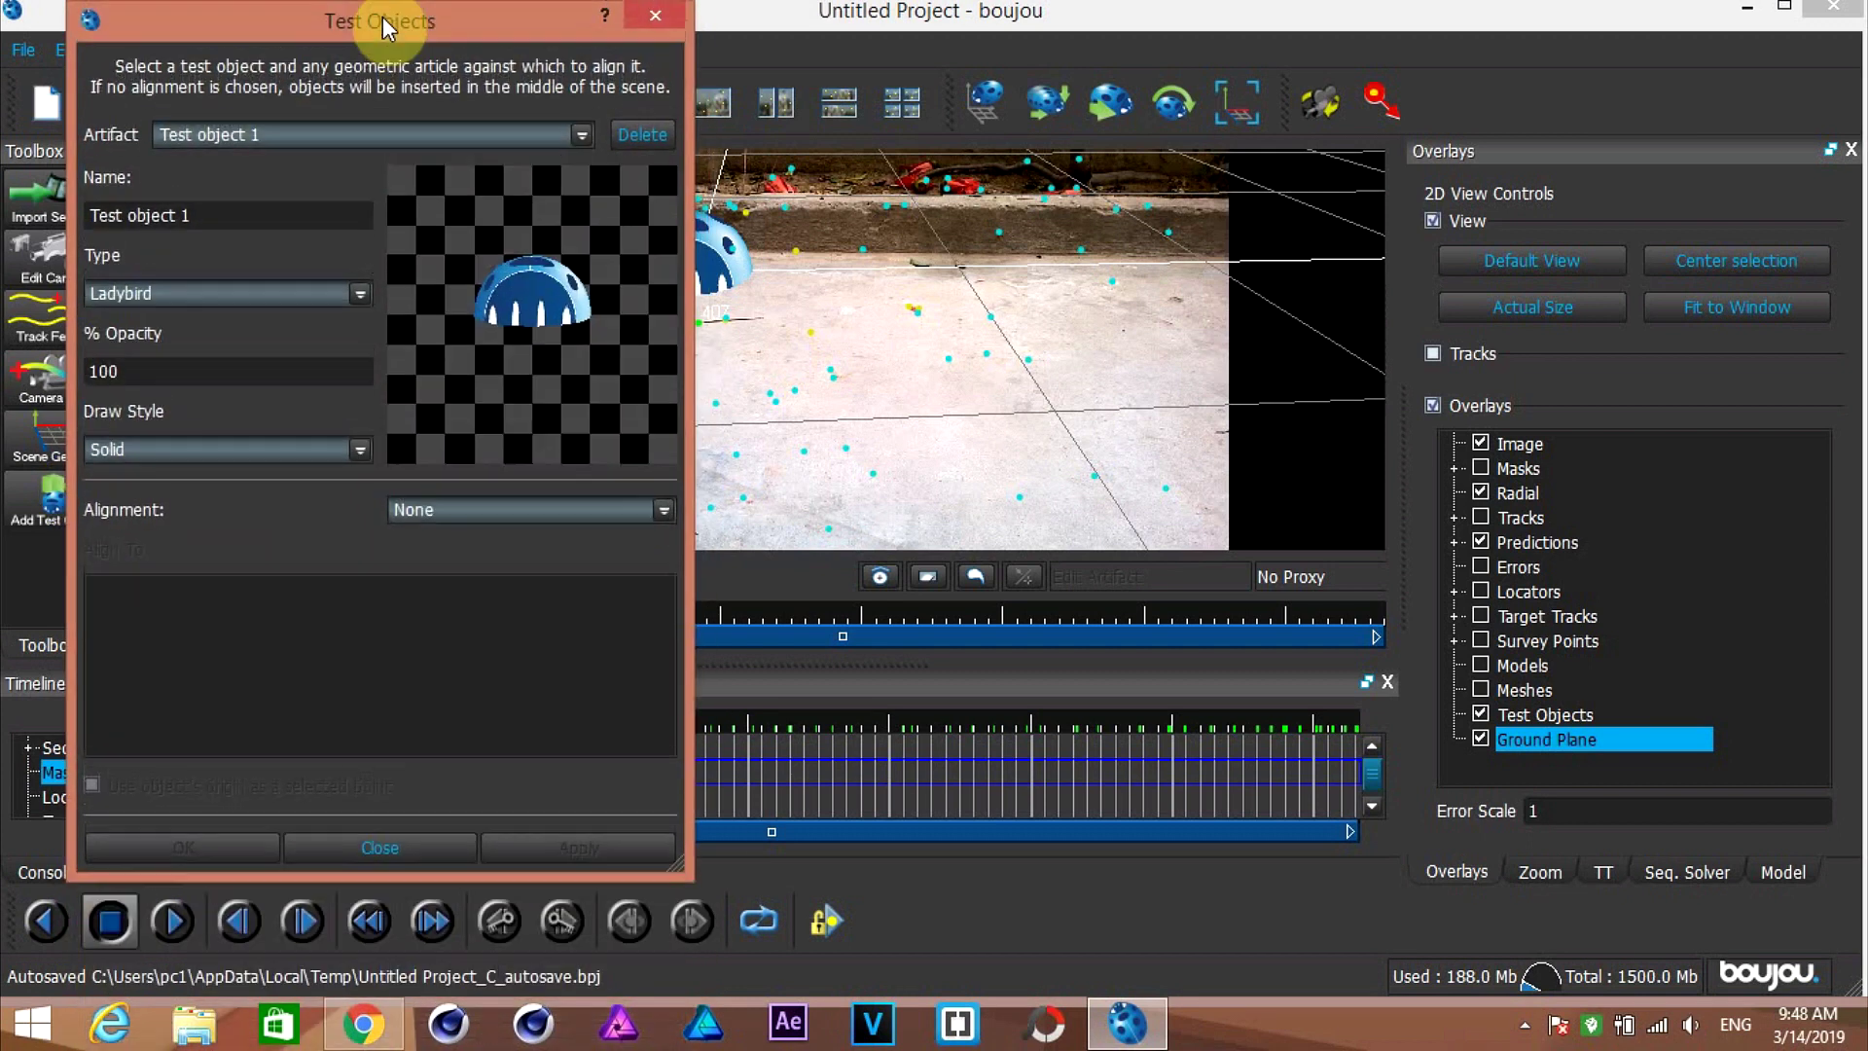
left_click(644, 29)
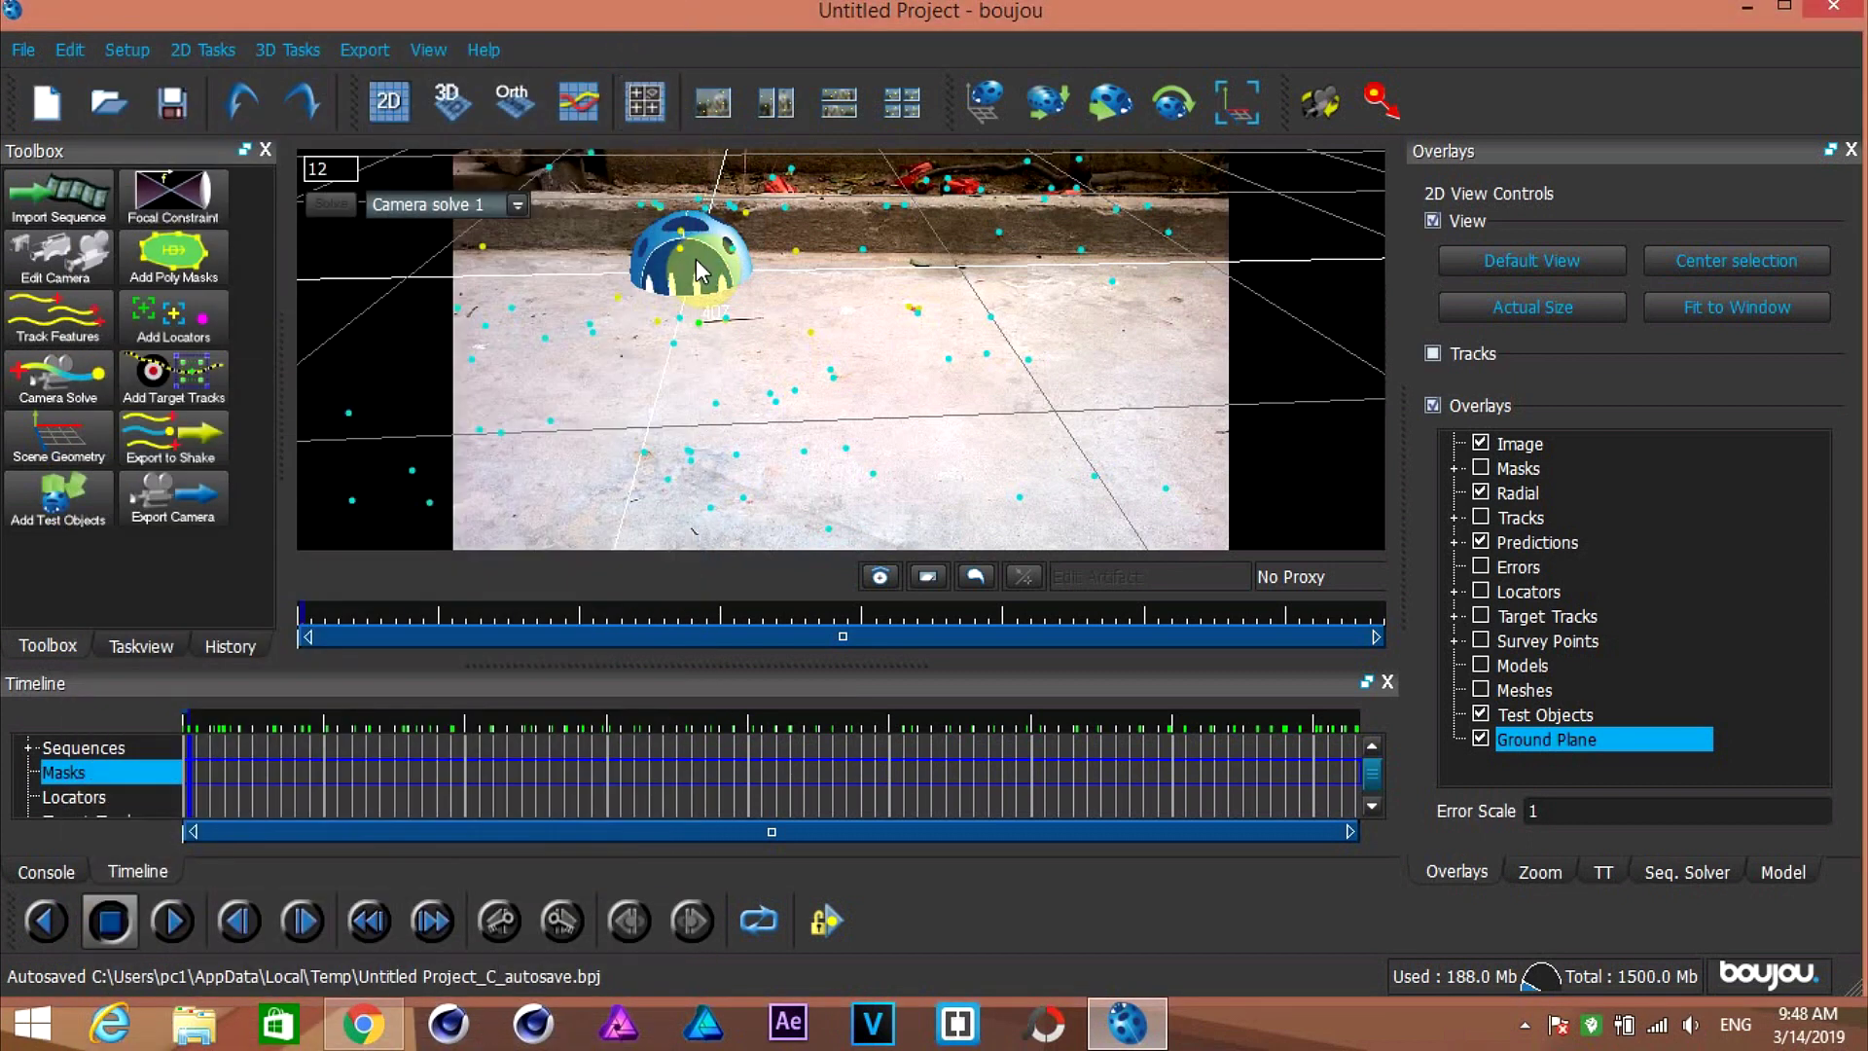
key("space")
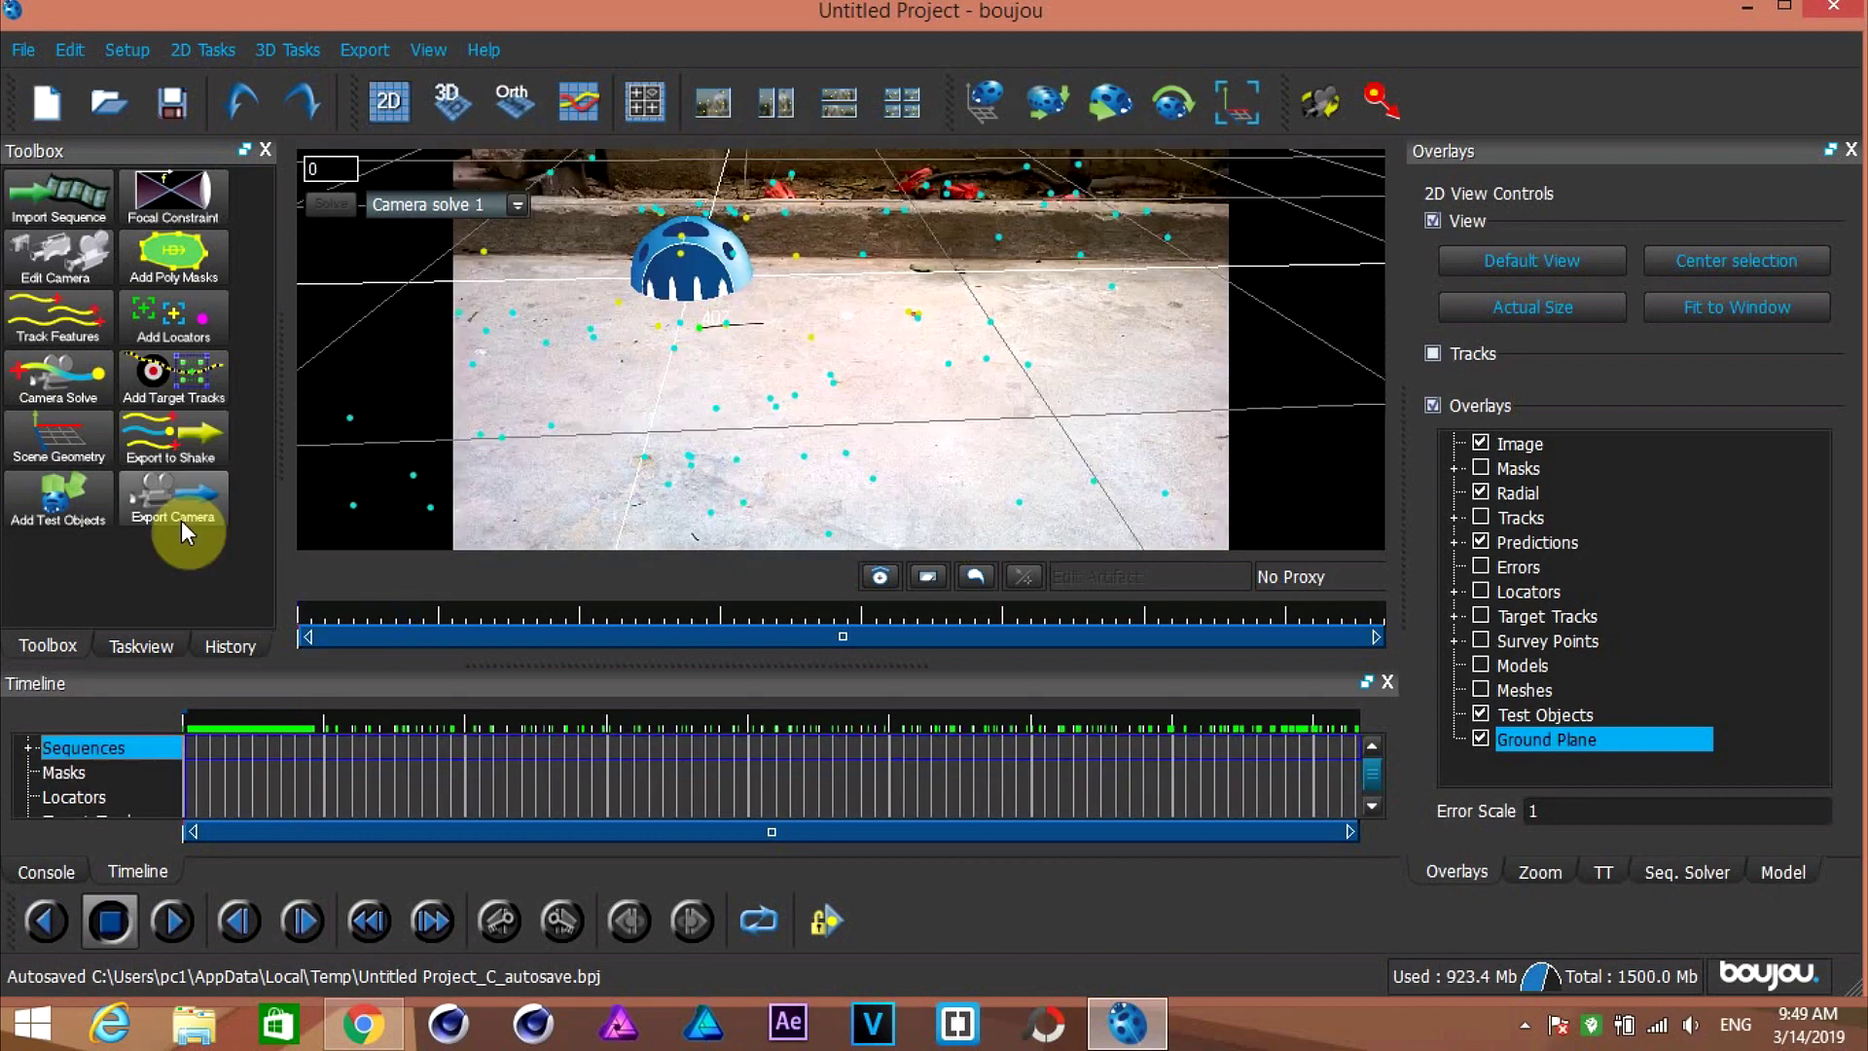
Step: Export the camera as Cinema 4D (*.c4d) to Downloads, named camera
left_click(179, 510)
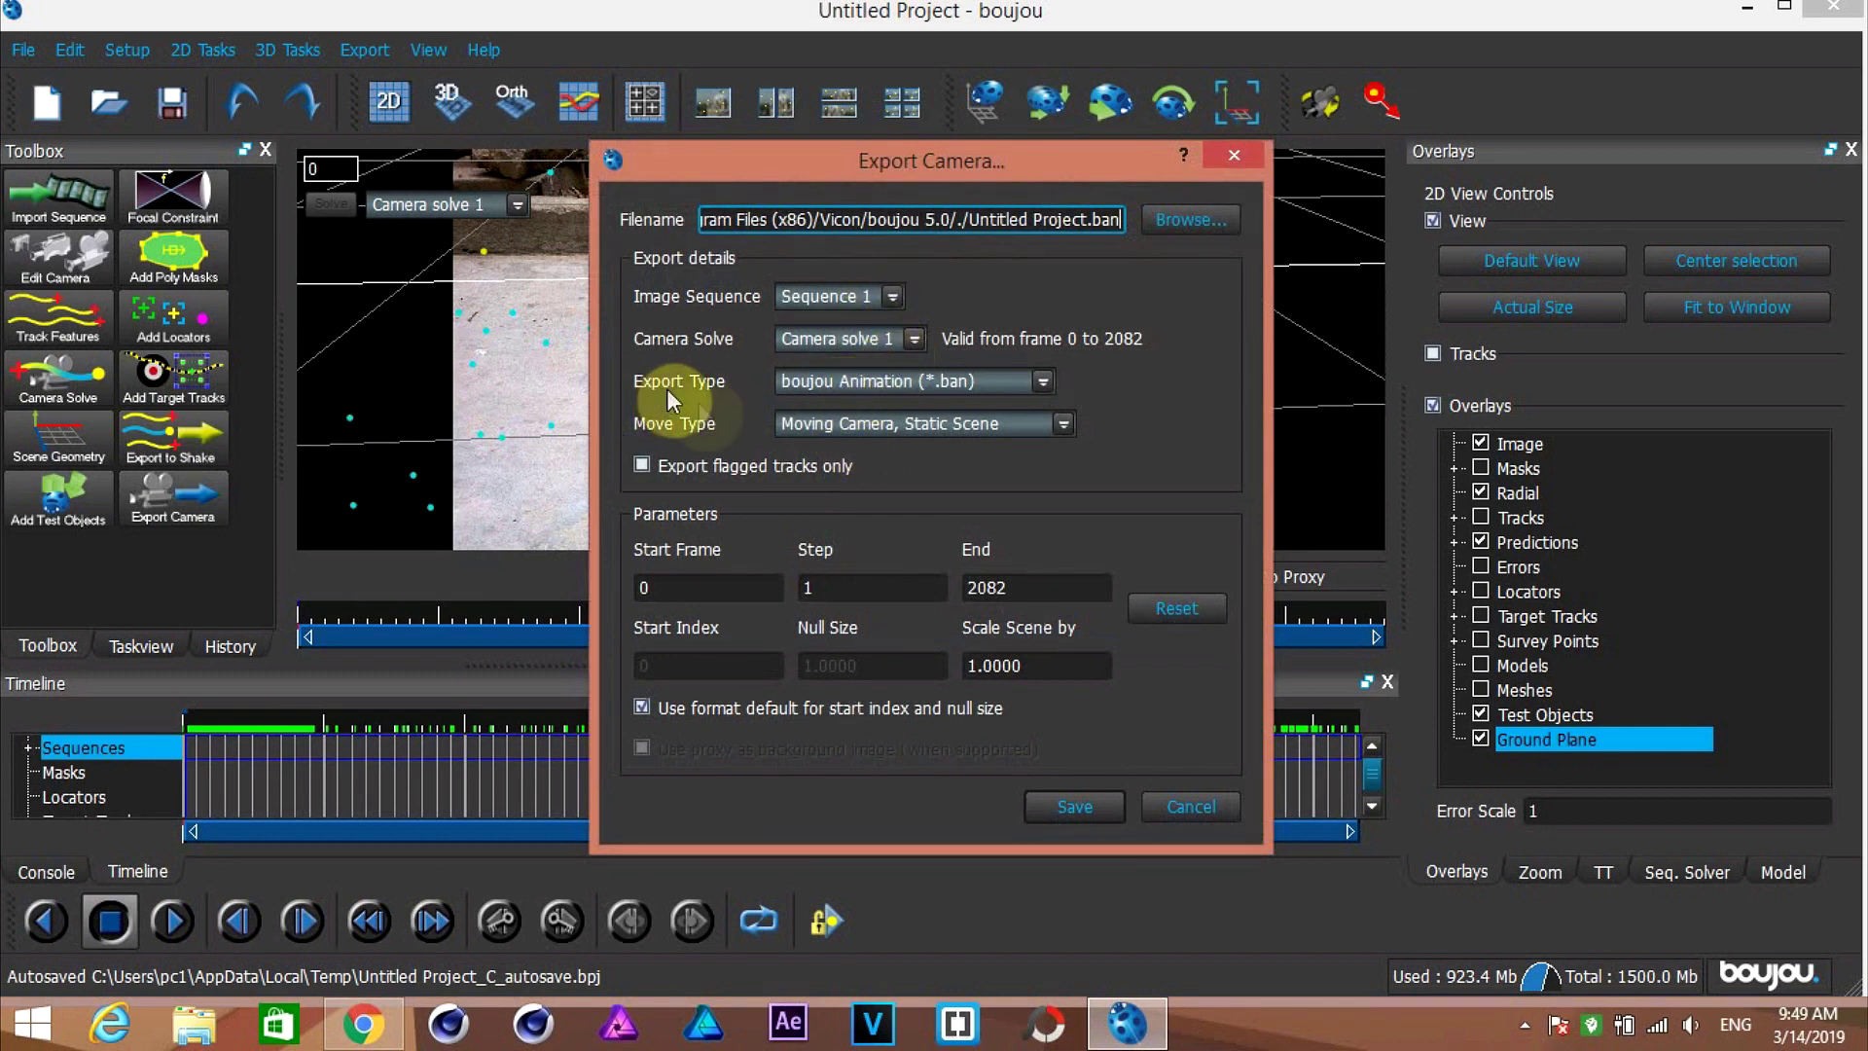
left_click(1039, 383)
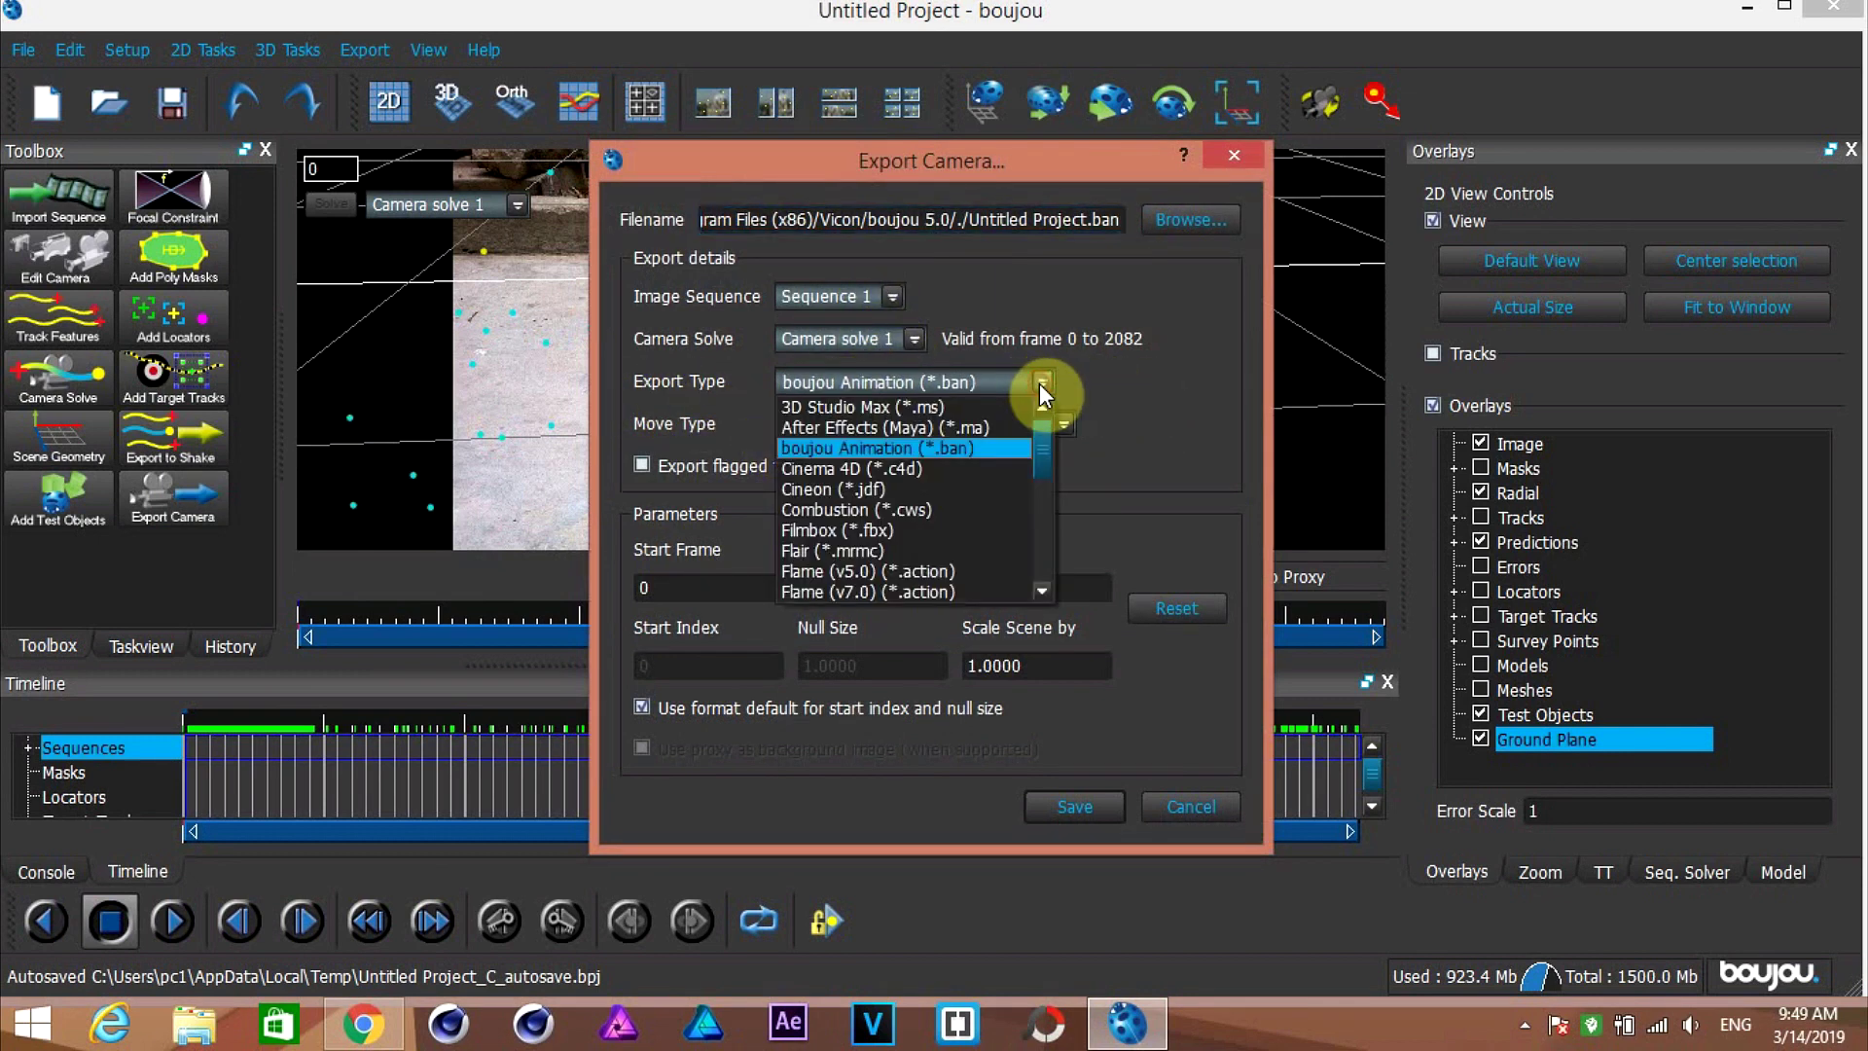
left_click(872, 469)
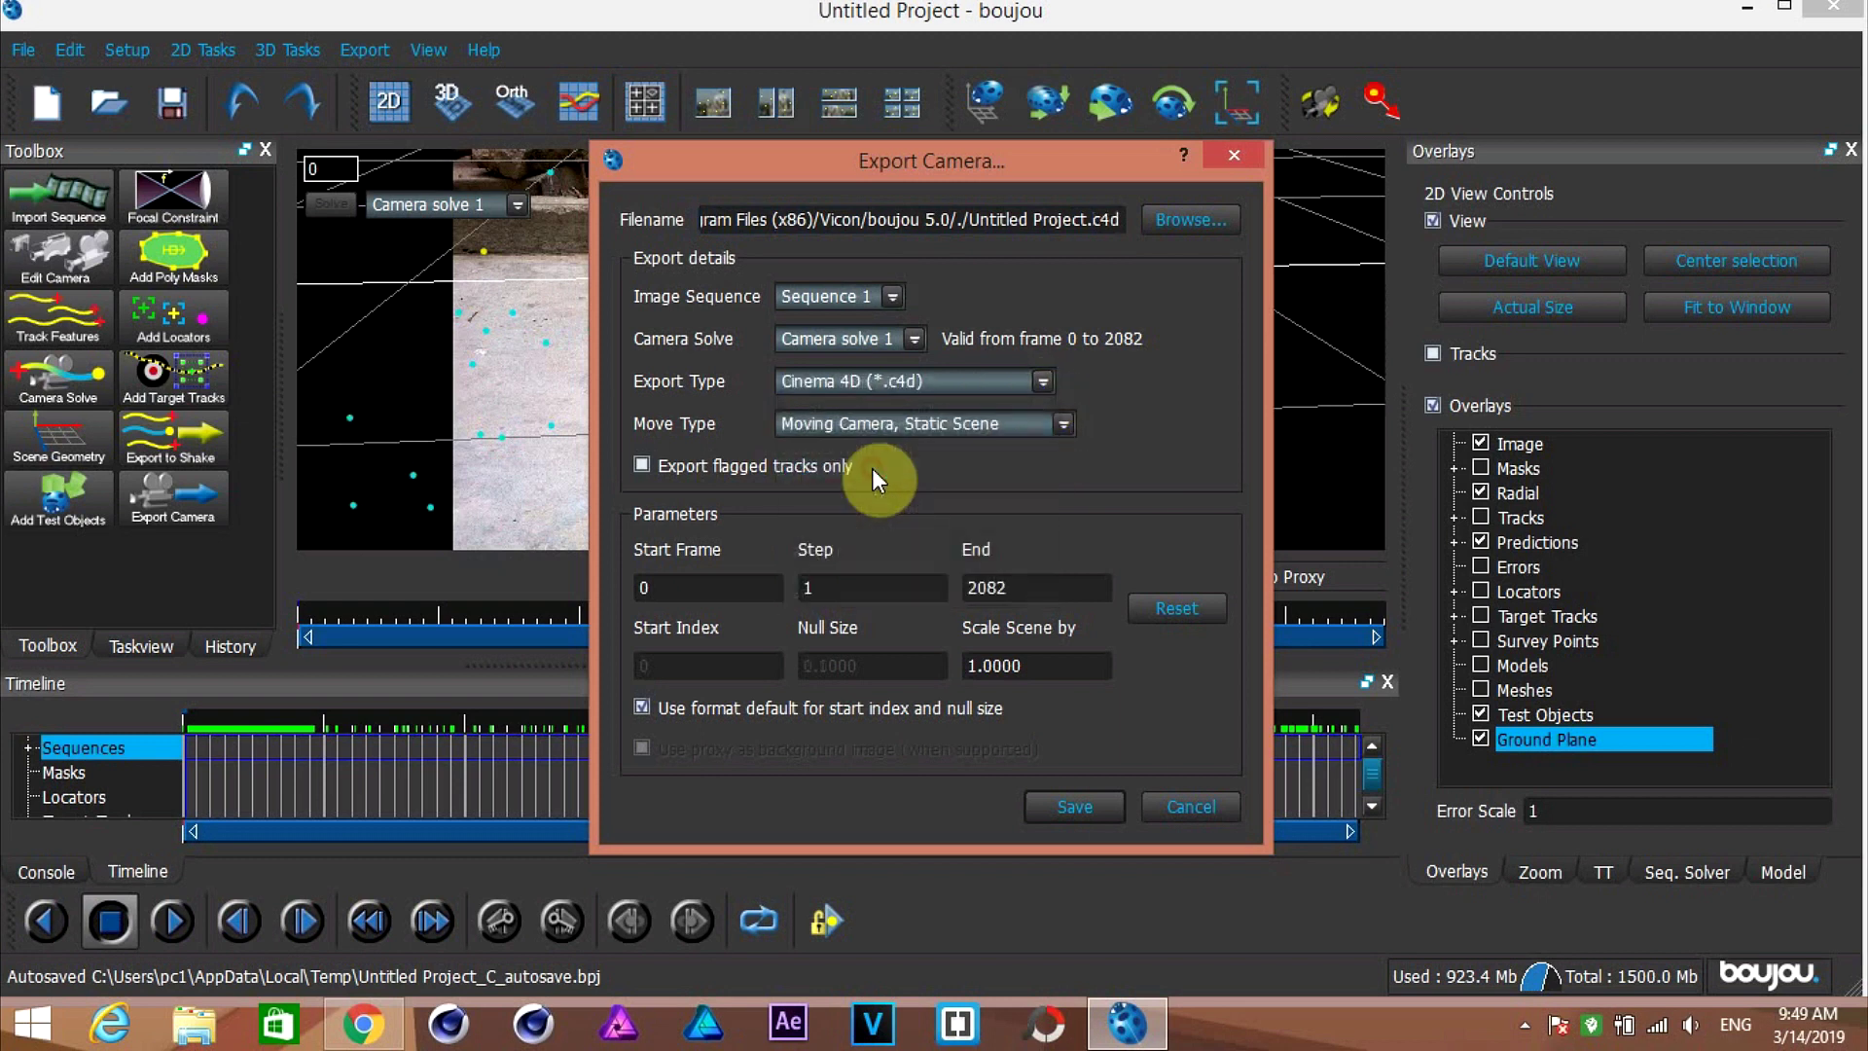
left_click(1148, 220)
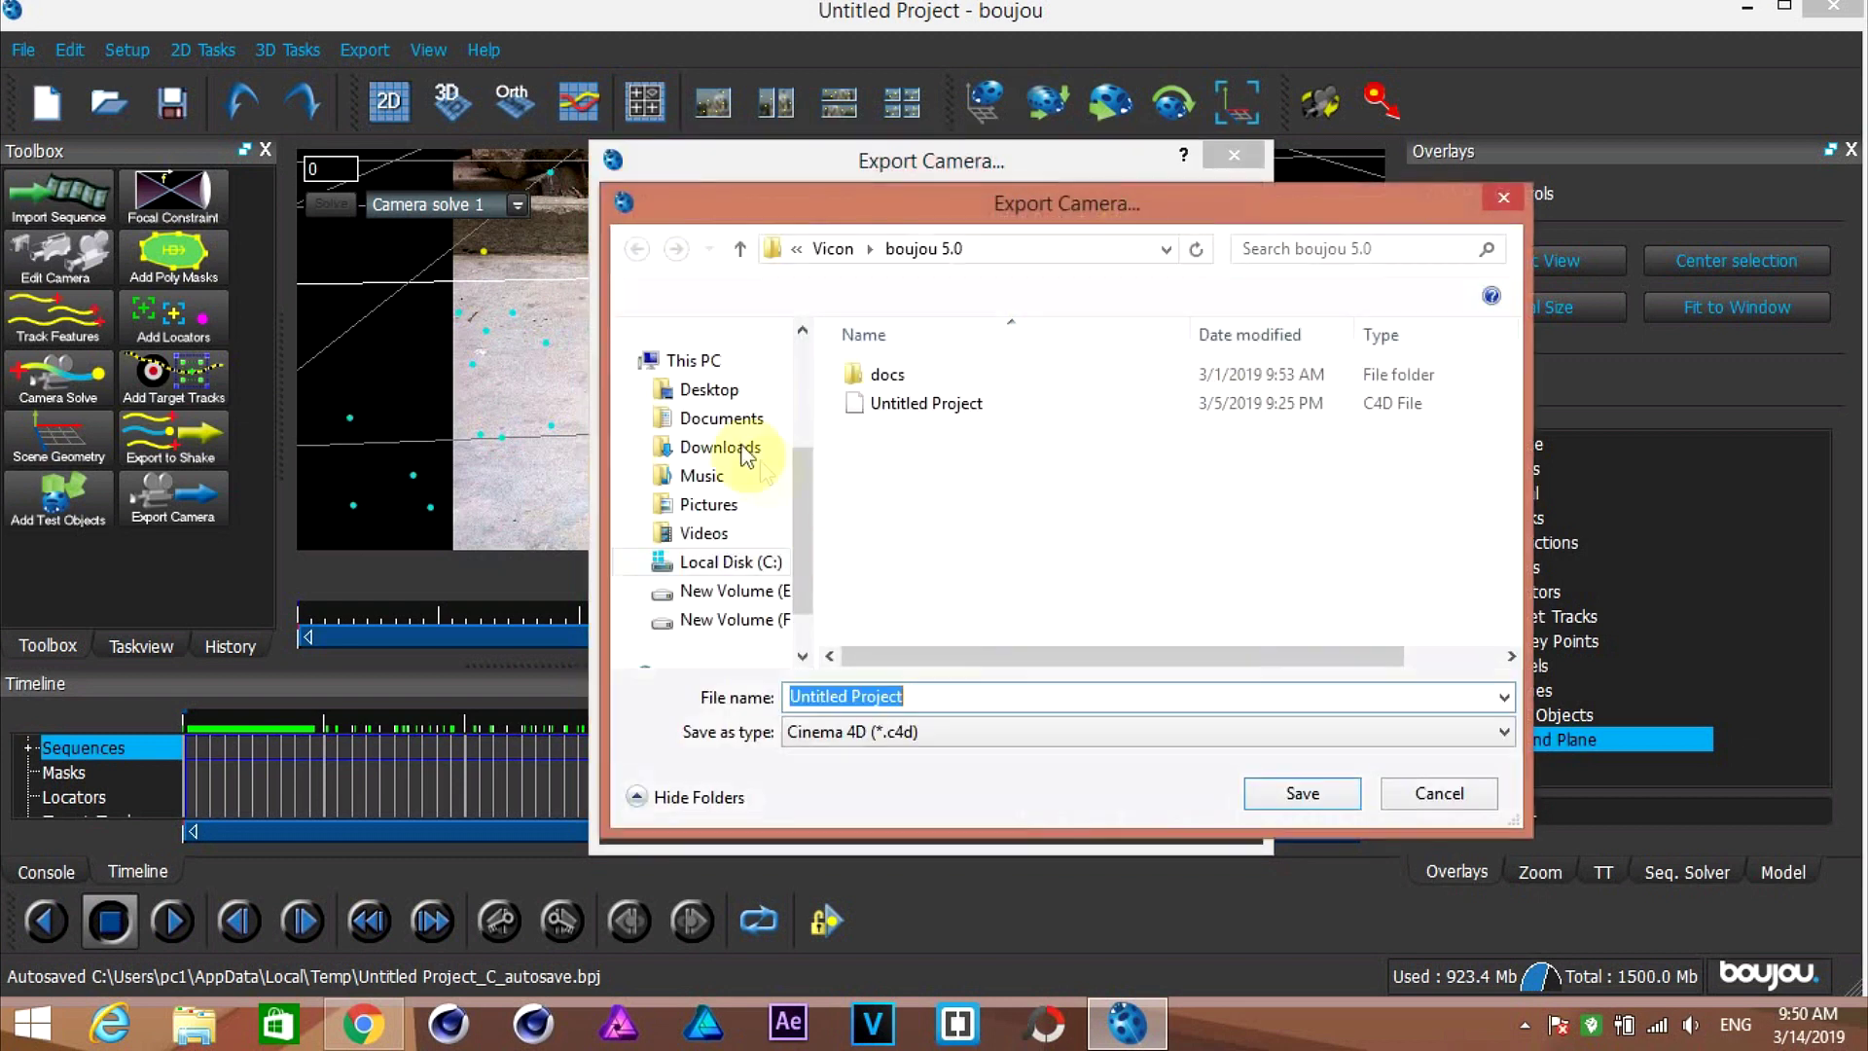
left_click(742, 447)
type("camera")
key("Return")
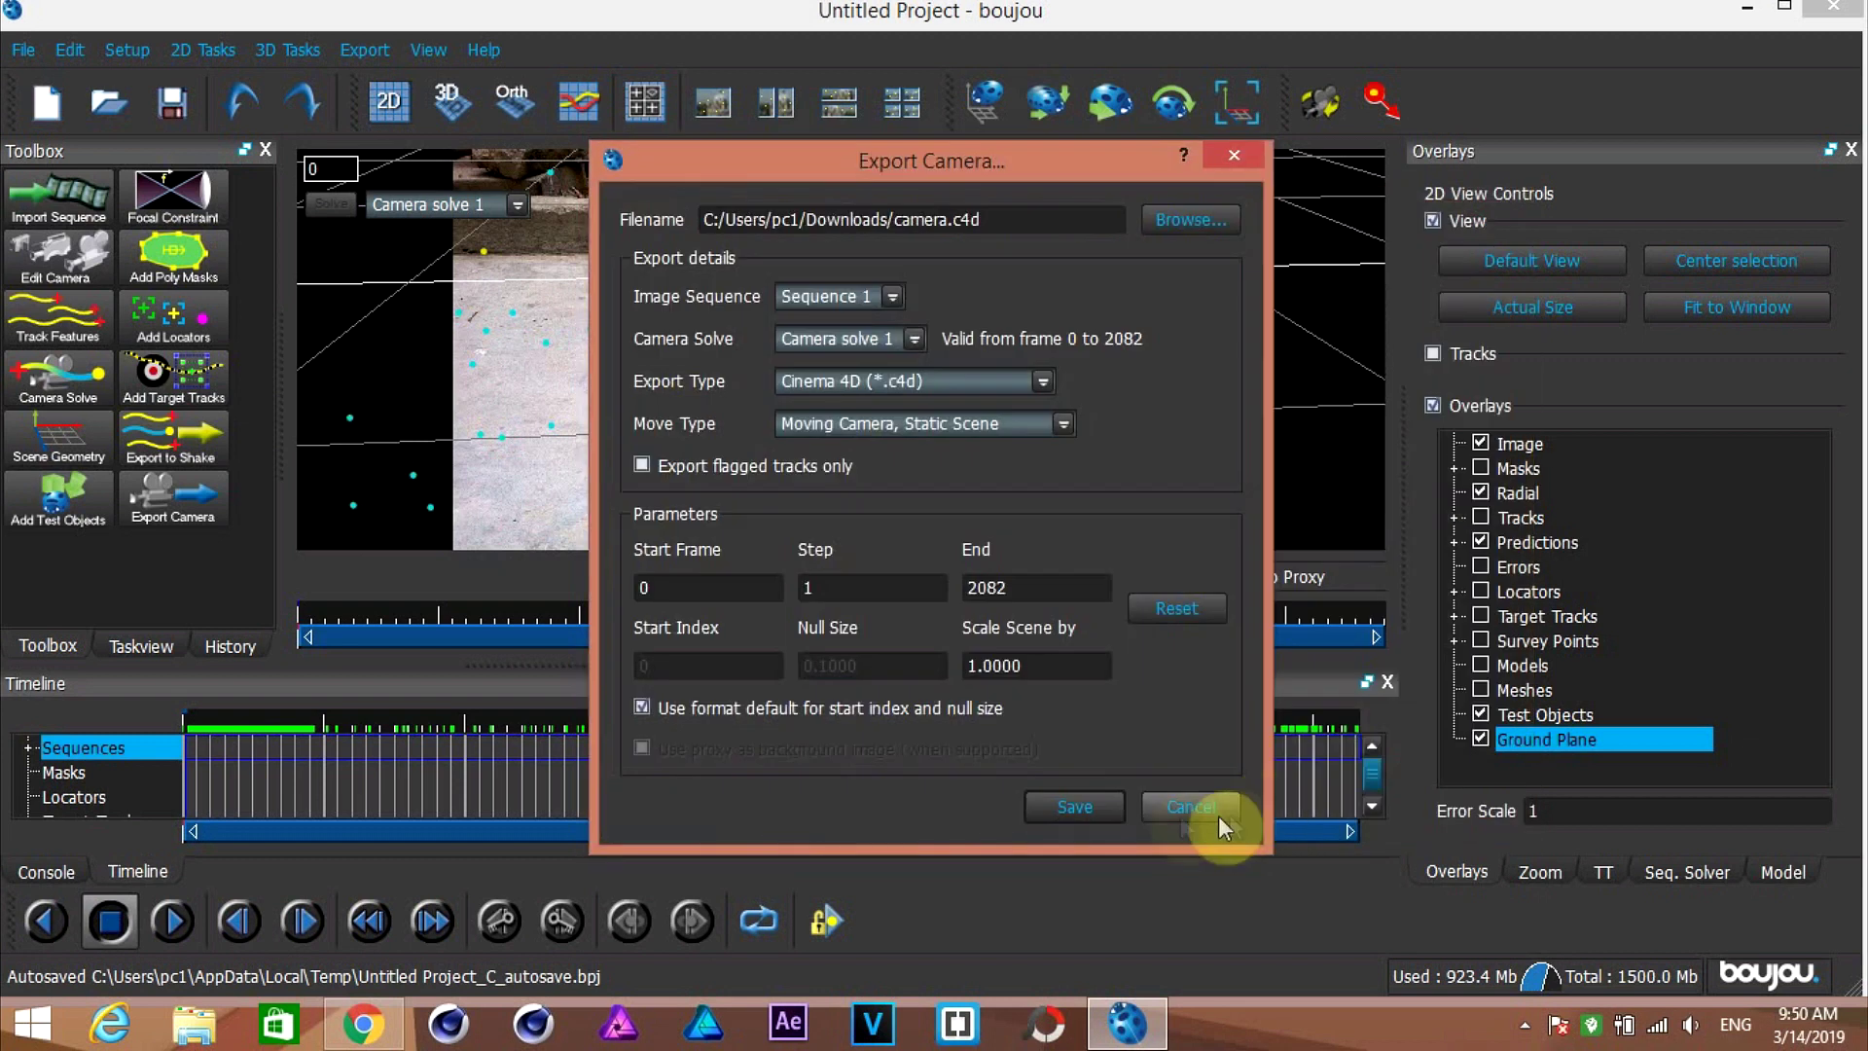
left_click(1087, 813)
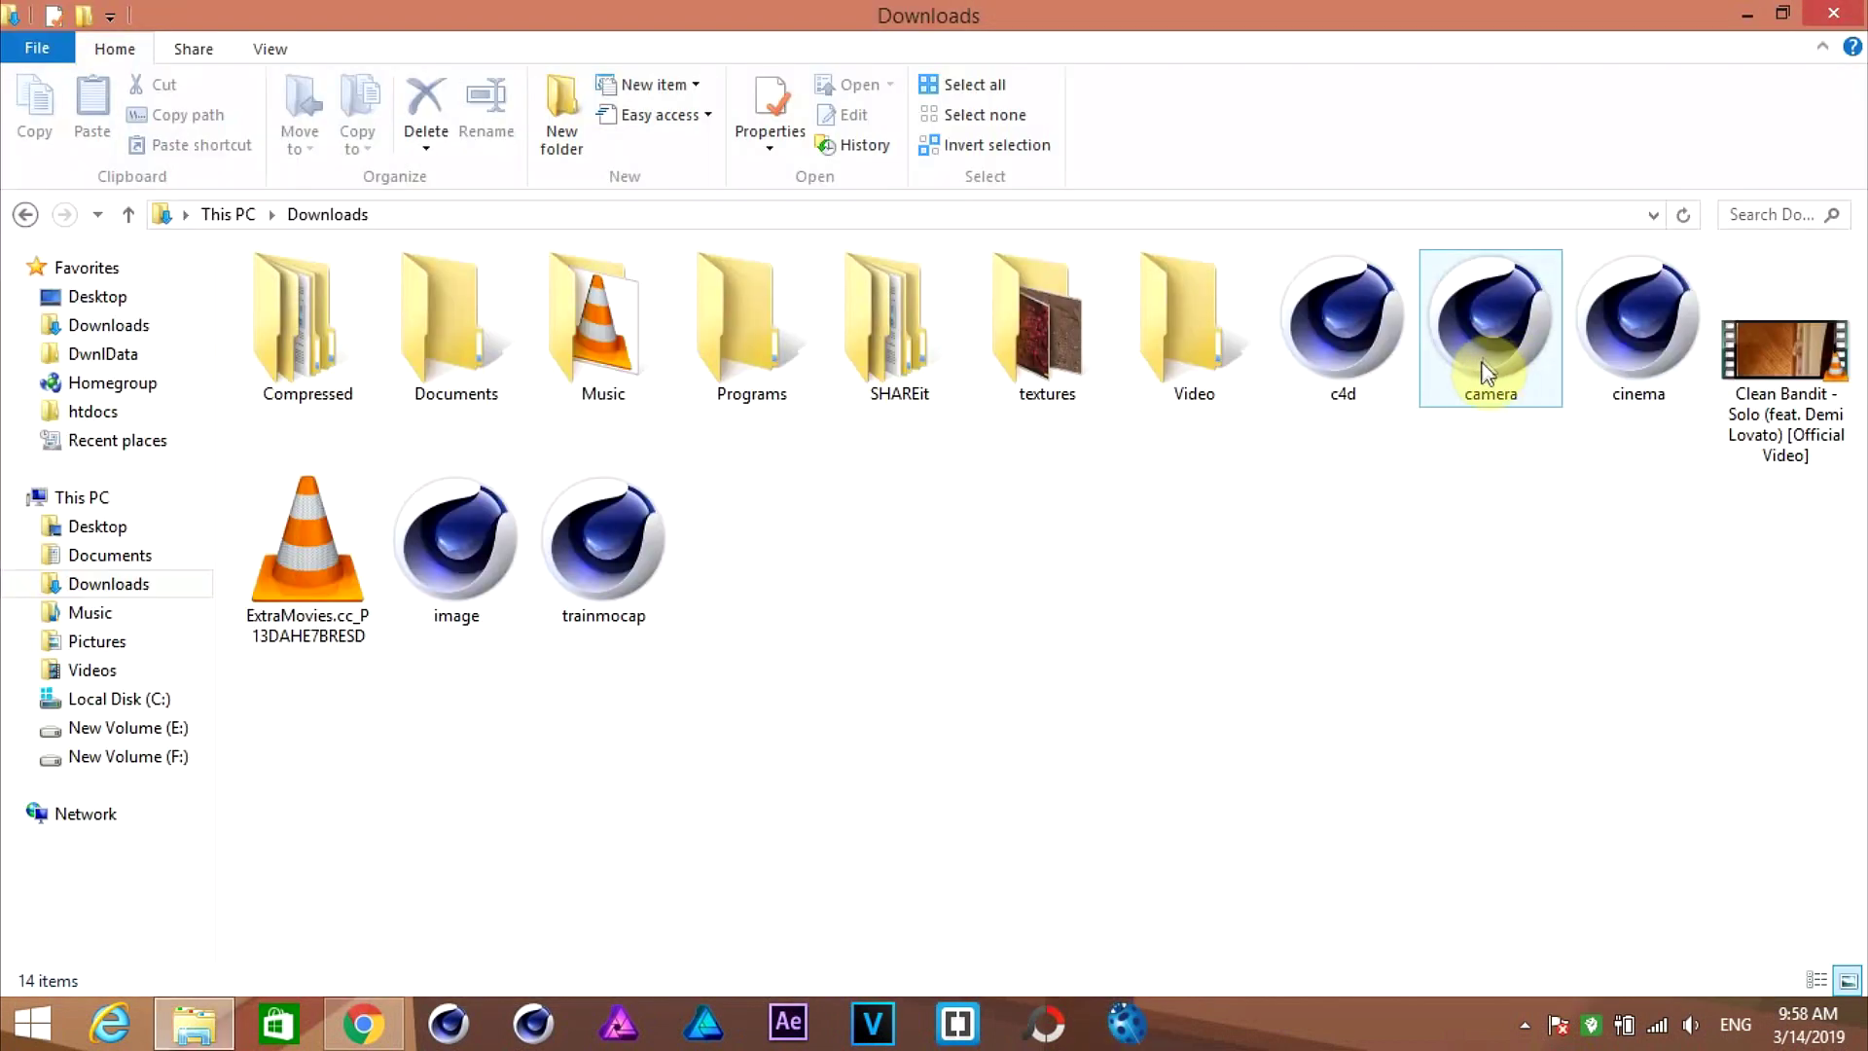
Step: Open the camera file from Downloads in Notepad using Open with
left_click(1483, 369)
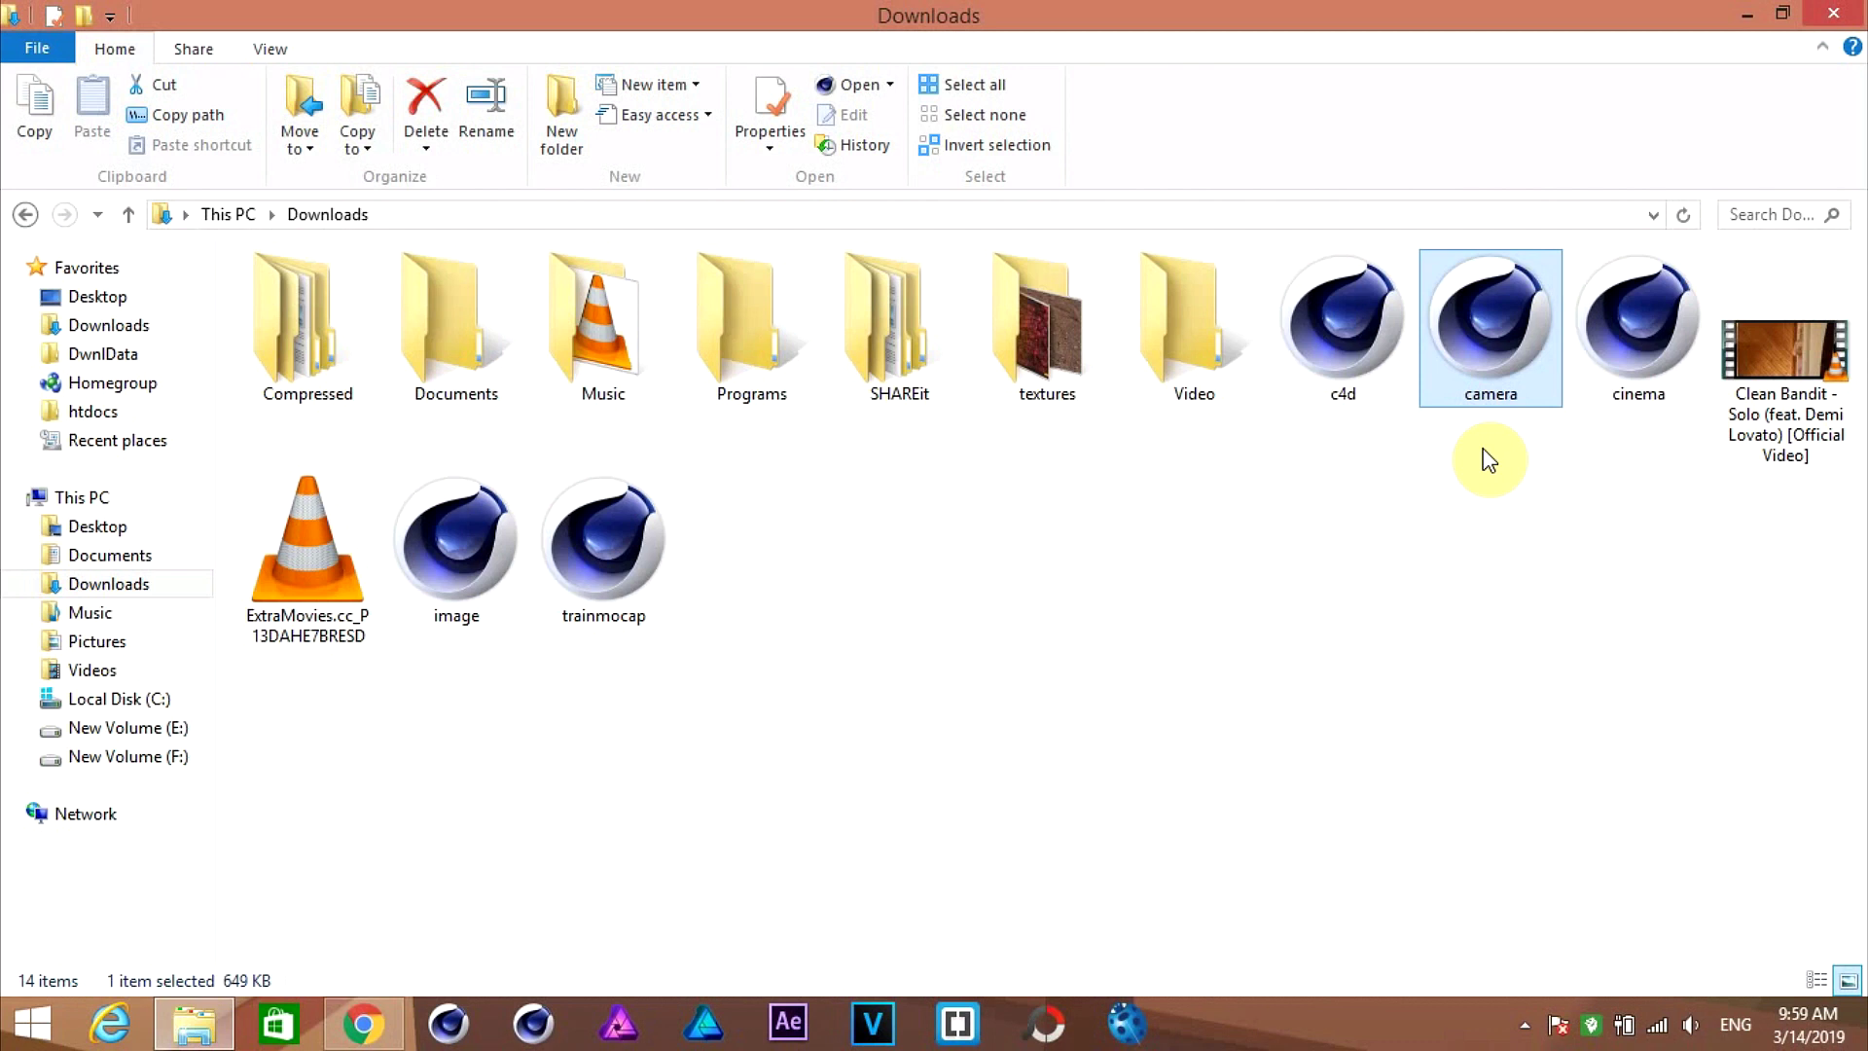
right_click(1500, 364)
left_click(1537, 474)
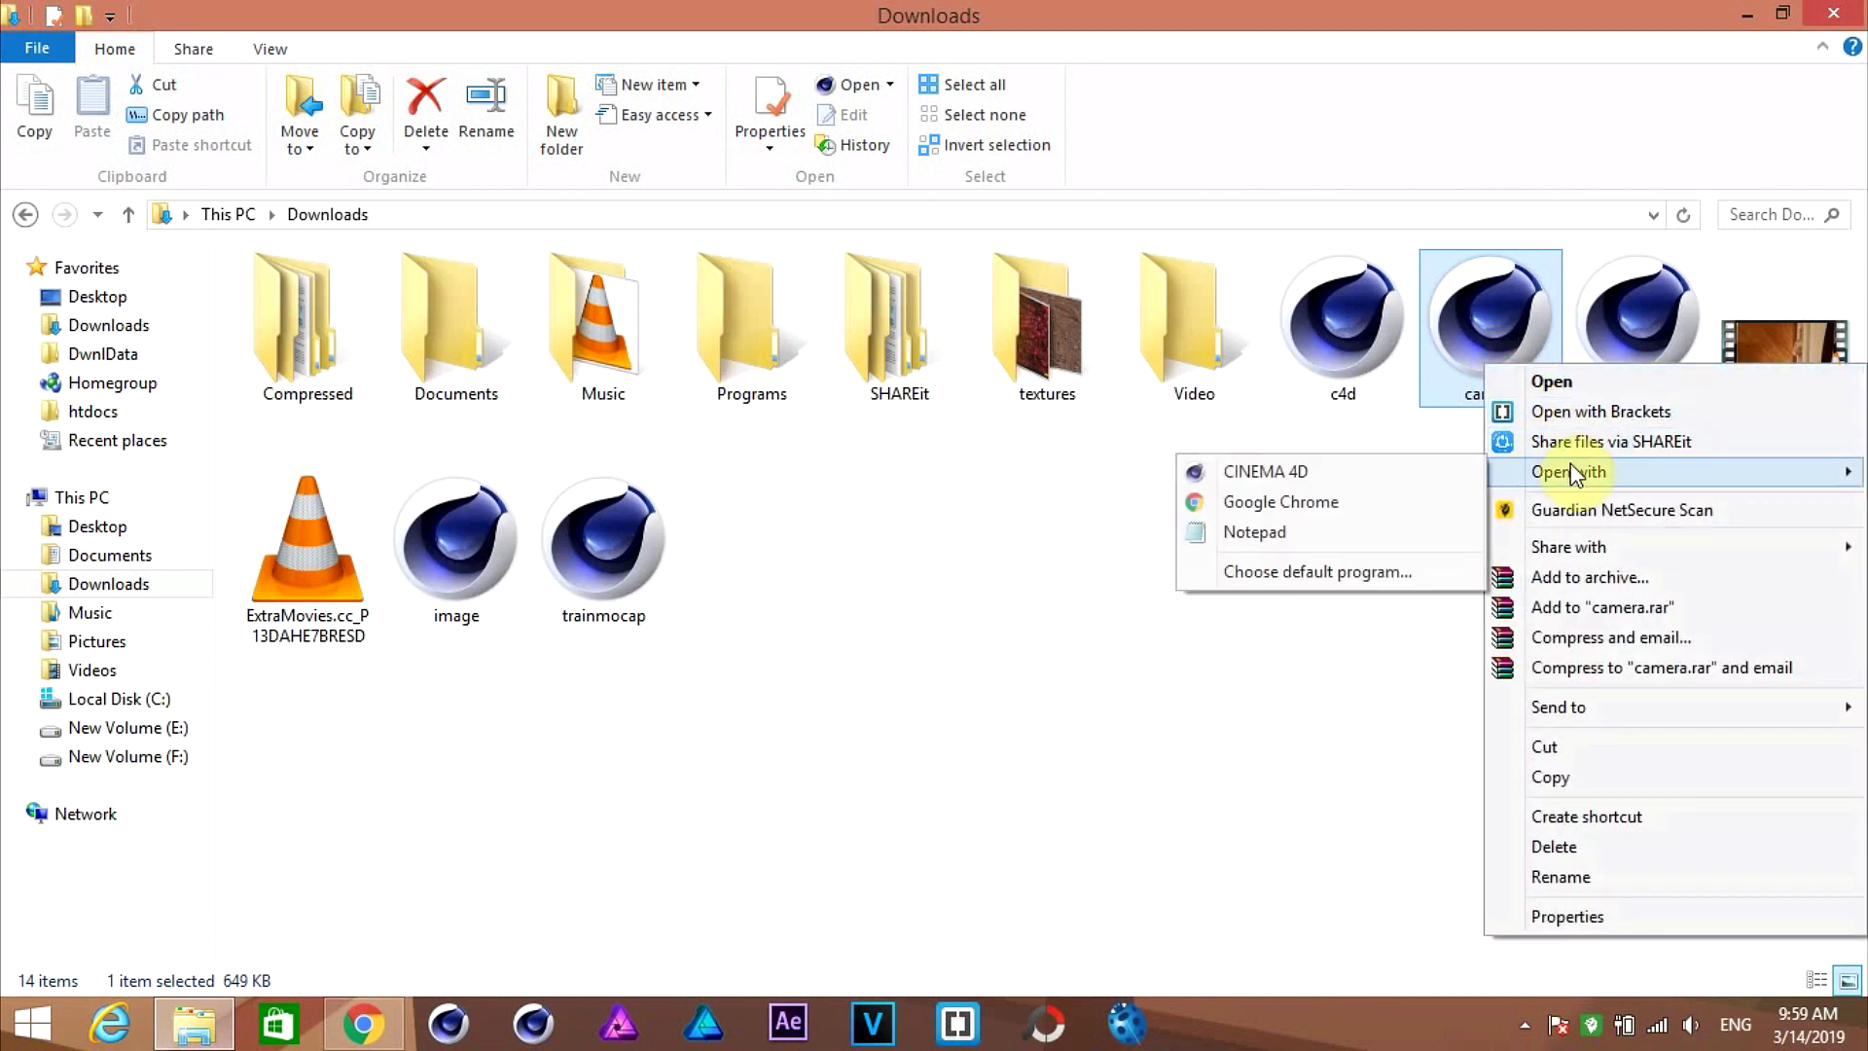
left_click(1267, 534)
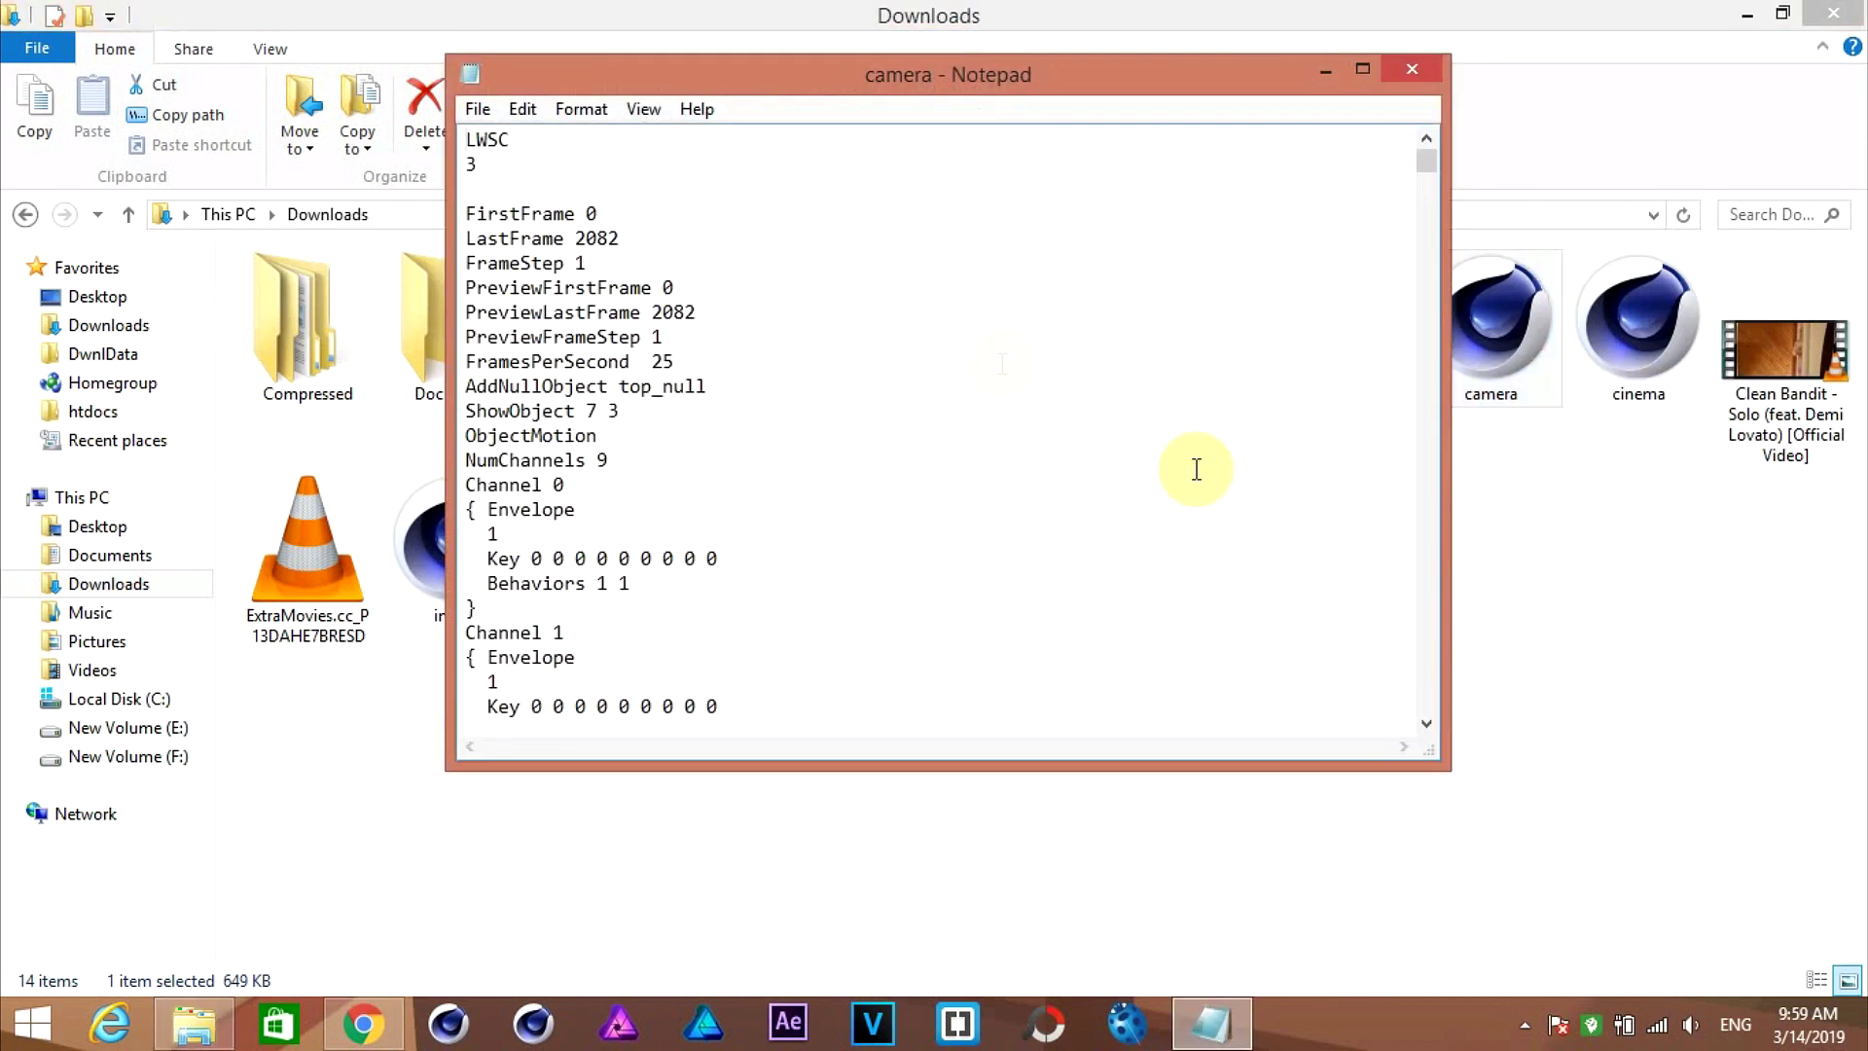
Step: Search the camera file for -3.141593 with Edit > Find
left_click(526, 111)
left_click(627, 341)
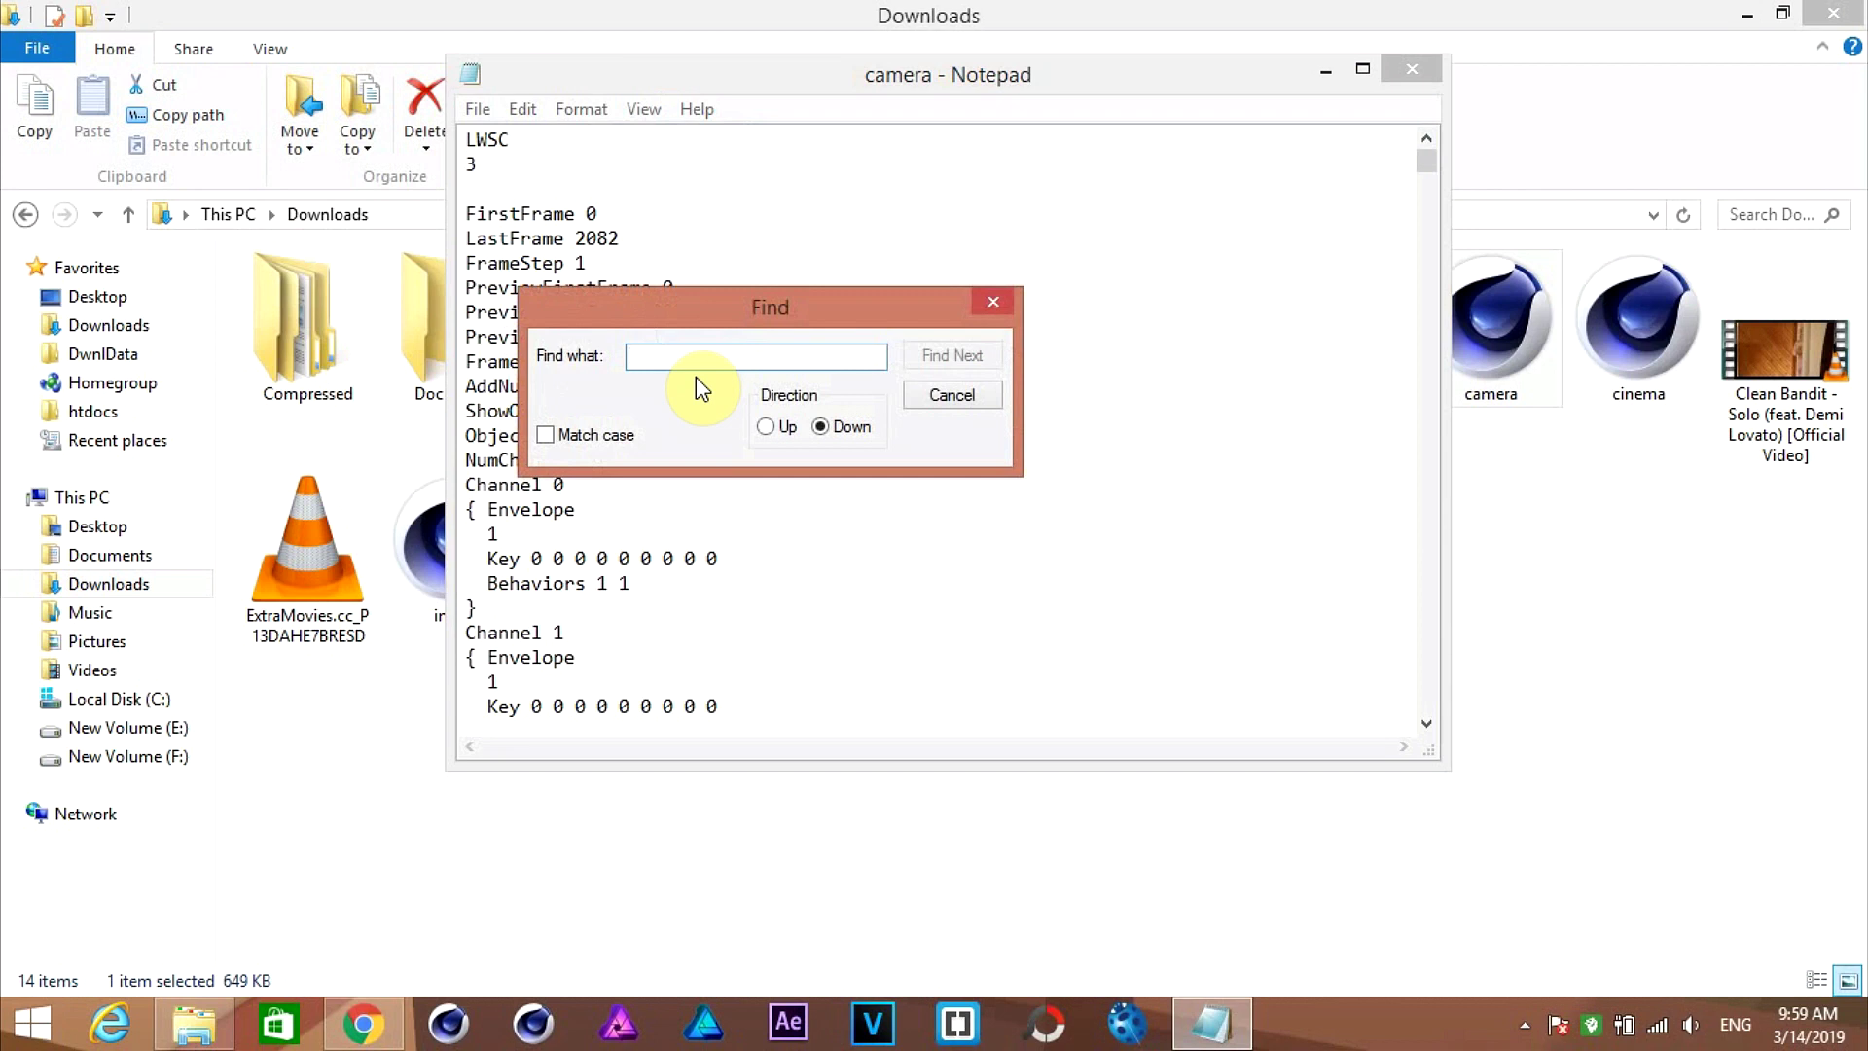
type("-3.141593")
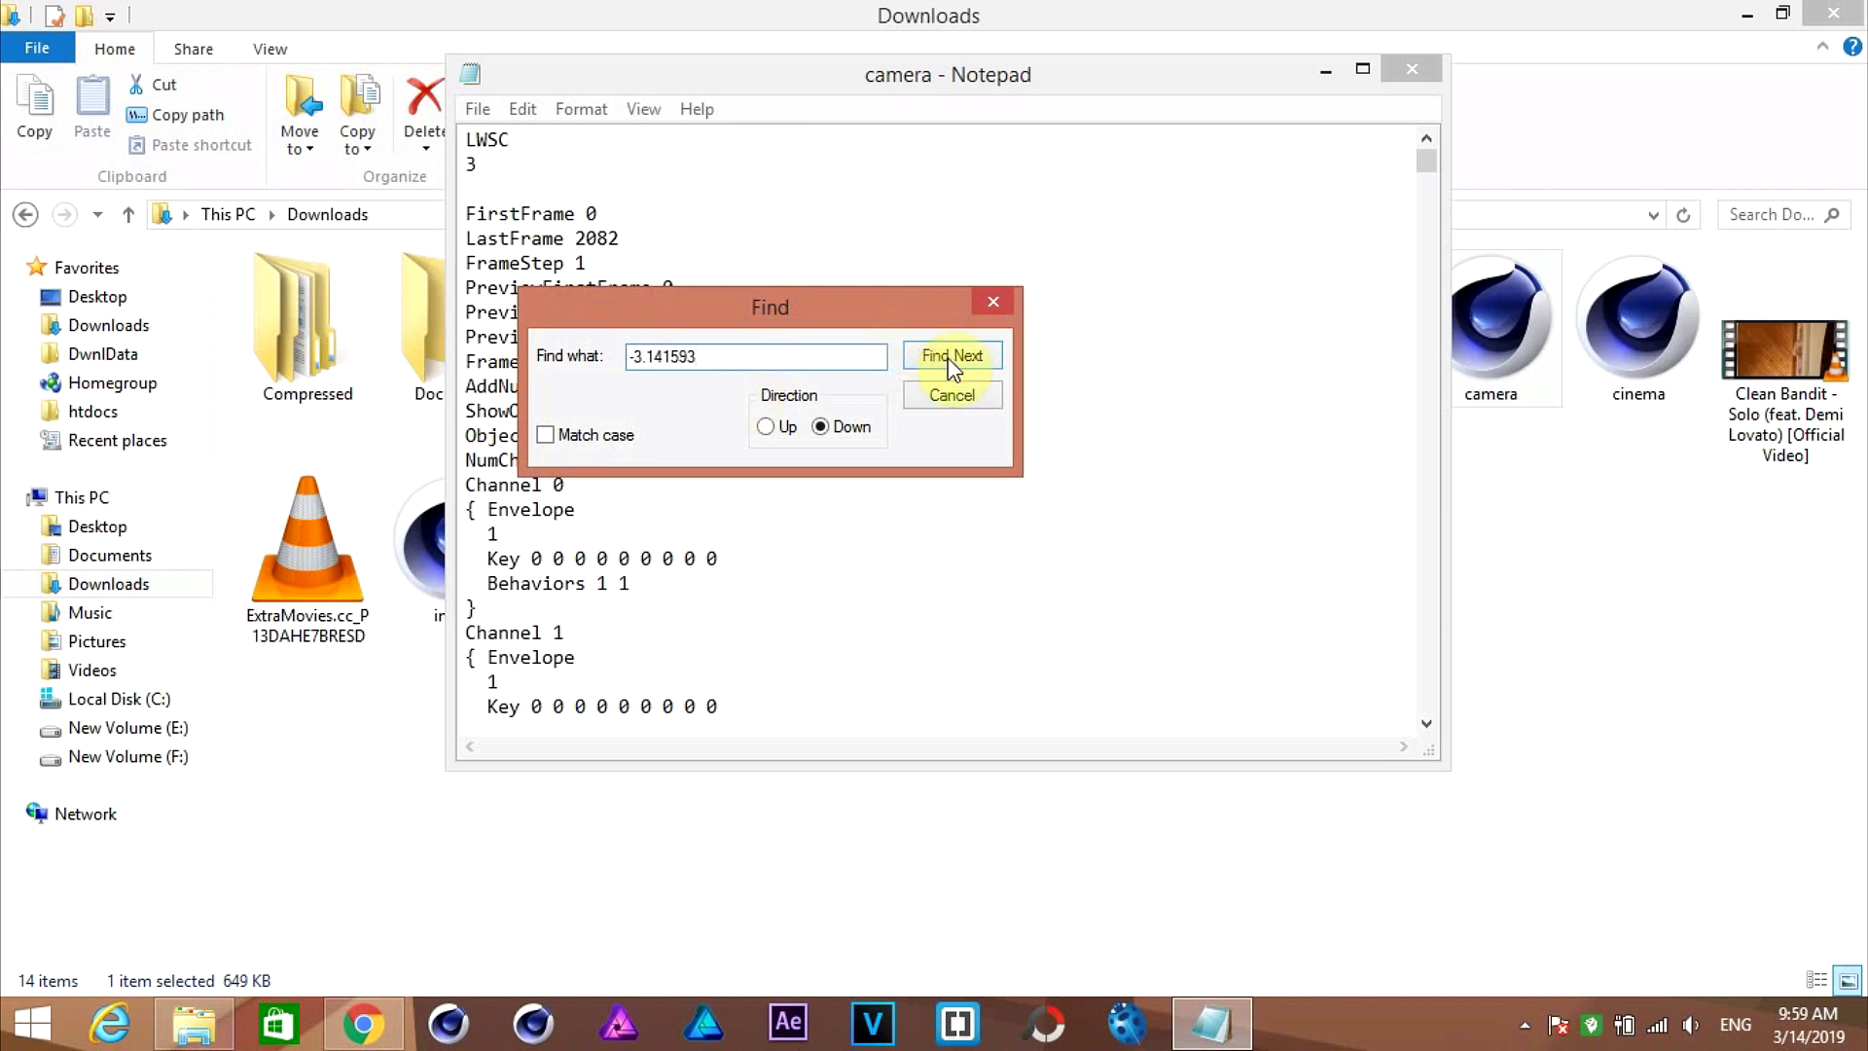
left_click(948, 356)
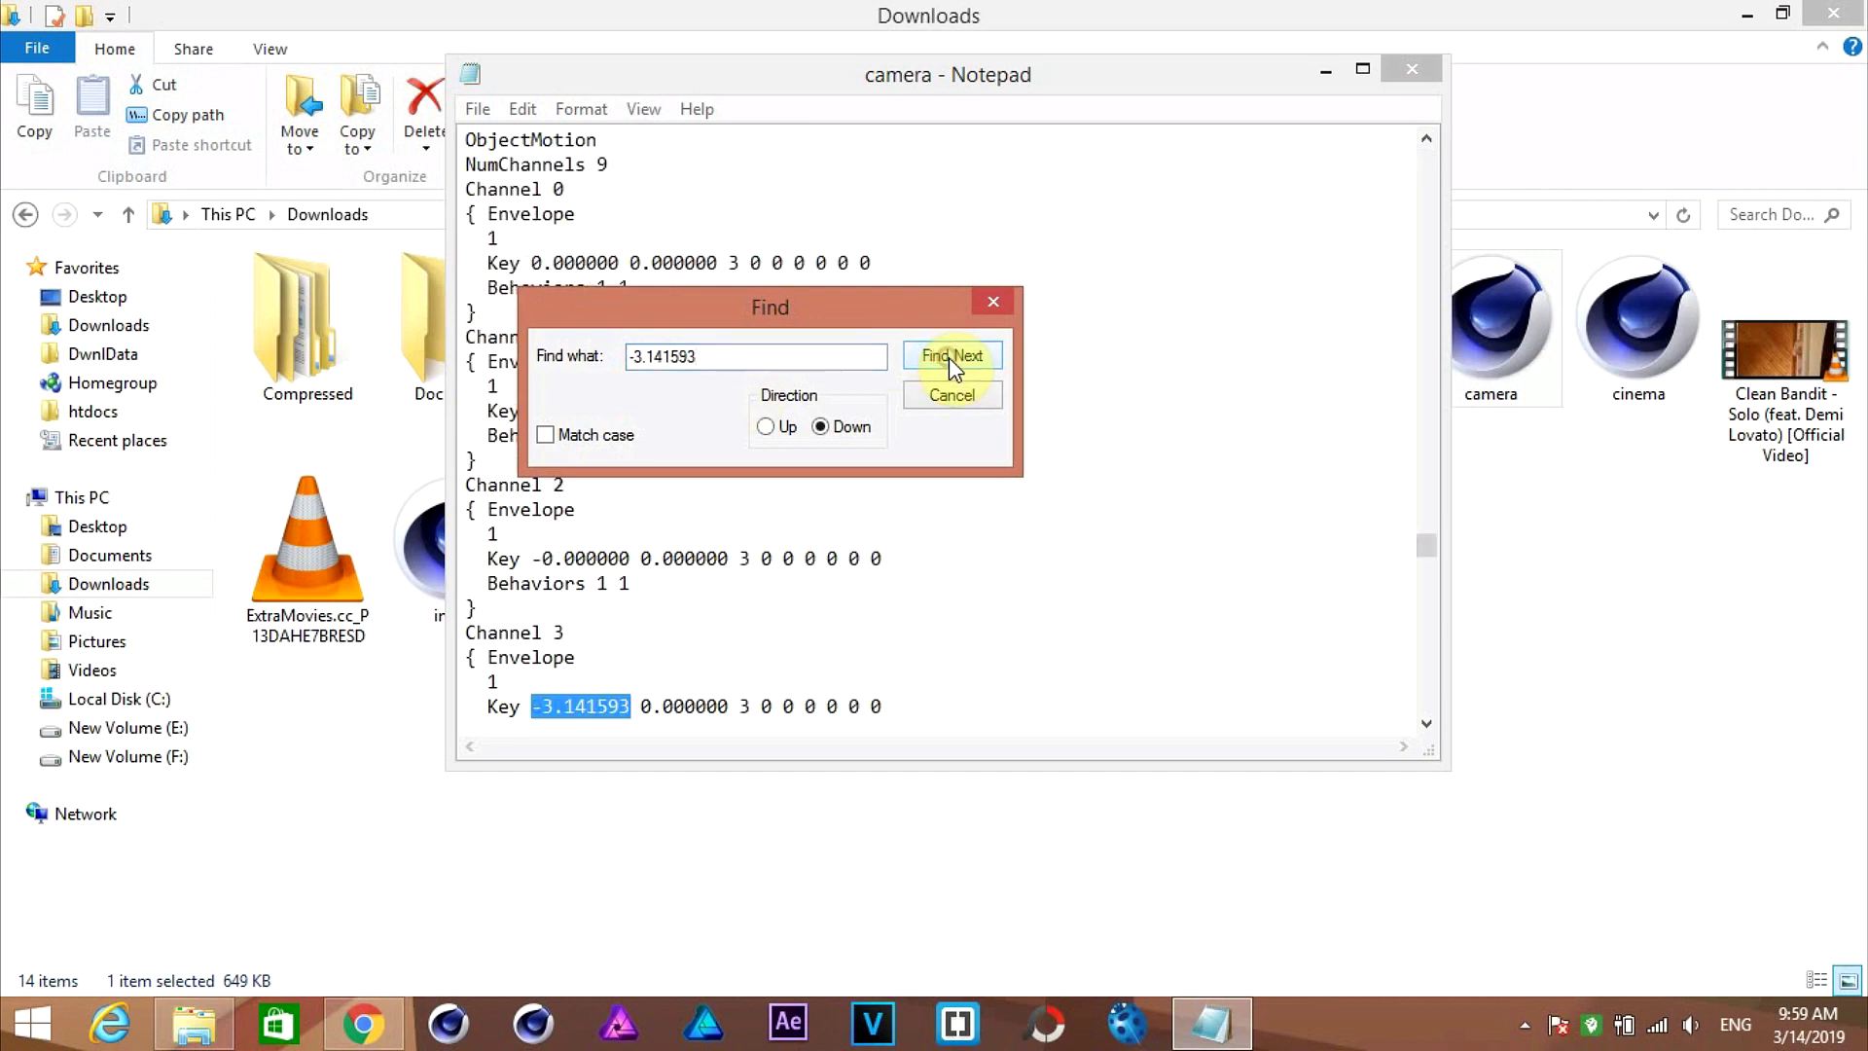
left_click(991, 303)
Step: Remove the minus from Channel 2's first key and paste 0.000000 over Channel 3's -3.141593
scroll(718, 594, "down", 3)
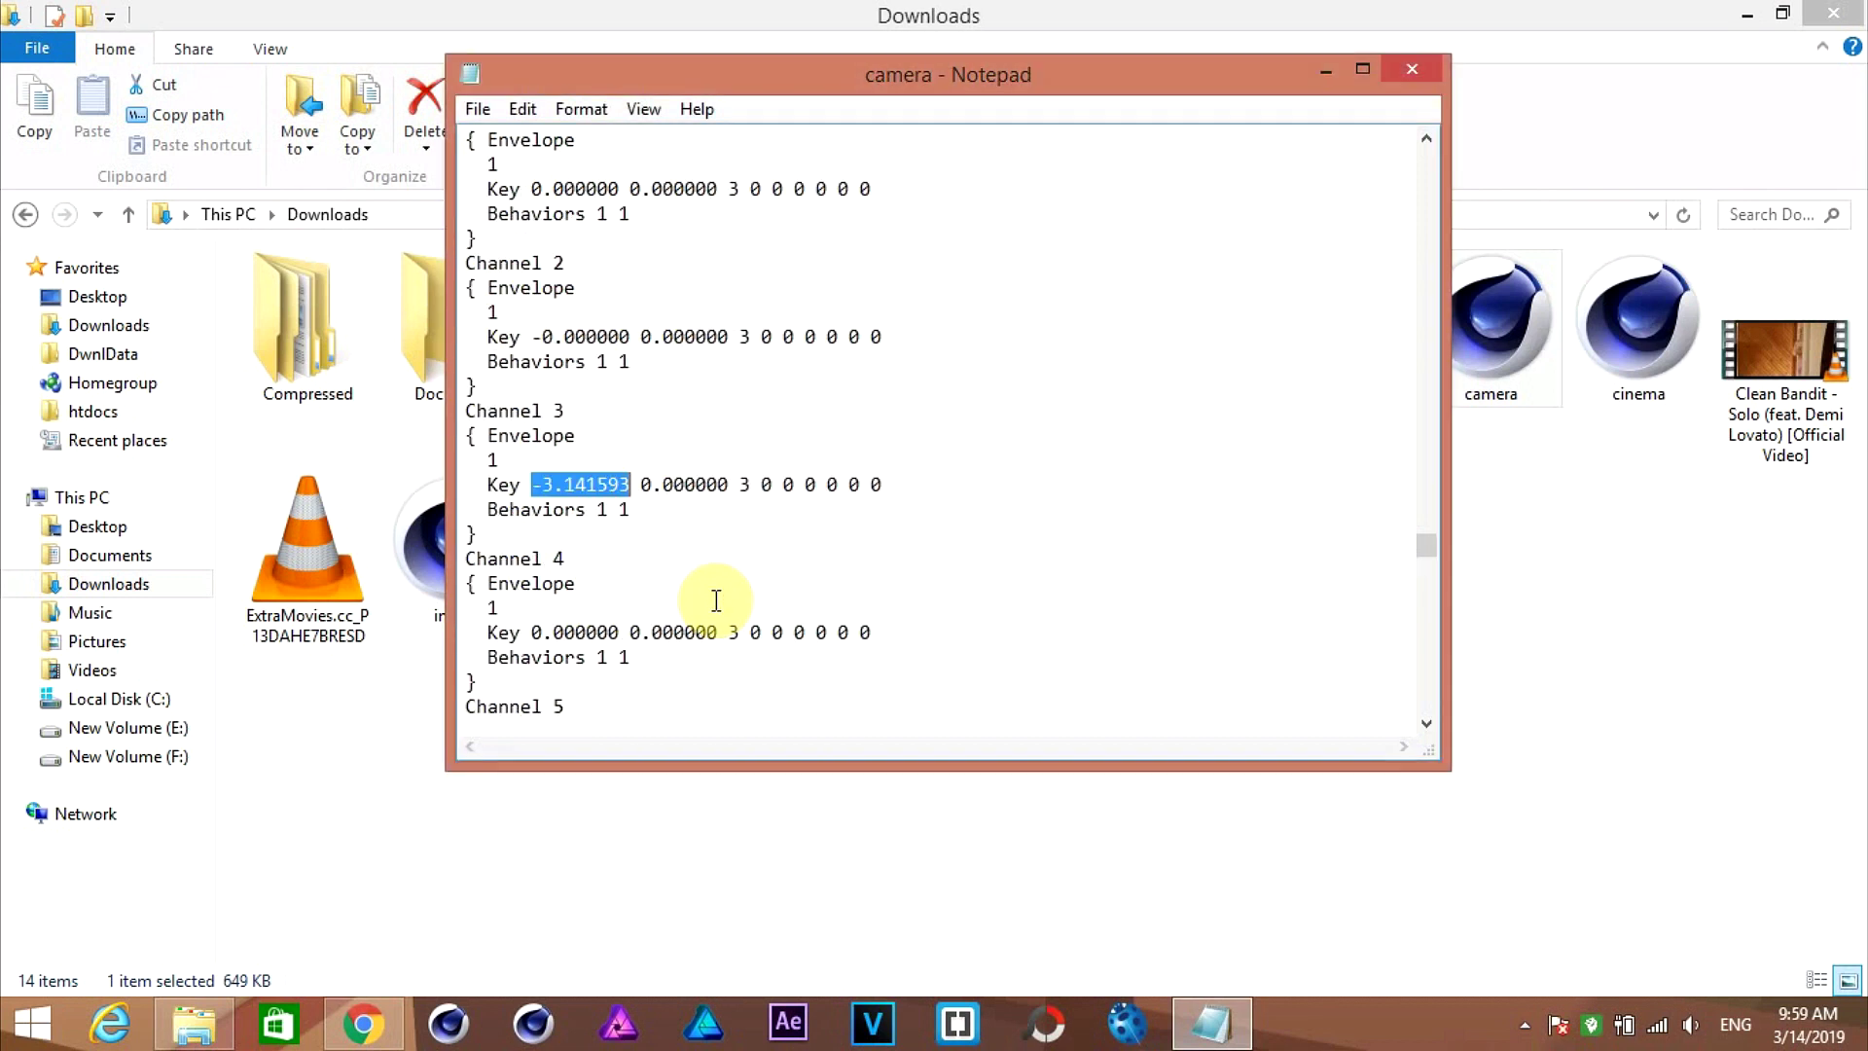
left_click(542, 337)
scroll(615, 333, "down", 1)
key("BackSpace")
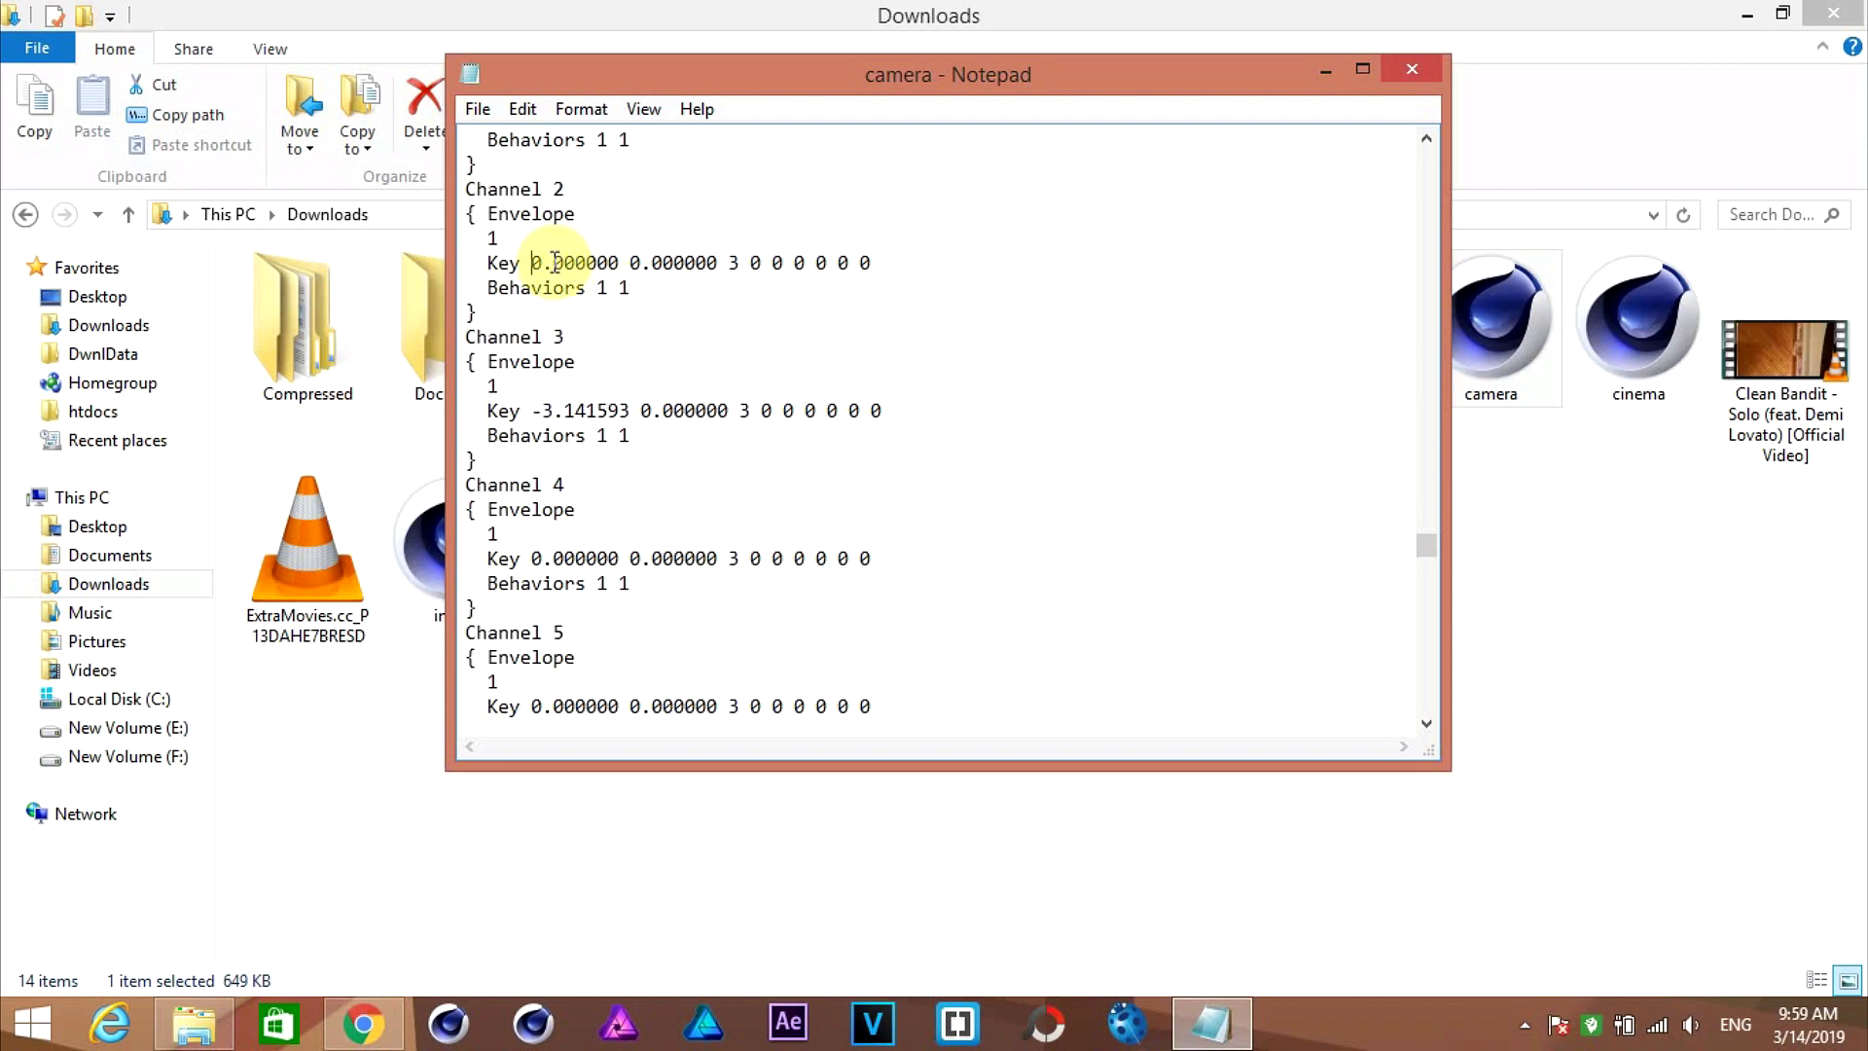
left_click_drag(534, 260, 616, 254)
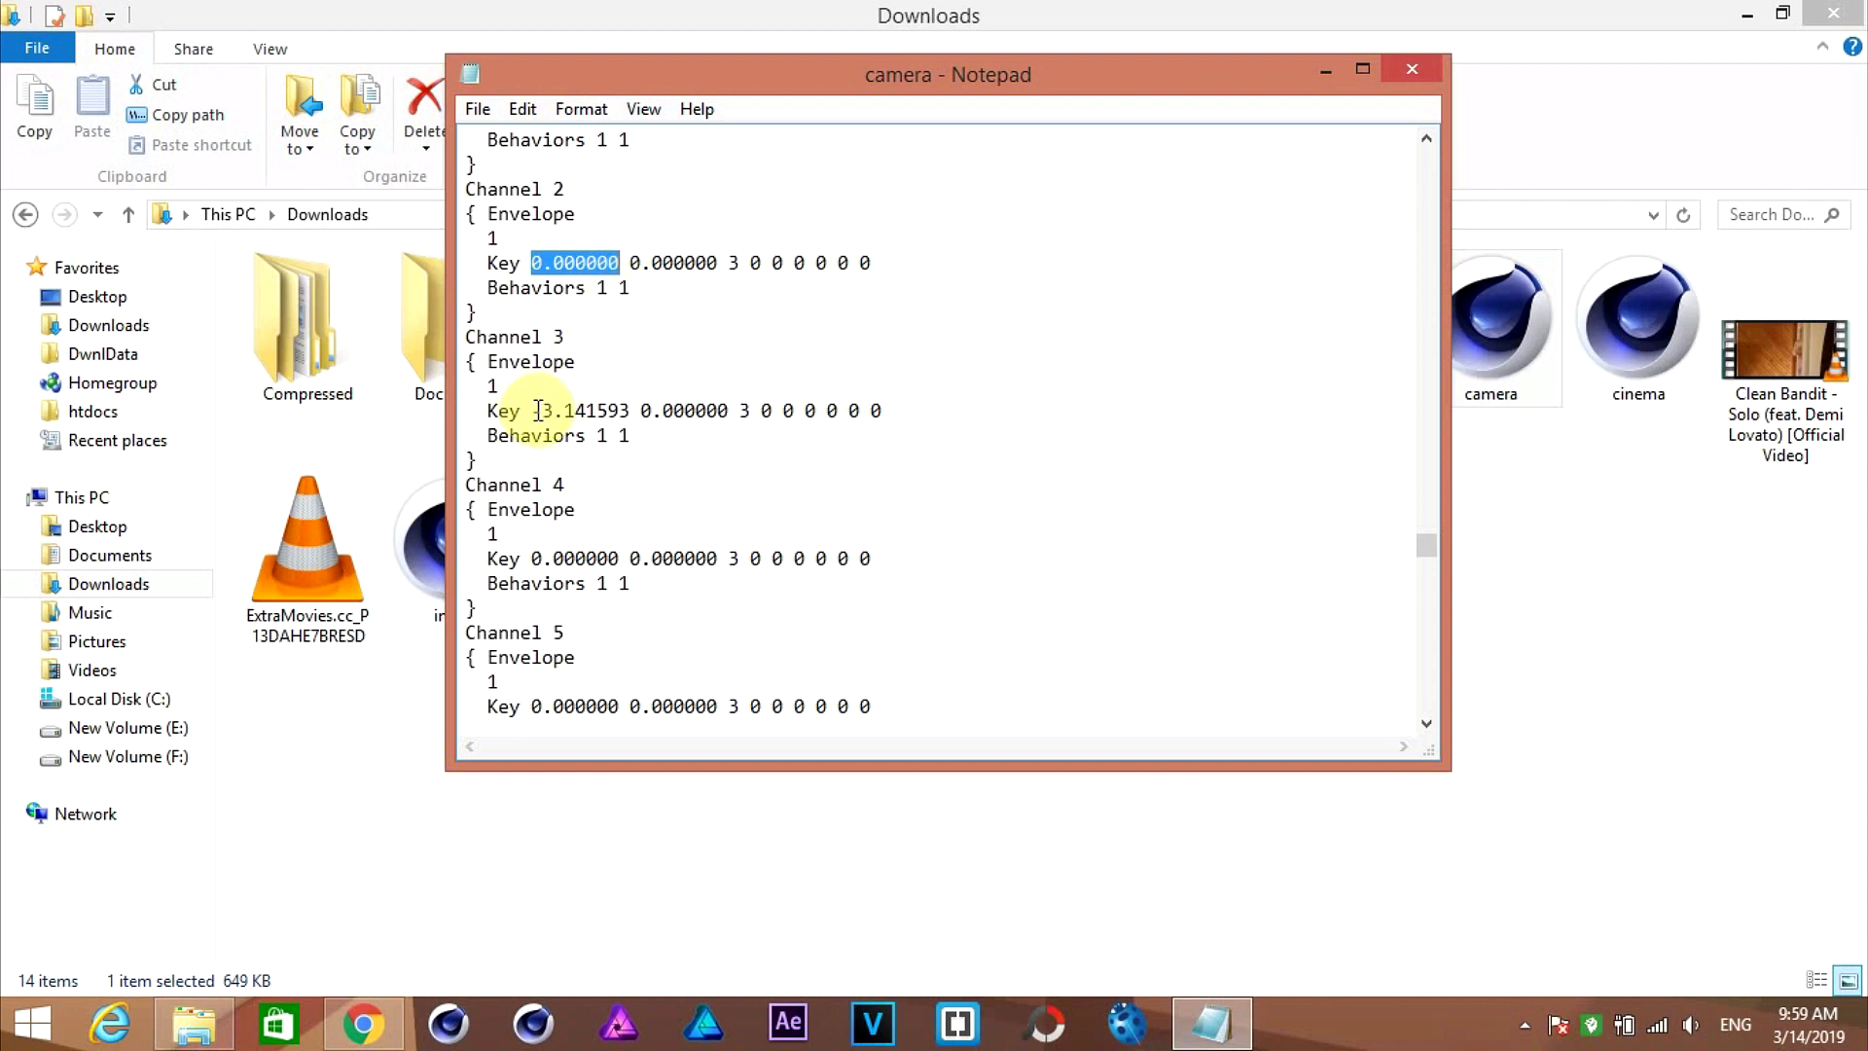
left_click_drag(534, 410, 619, 415)
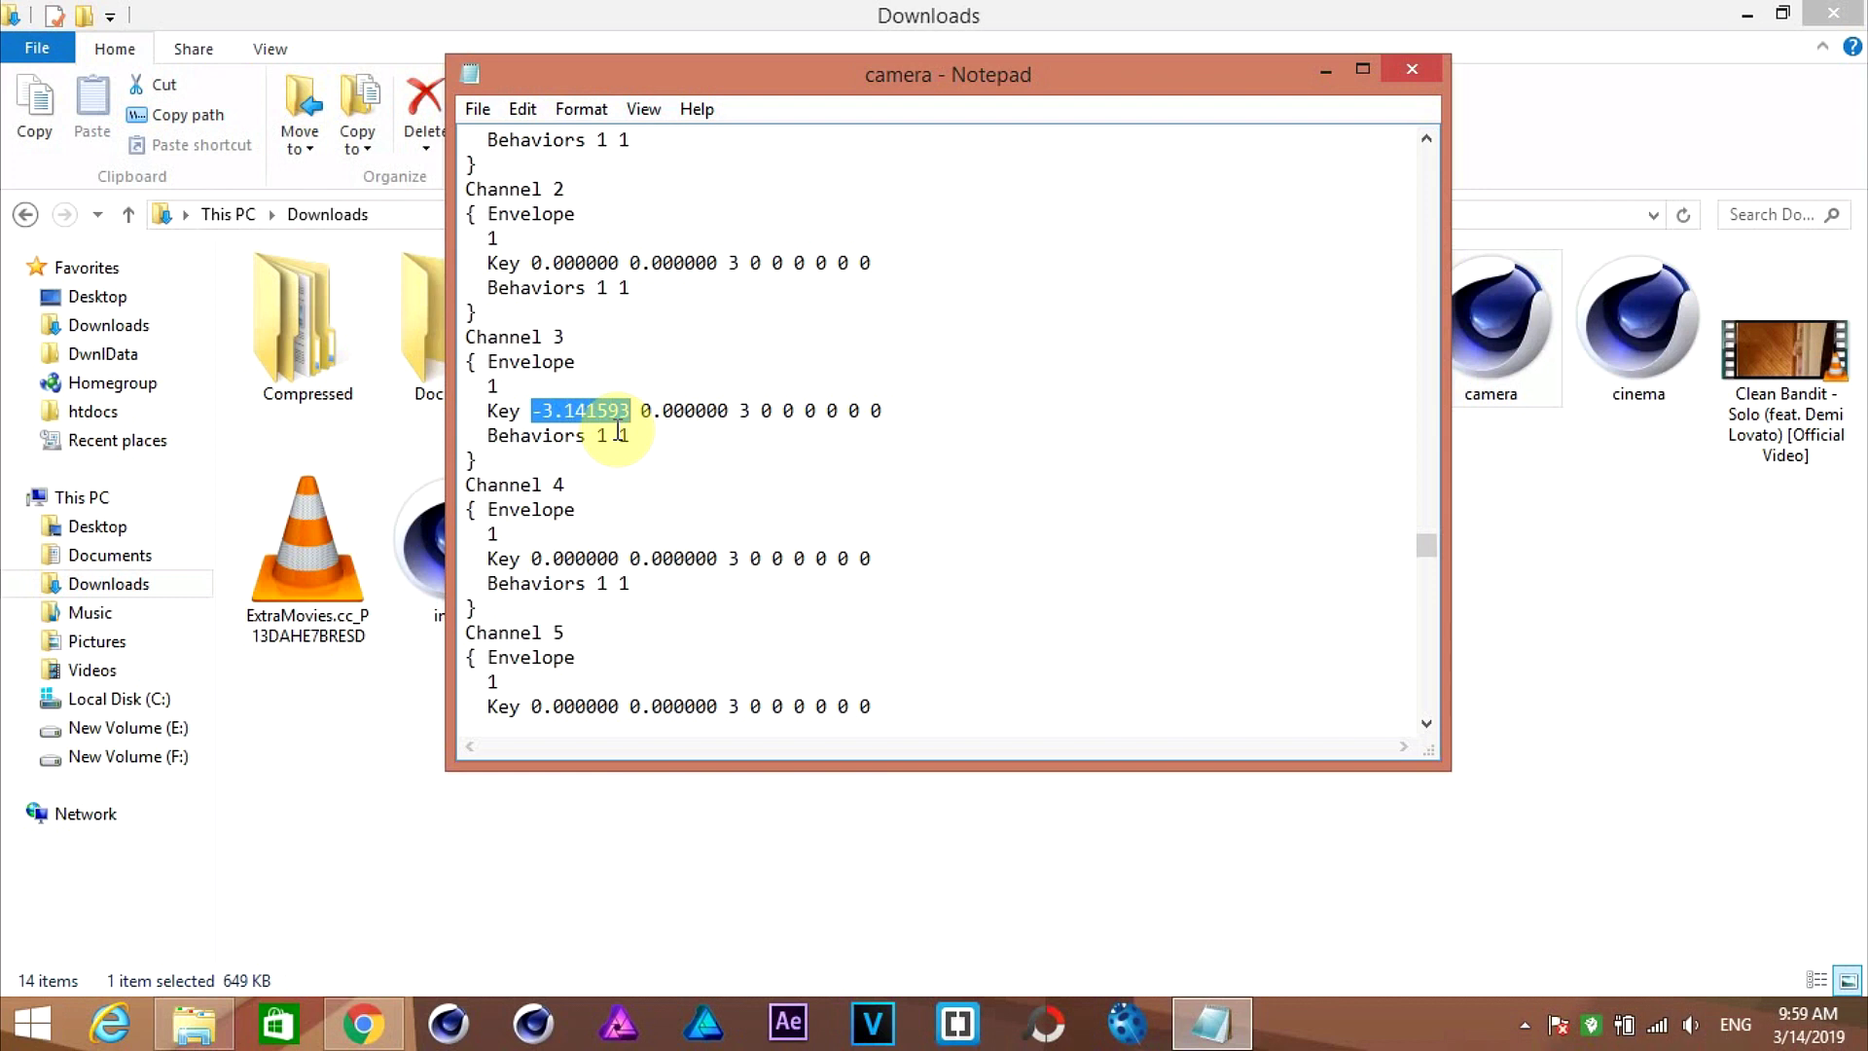
type("0.000000")
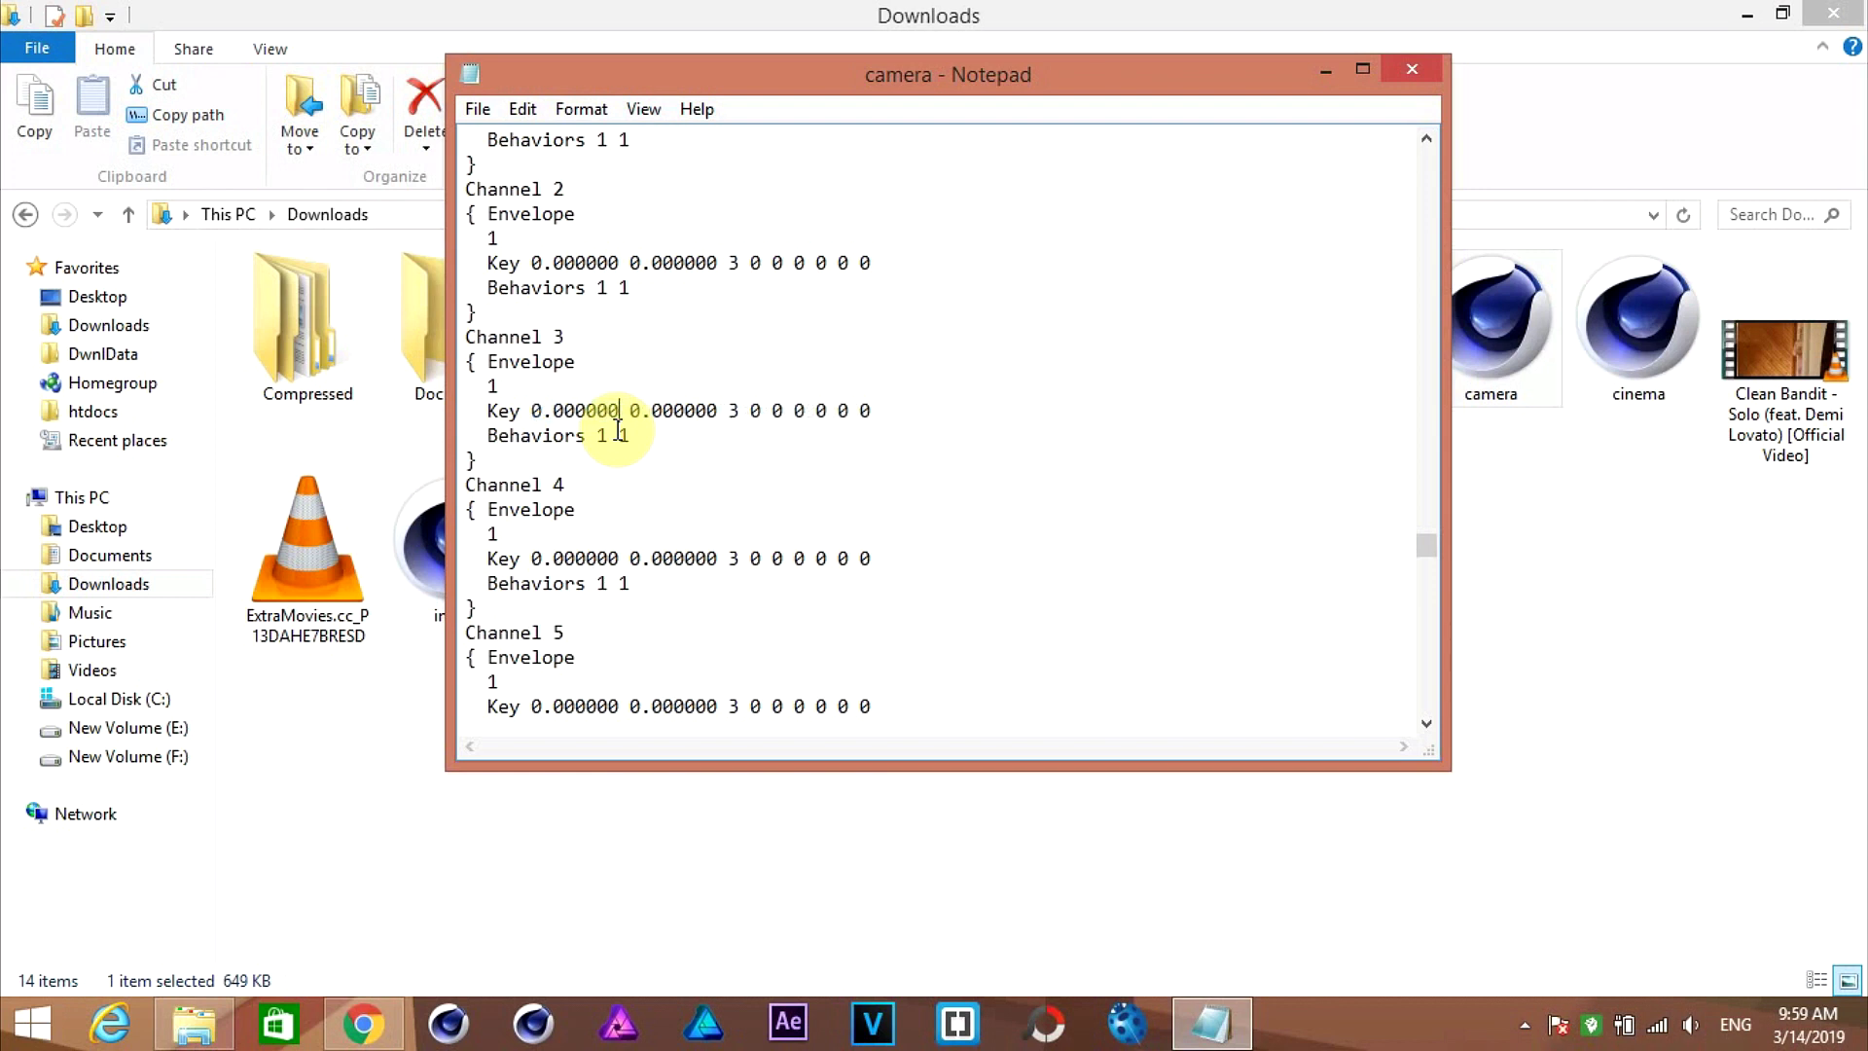
Step: Replace all 'parentitem 10000001' entries with 'parentitem 10000002'
left_click(523, 109)
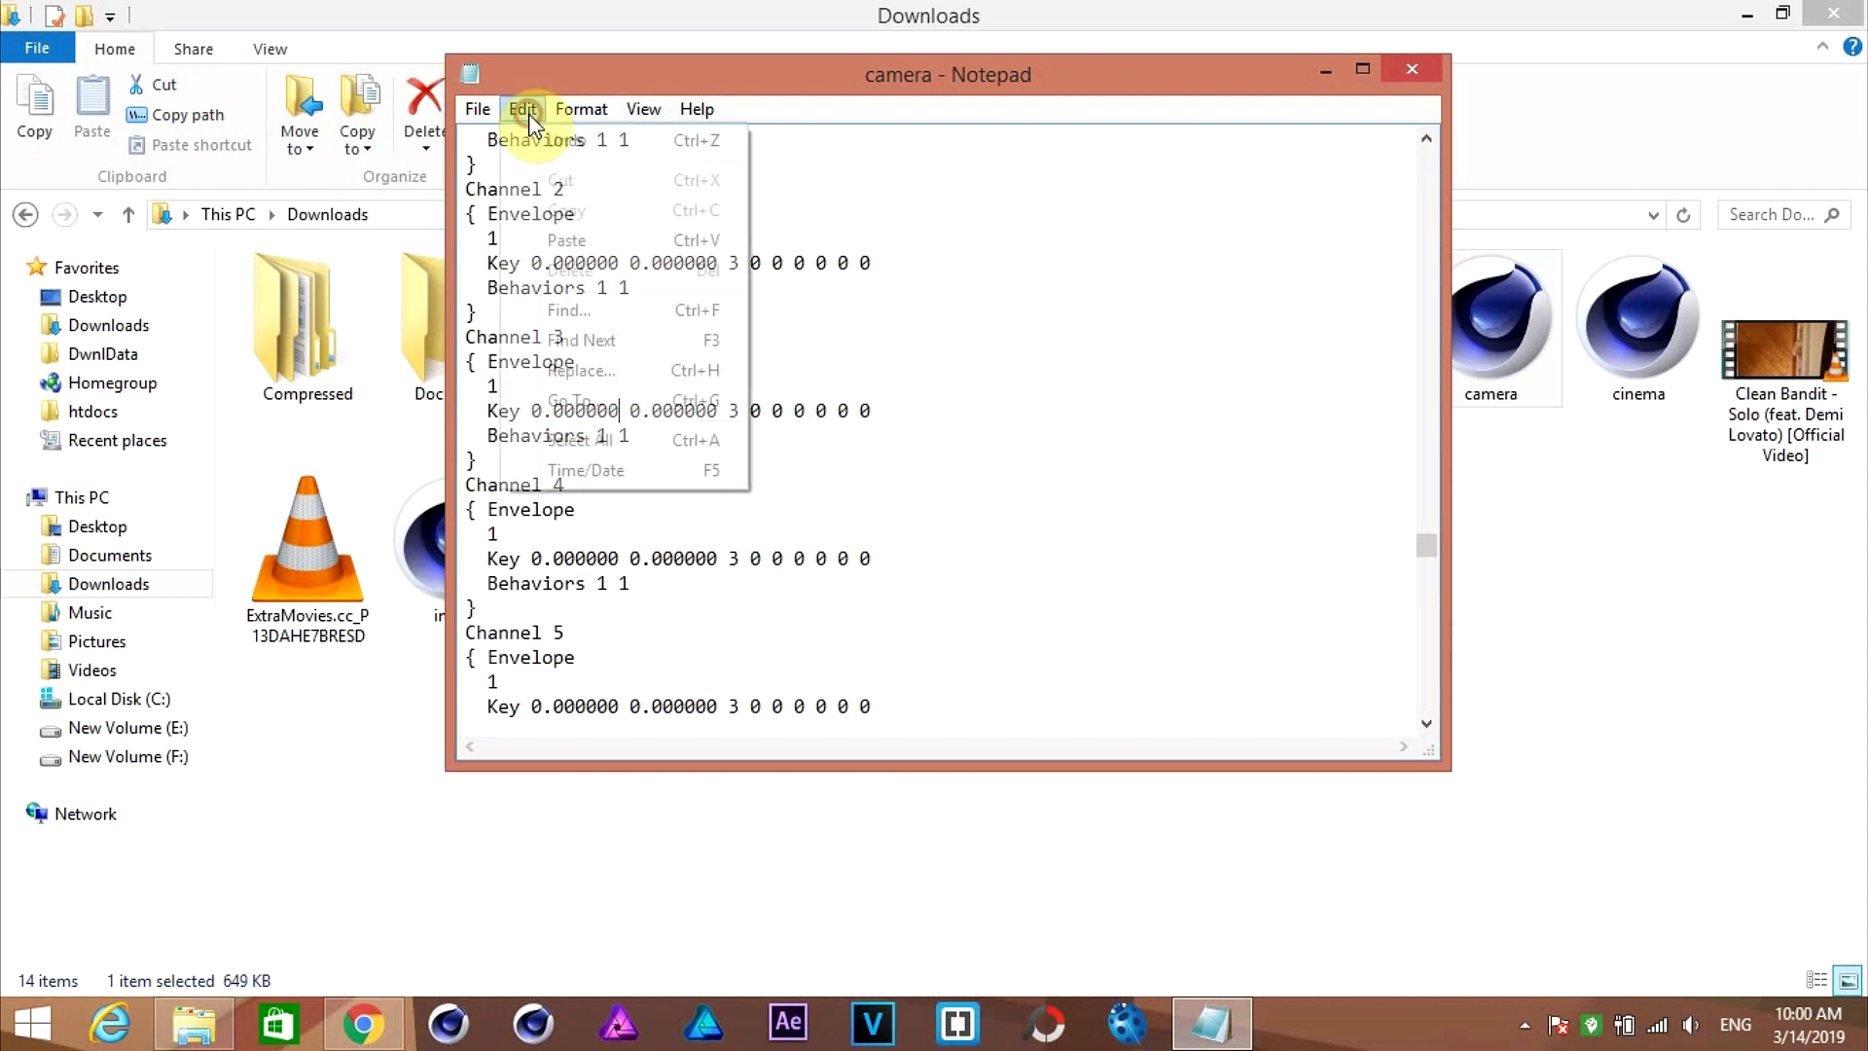
left_click(582, 370)
key("BackSpace")
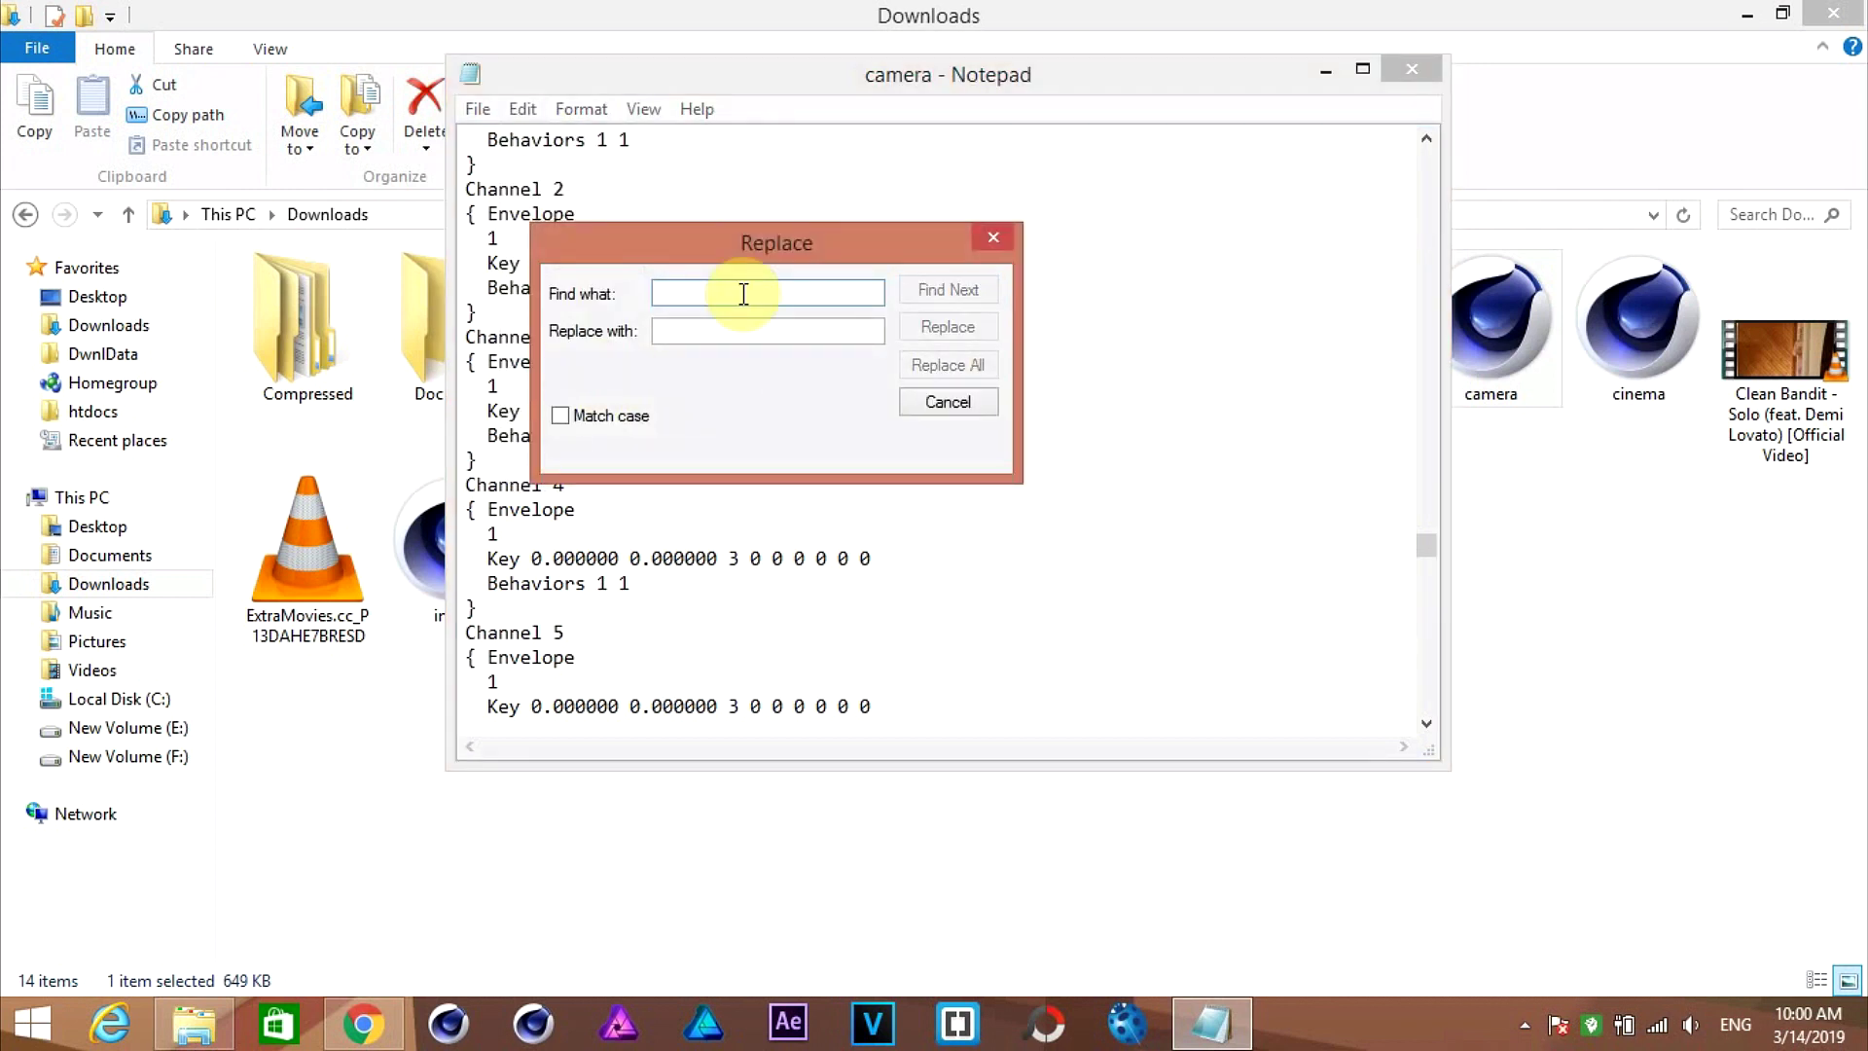
type("parentitem 10000001")
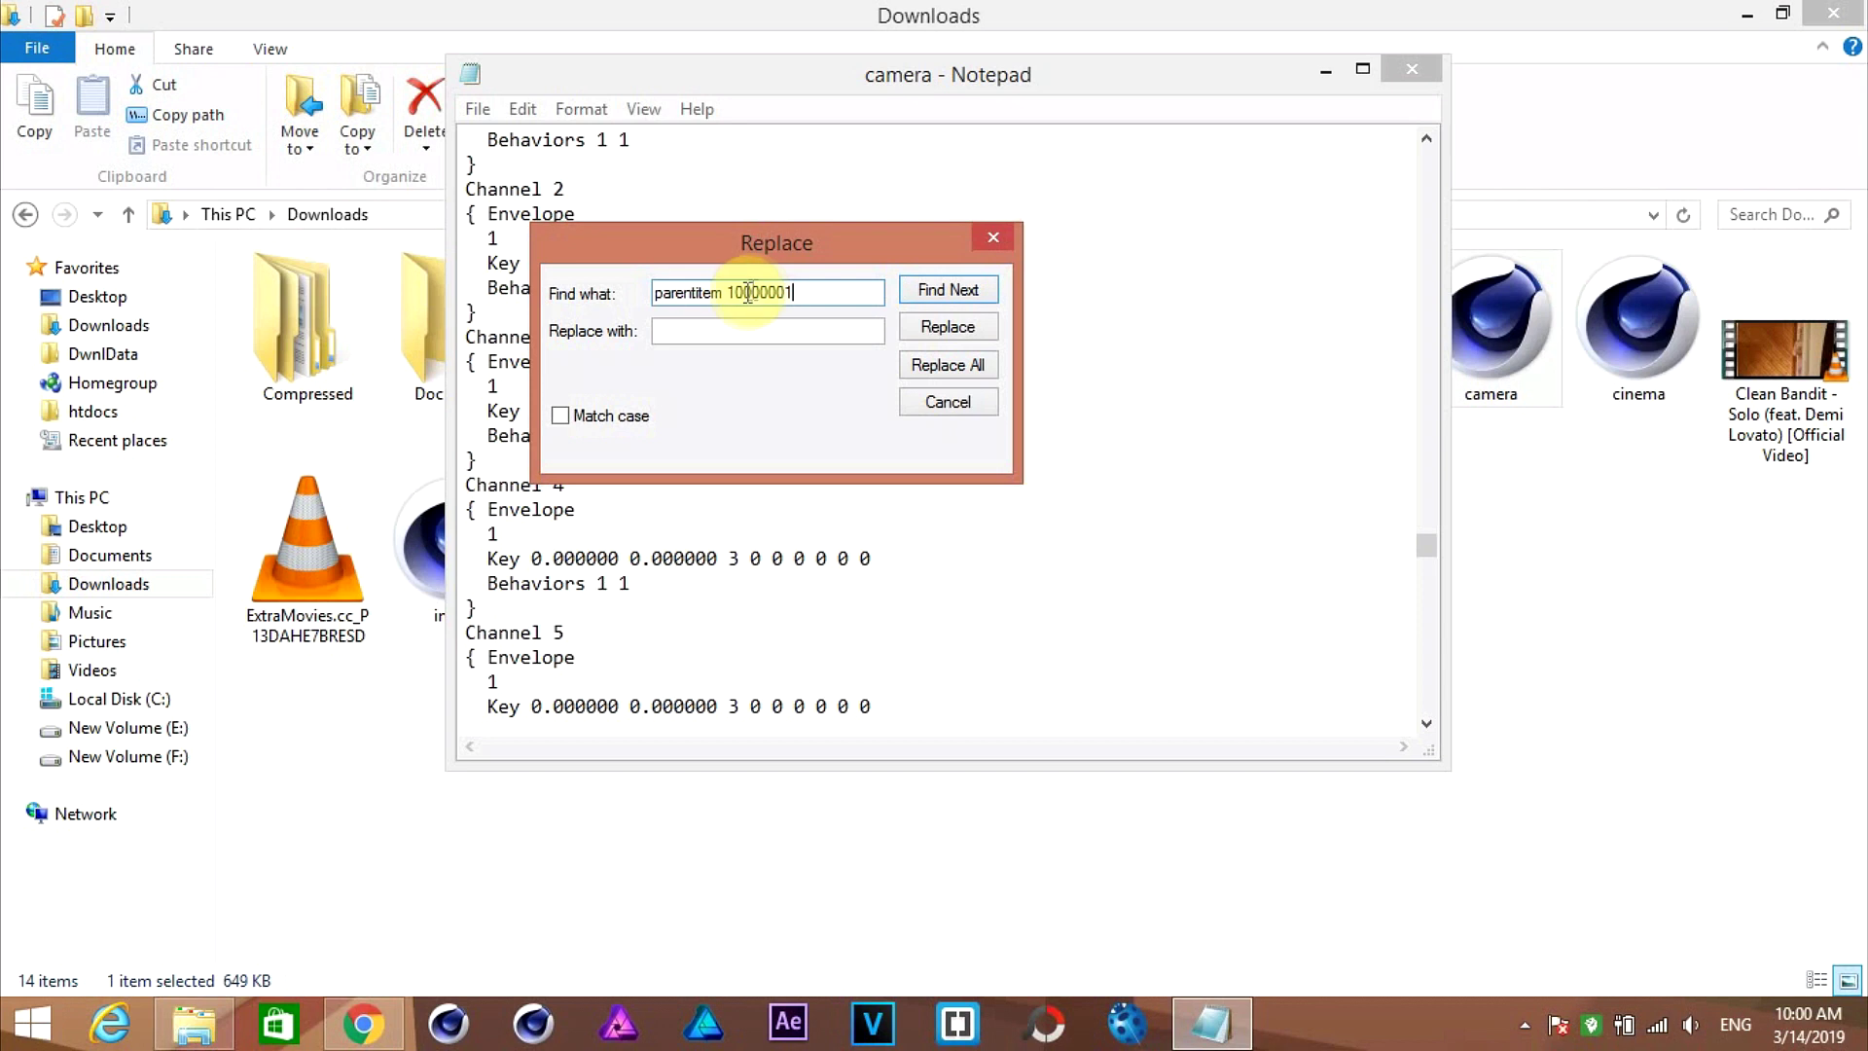
left_click_drag(805, 294, 651, 283)
key("ctrl+c")
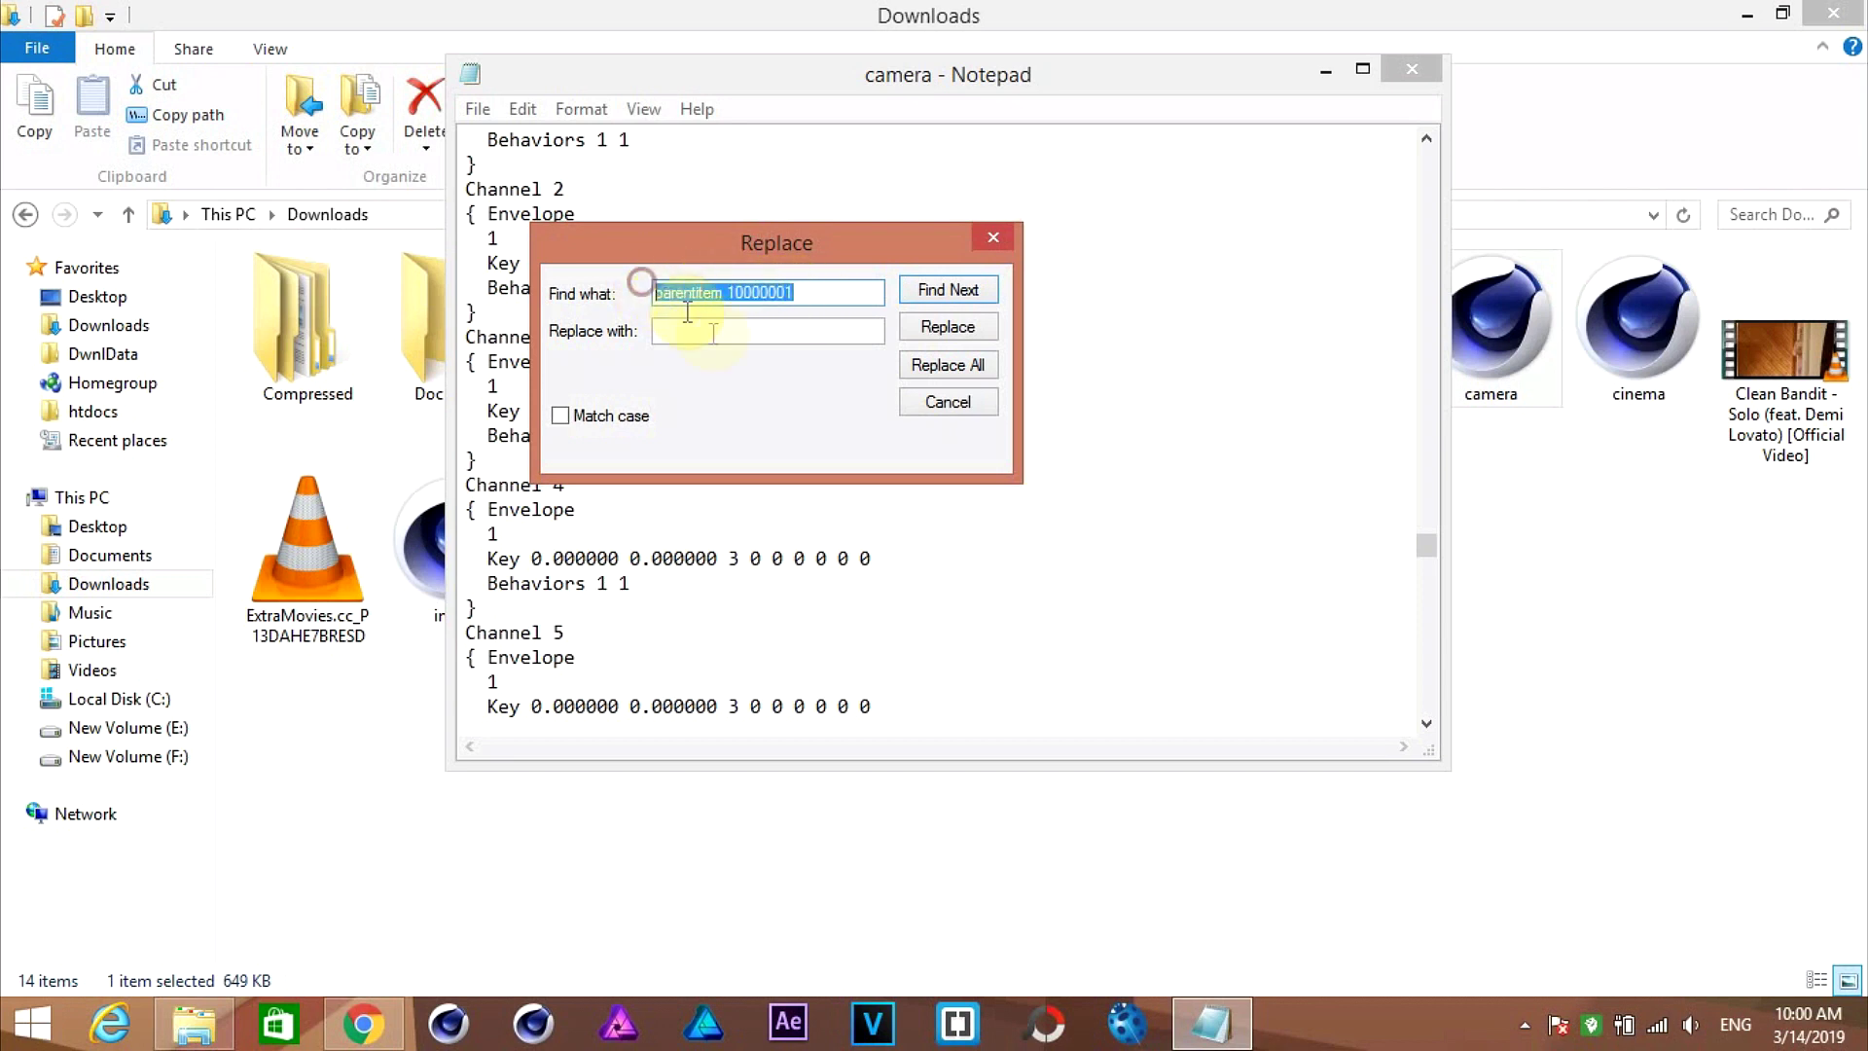
left_click(743, 339)
key("ctrl+v")
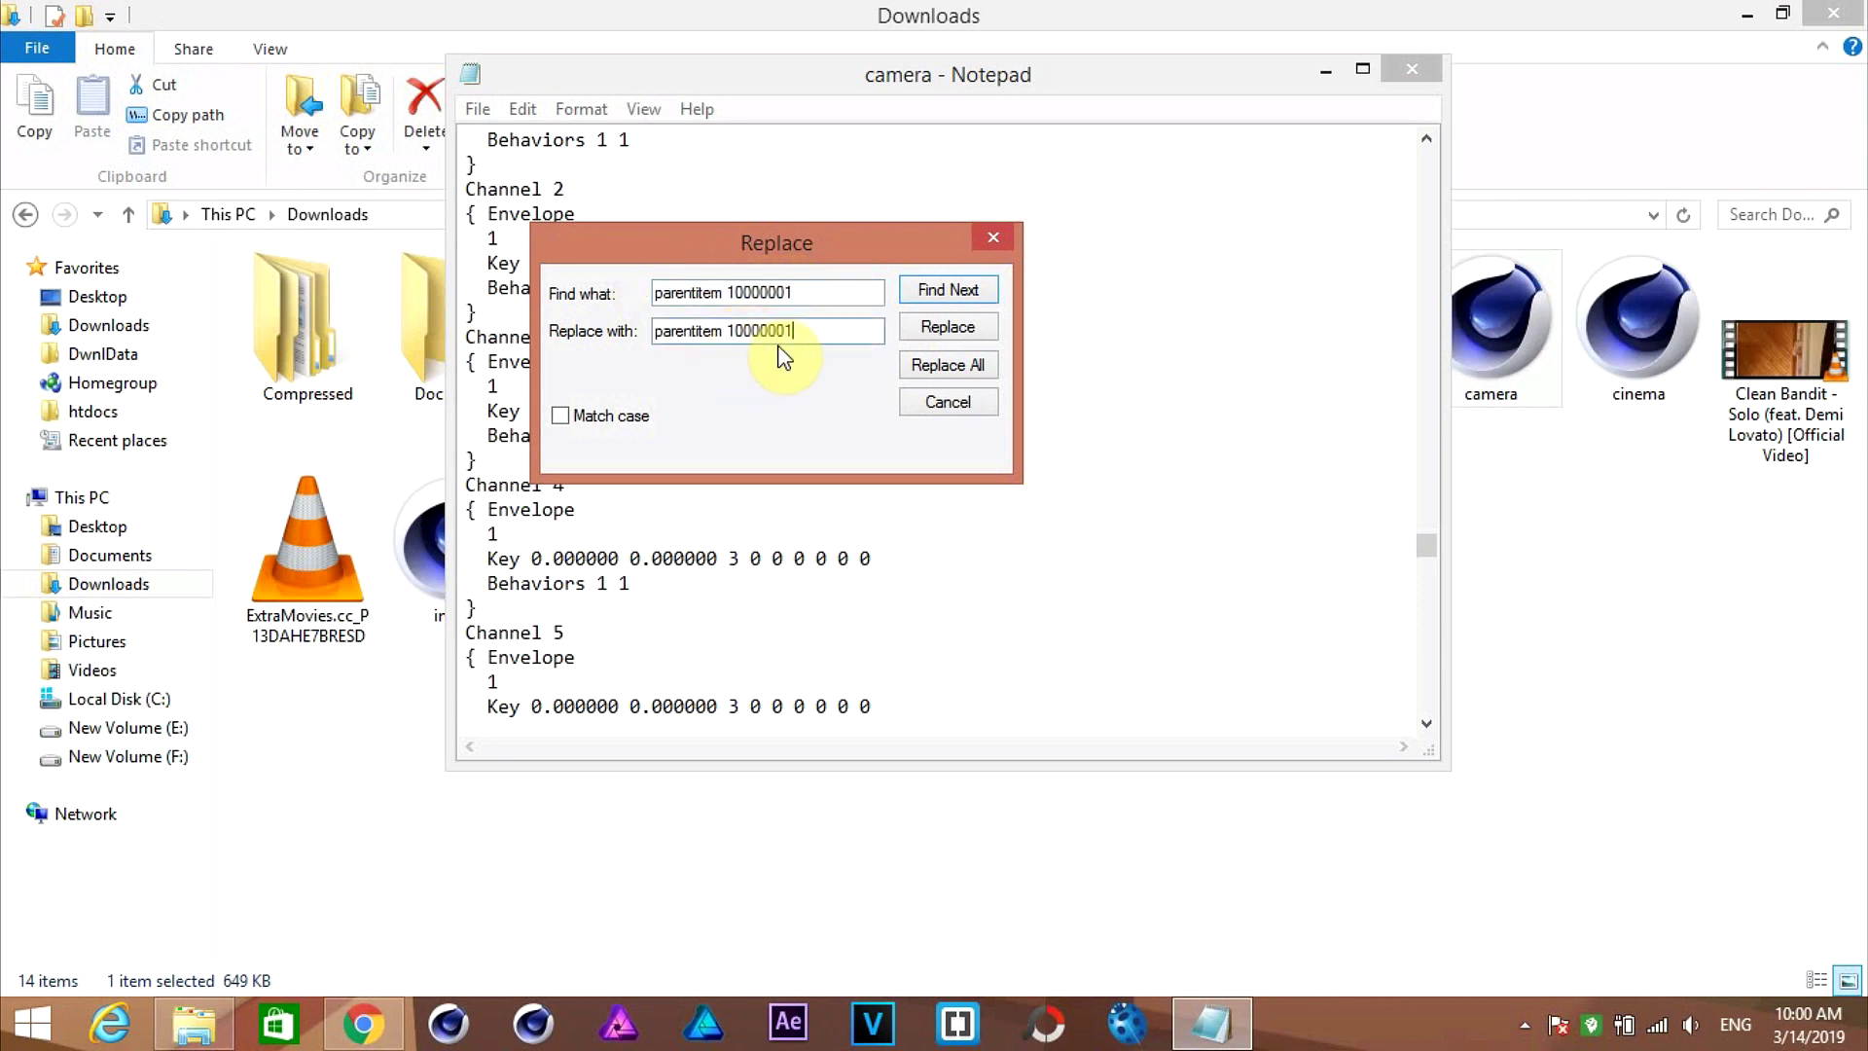
left_click(955, 368)
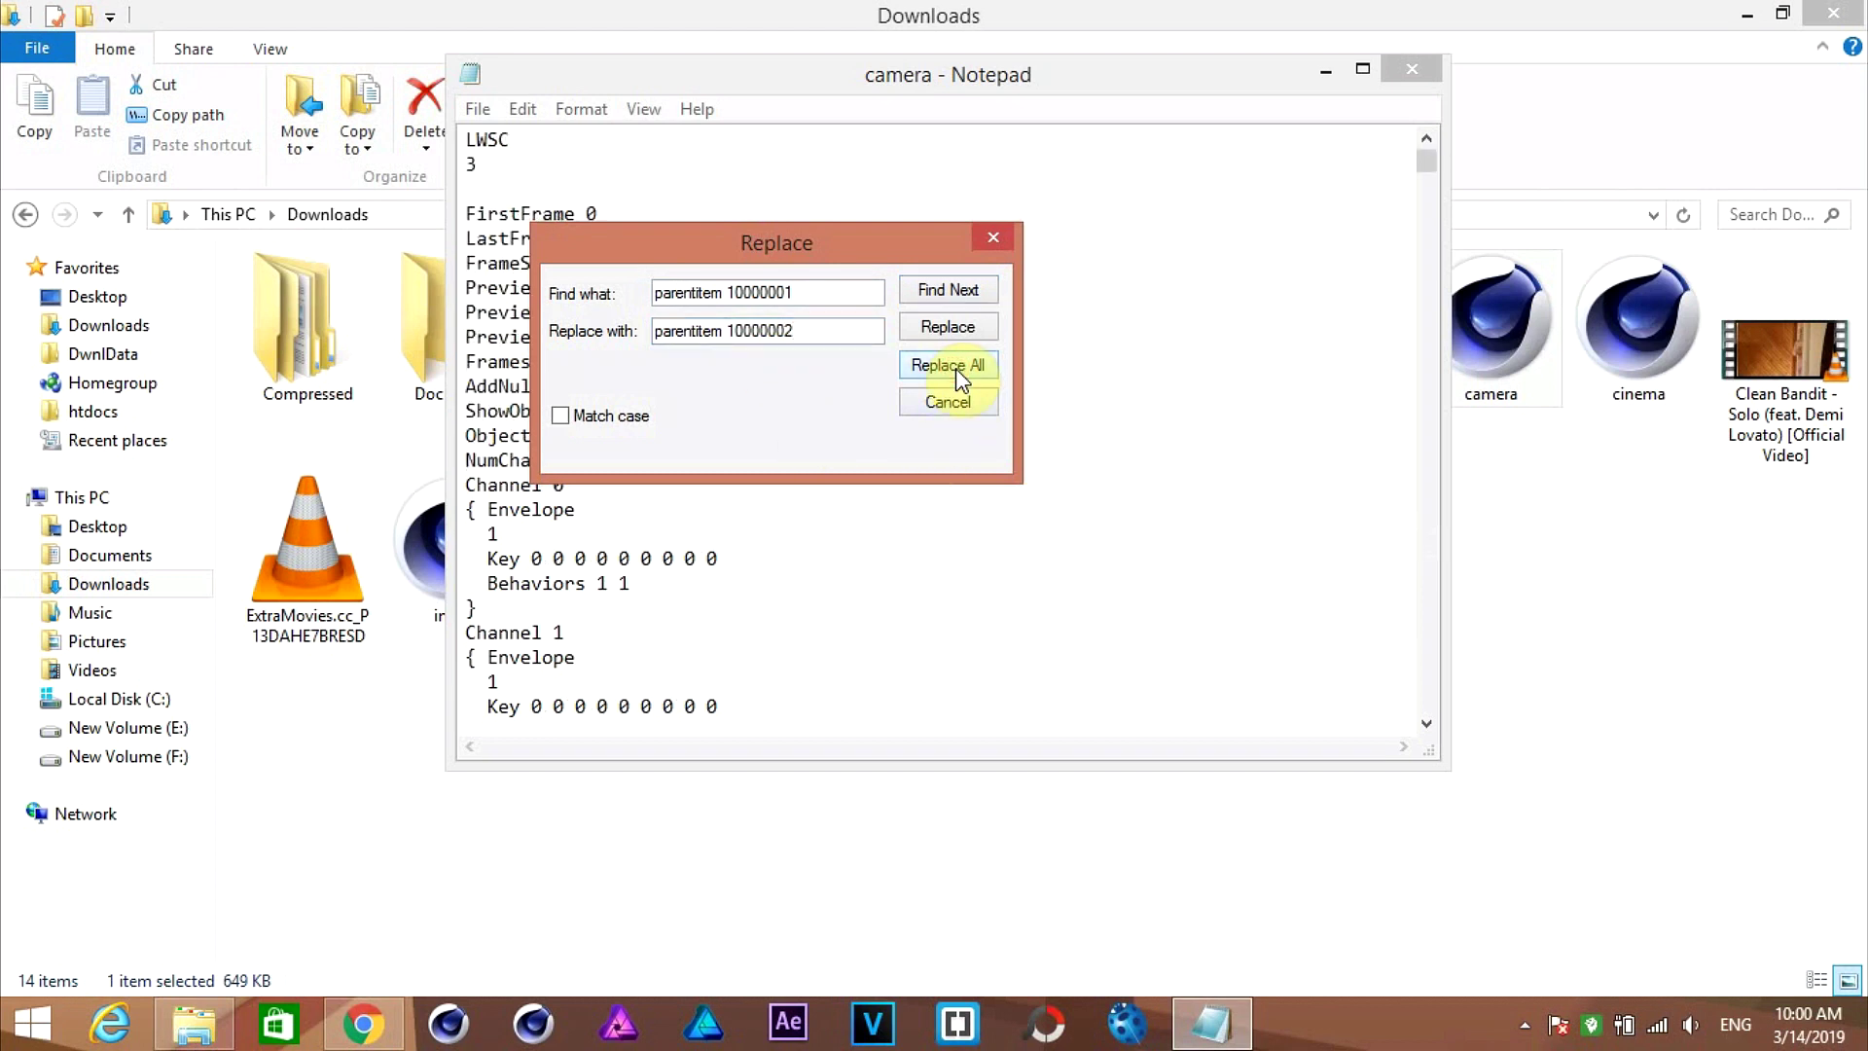
Step: Save the edited camera file and move the LightWave 3D import dialog up
left_click(994, 236)
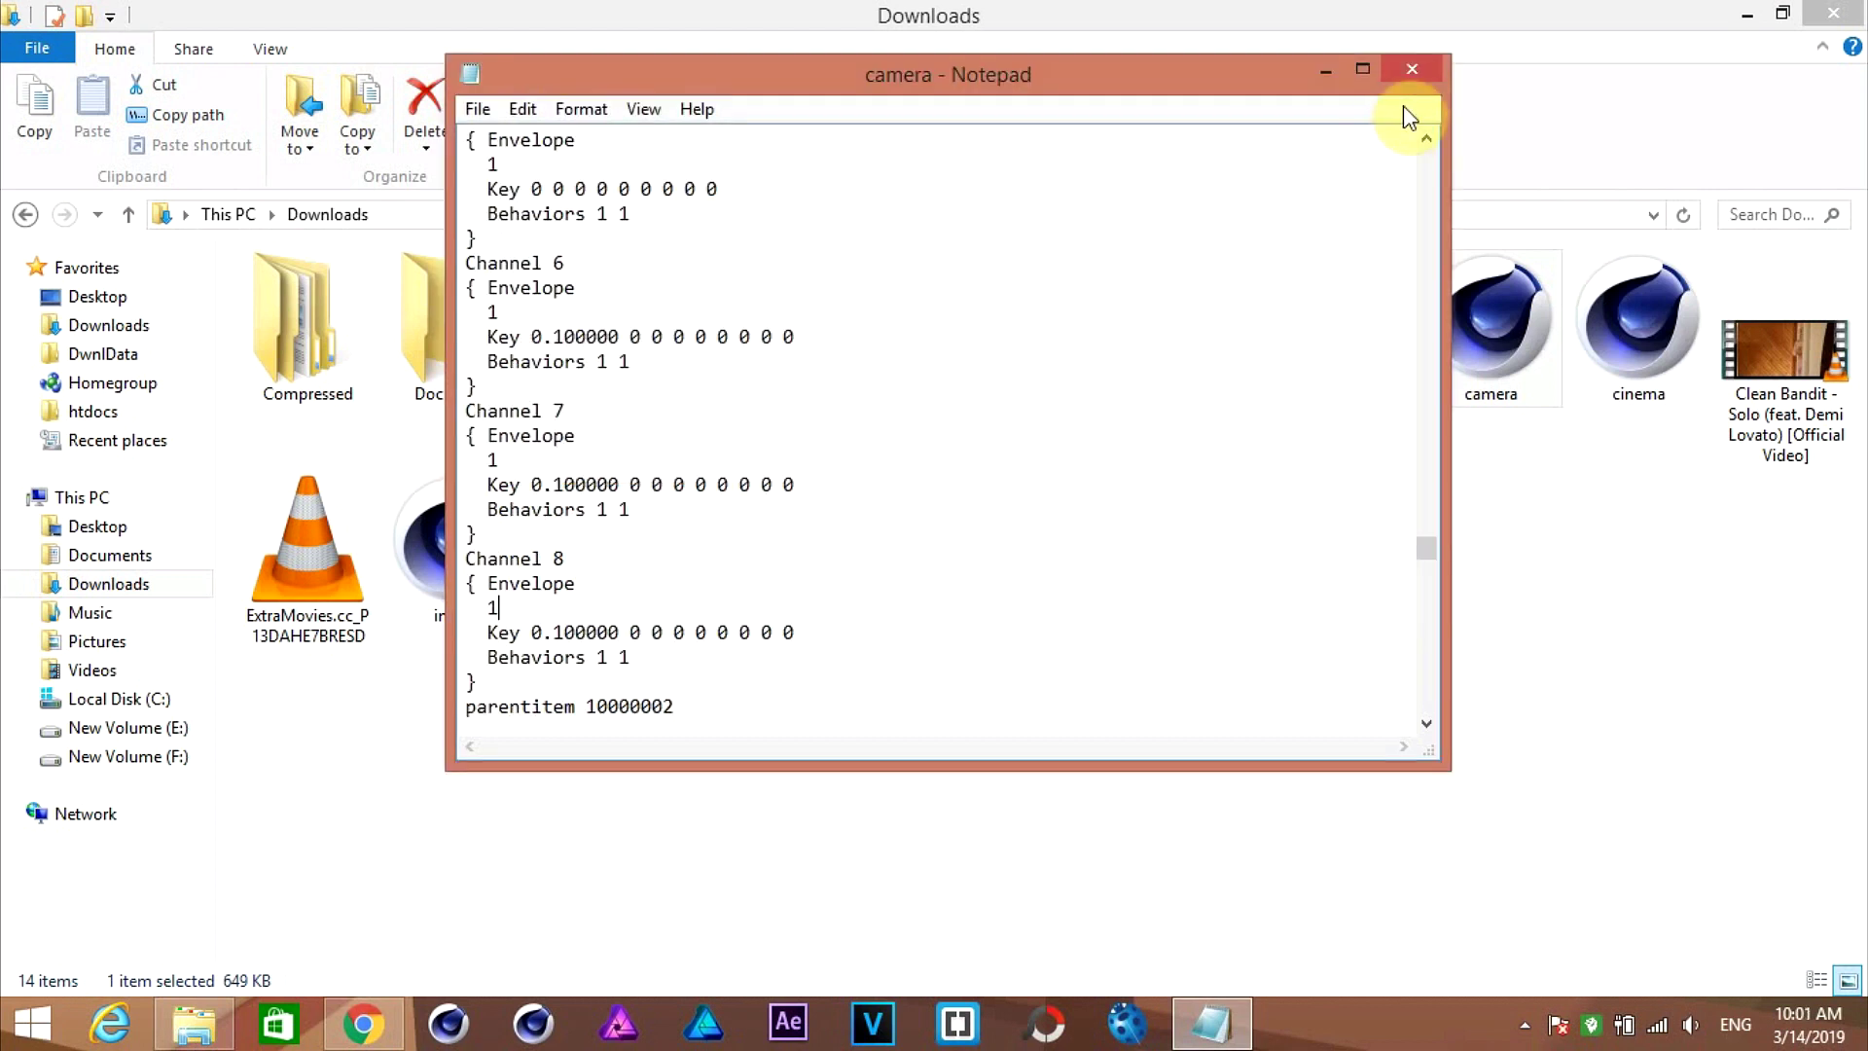
left_click(1411, 72)
left_click(872, 527)
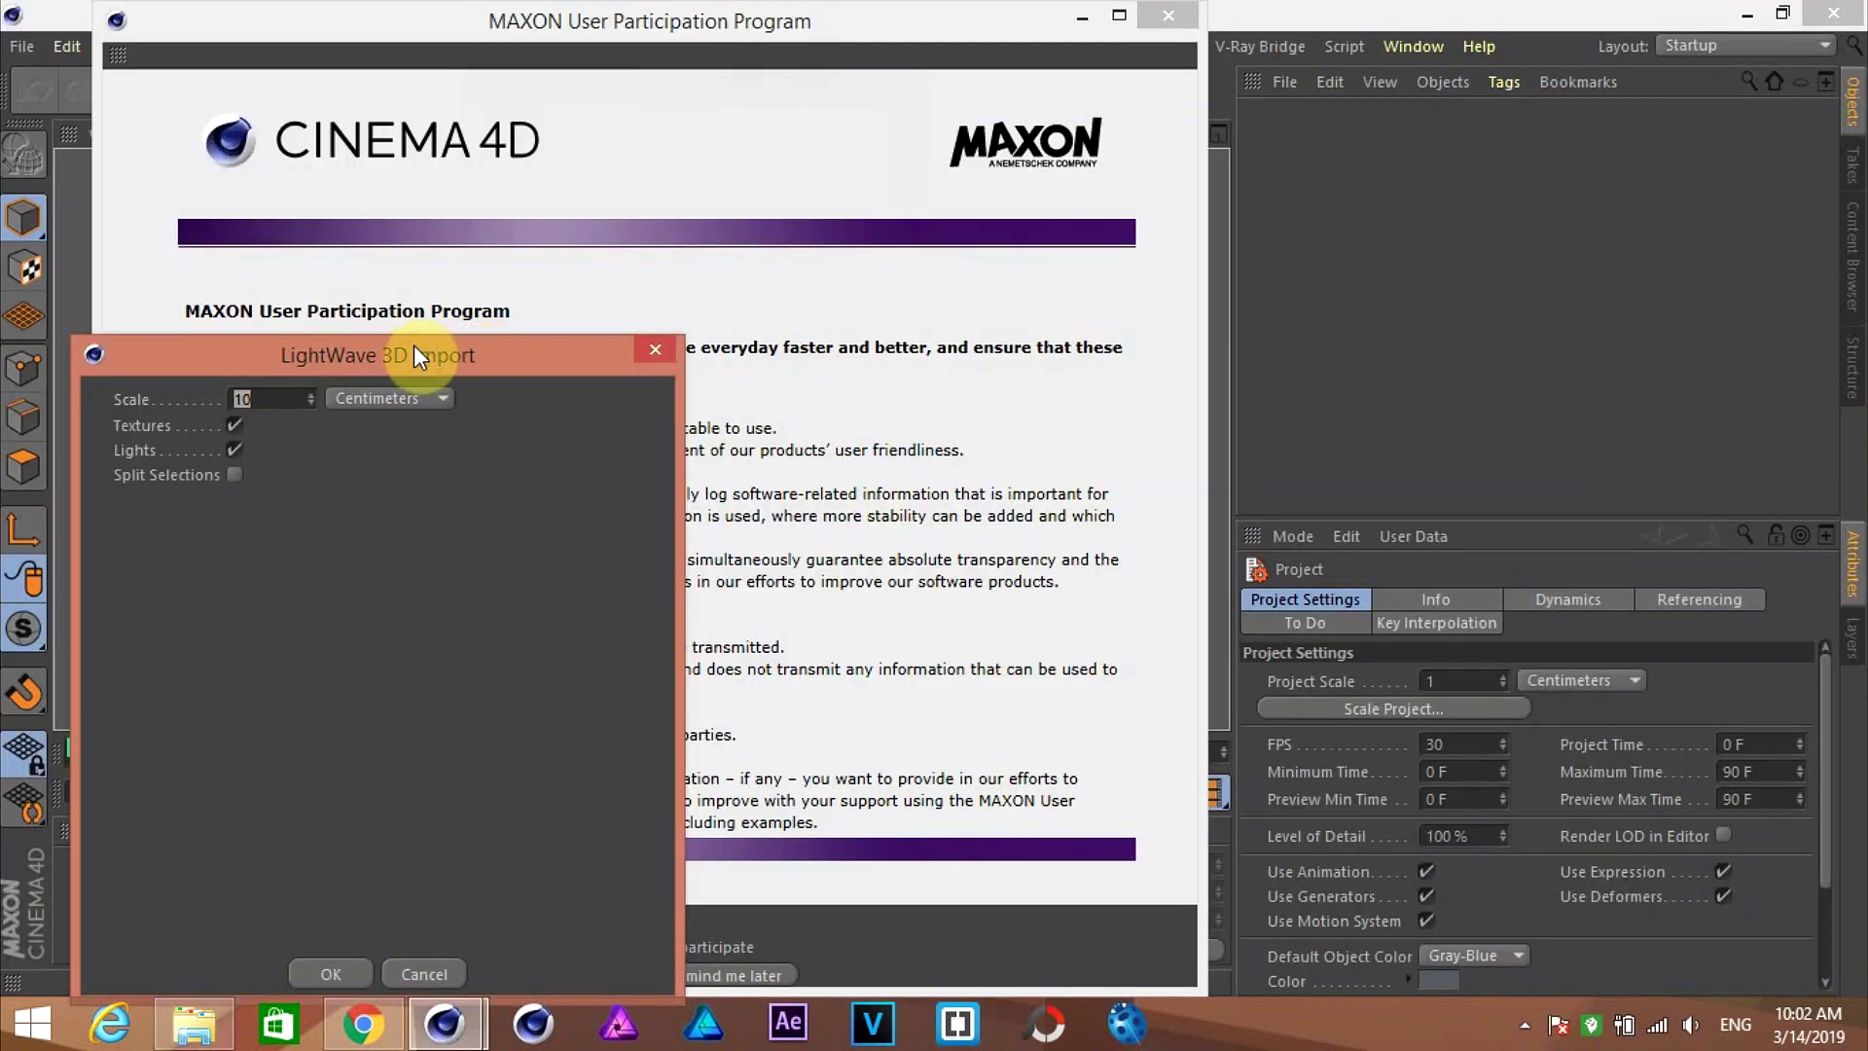
left_click_drag(413, 345, 645, 190)
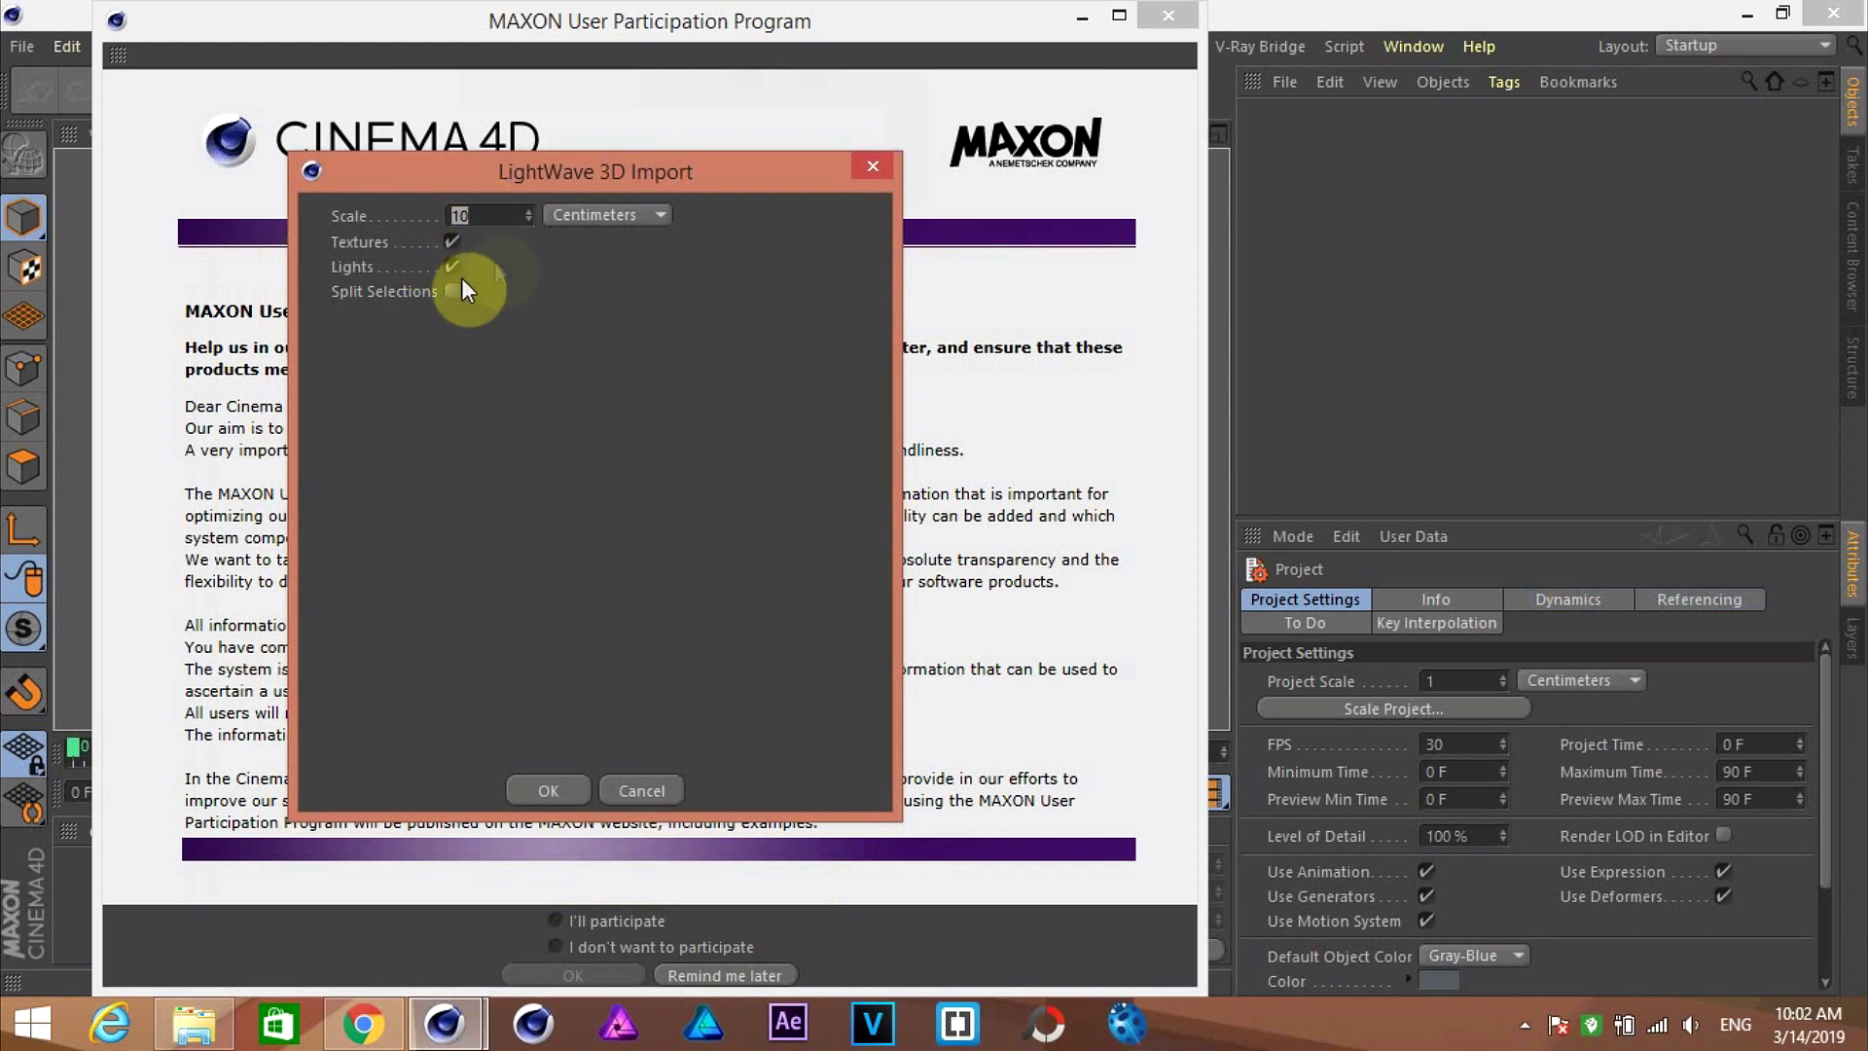
Step: Accept the LightWave import, raise the cube to 1.625 cm on Y, and play back
left_click(549, 790)
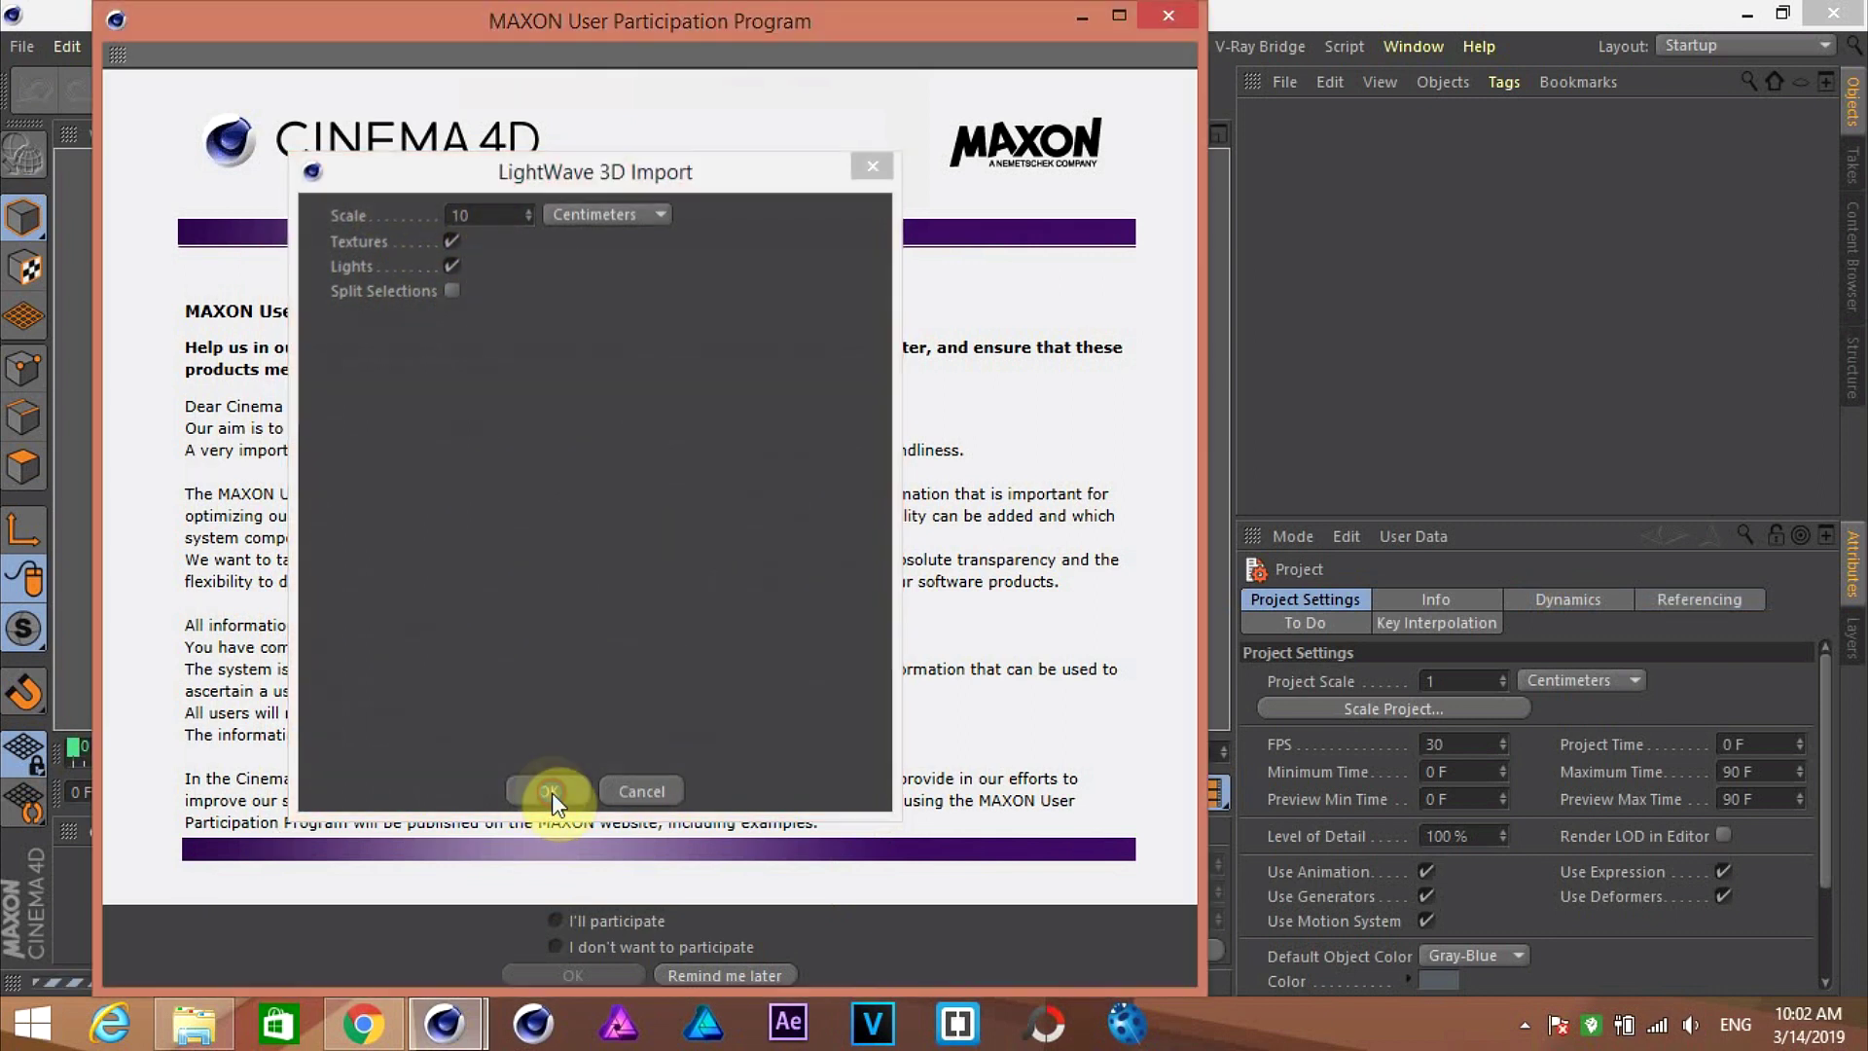
left_click(1167, 20)
left_click(697, 793)
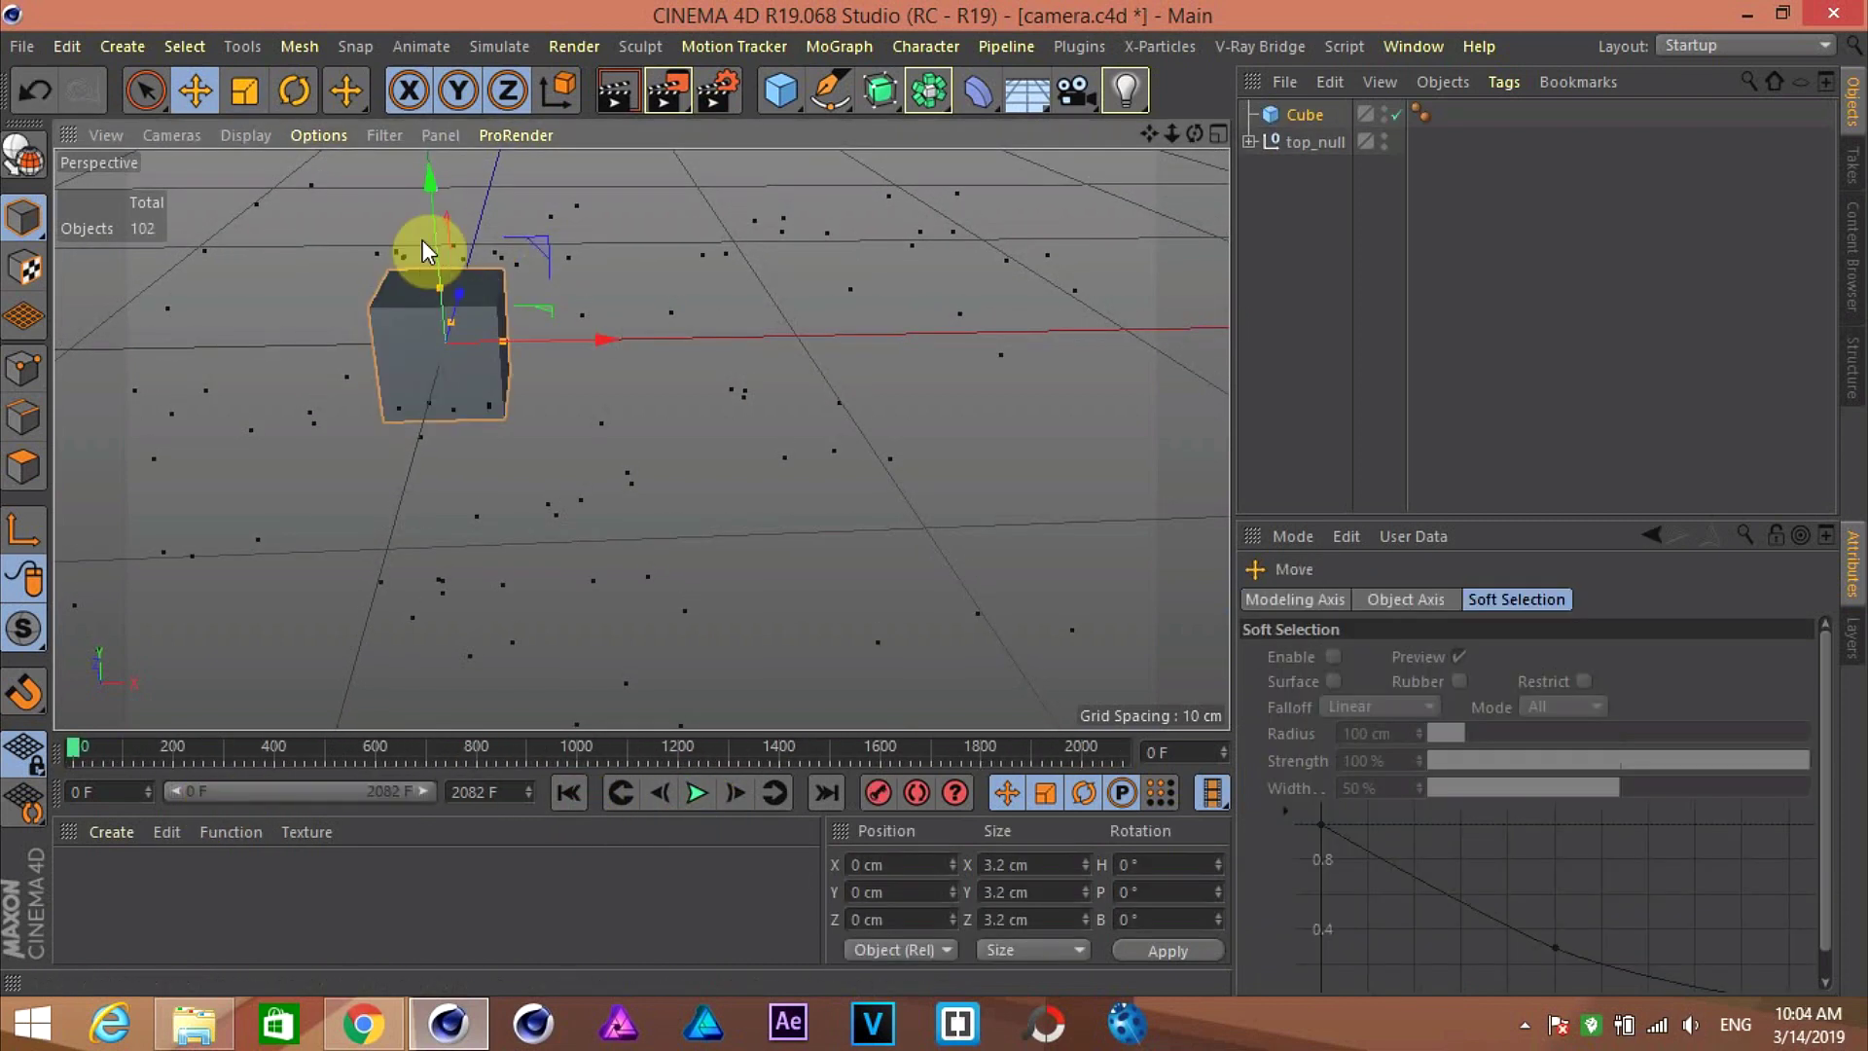
left_click_drag(423, 243, 429, 179)
left_click(697, 794)
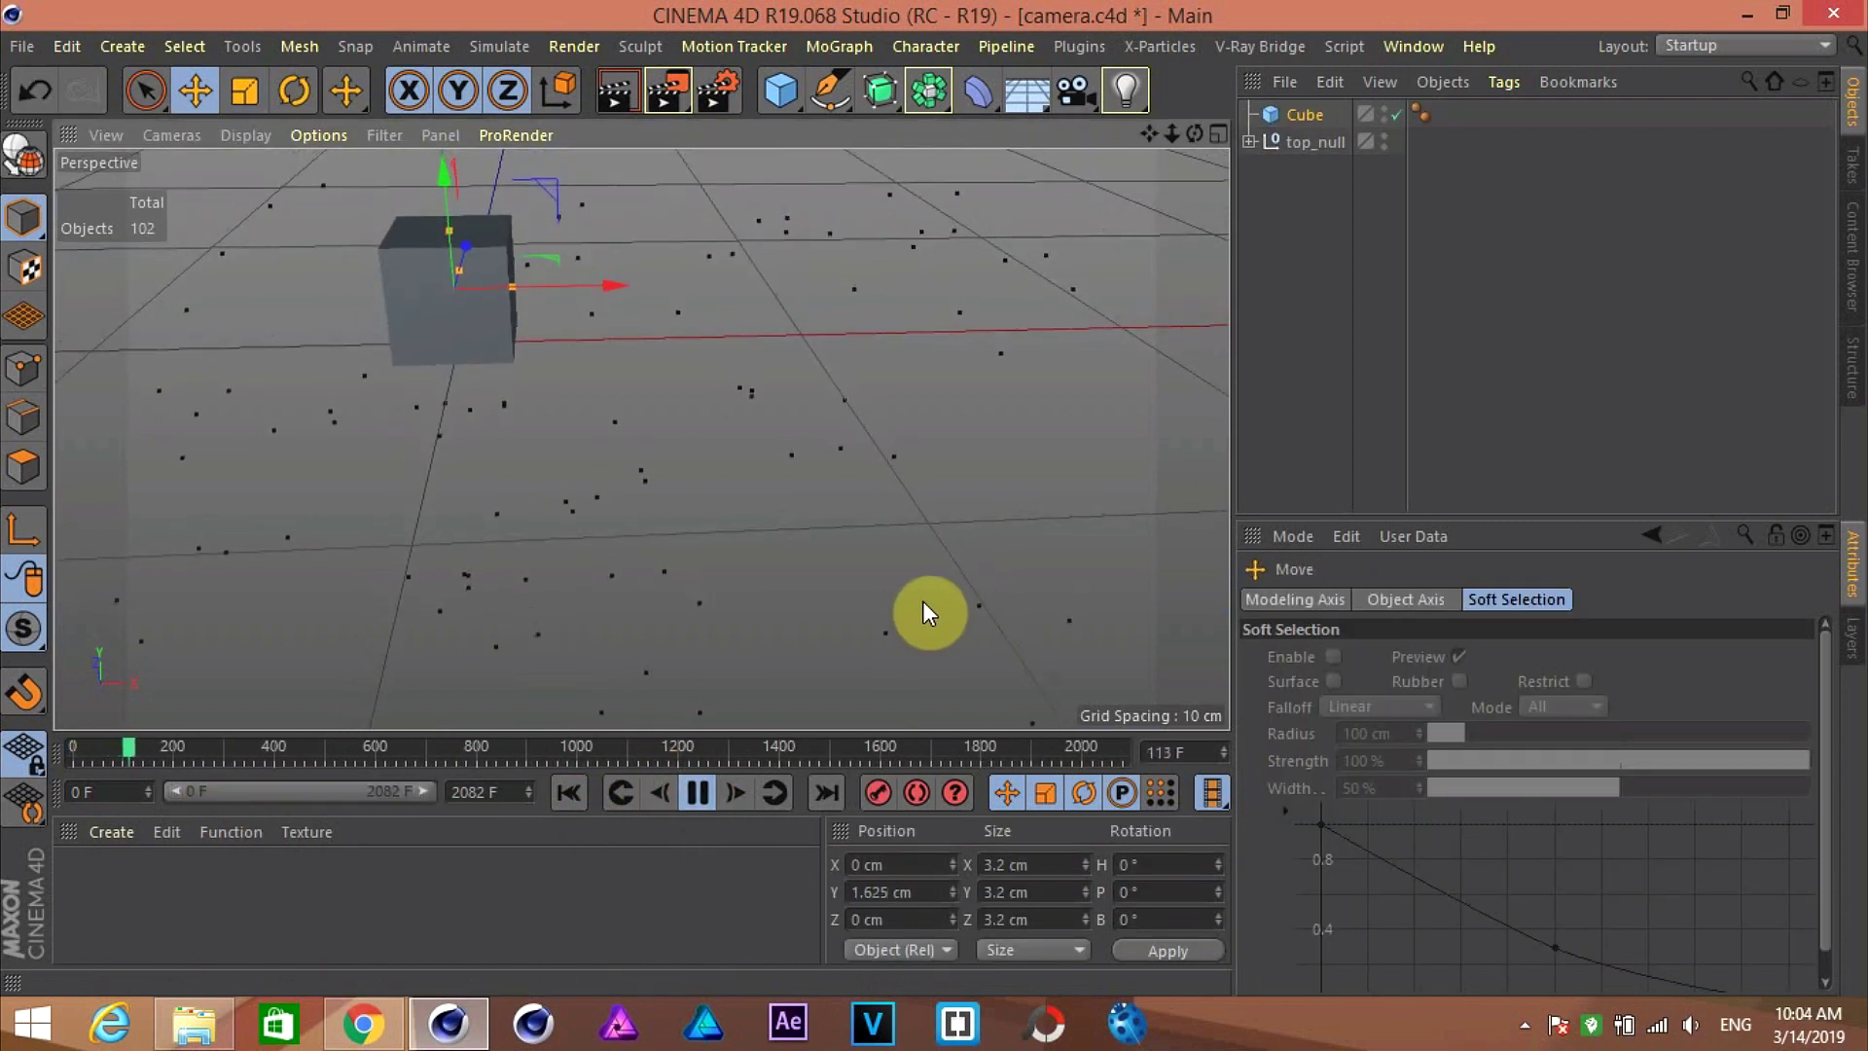
key("F8")
key("shift+f")
Step: Delete top_null with its reference points, leaving only Cube and Camera
left_click(1249, 141)
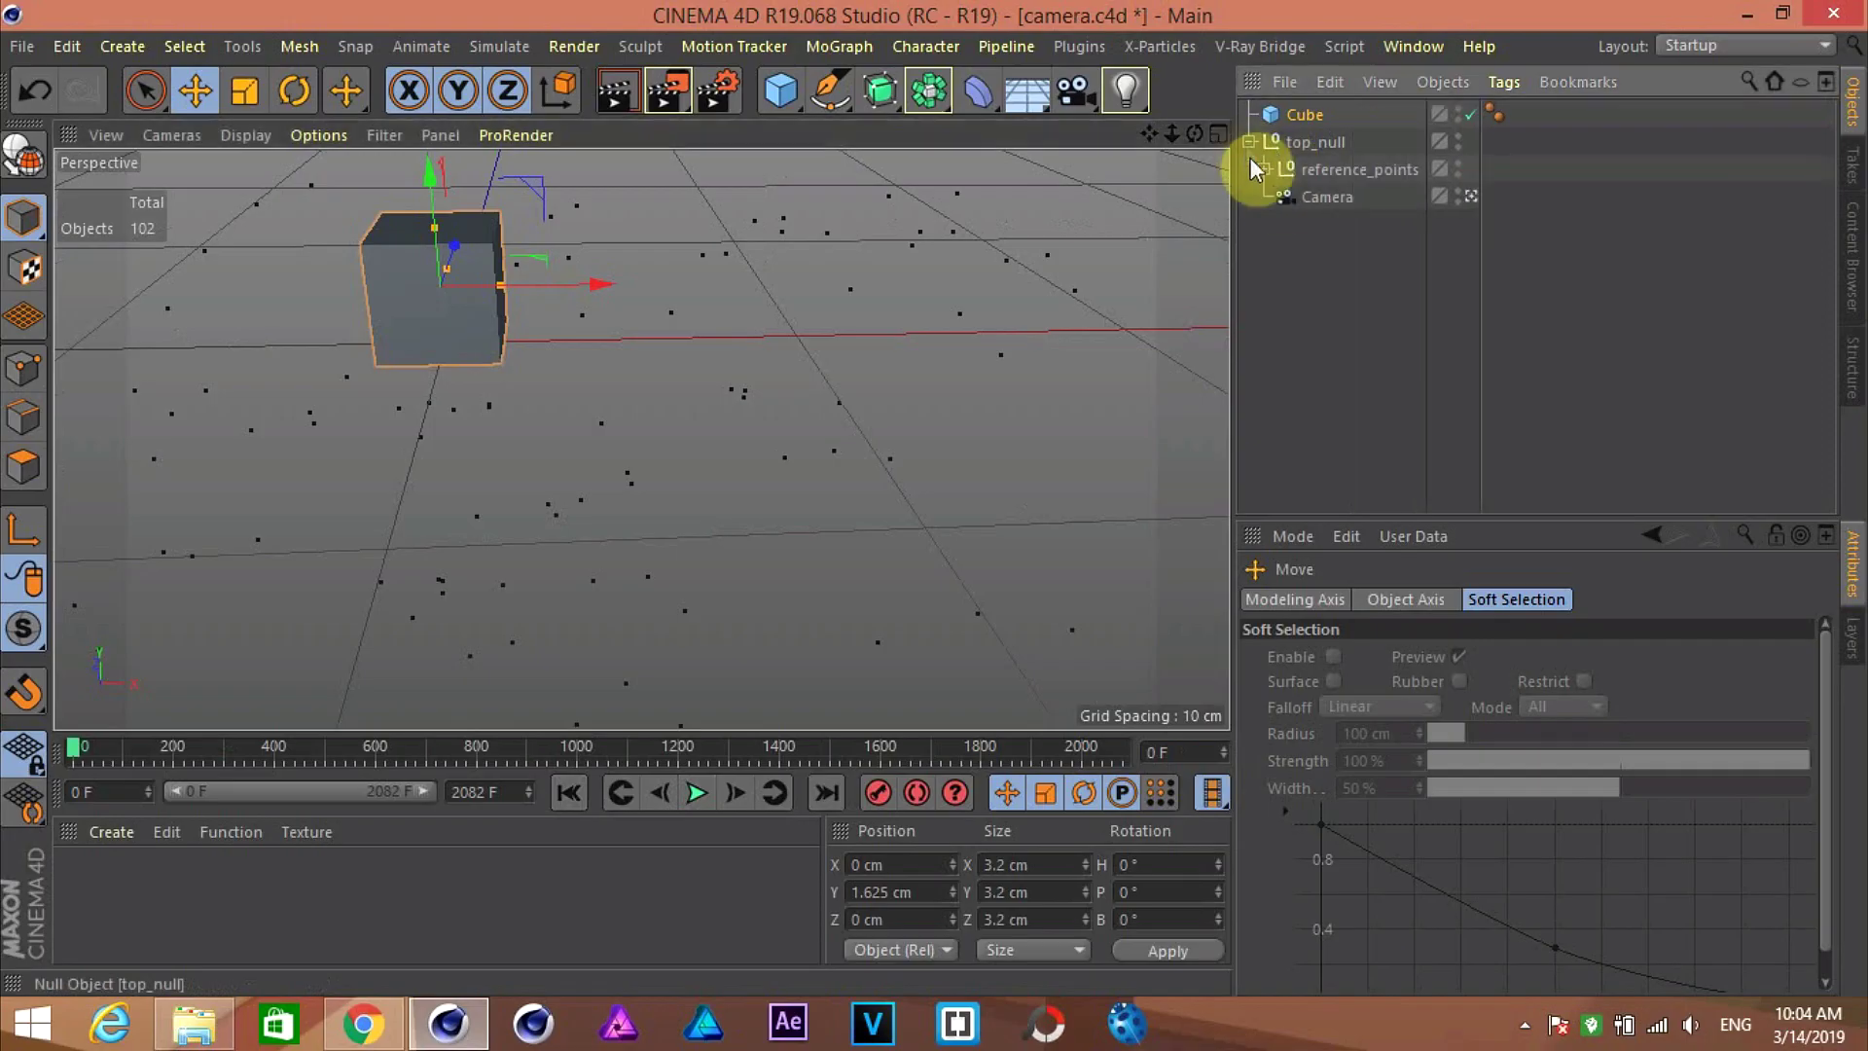
left_click(1323, 200)
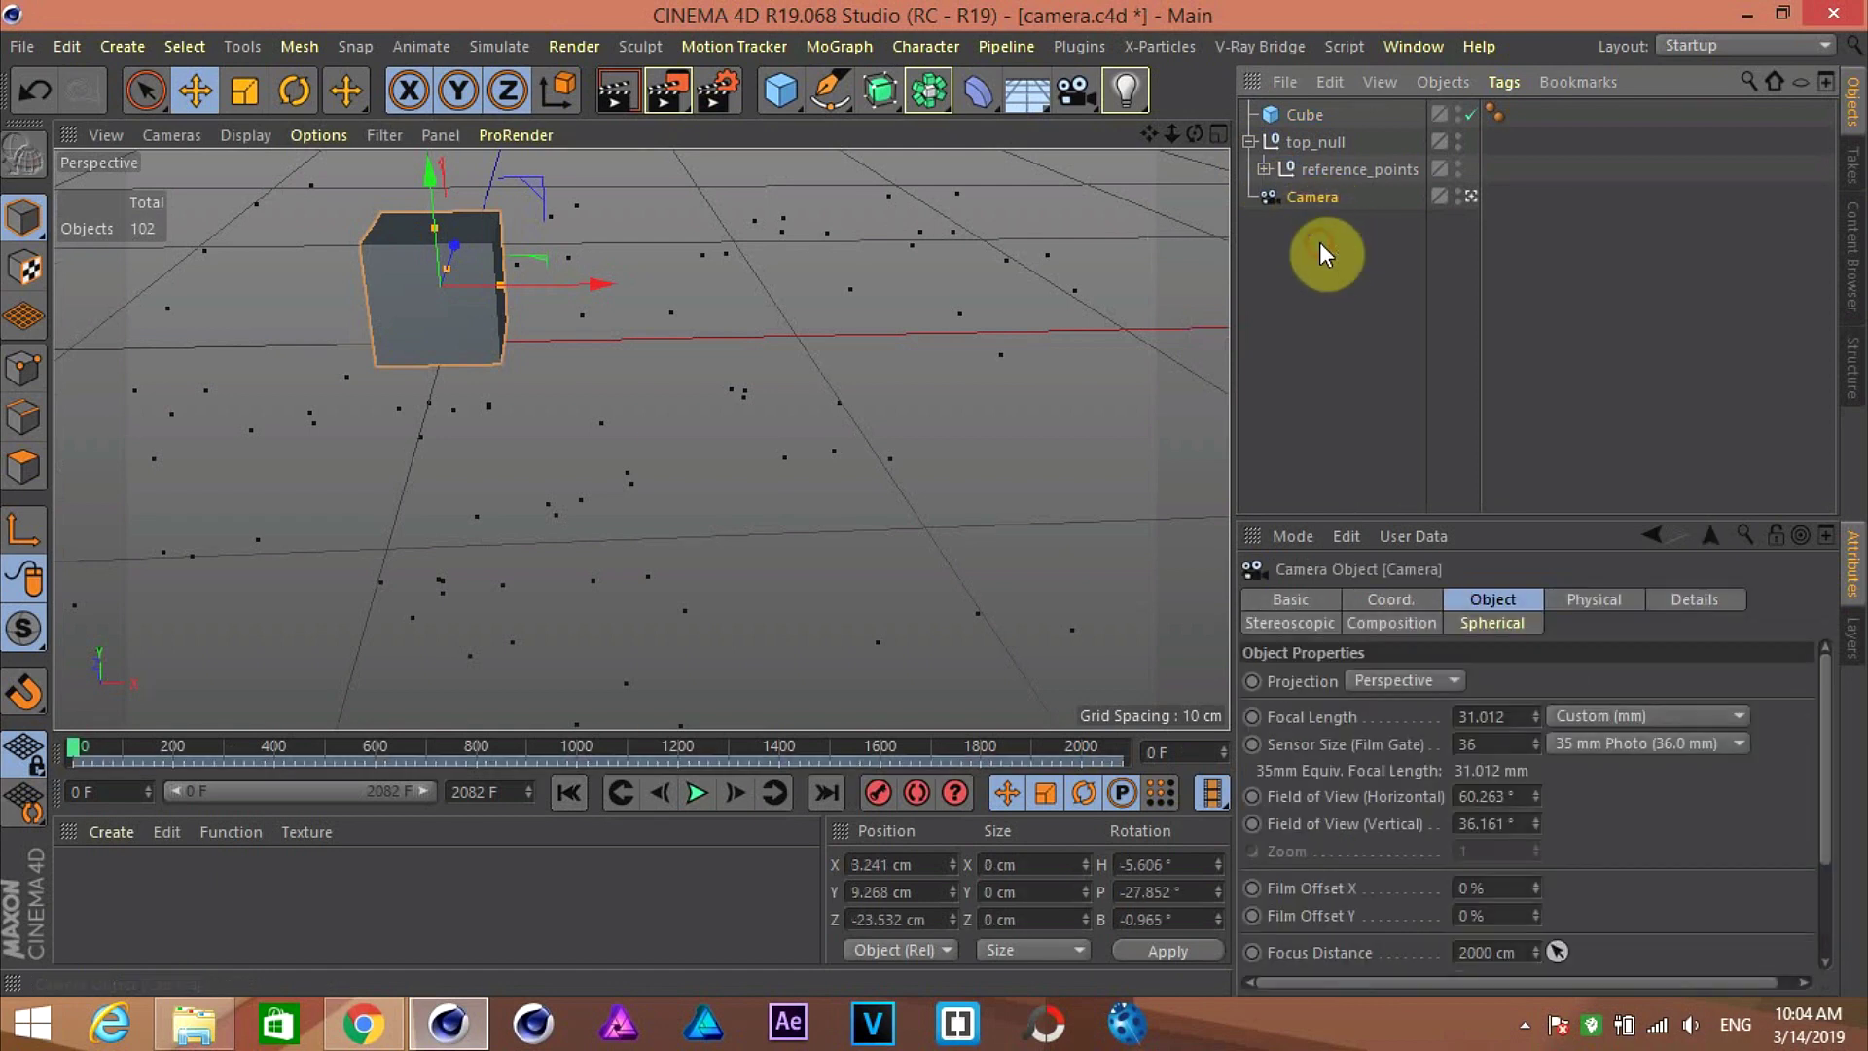
left_click(1304, 142)
key("Delete")
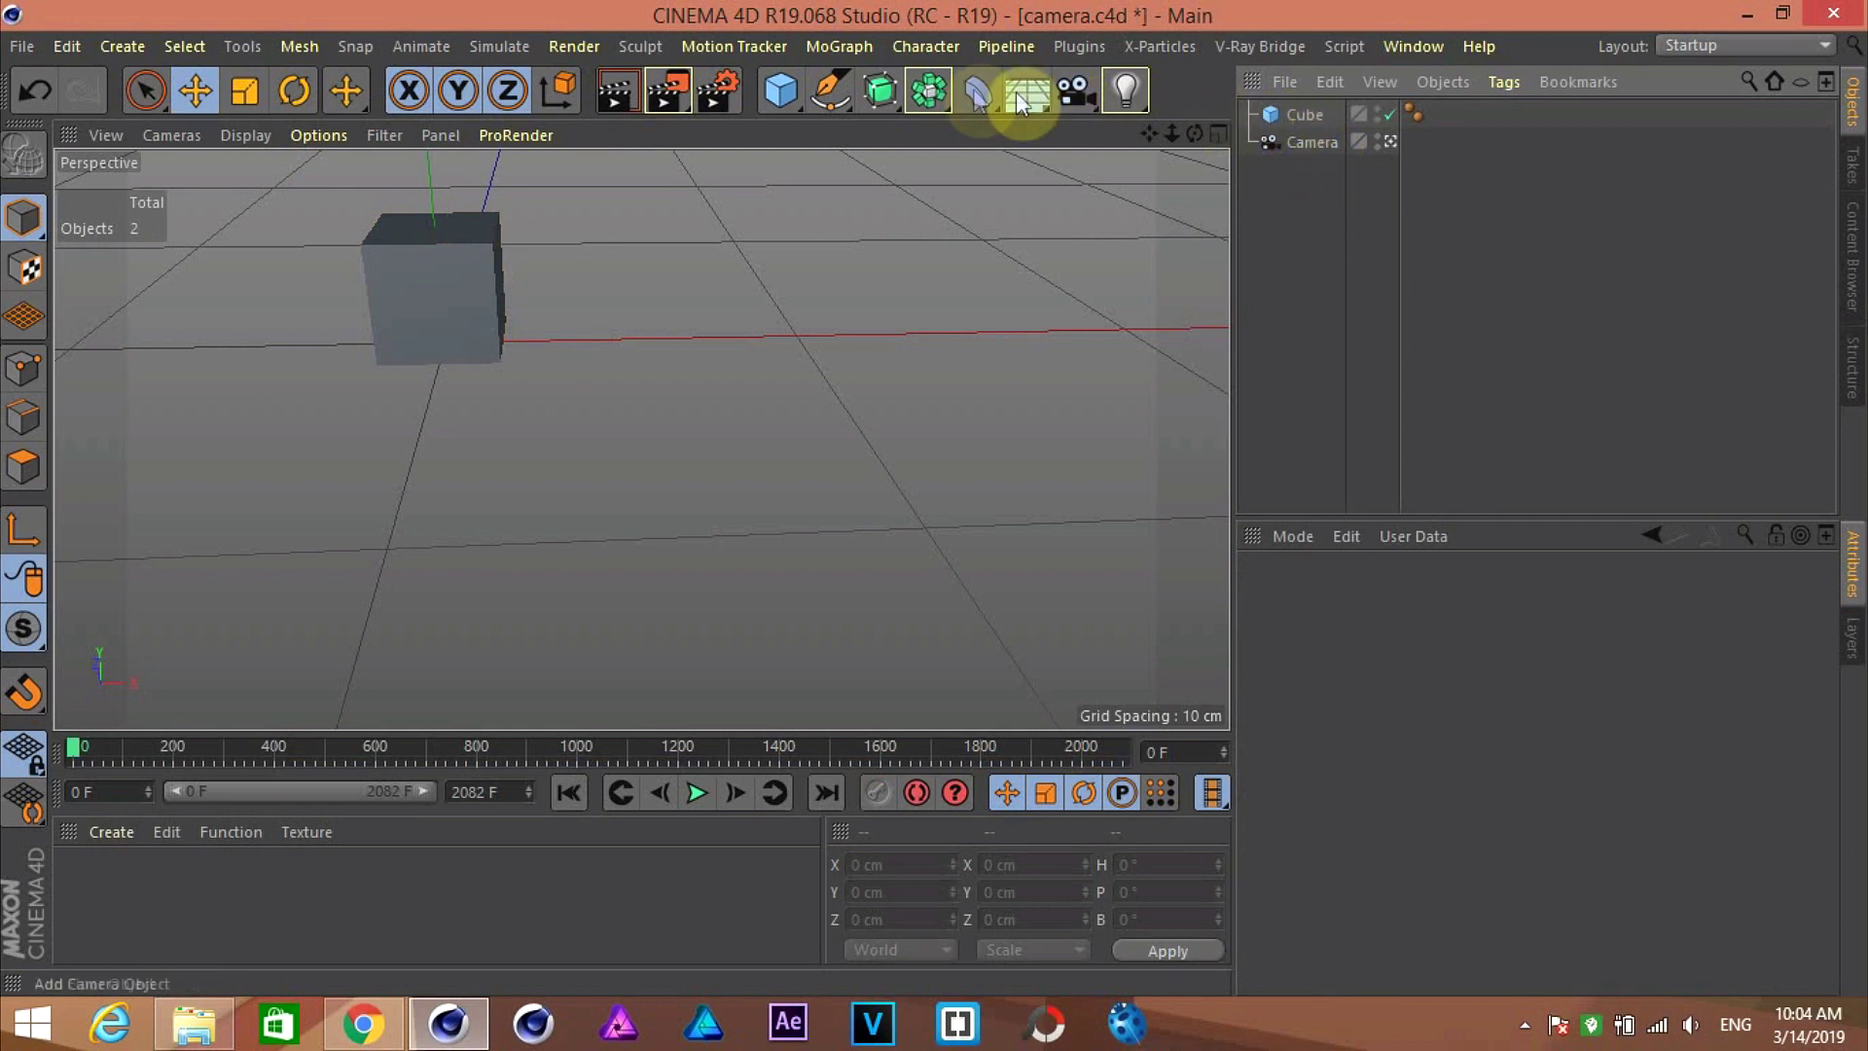
Step: Add a Motion Tracker and load original_000000 from Videos > img as its footage
left_click(756, 54)
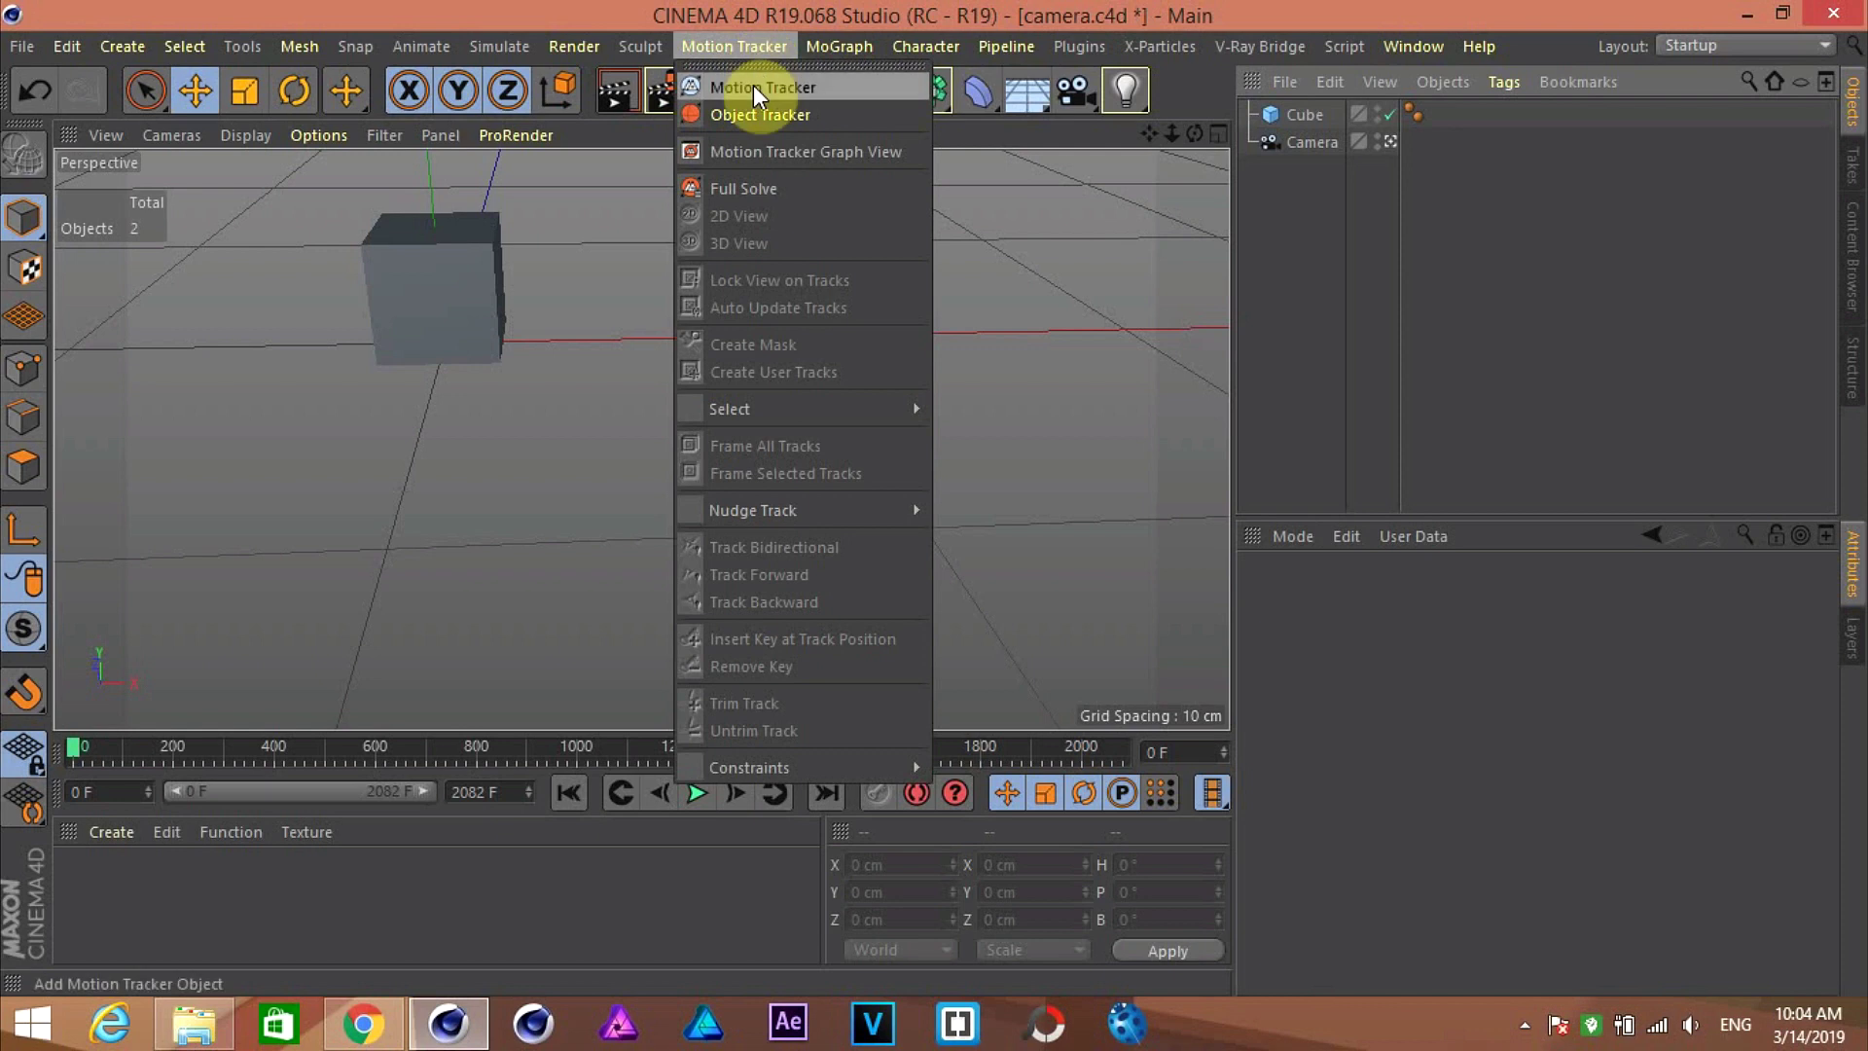
left_click(753, 85)
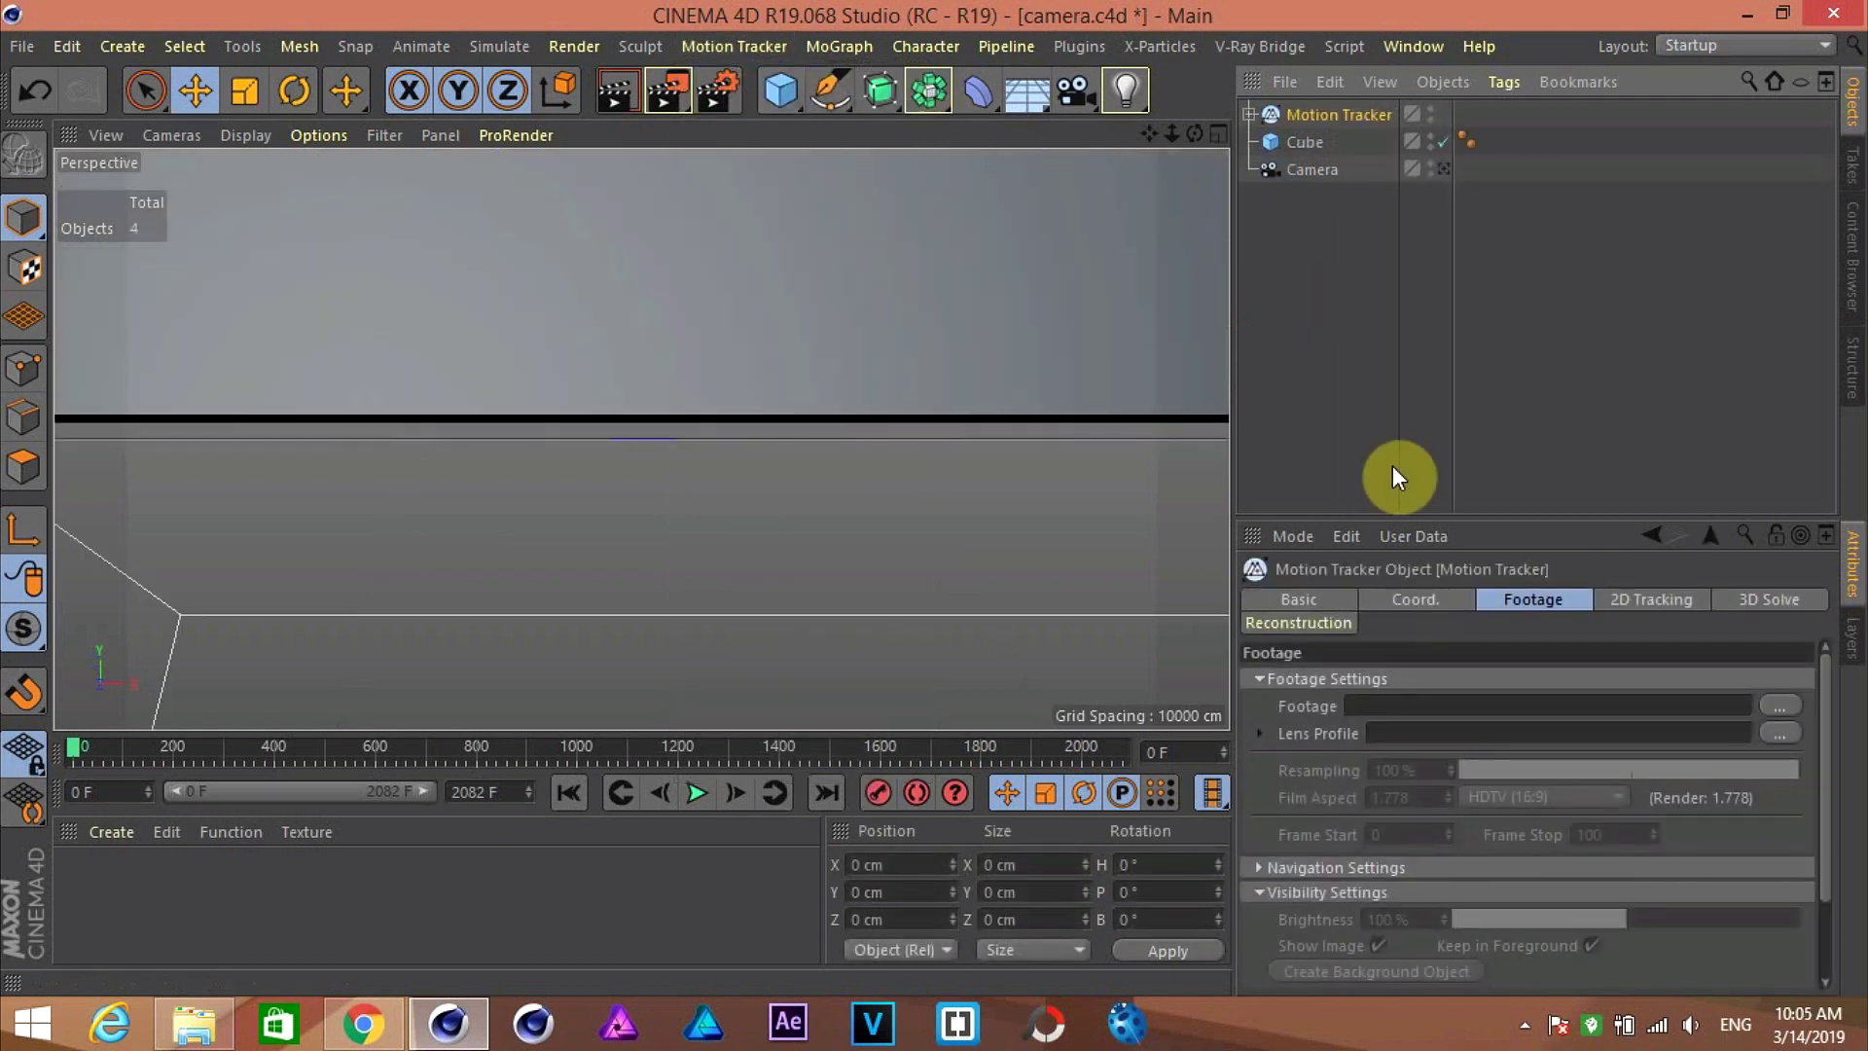
left_click(1786, 713)
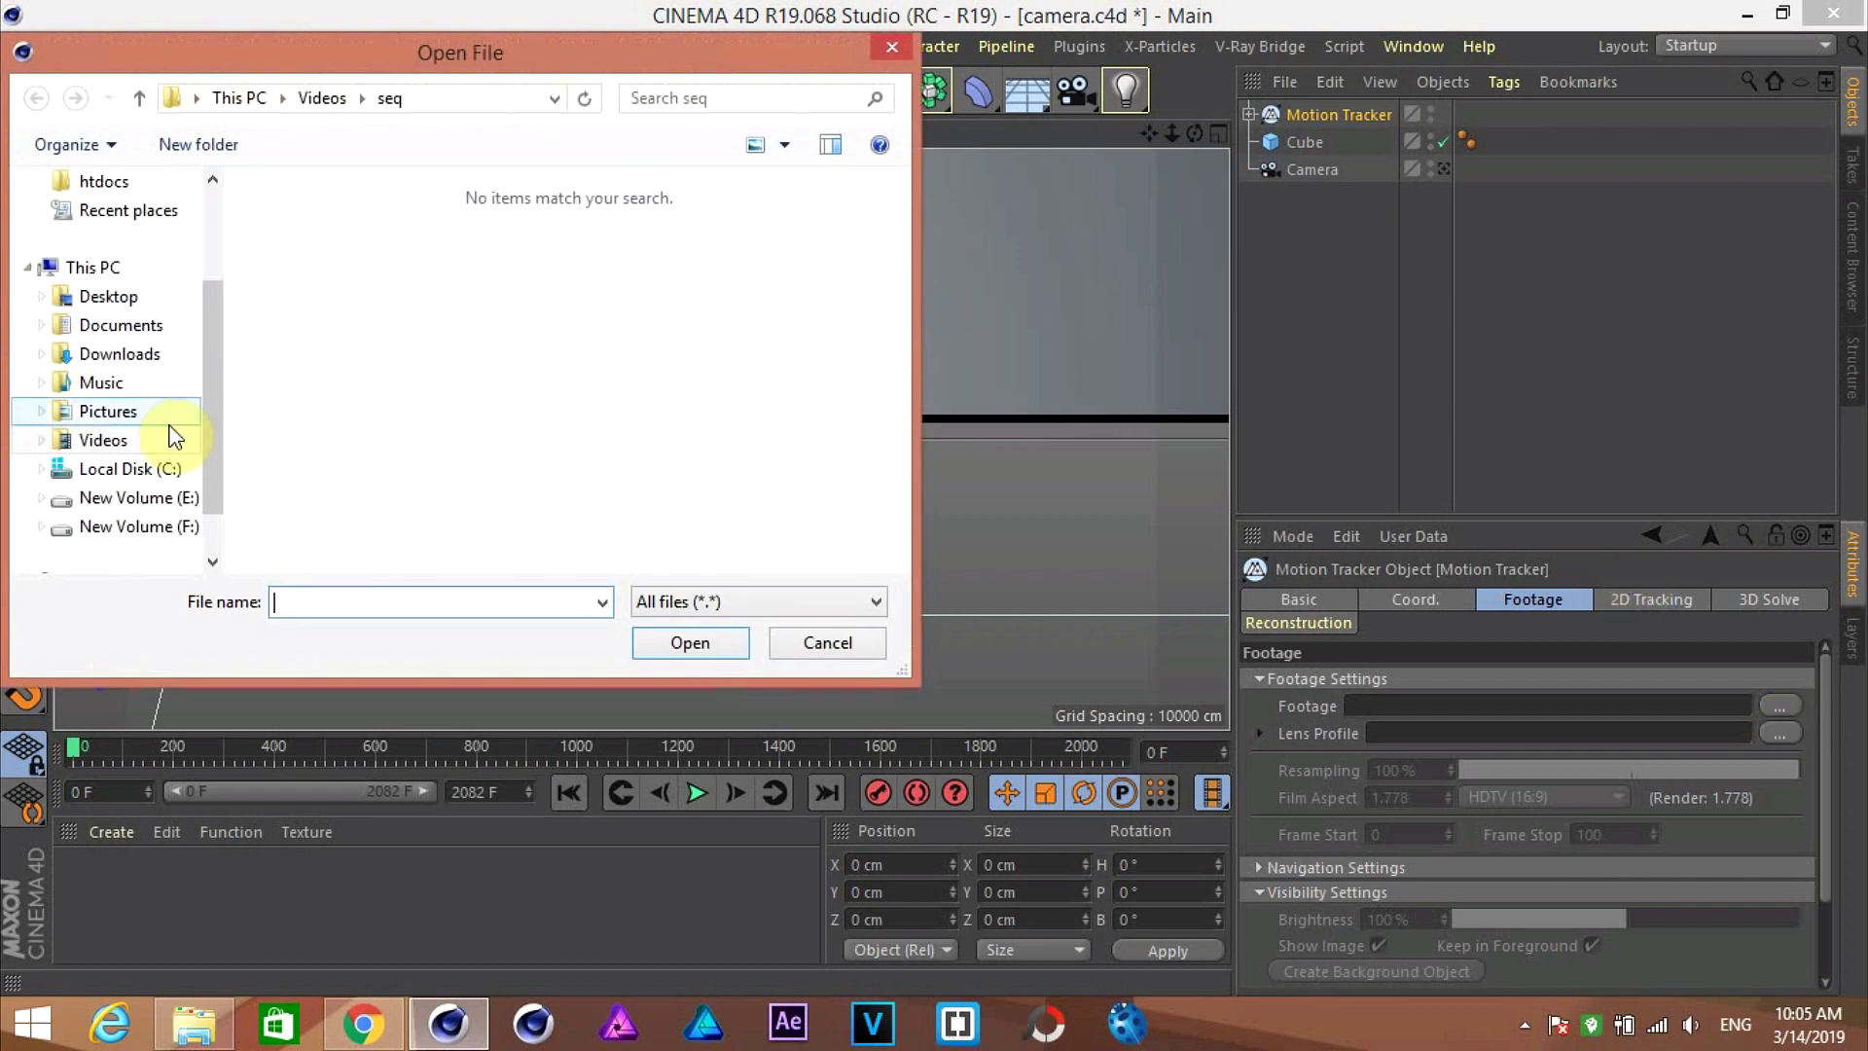
left_click(109, 440)
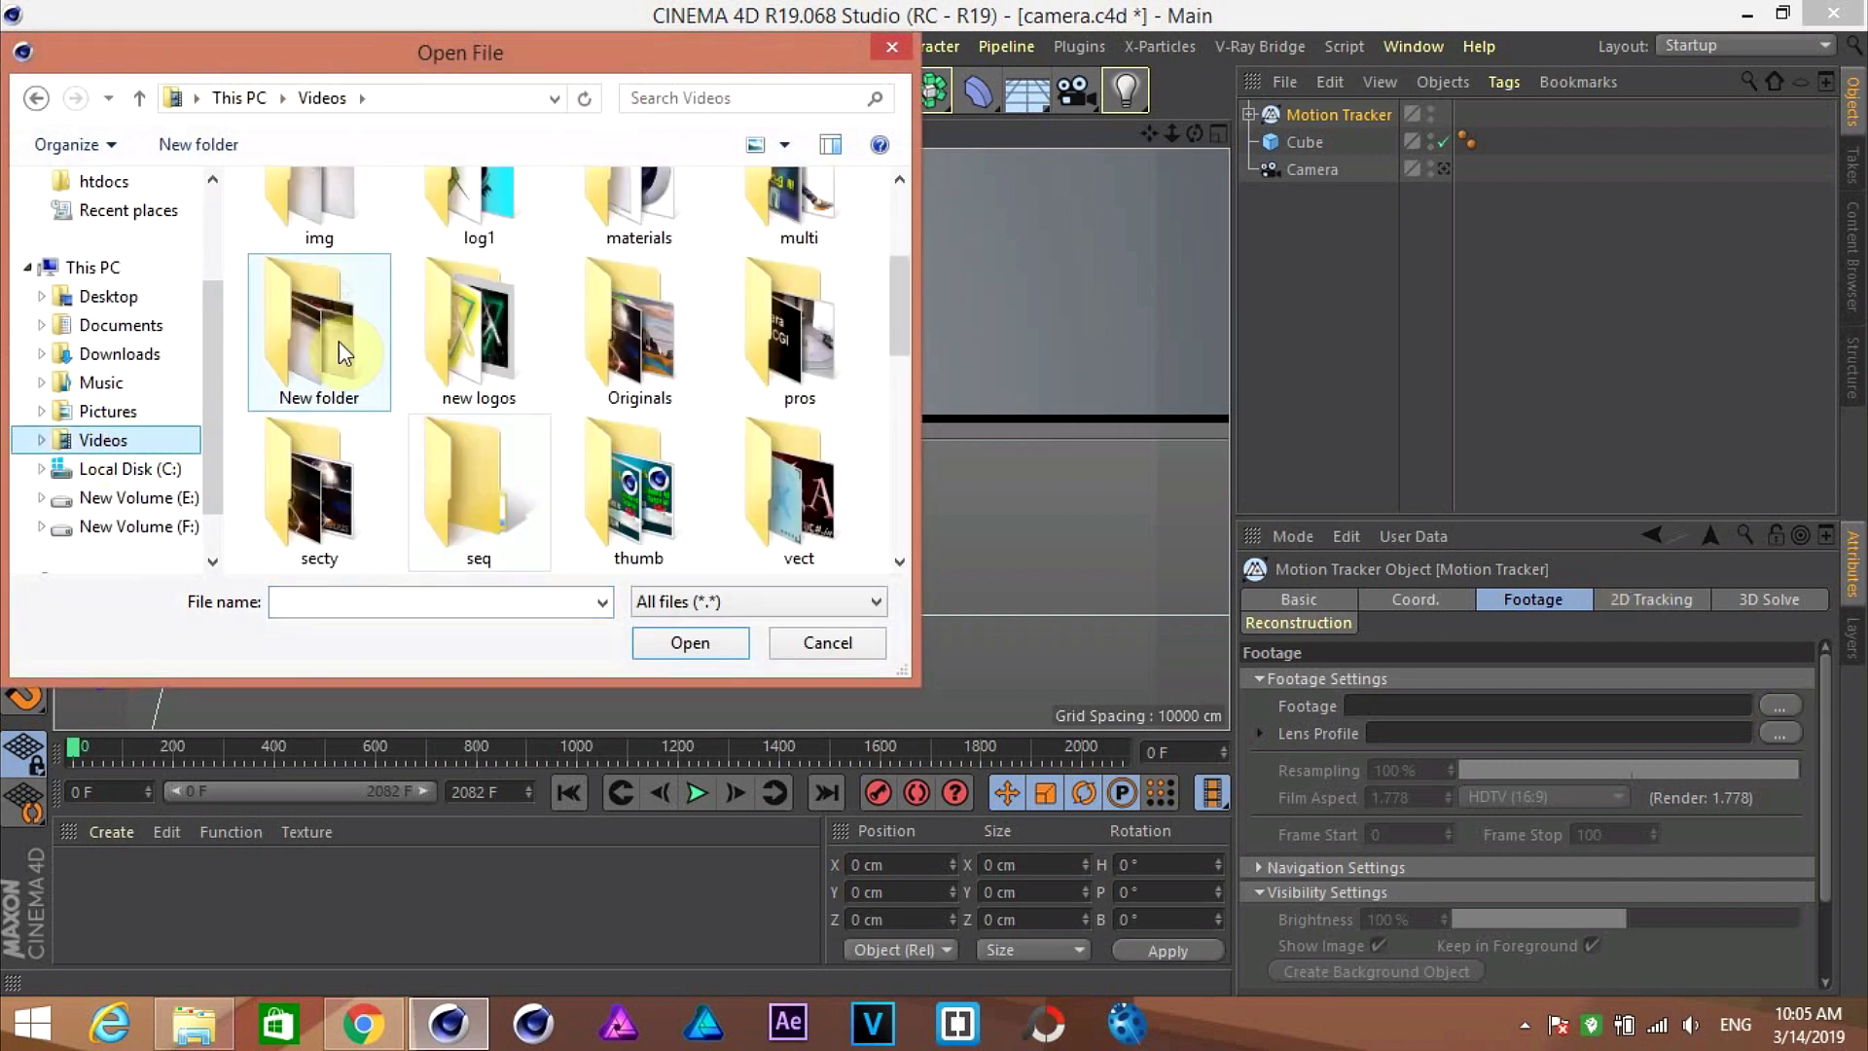
scroll(330, 226, "up", 1)
double_click(330, 226)
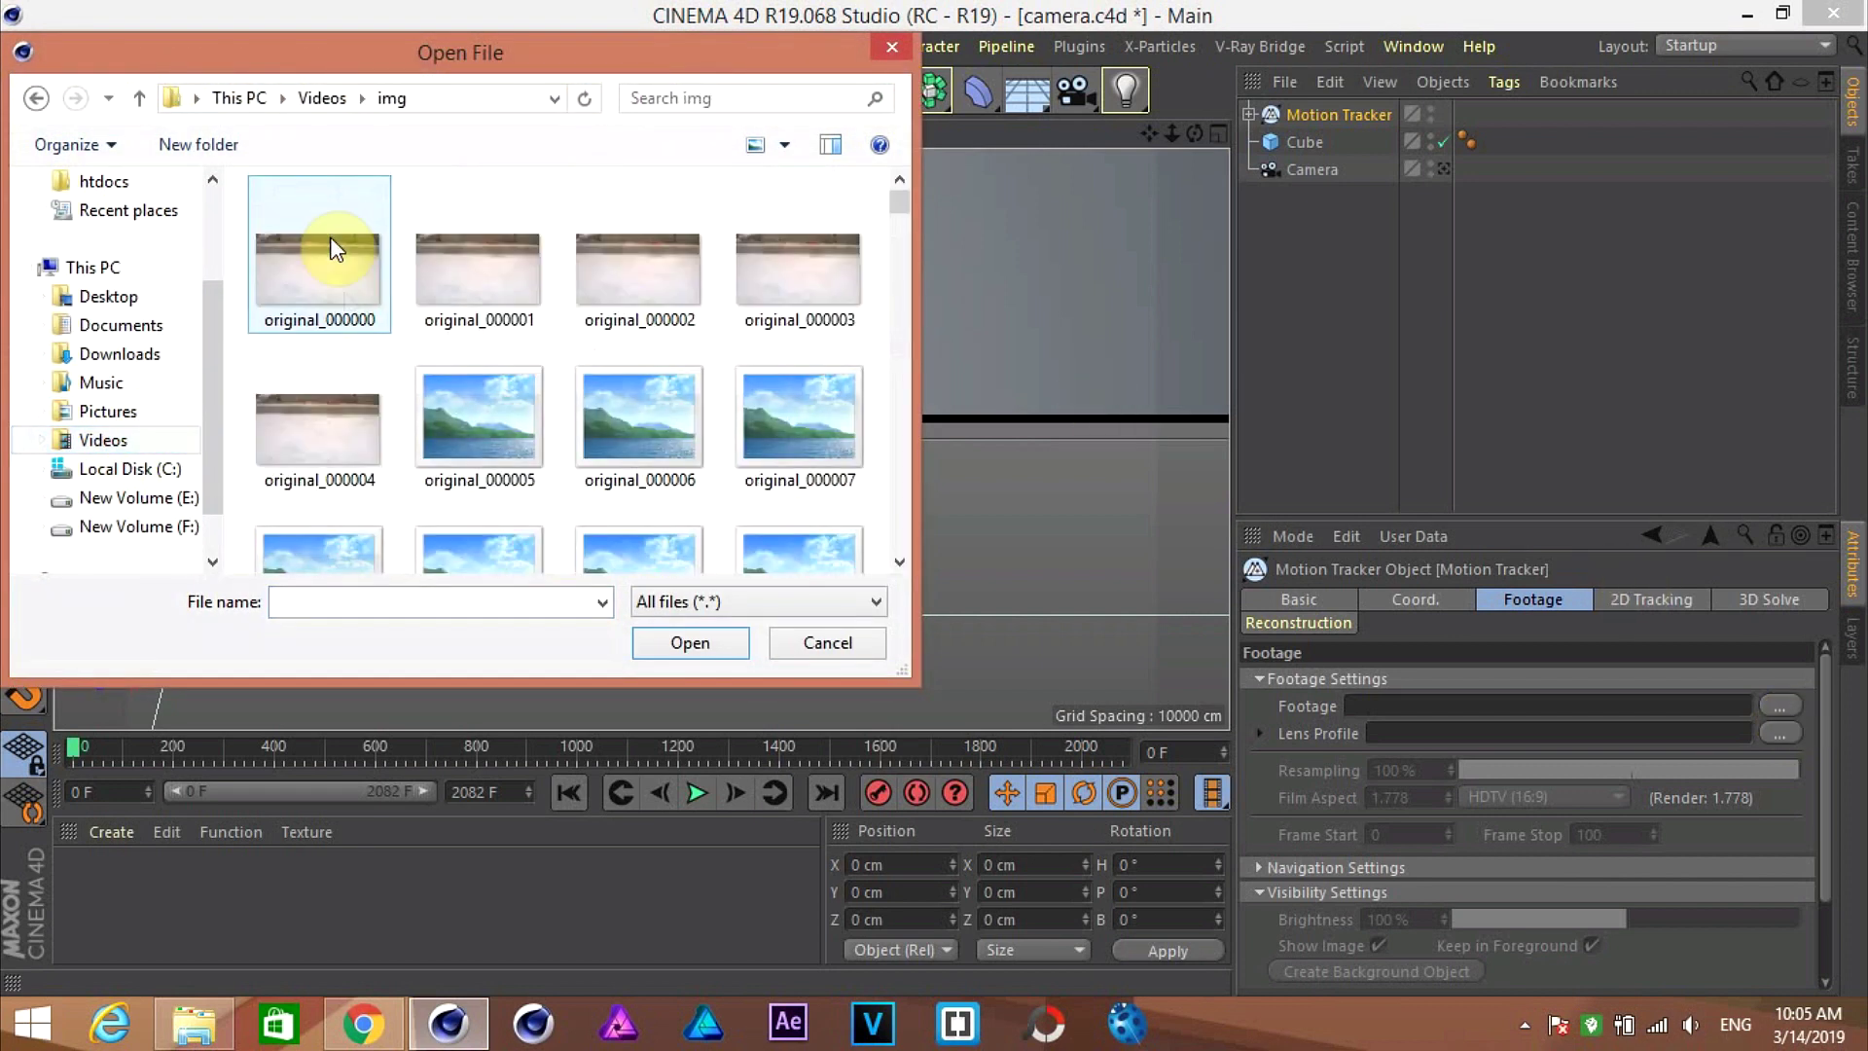
left_click(319, 278)
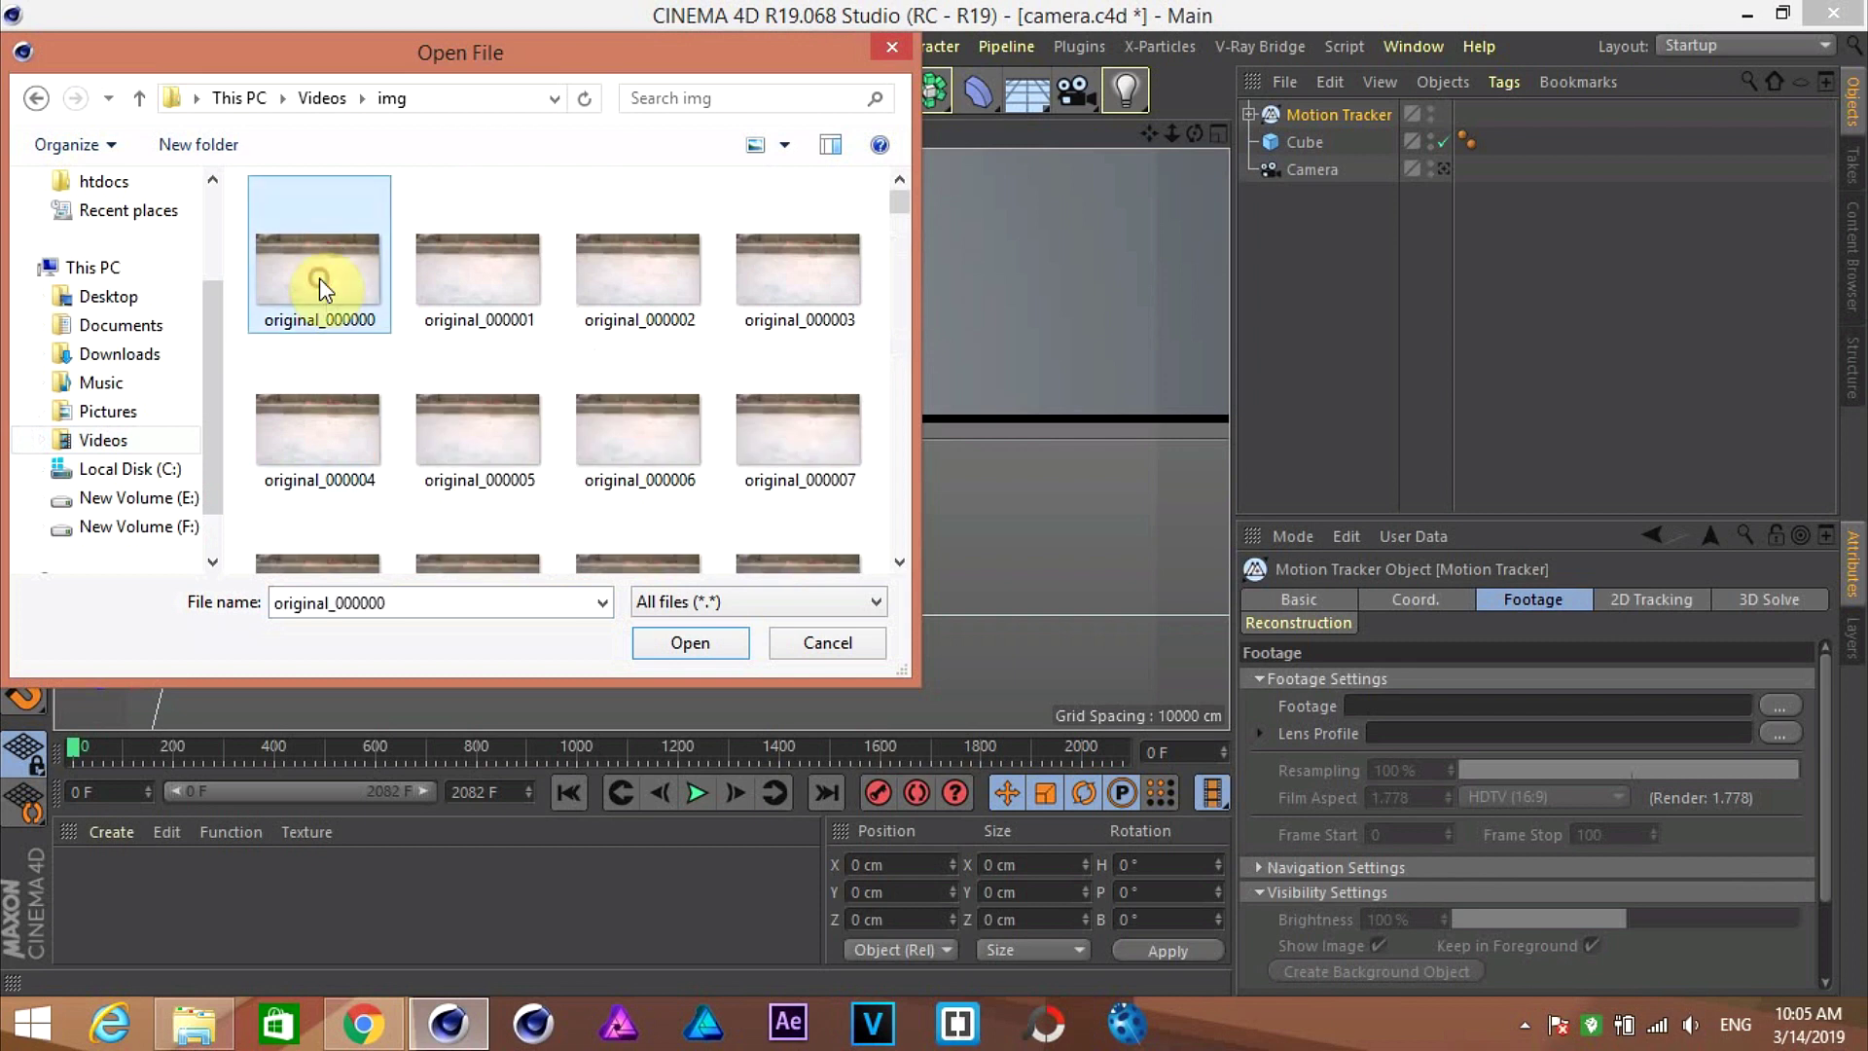
left_click(664, 644)
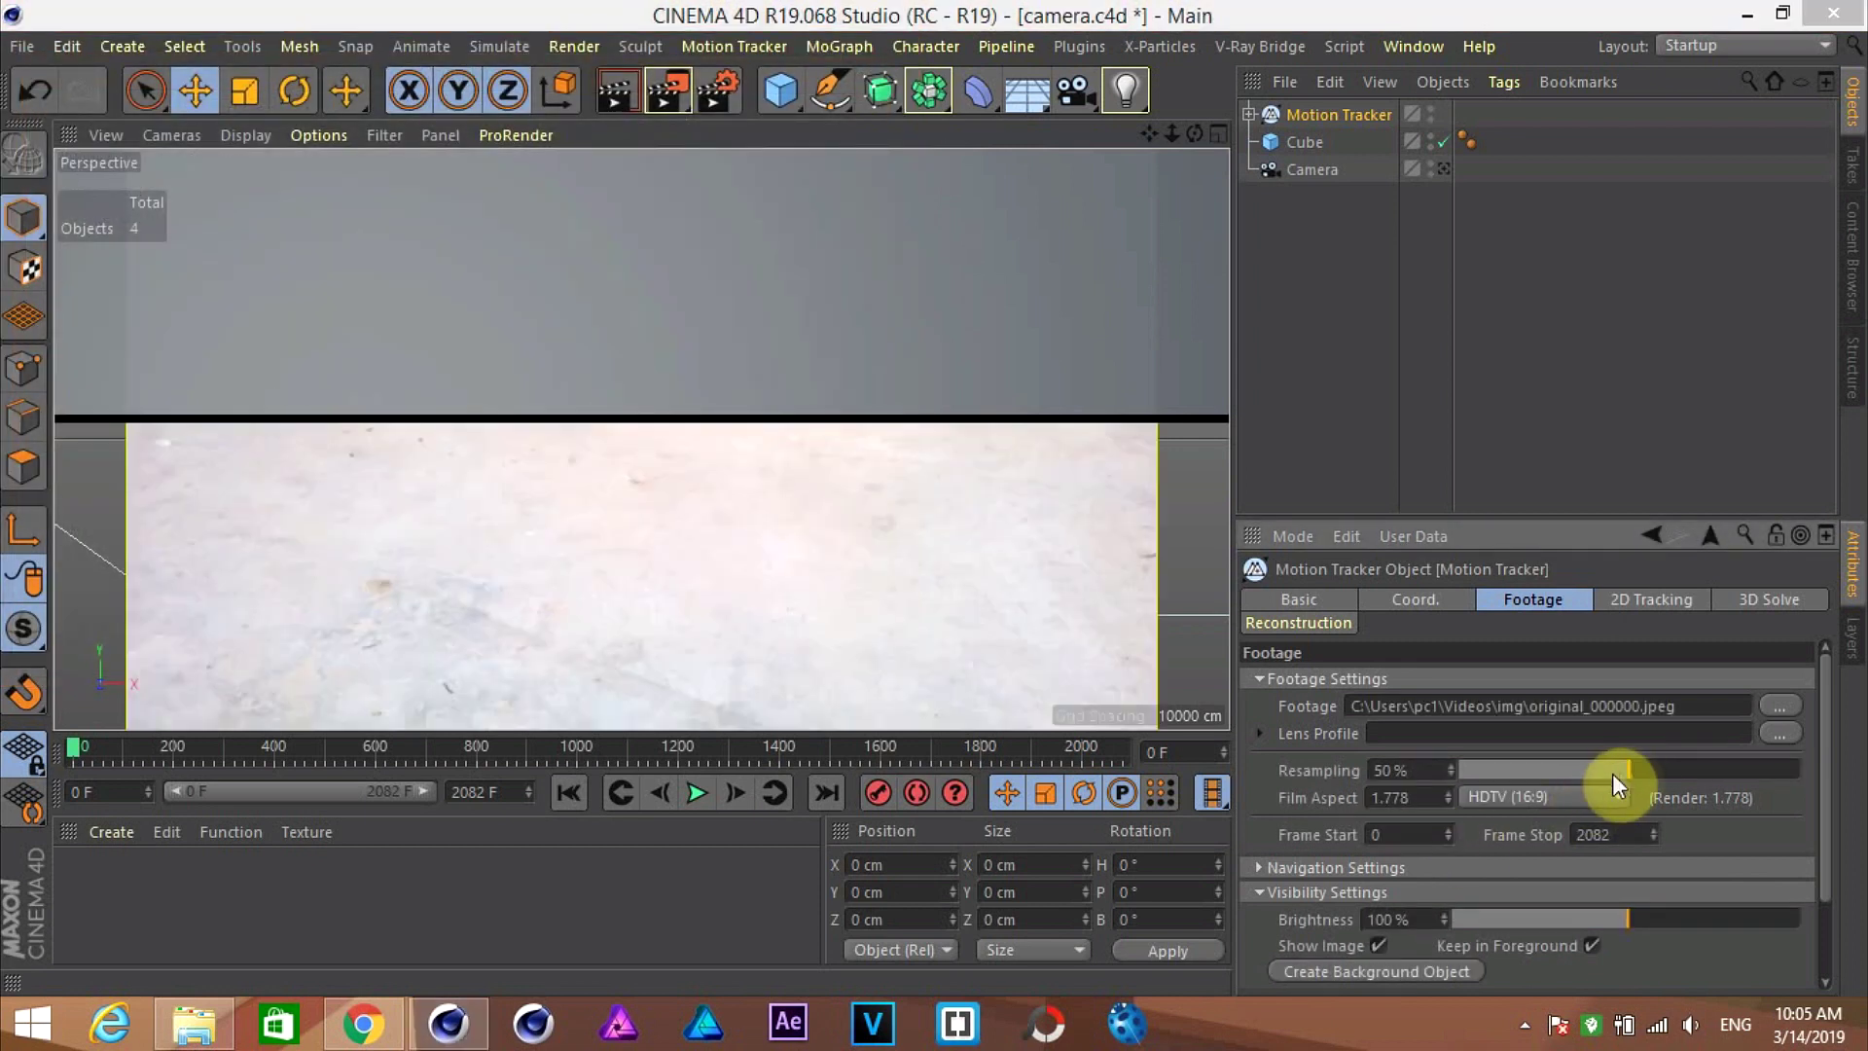
Step: Set footage resampling to 100% and create a Background object showing the footage
left_click_drag(1656, 768, 1835, 770)
left_click(1442, 168)
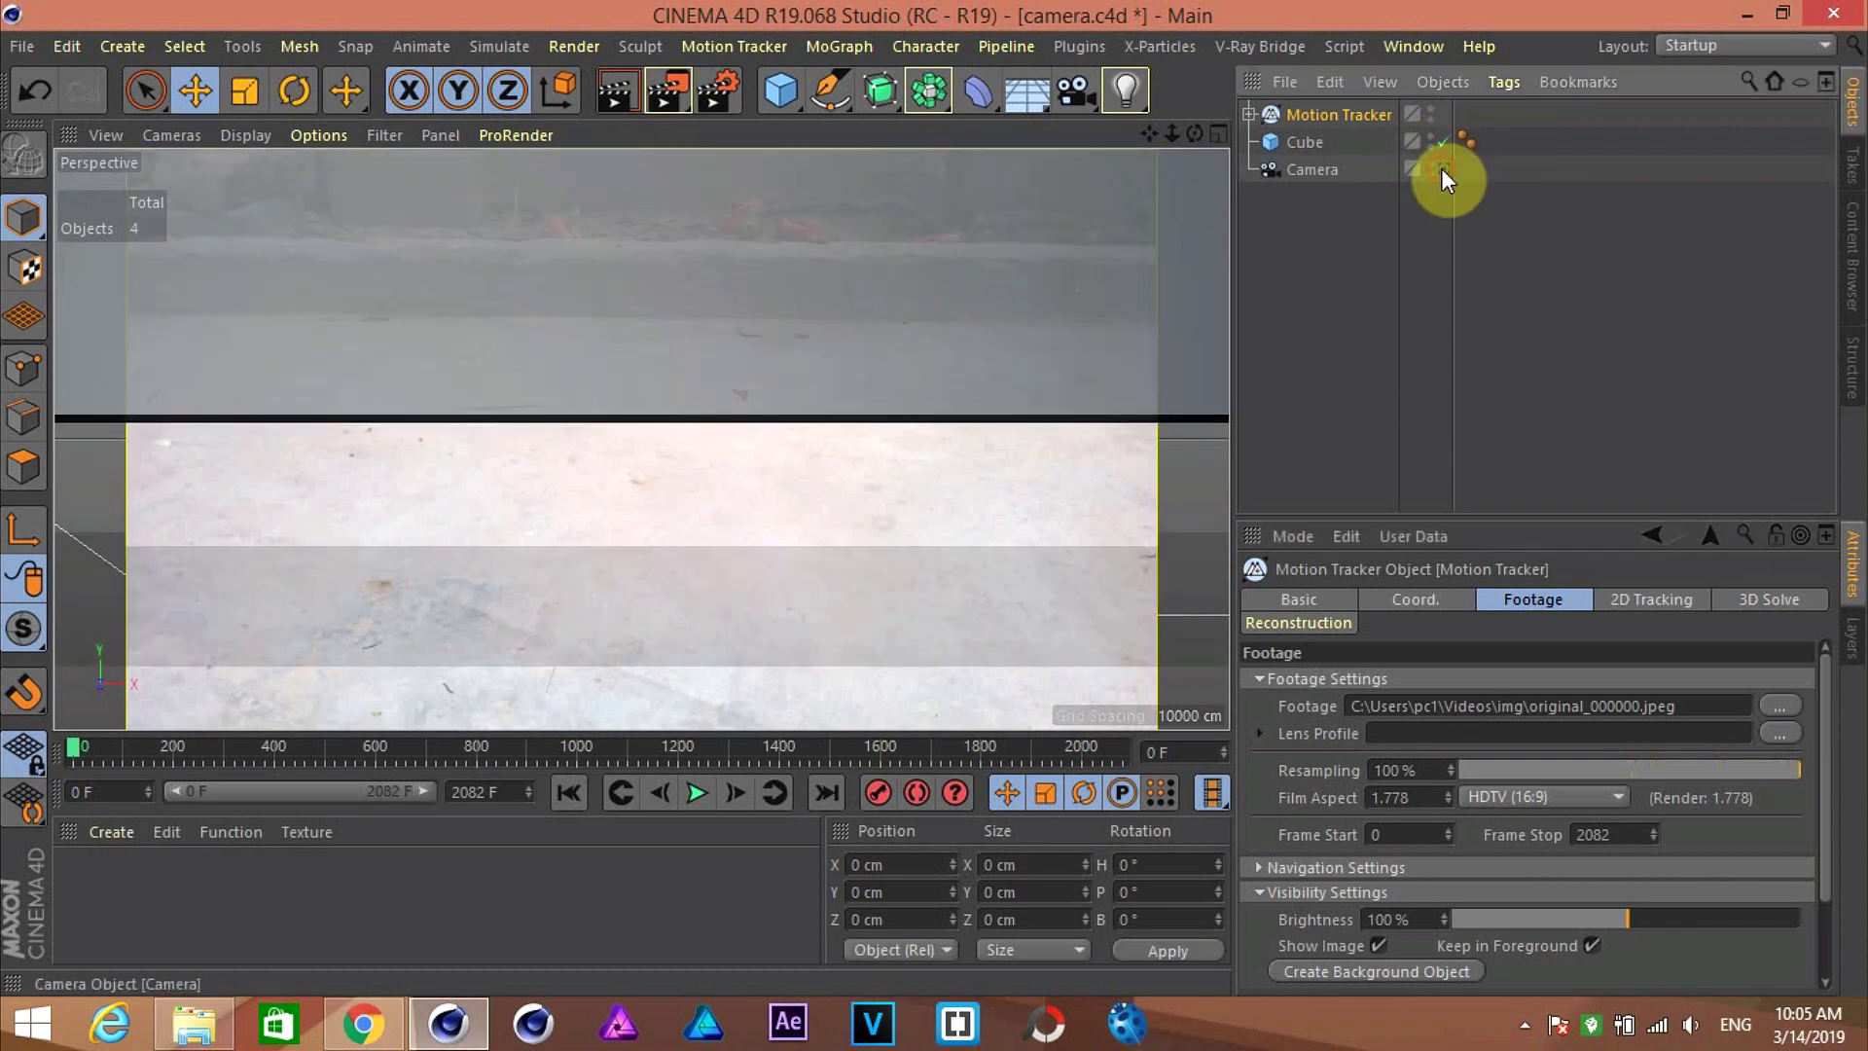
left_click(1442, 168)
left_click(1364, 970)
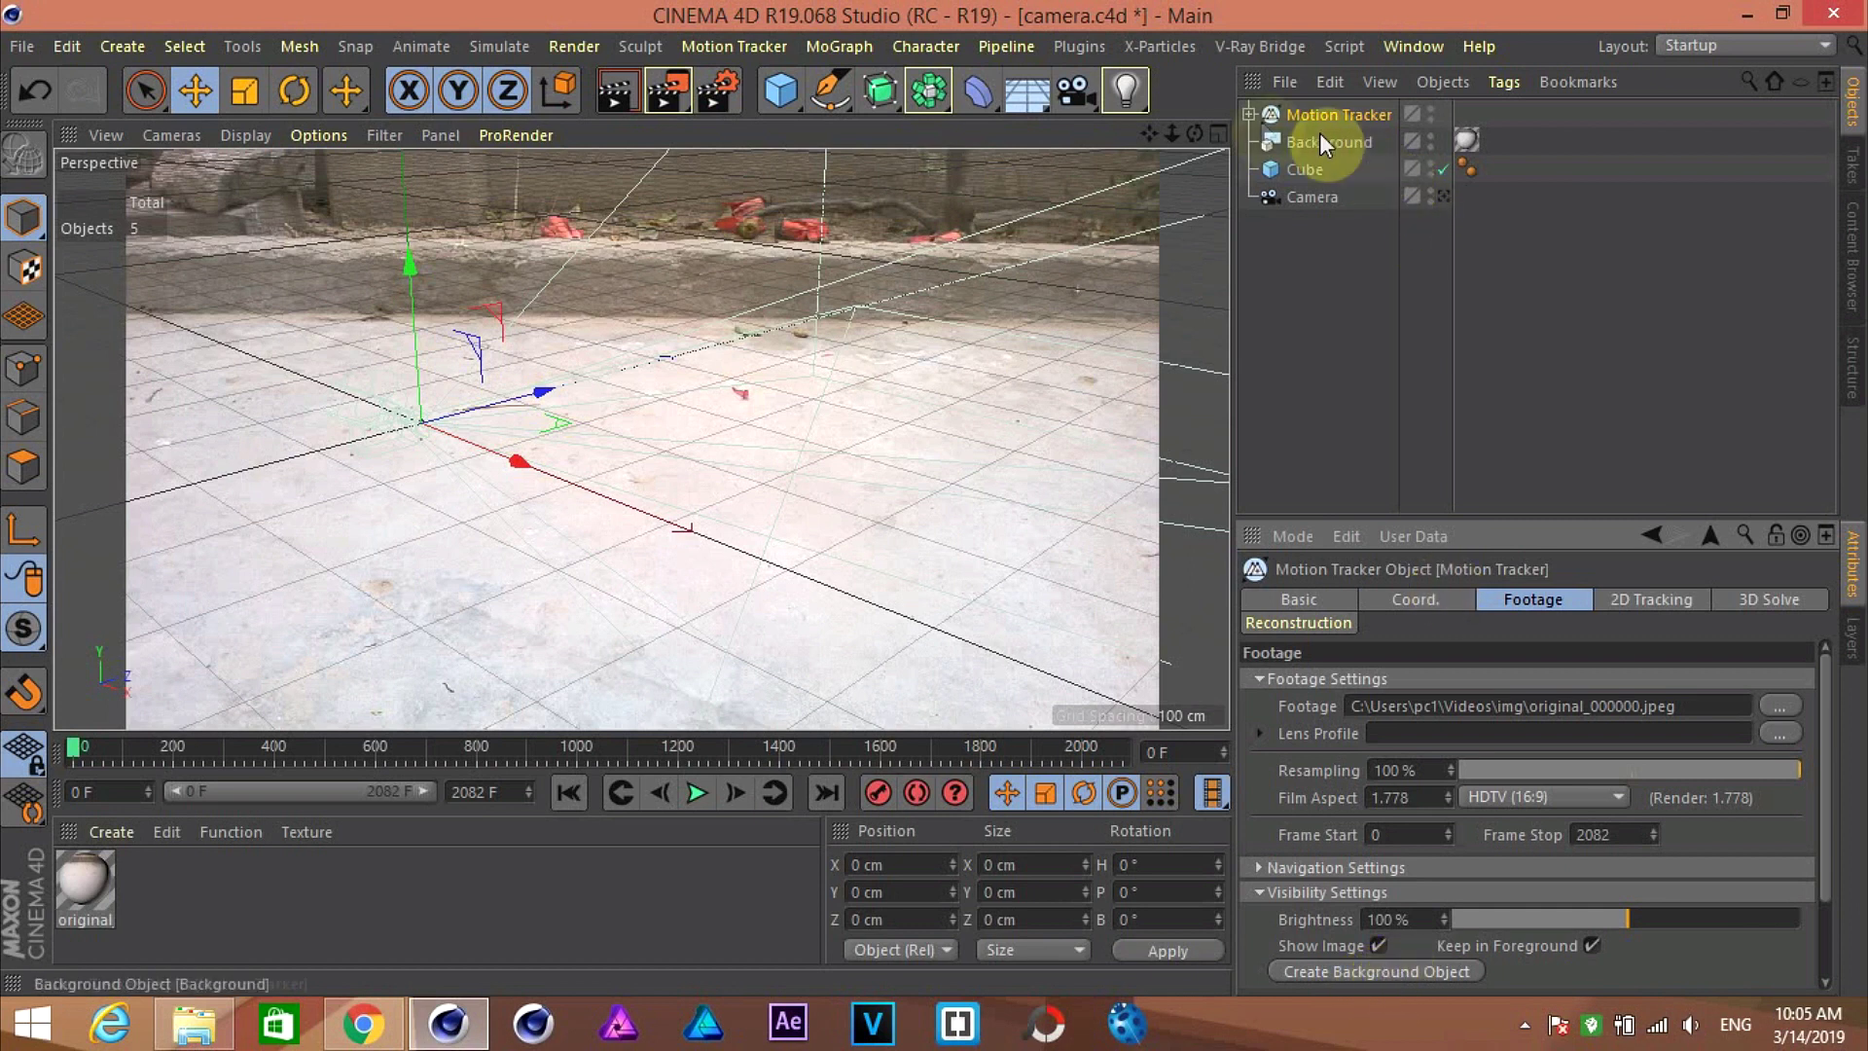
left_click(1249, 113)
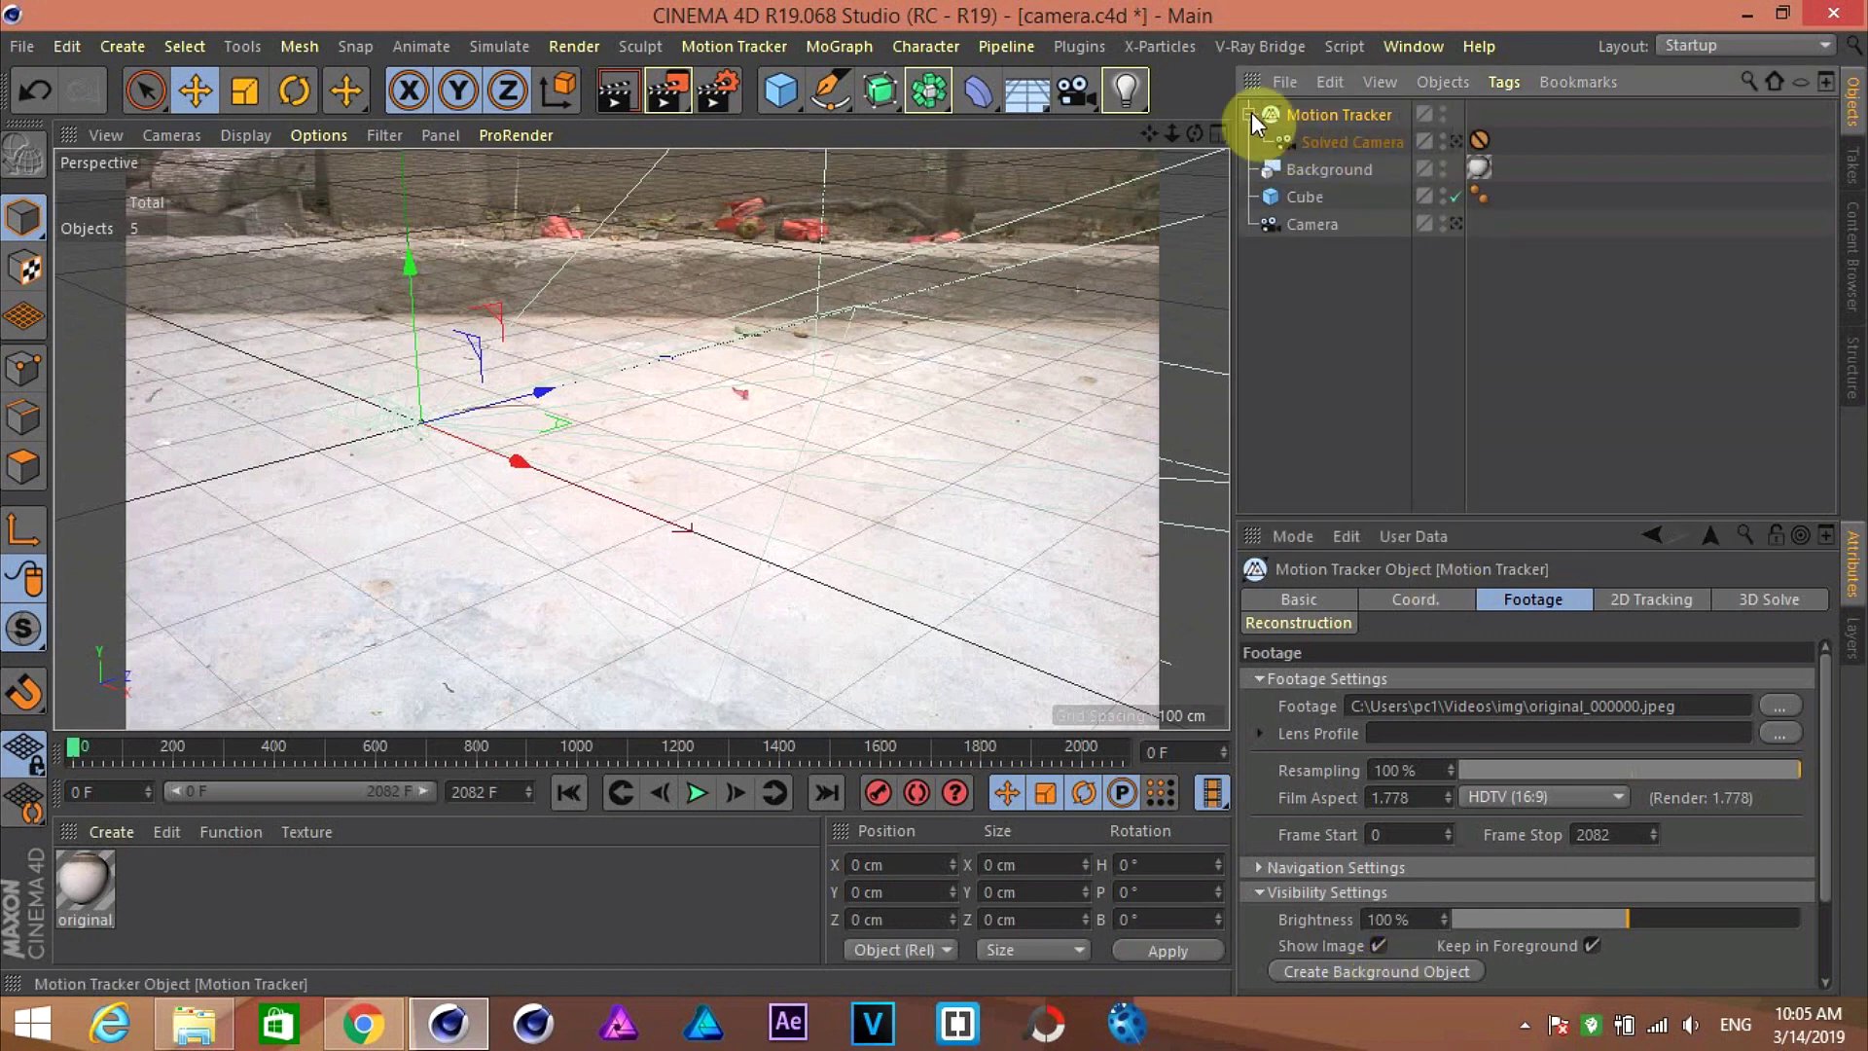
left_click(1251, 114)
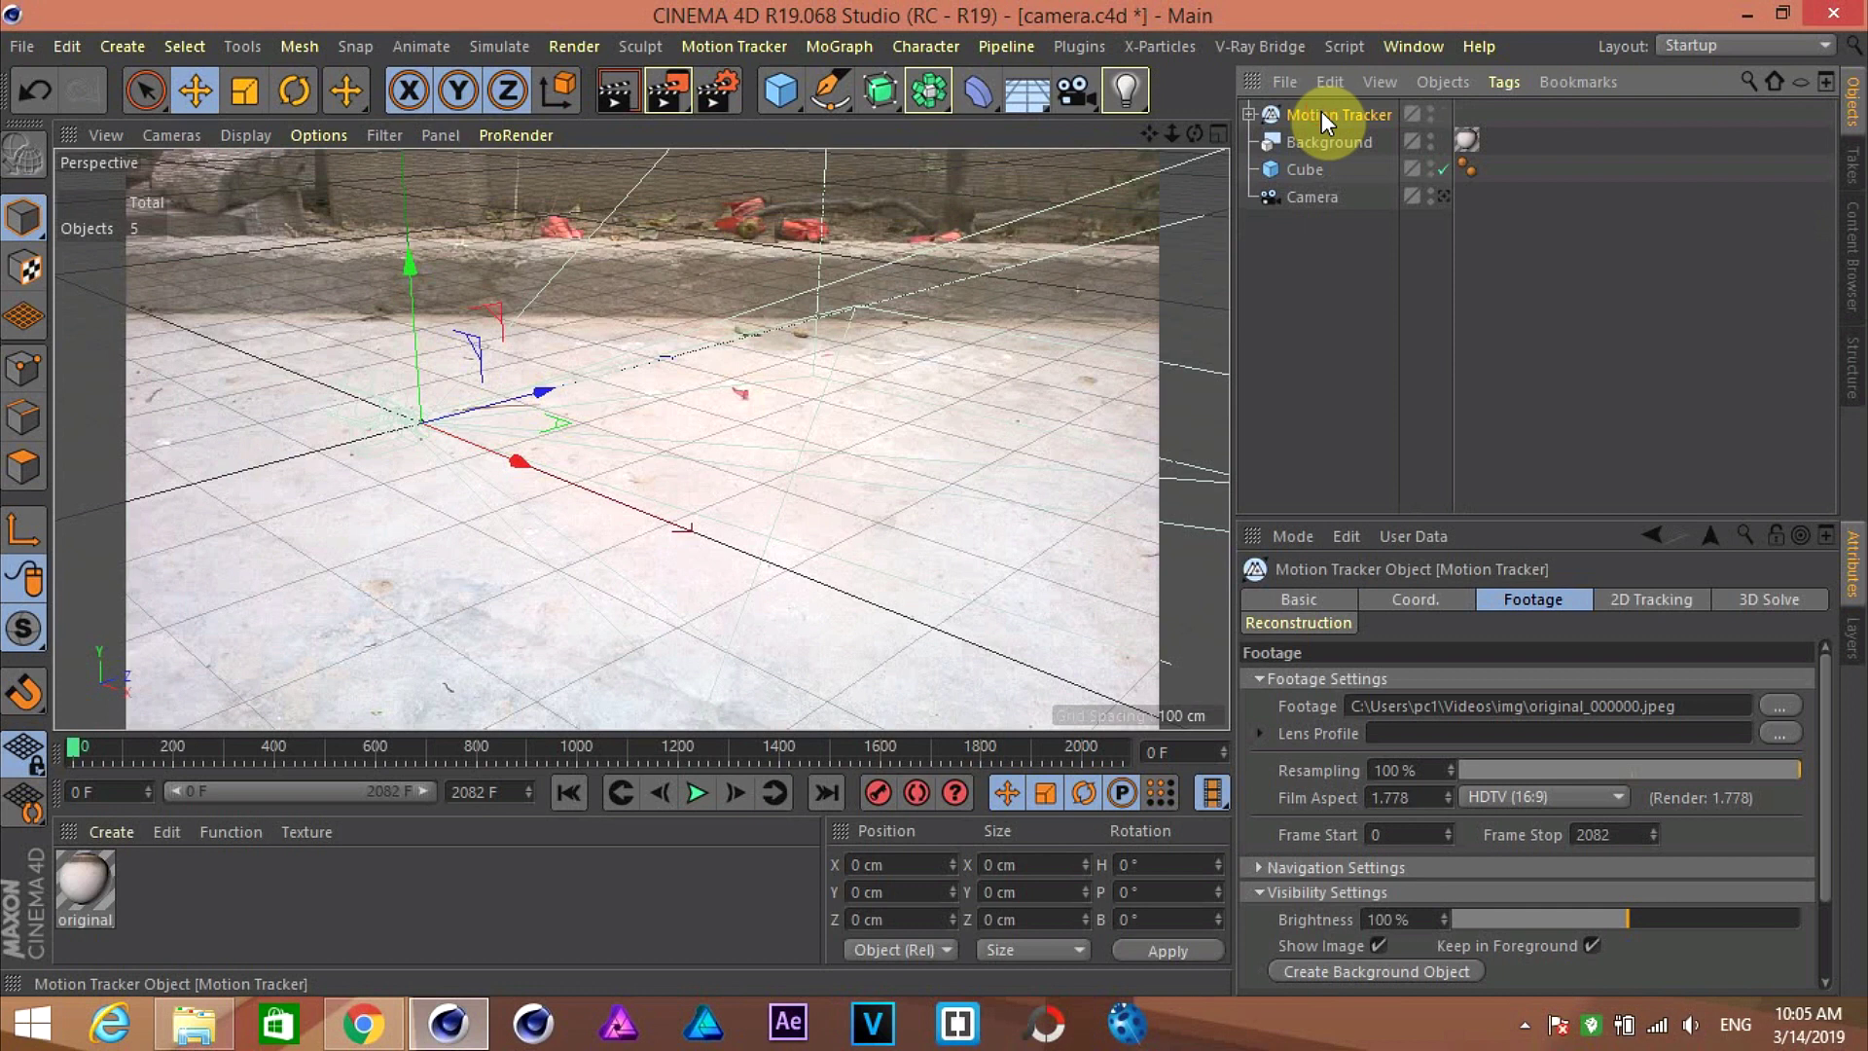
Step: Delete the Motion Tracker and play the footage through the Camera to check the cube
key("Delete")
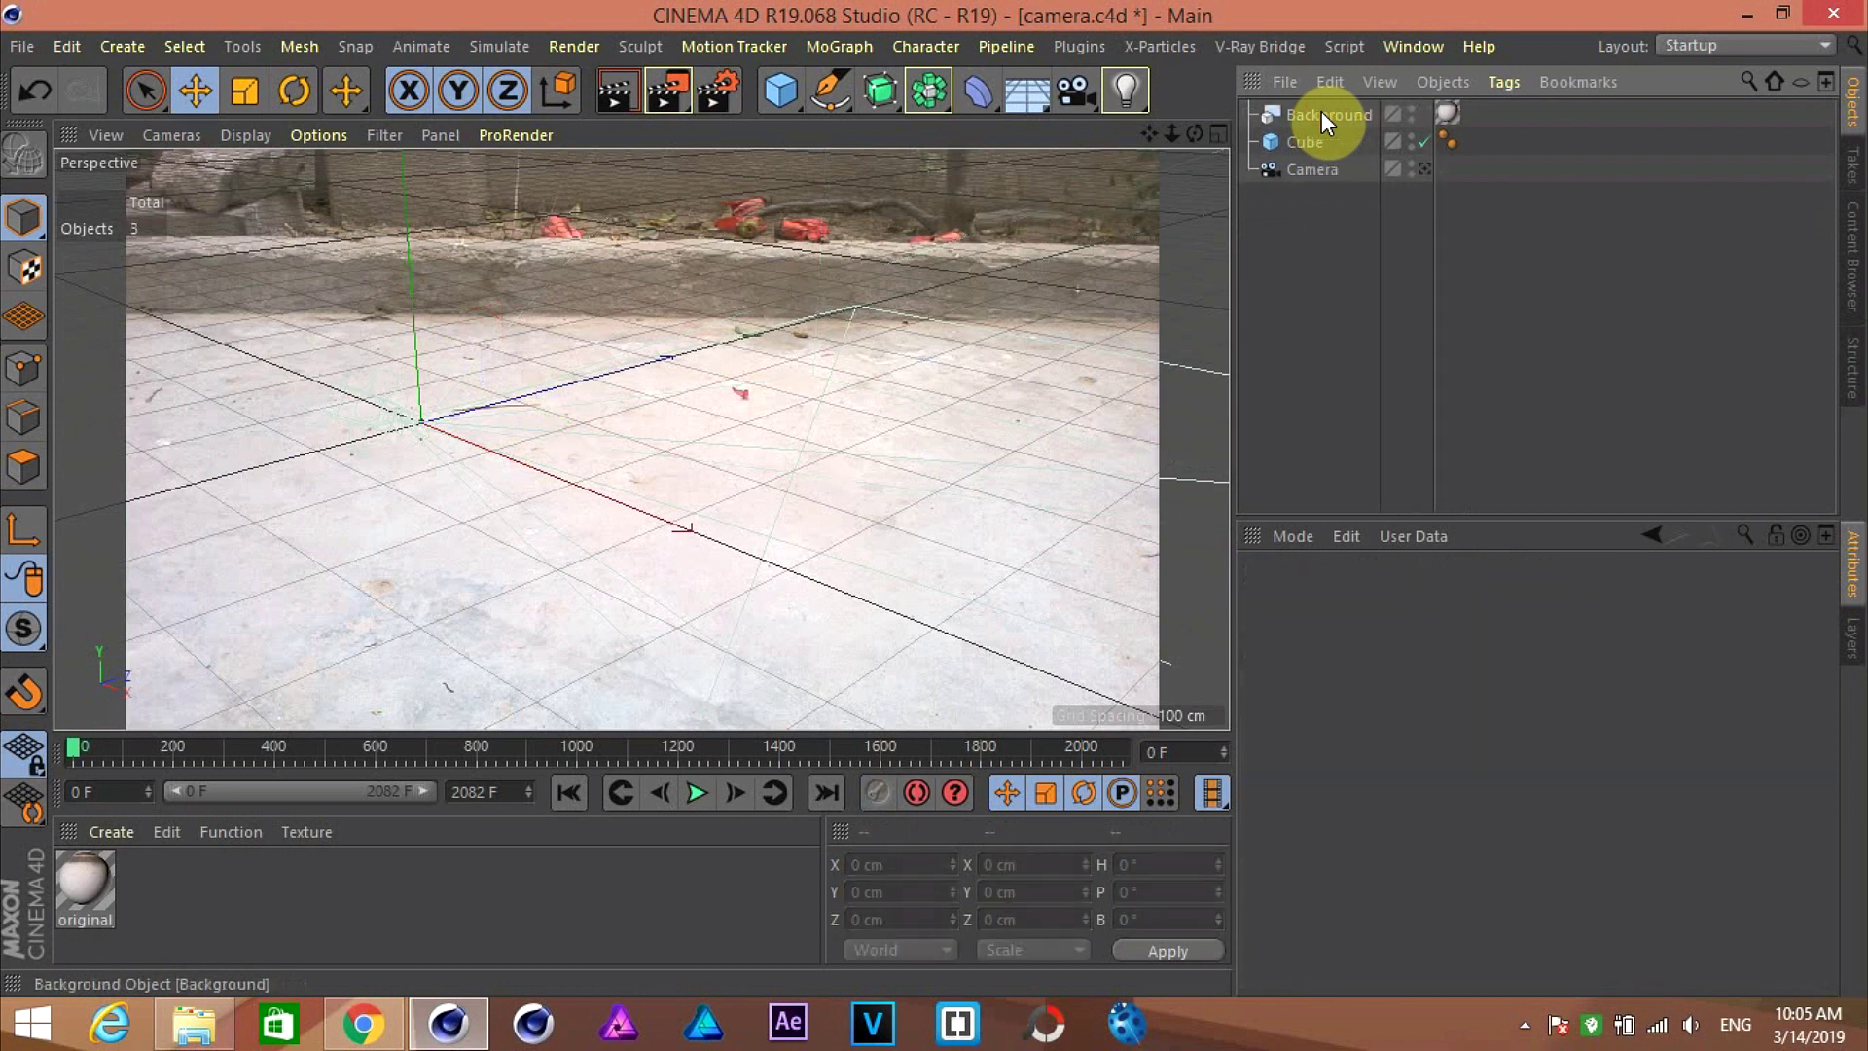
left_click(1424, 169)
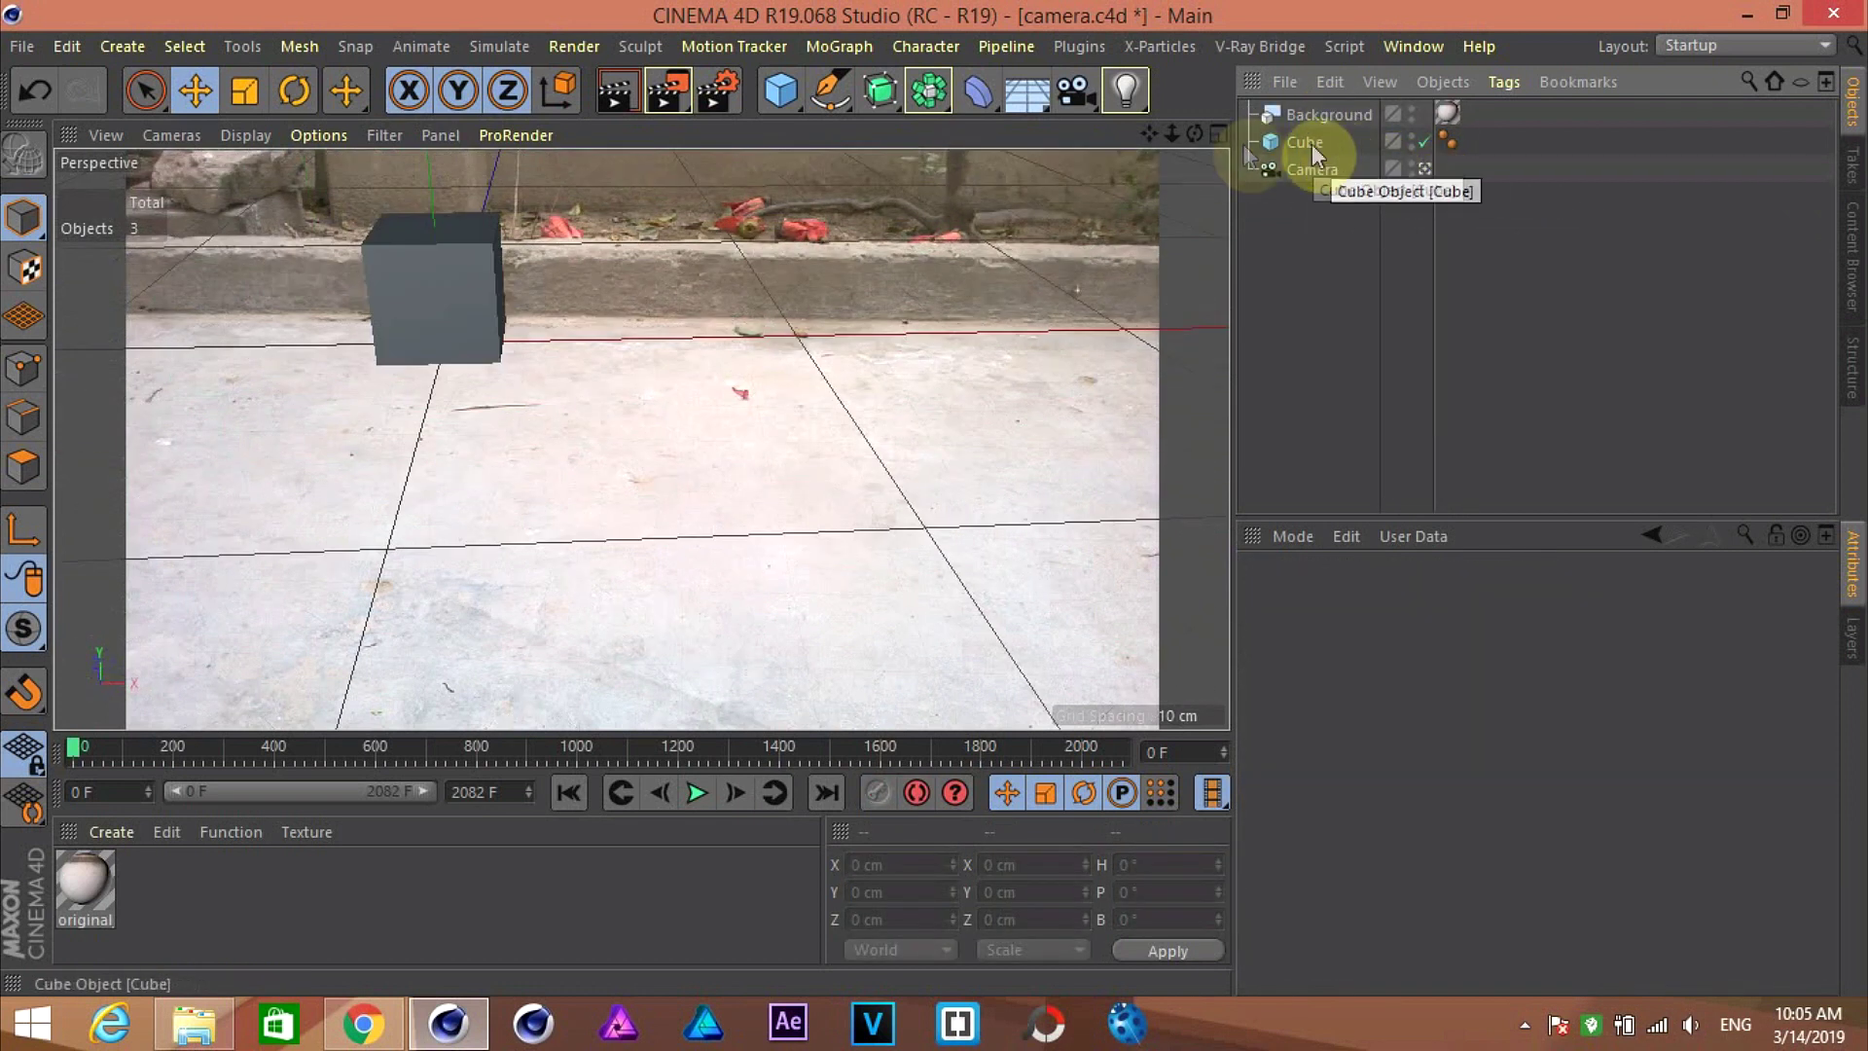
left_click(702, 794)
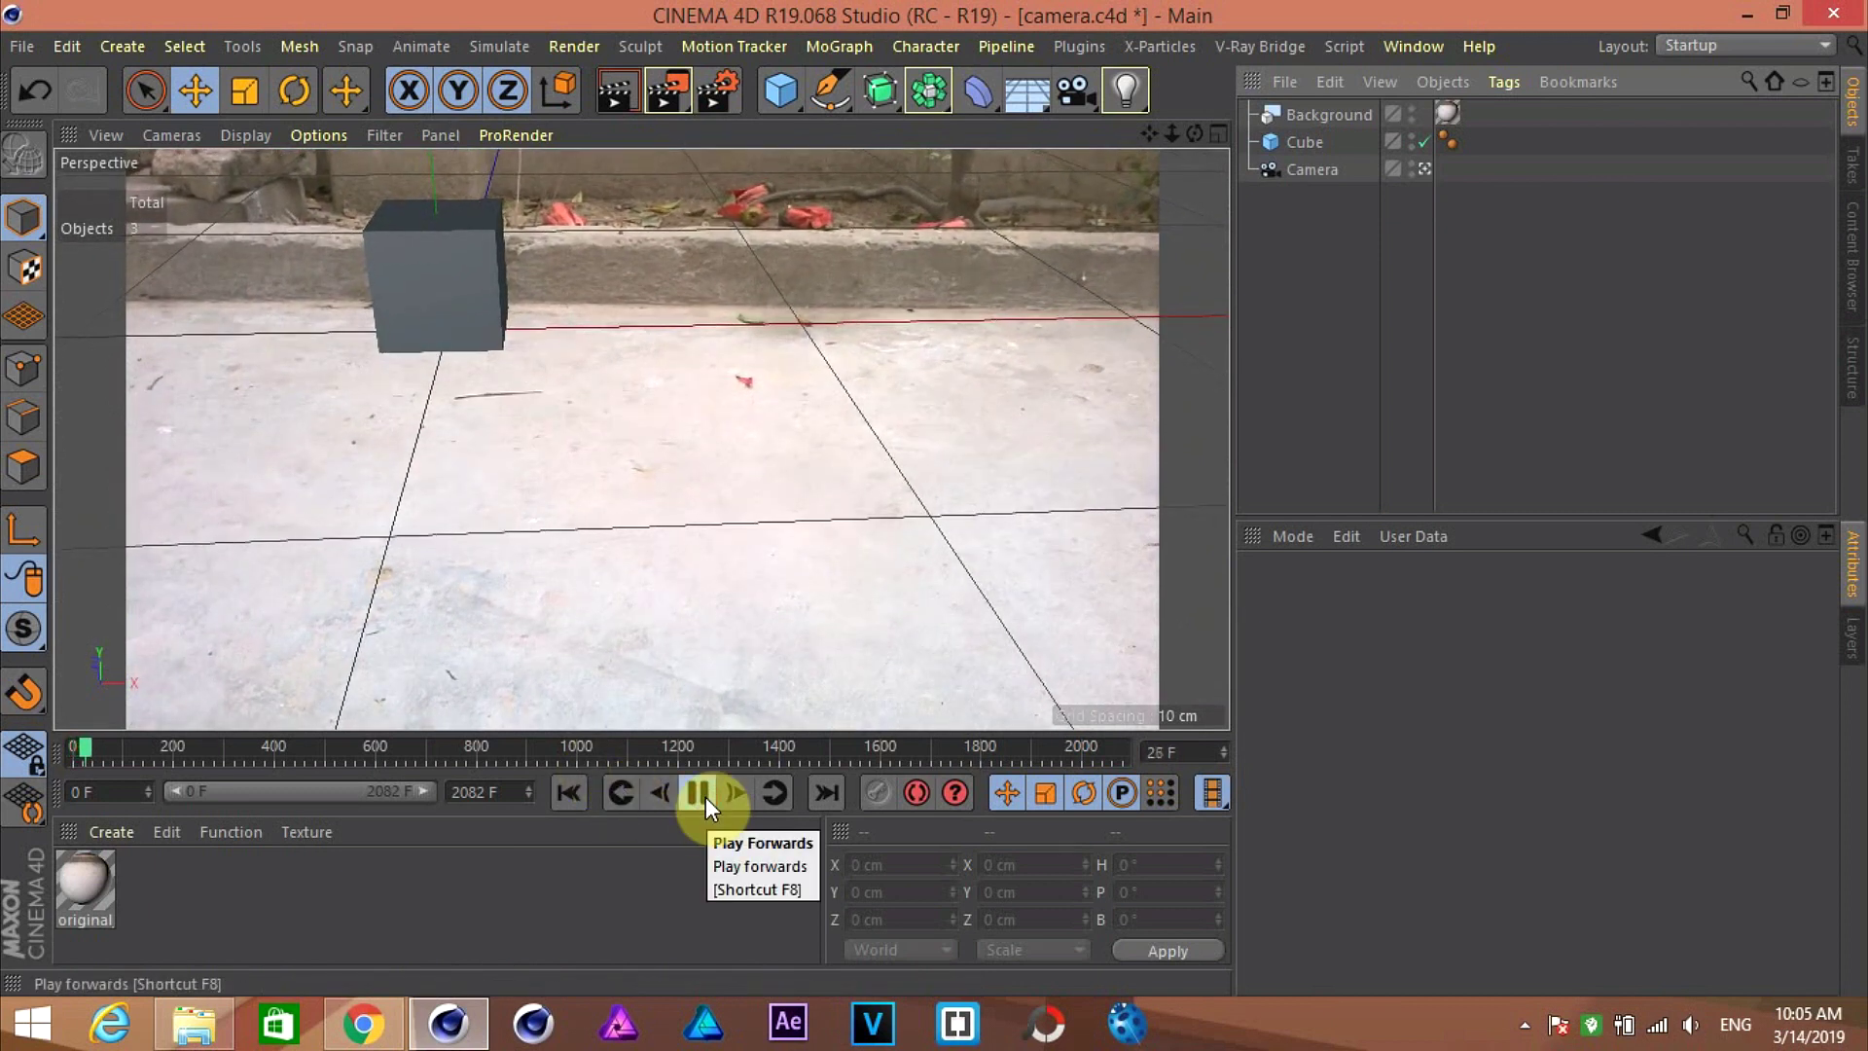
left_click(704, 794)
mouse_move(85, 757)
left_mouse_down()
mouse_move(434, 763)
mouse_move(74, 757)
left_mouse_up()
left_click(21, 46)
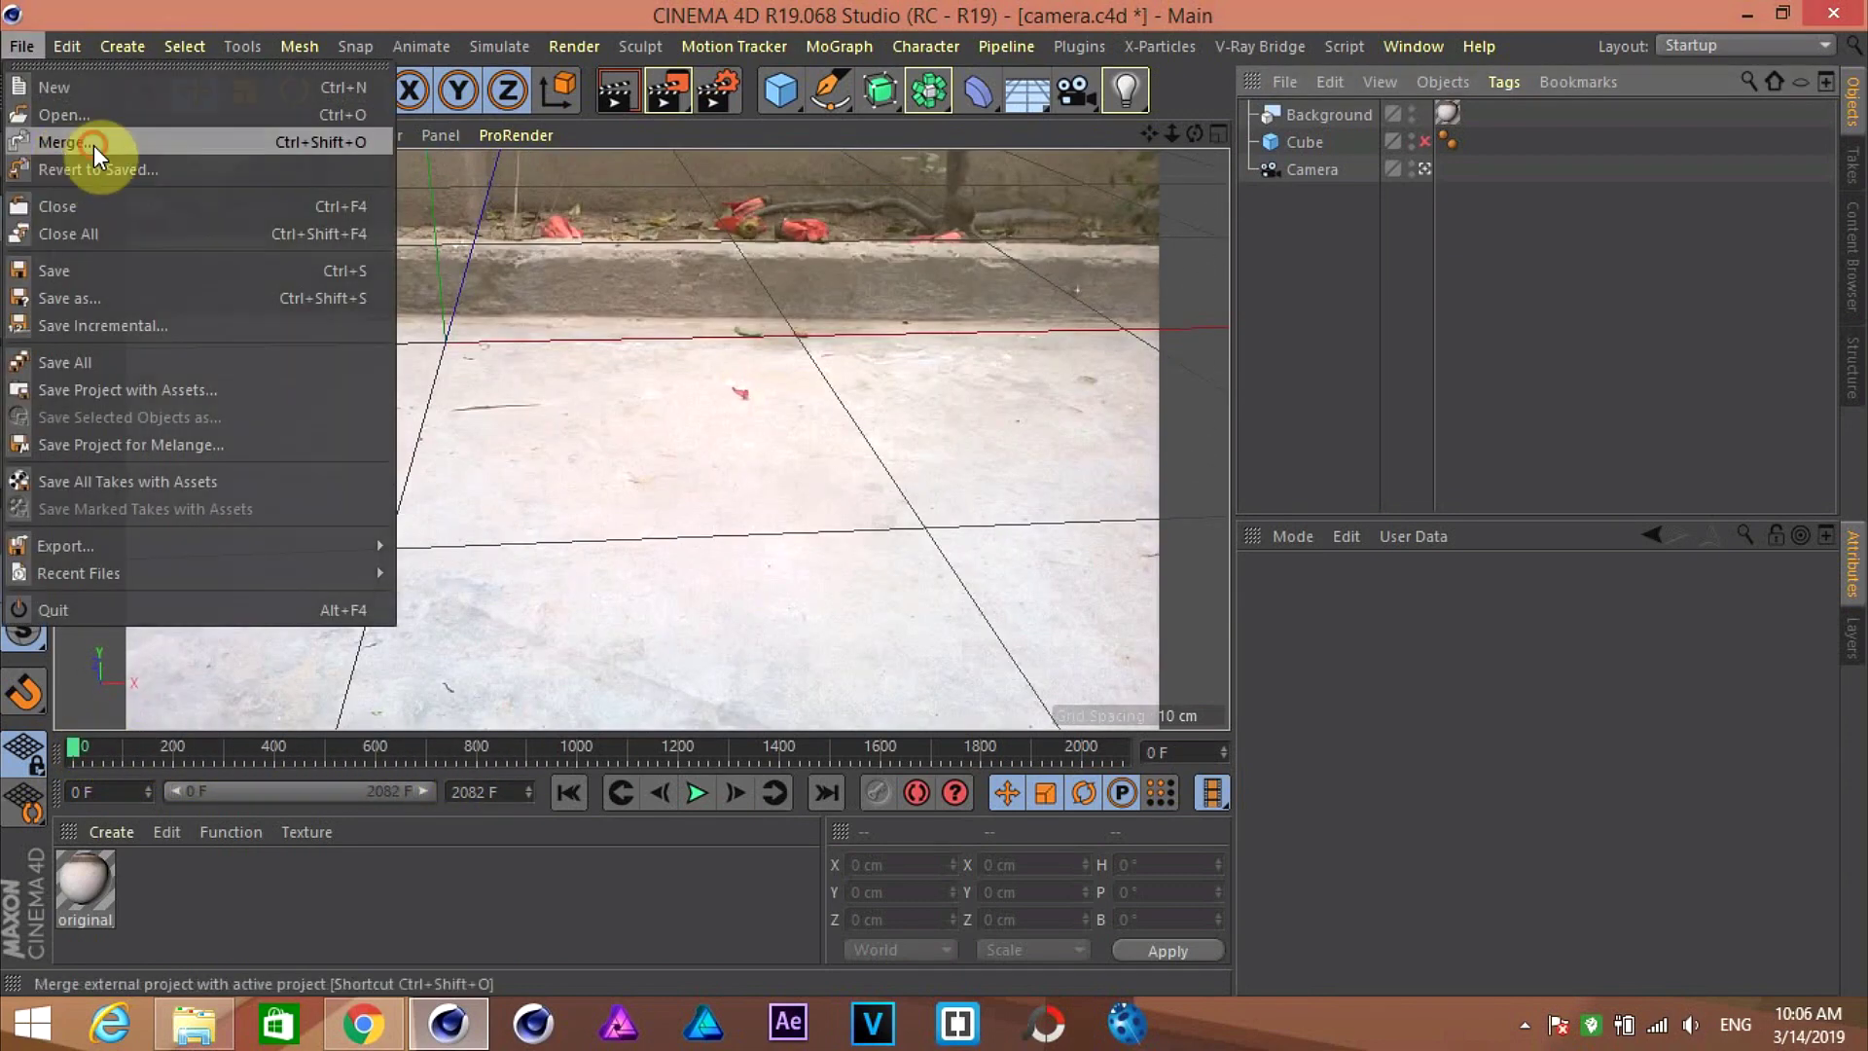
Step: Merge trainonly.c4d from the materials folder into the scene
left_click(64, 143)
left_click(148, 440)
double_click(625, 417)
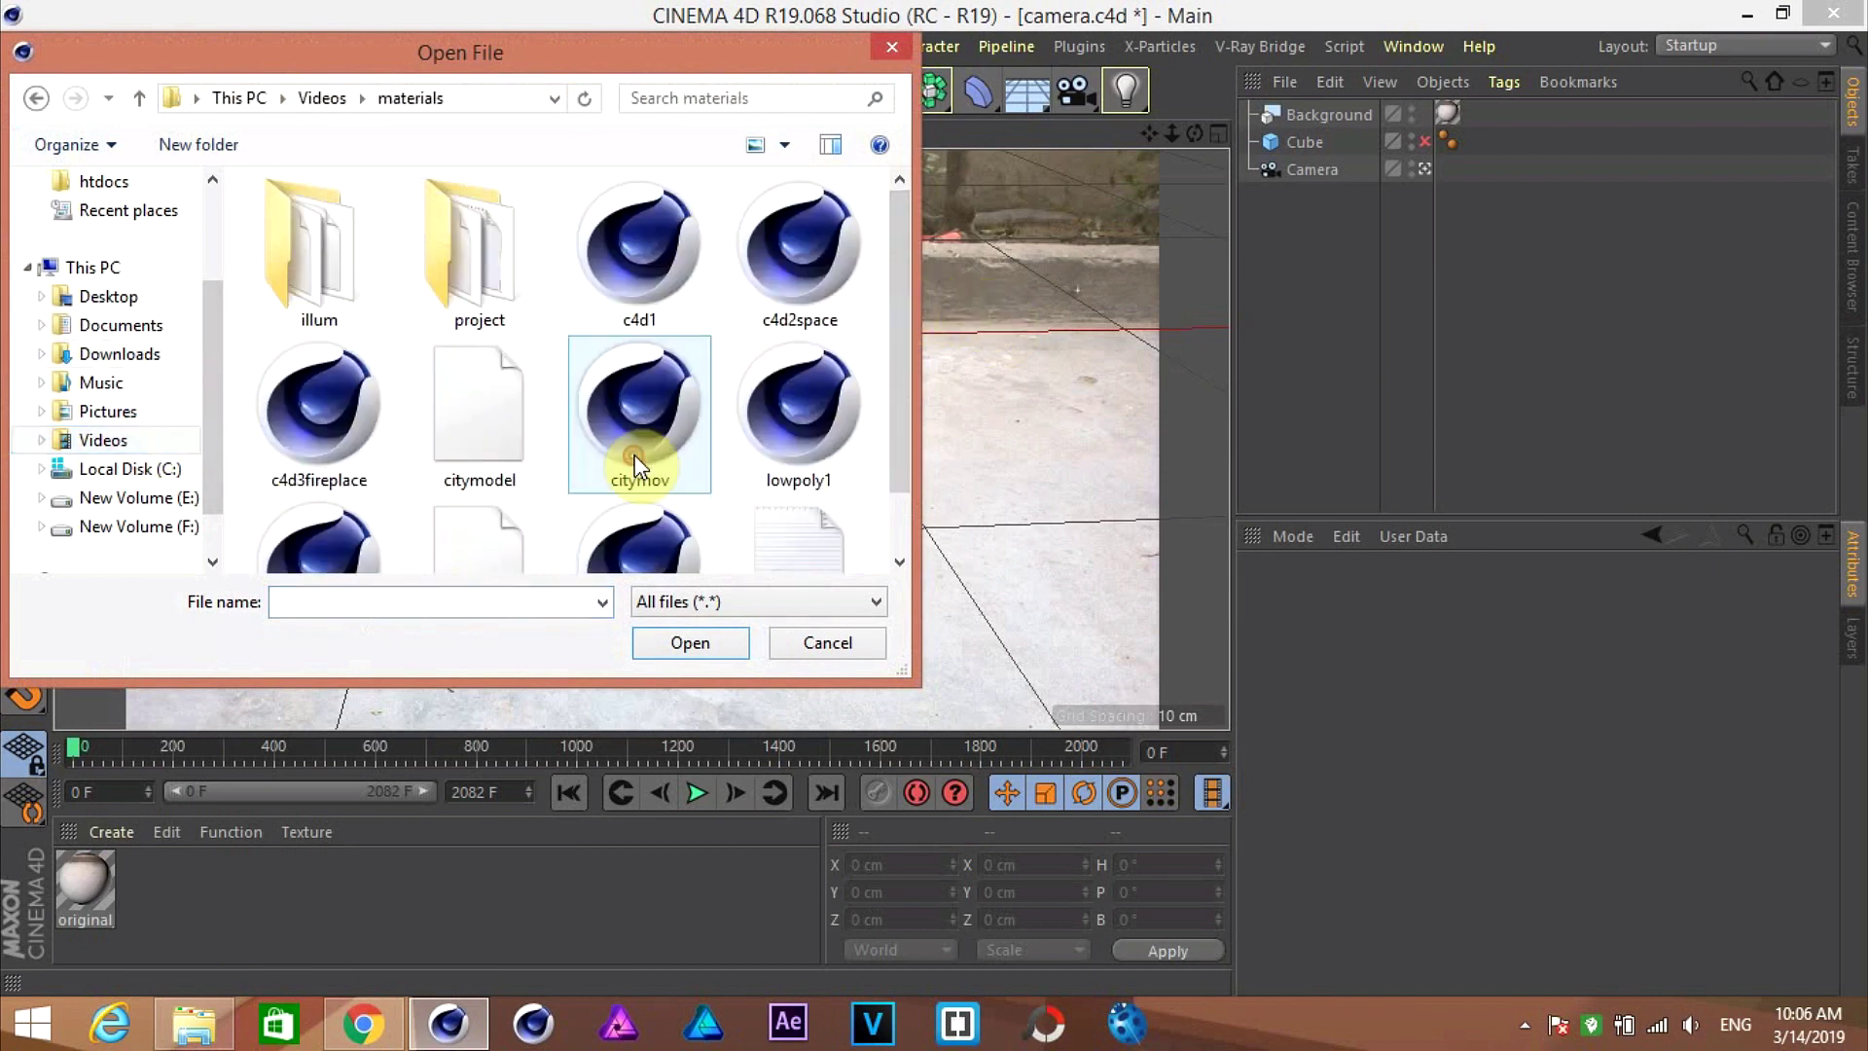
scroll(888, 446, "down", 2)
left_click(625, 583)
left_click(691, 642)
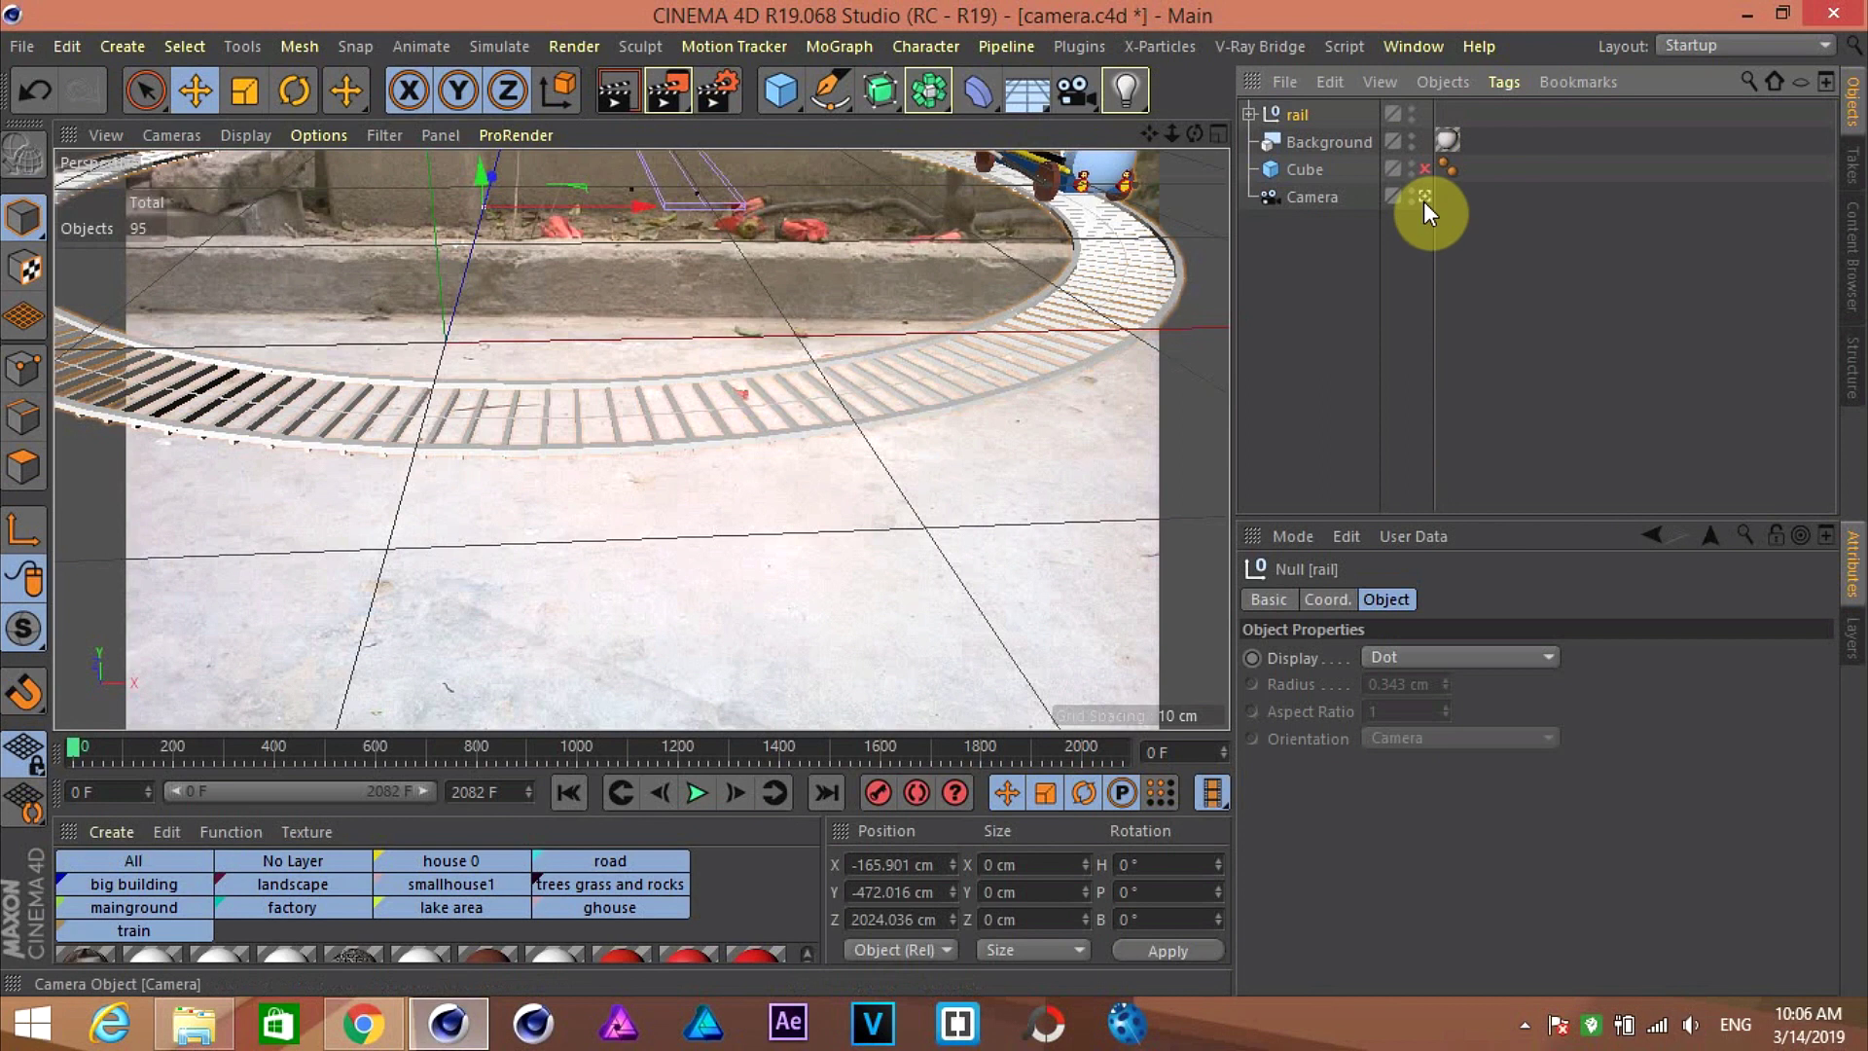
Step: Scale the rail and train down, hide Background, and lower the rail onto the floor
mouse_move(807, 428)
left_mouse_down("alt")
mouse_move(920, 425)
mouse_move(801, 416)
left_mouse_up("alt")
scroll(983, 404, "down", 5)
key("t")
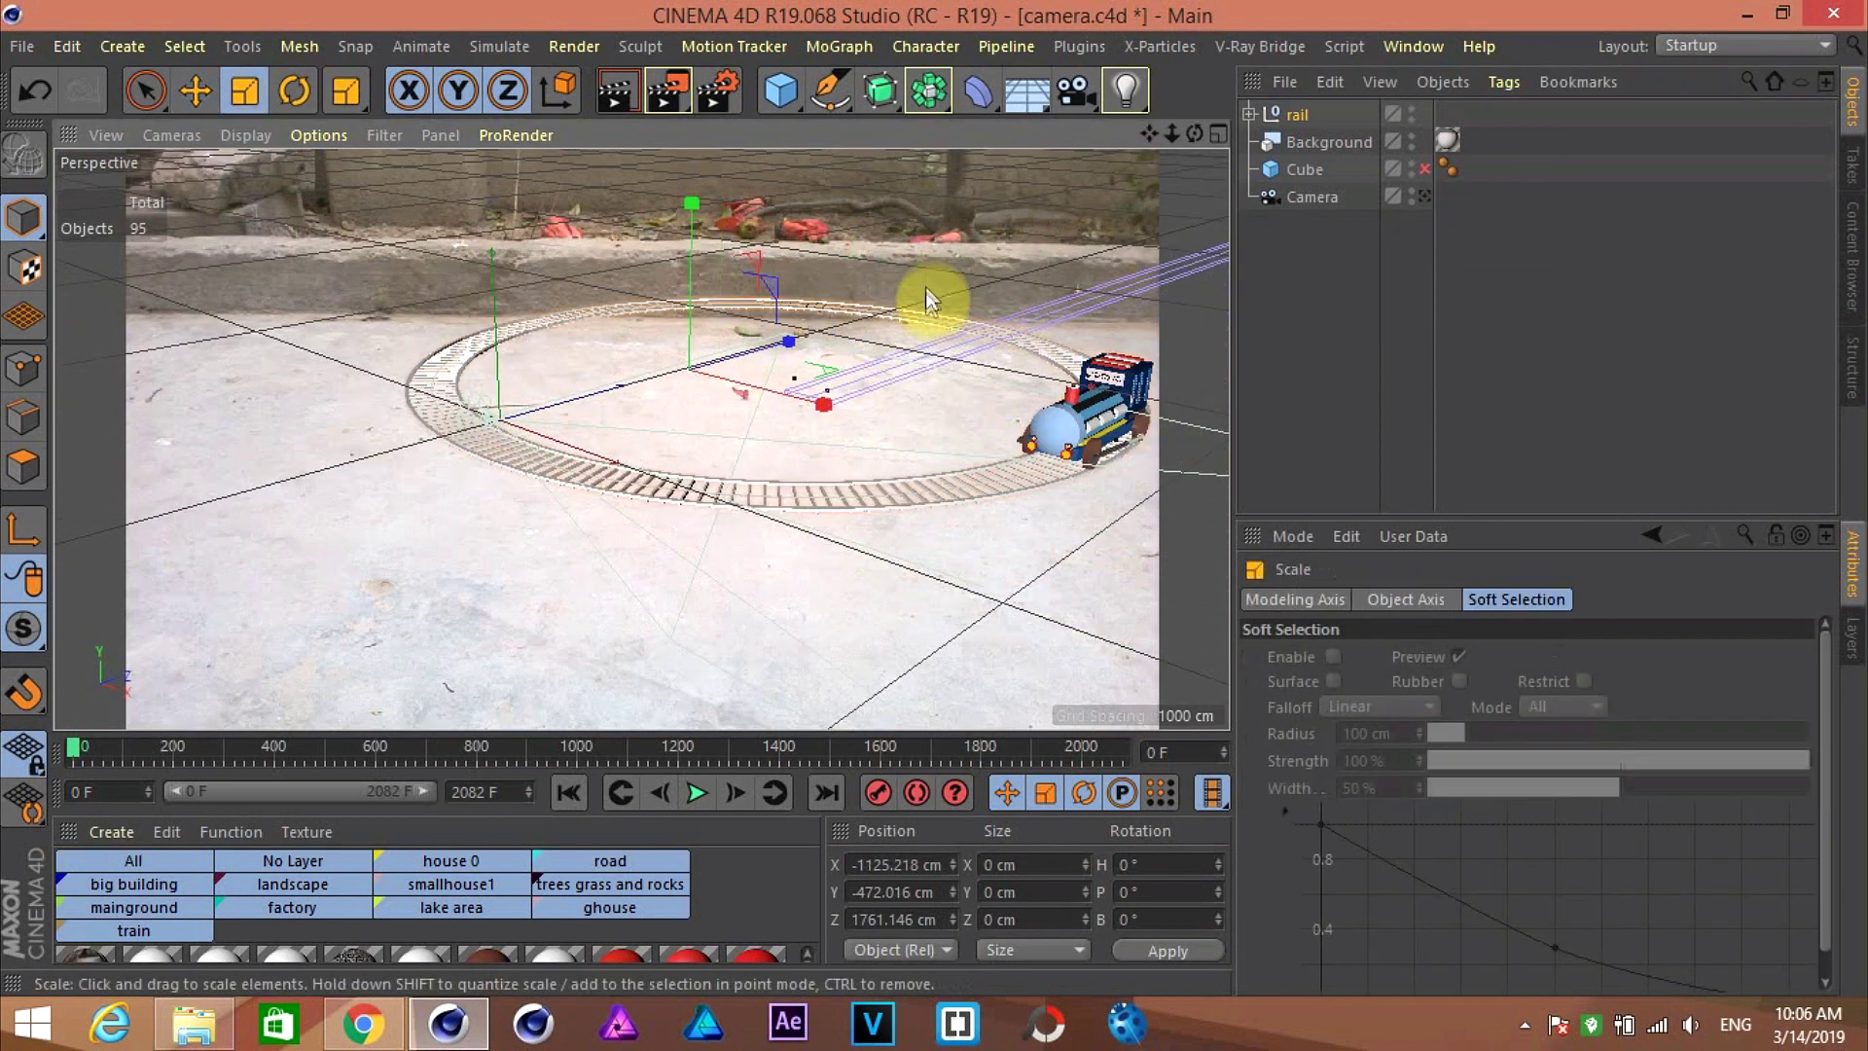
left_click_drag(925, 300, 681, 401)
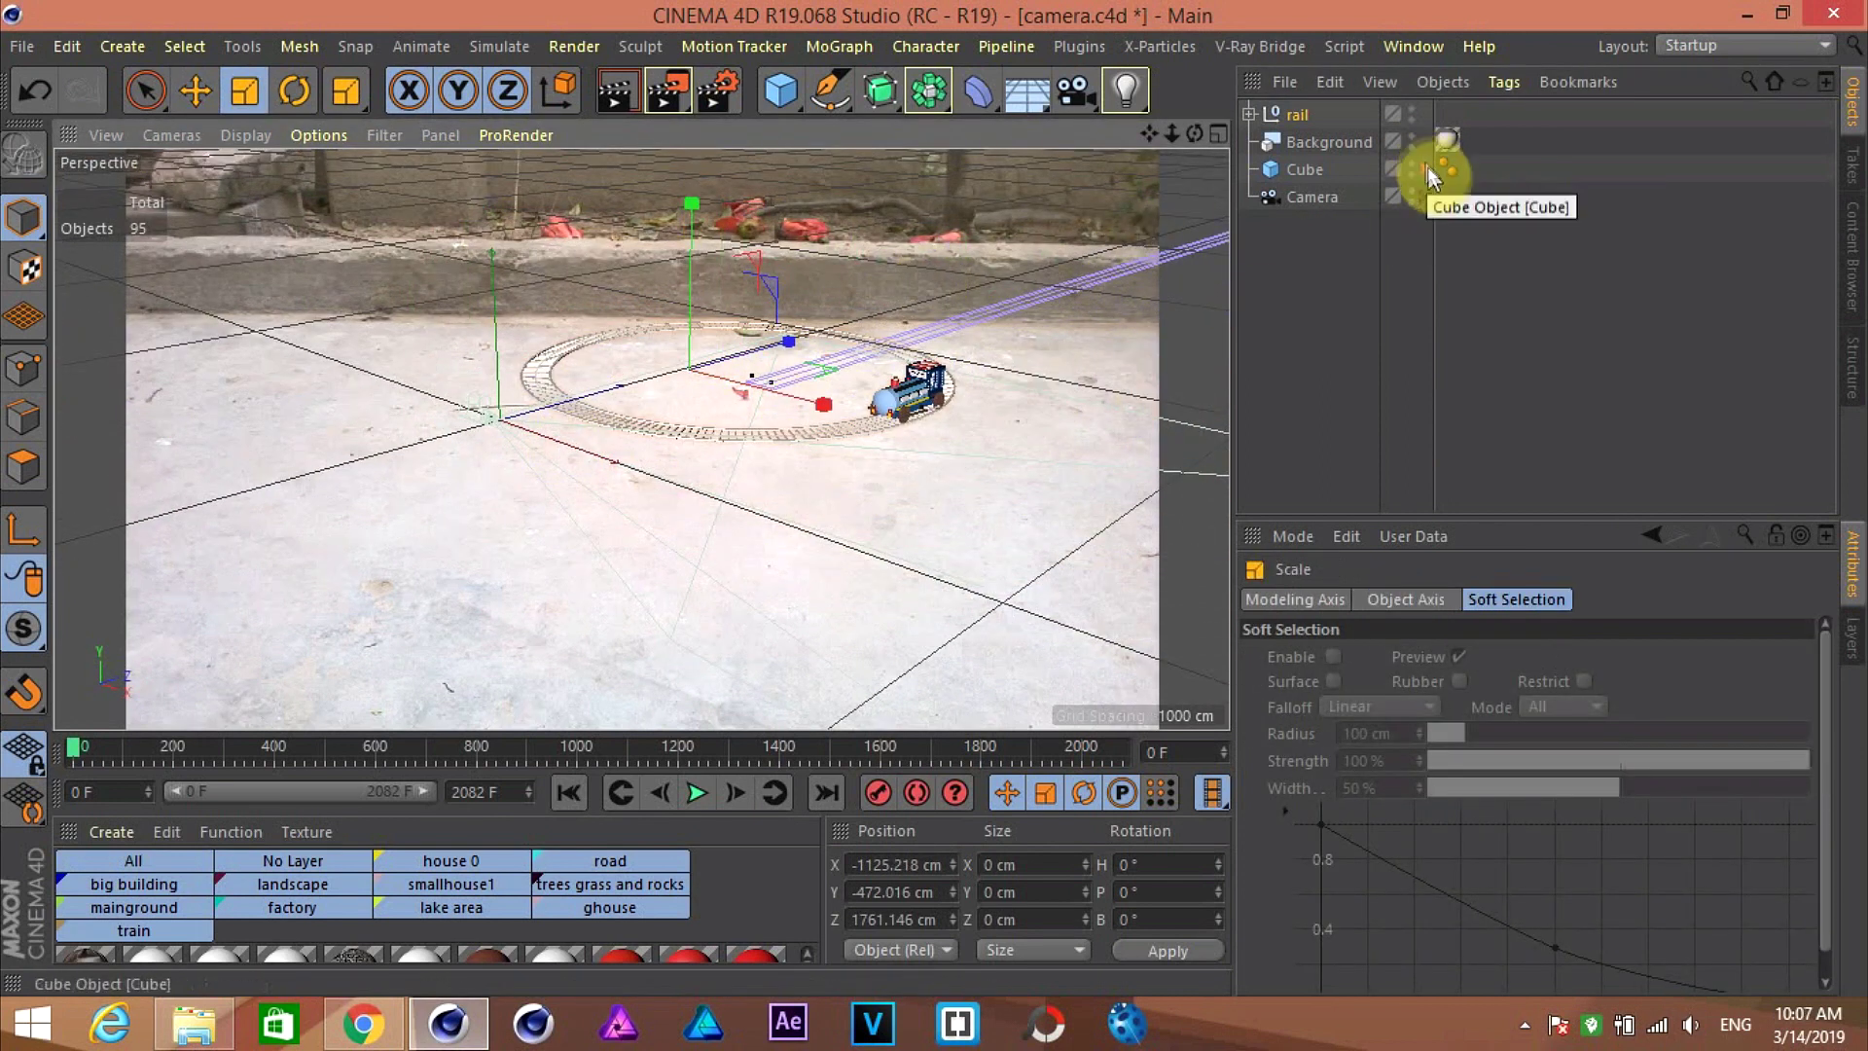
left_click(1411, 139)
key("e")
mouse_move(681, 305)
left_mouse_down()
mouse_move(774, 570)
mouse_move(707, 603)
mouse_move(666, 285)
mouse_move(689, 332)
left_mouse_up()
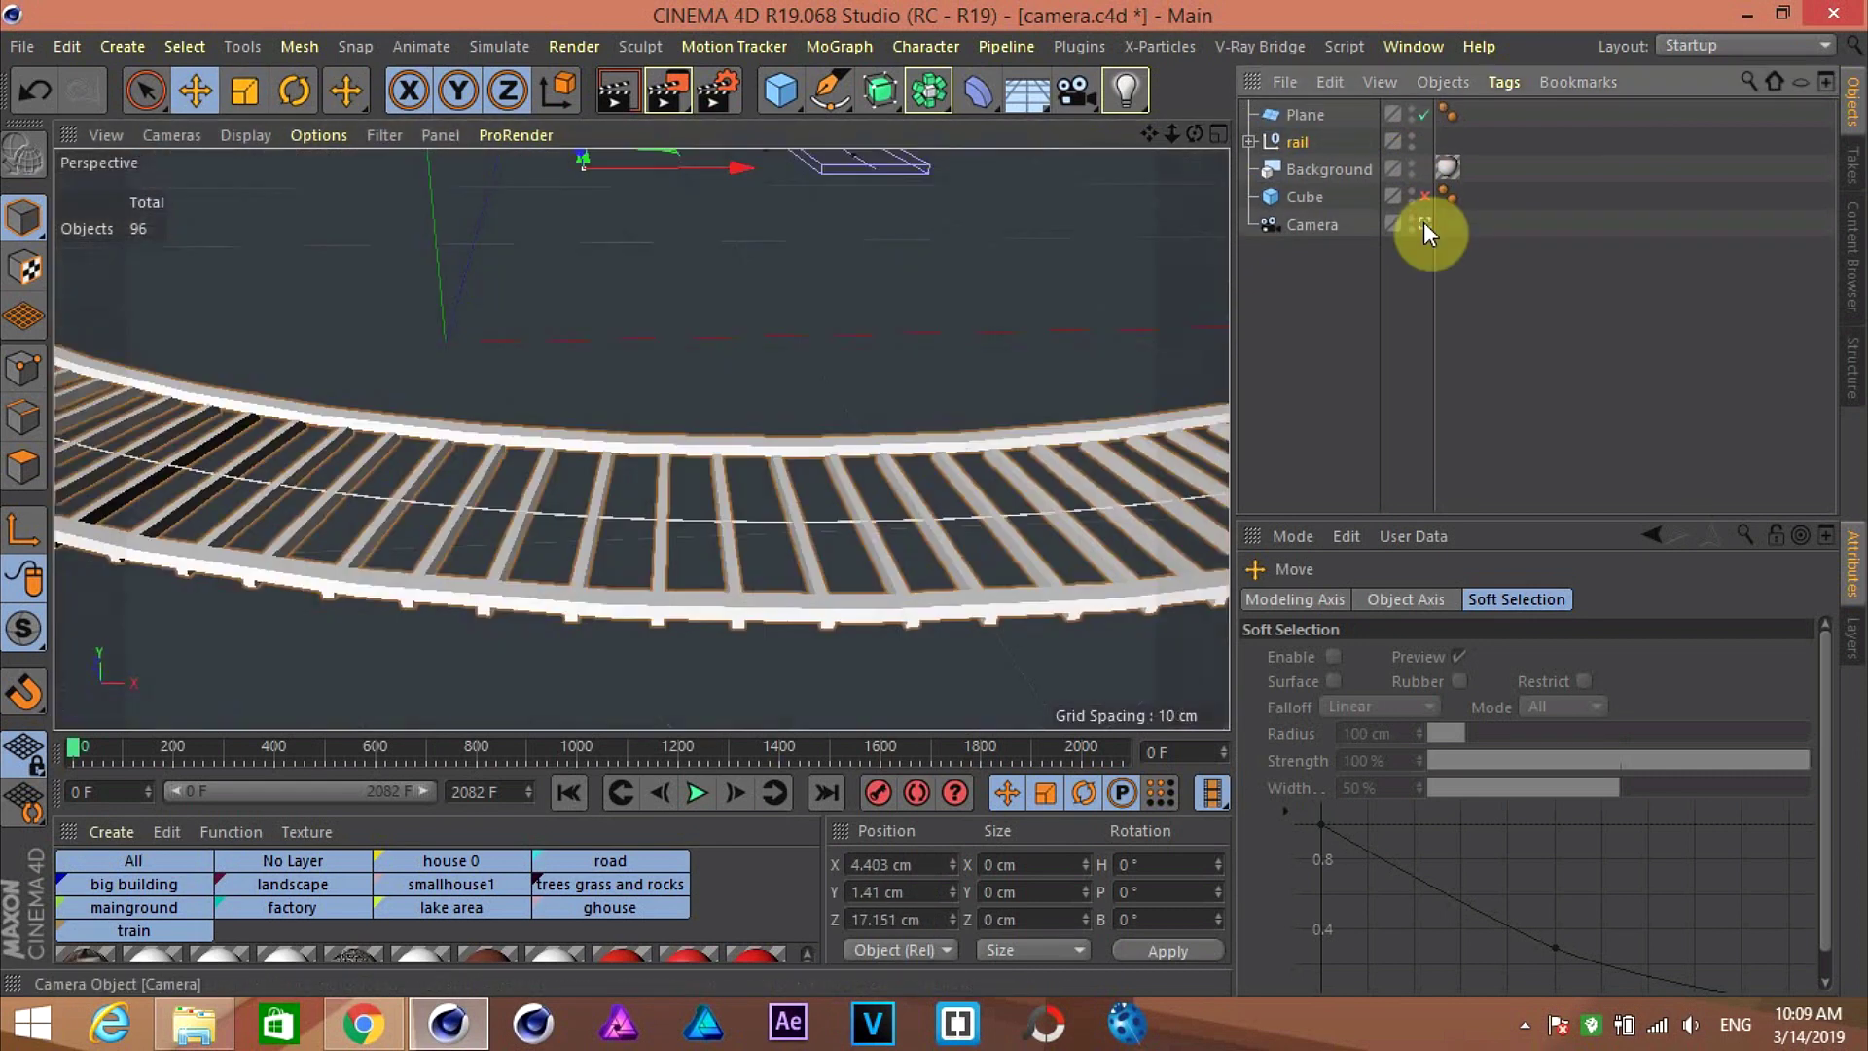
left_click(1423, 222)
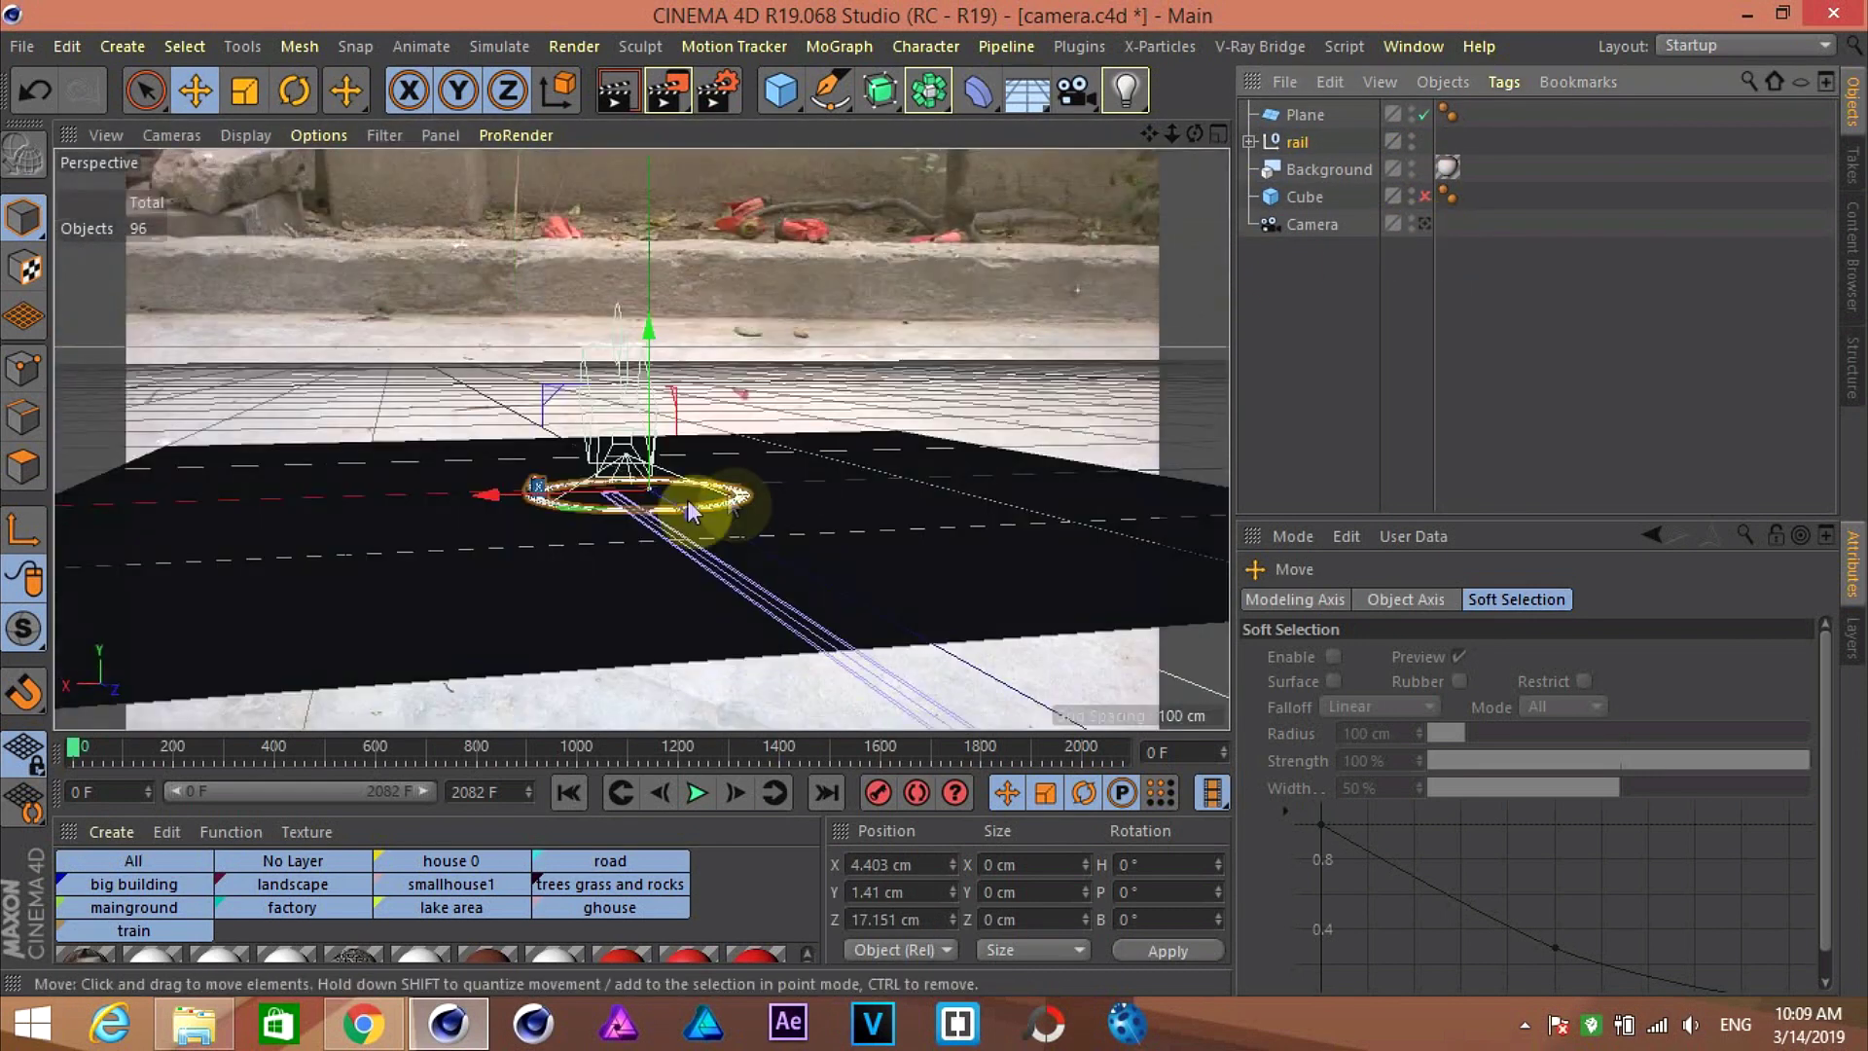
Step: Give the Plane a Compositing tag set as Compositing Background, plus the original_000000 texture
key("t")
left_click(1423, 221)
key("e")
left_click(1423, 222)
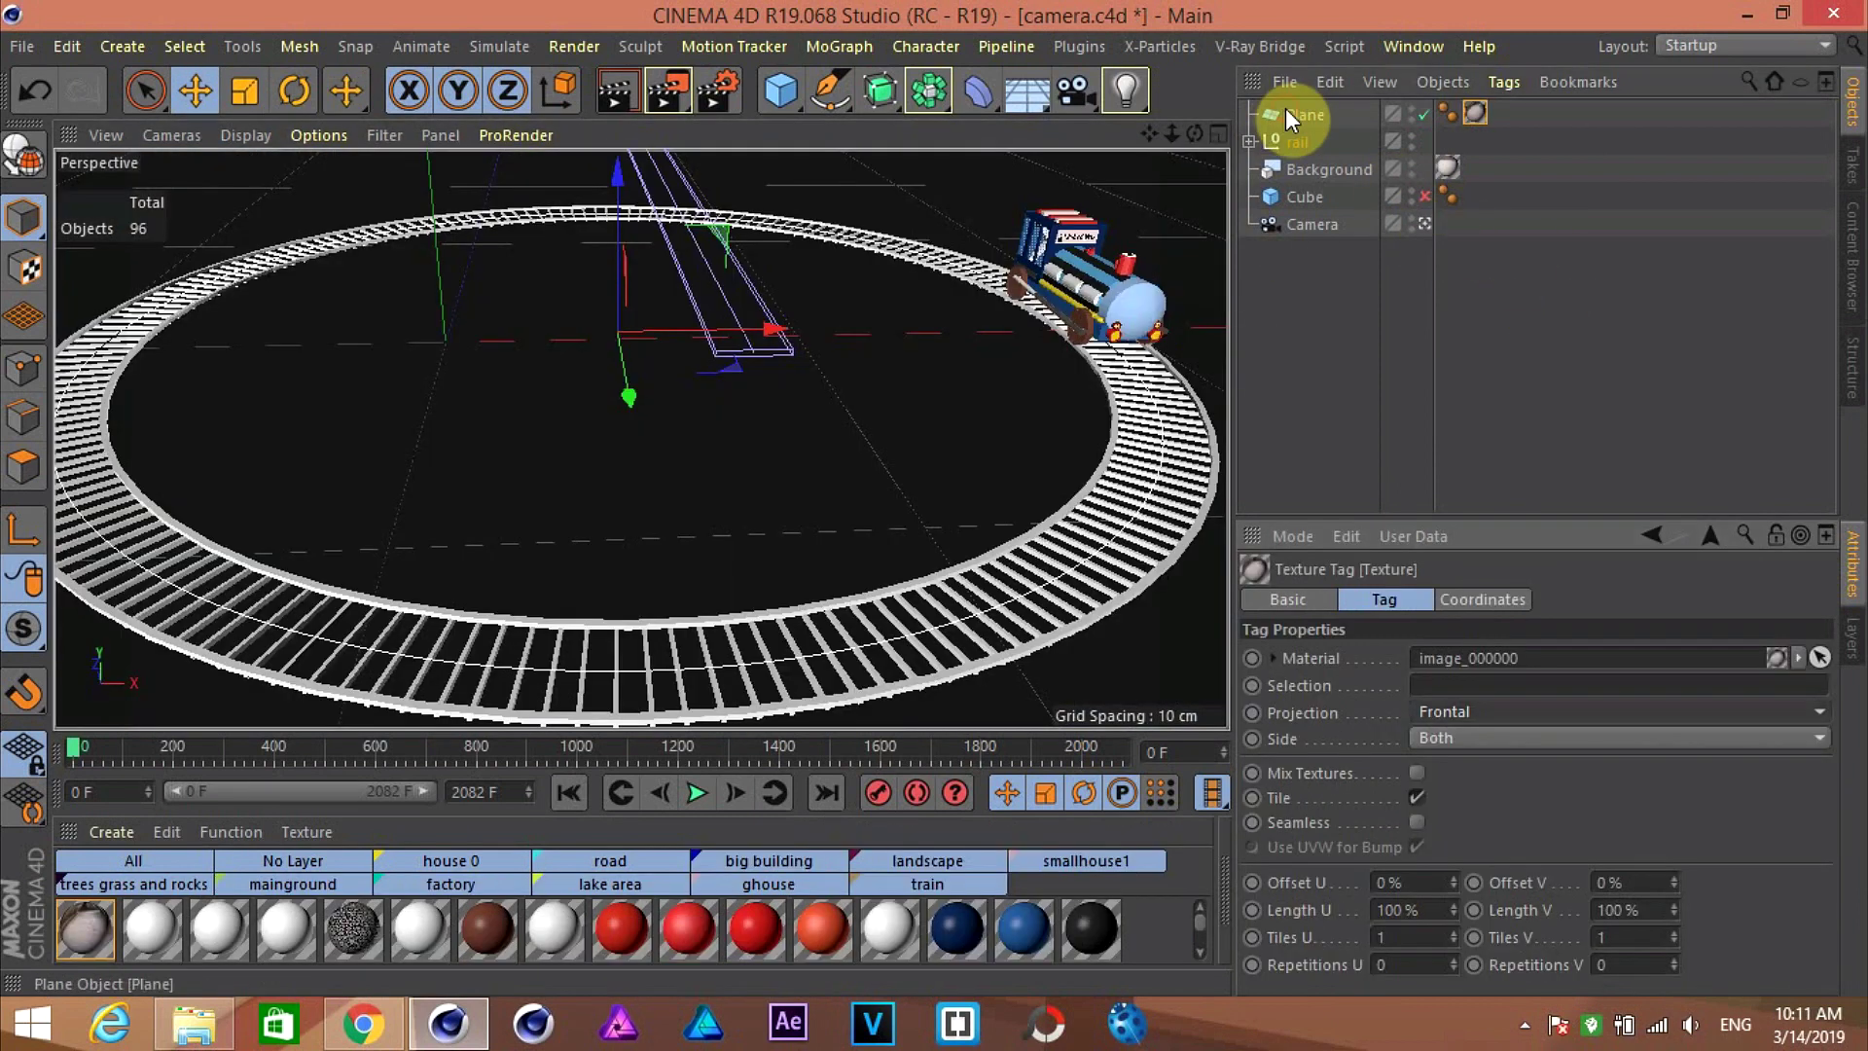
left_click(1286, 109)
right_click(1286, 109)
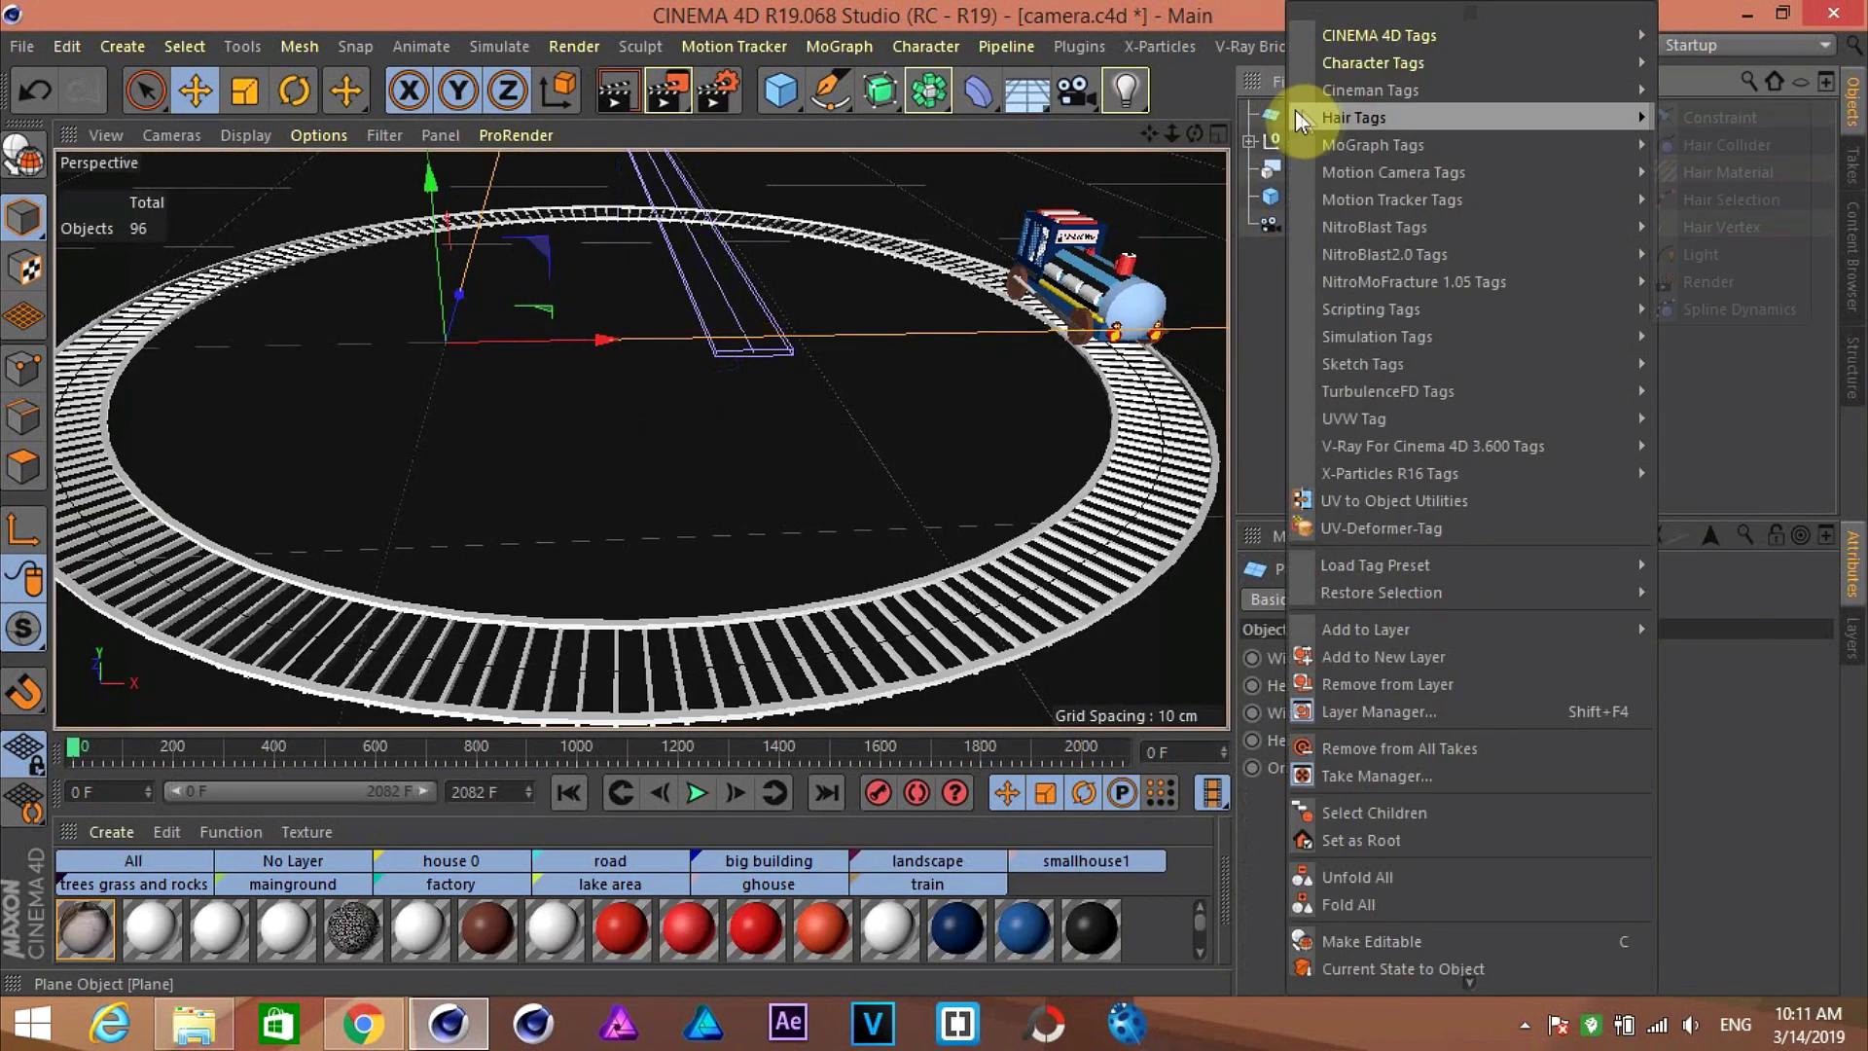
mouse_move(1369, 37)
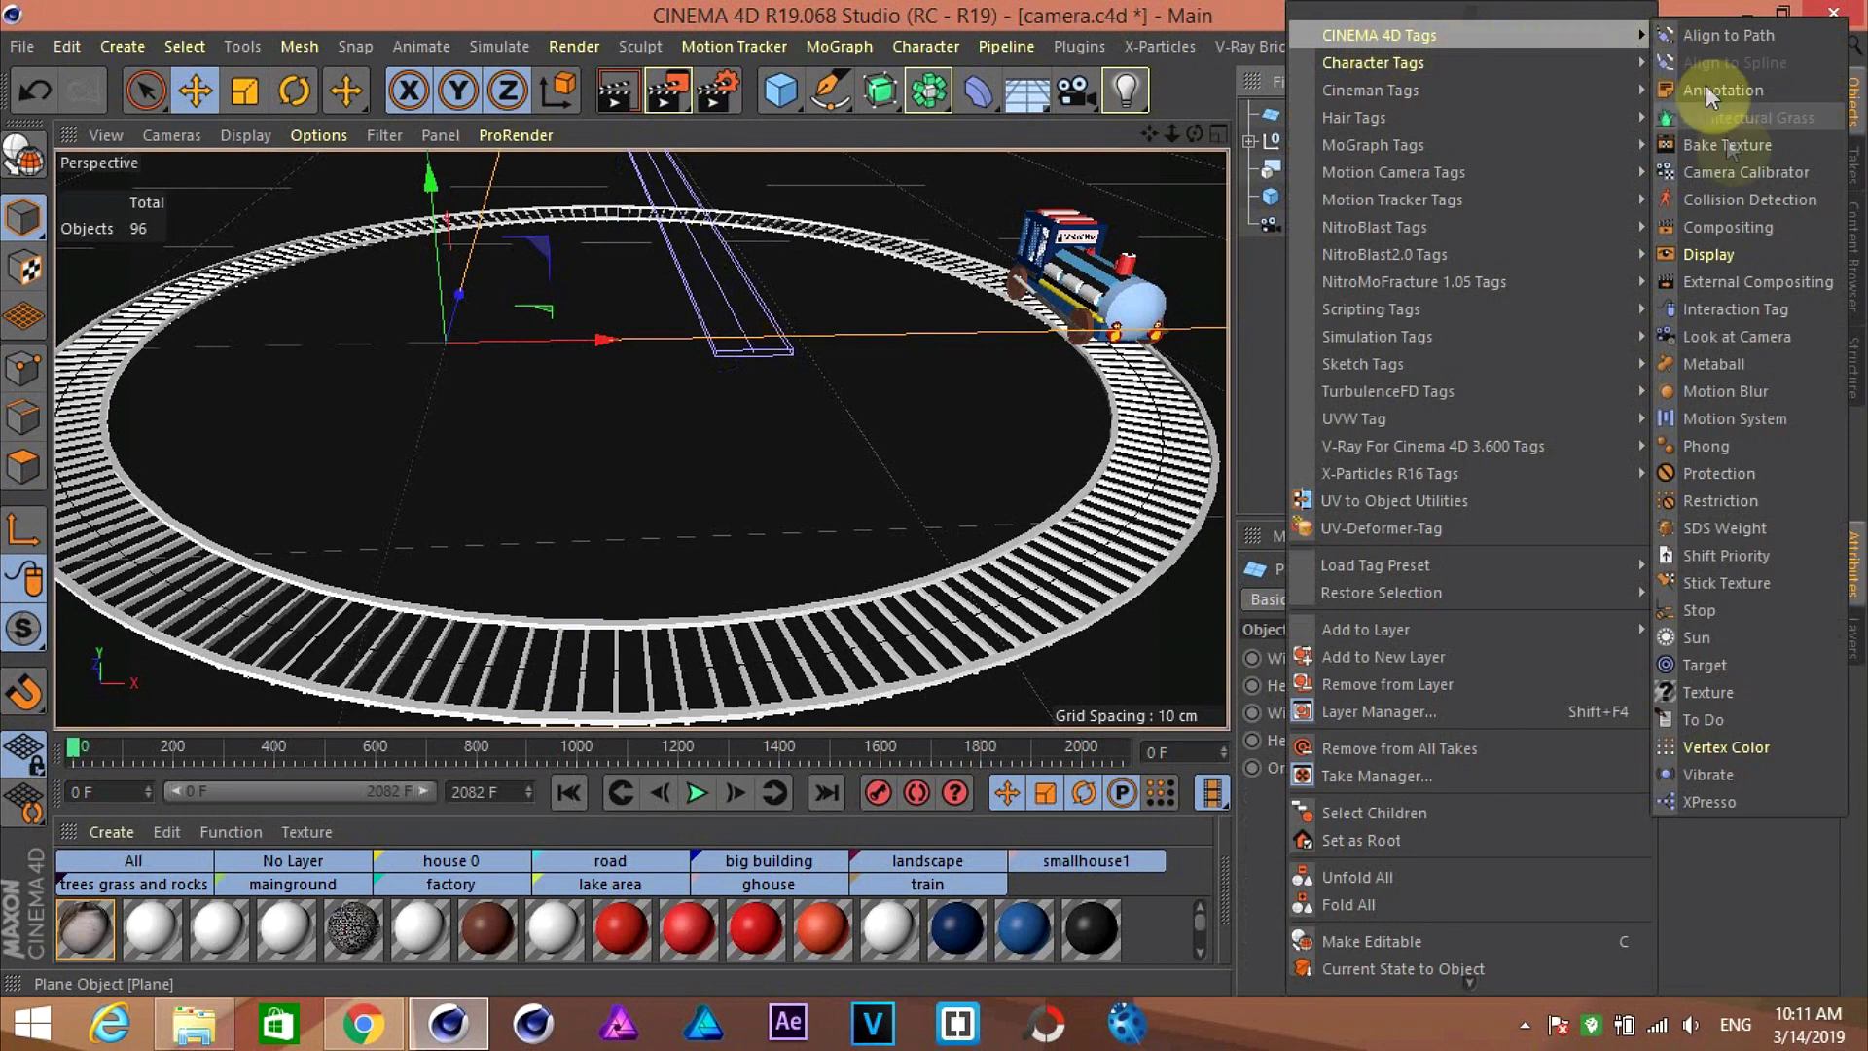
left_click(1741, 227)
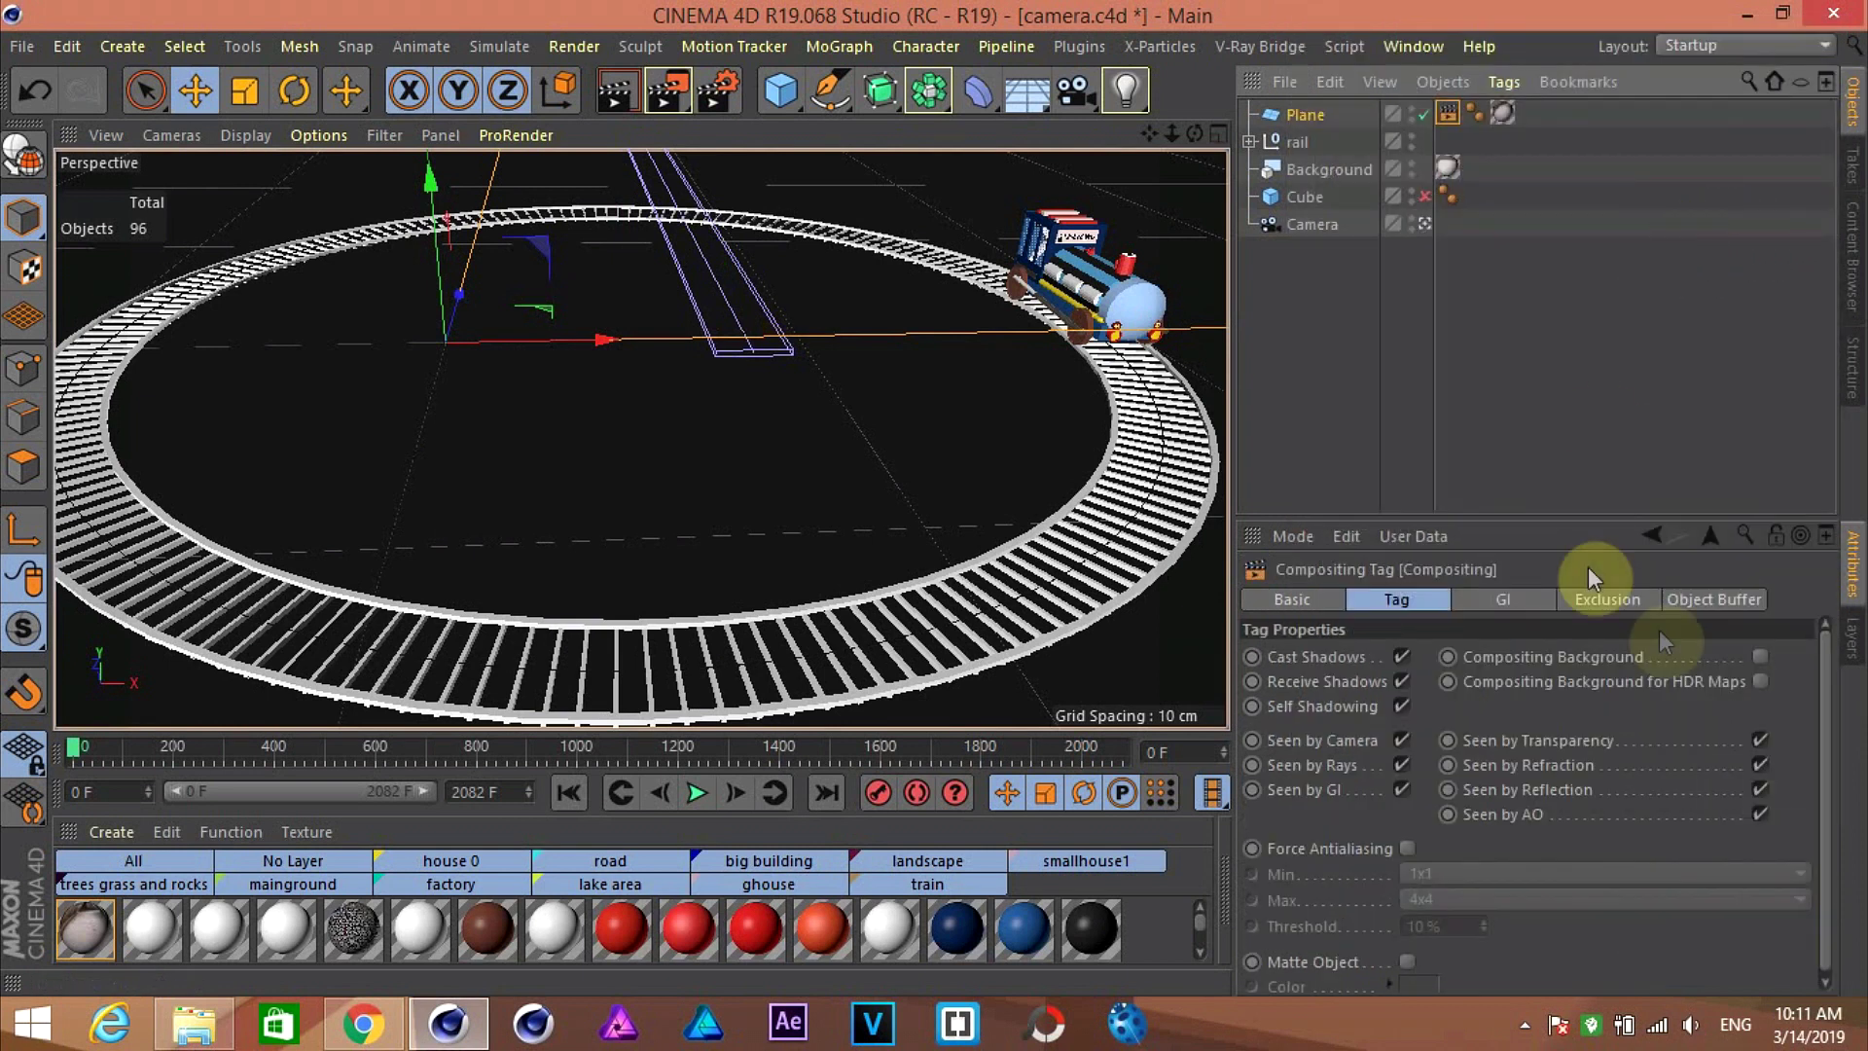
left_click(1761, 657)
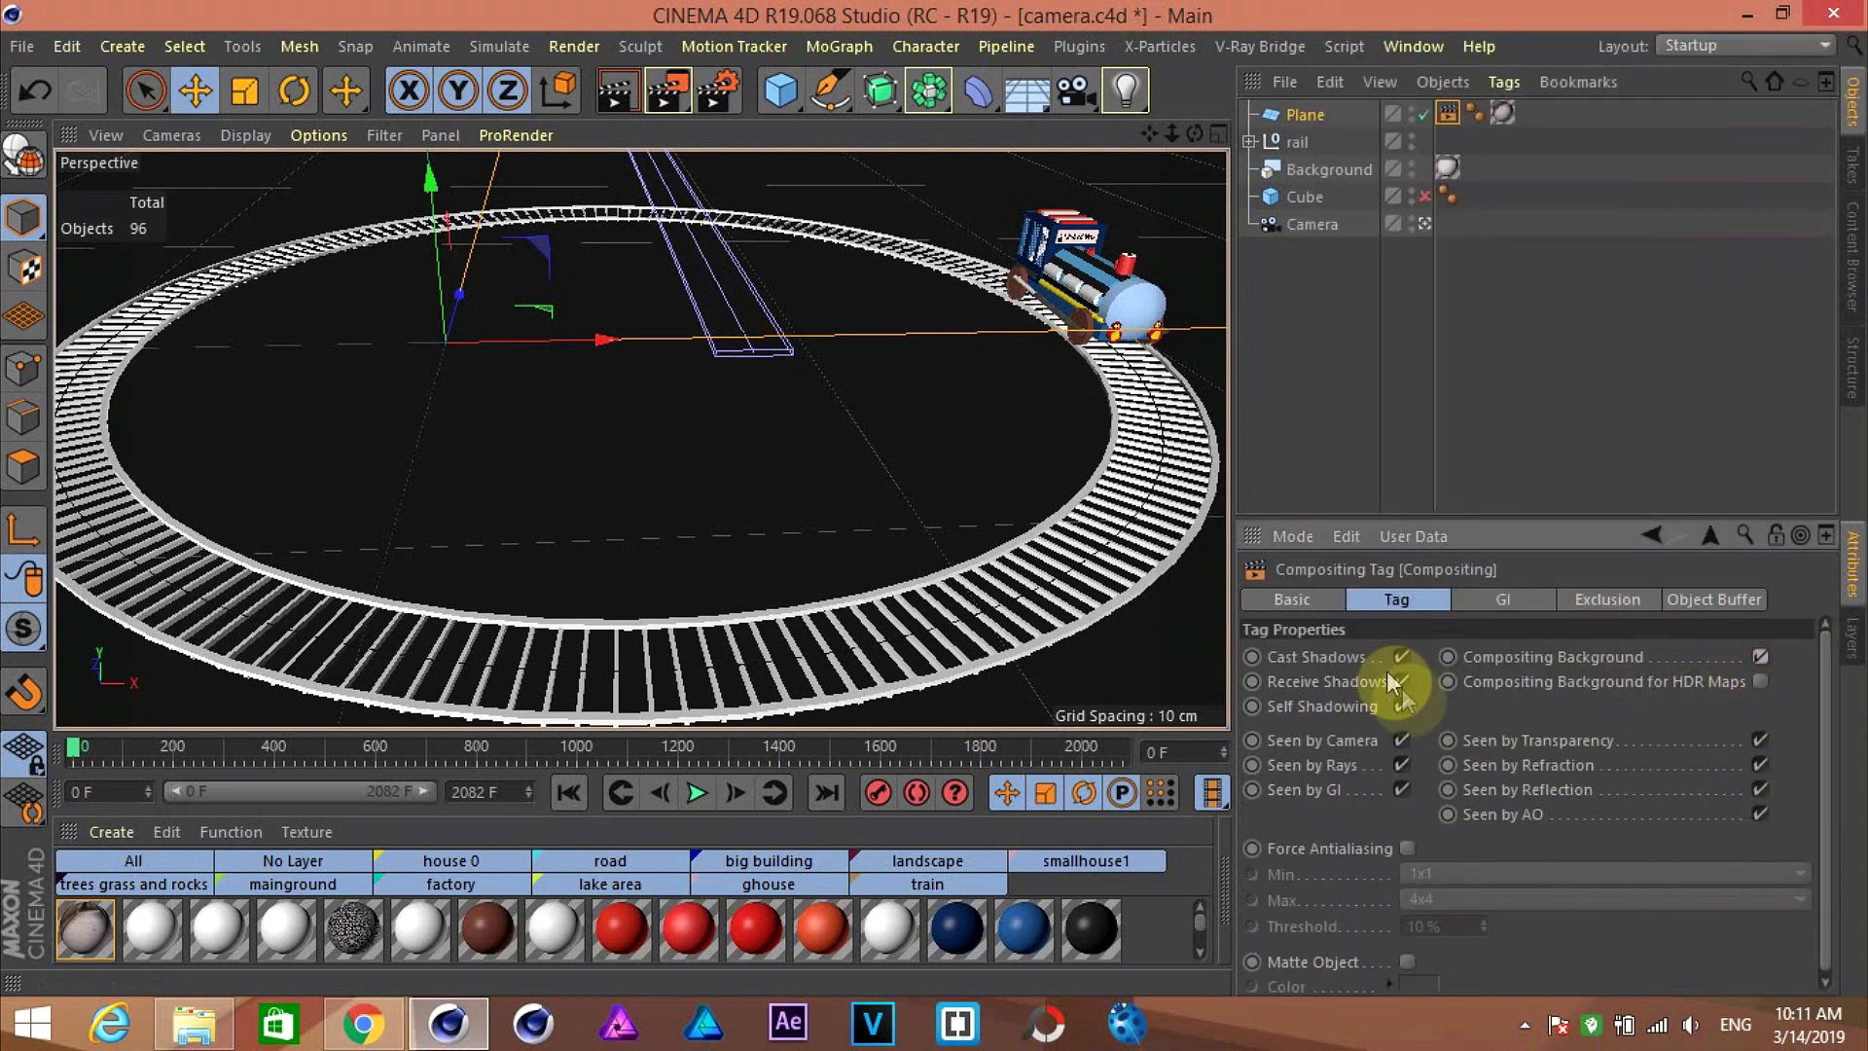
mouse_move(1503, 112)
left_mouse_down()
mouse_move(1442, 180)
mouse_move(1498, 109)
left_mouse_up()
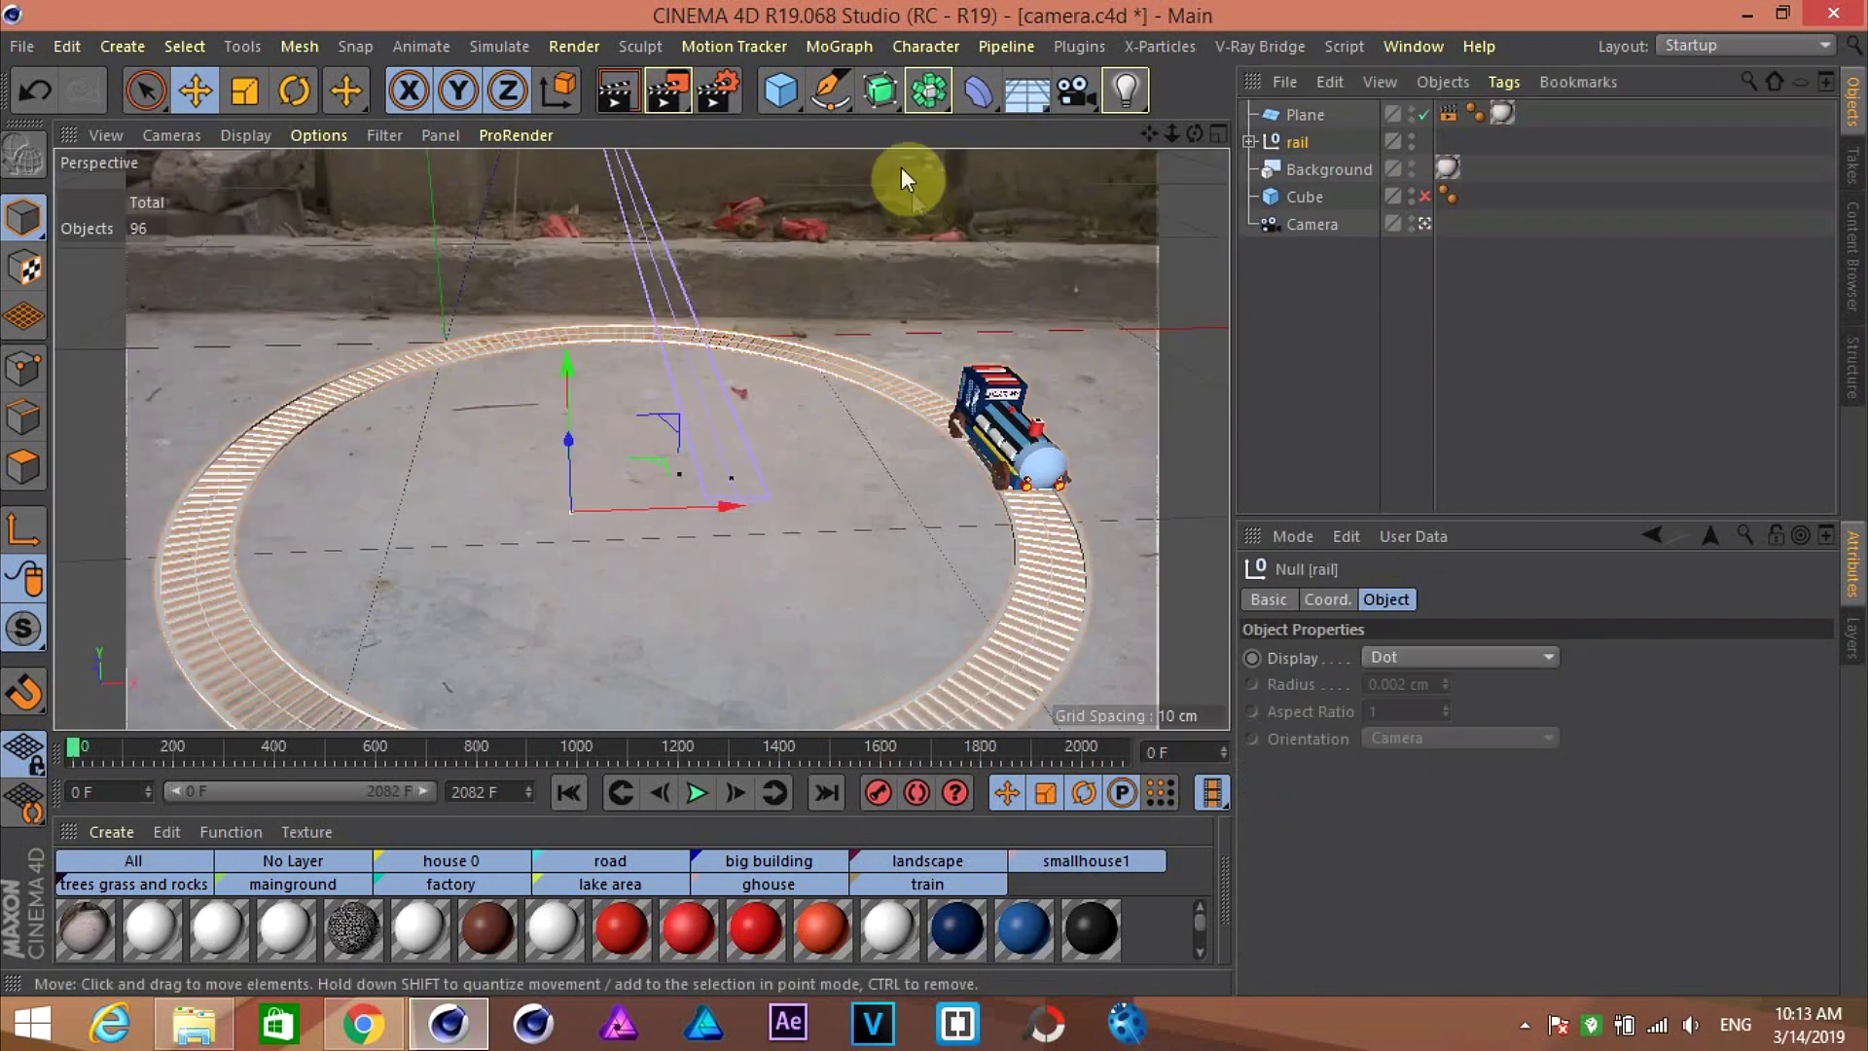
Step: Add lights raised high above the rails, then render the Camera view with Ctrl+R
left_click_drag(1125, 90, 1234, 134)
left_click_drag(428, 321, 676, 222)
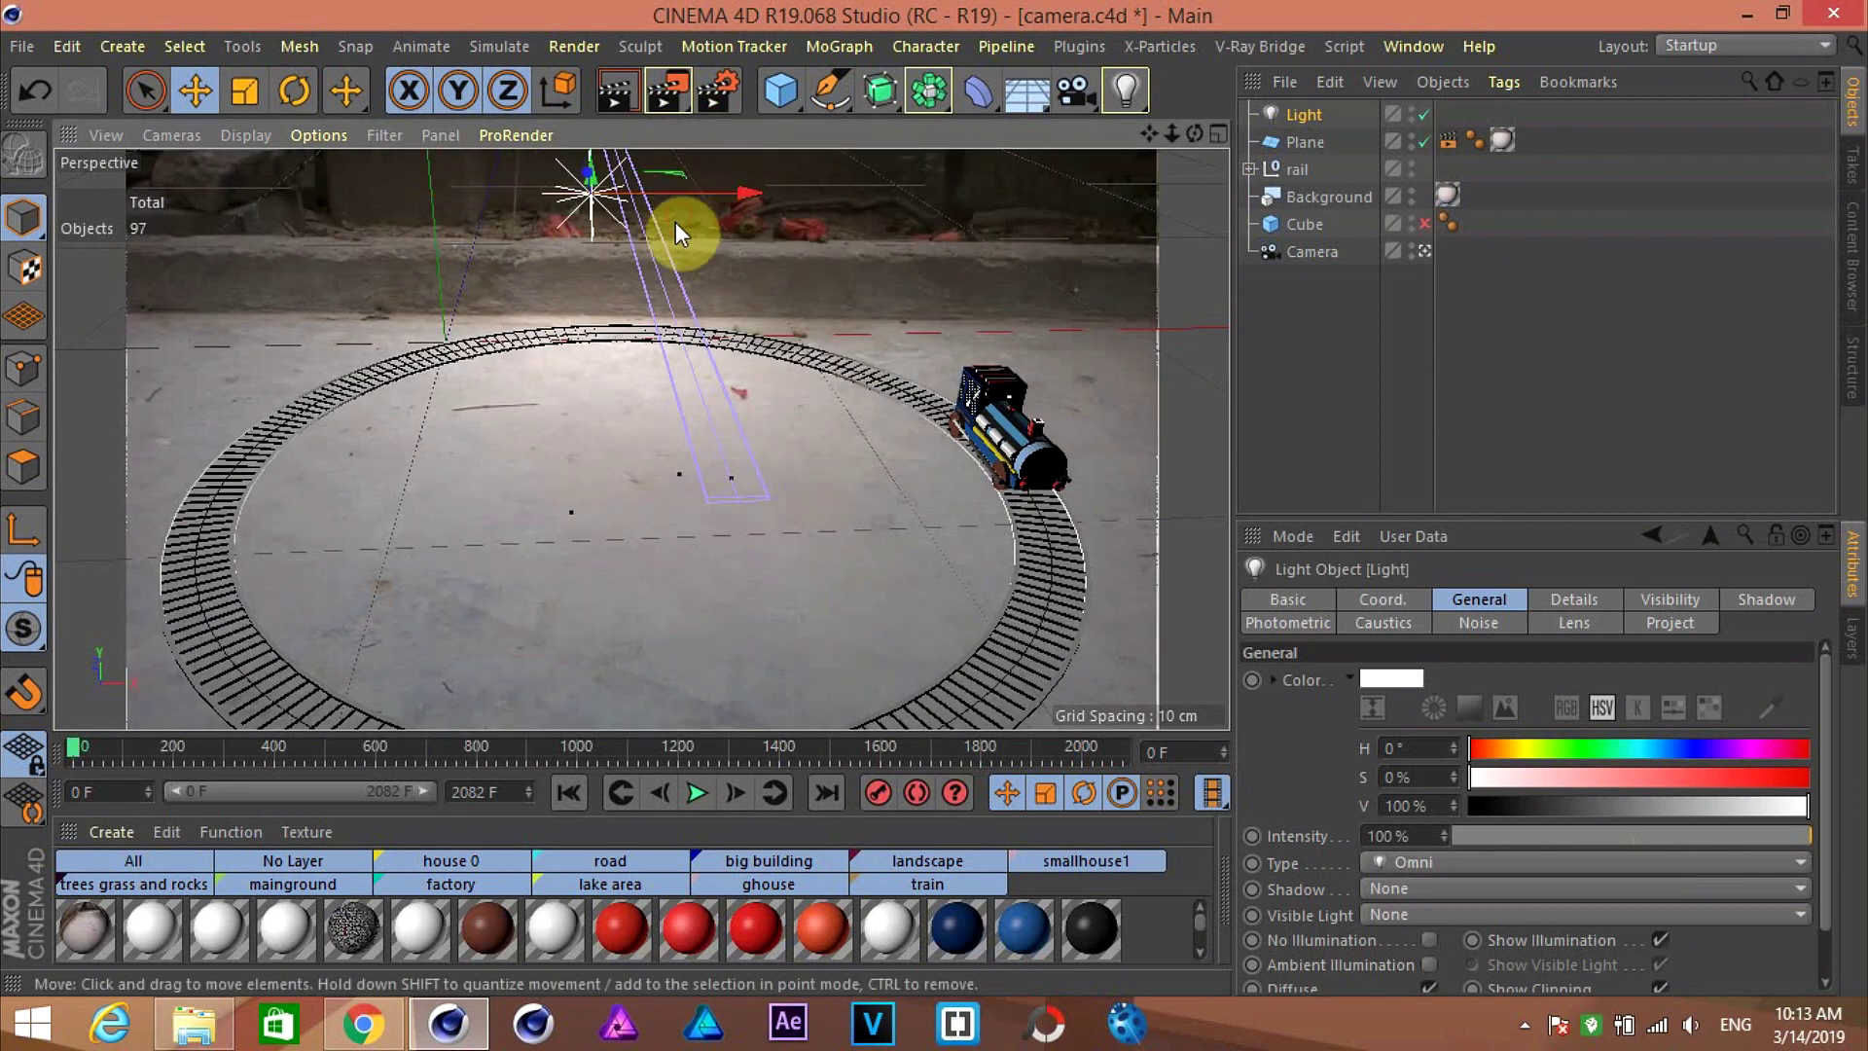
left_click(1424, 251)
left_click_drag(591, 333, 601, 189)
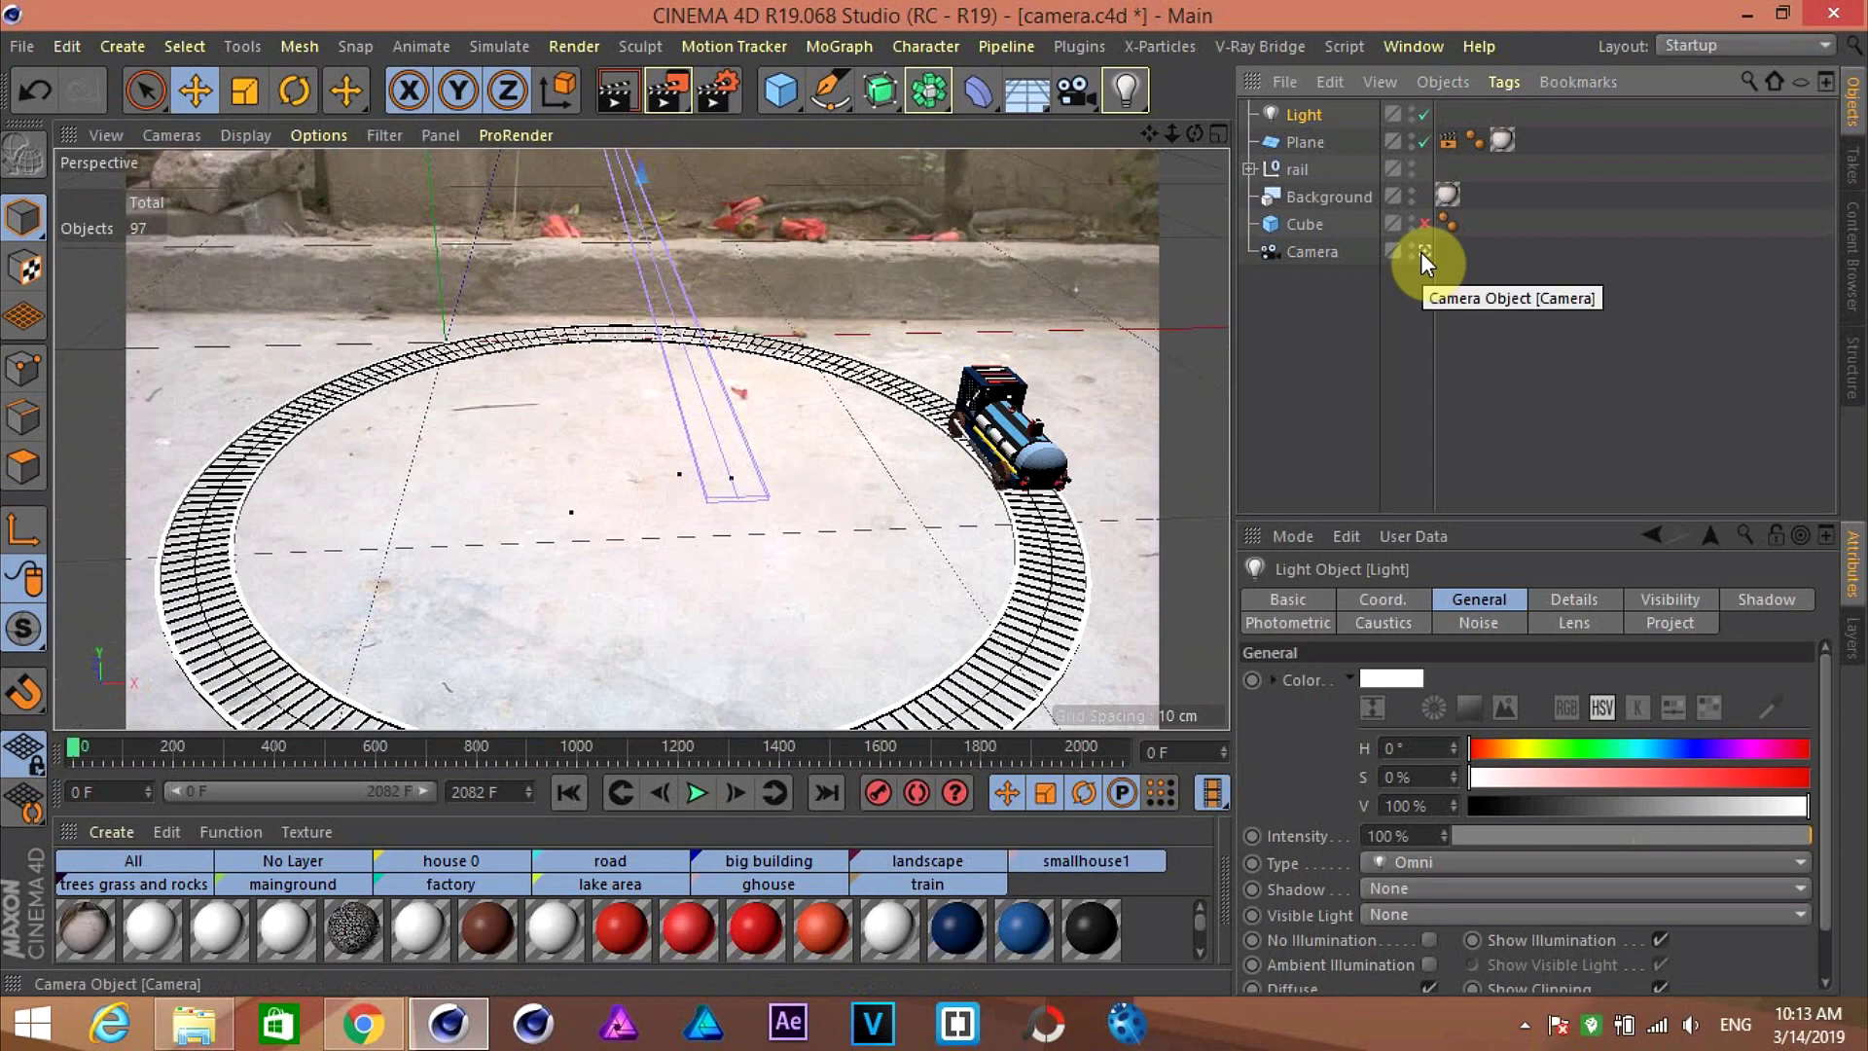
left_click(868, 457)
key("ctrl+r")
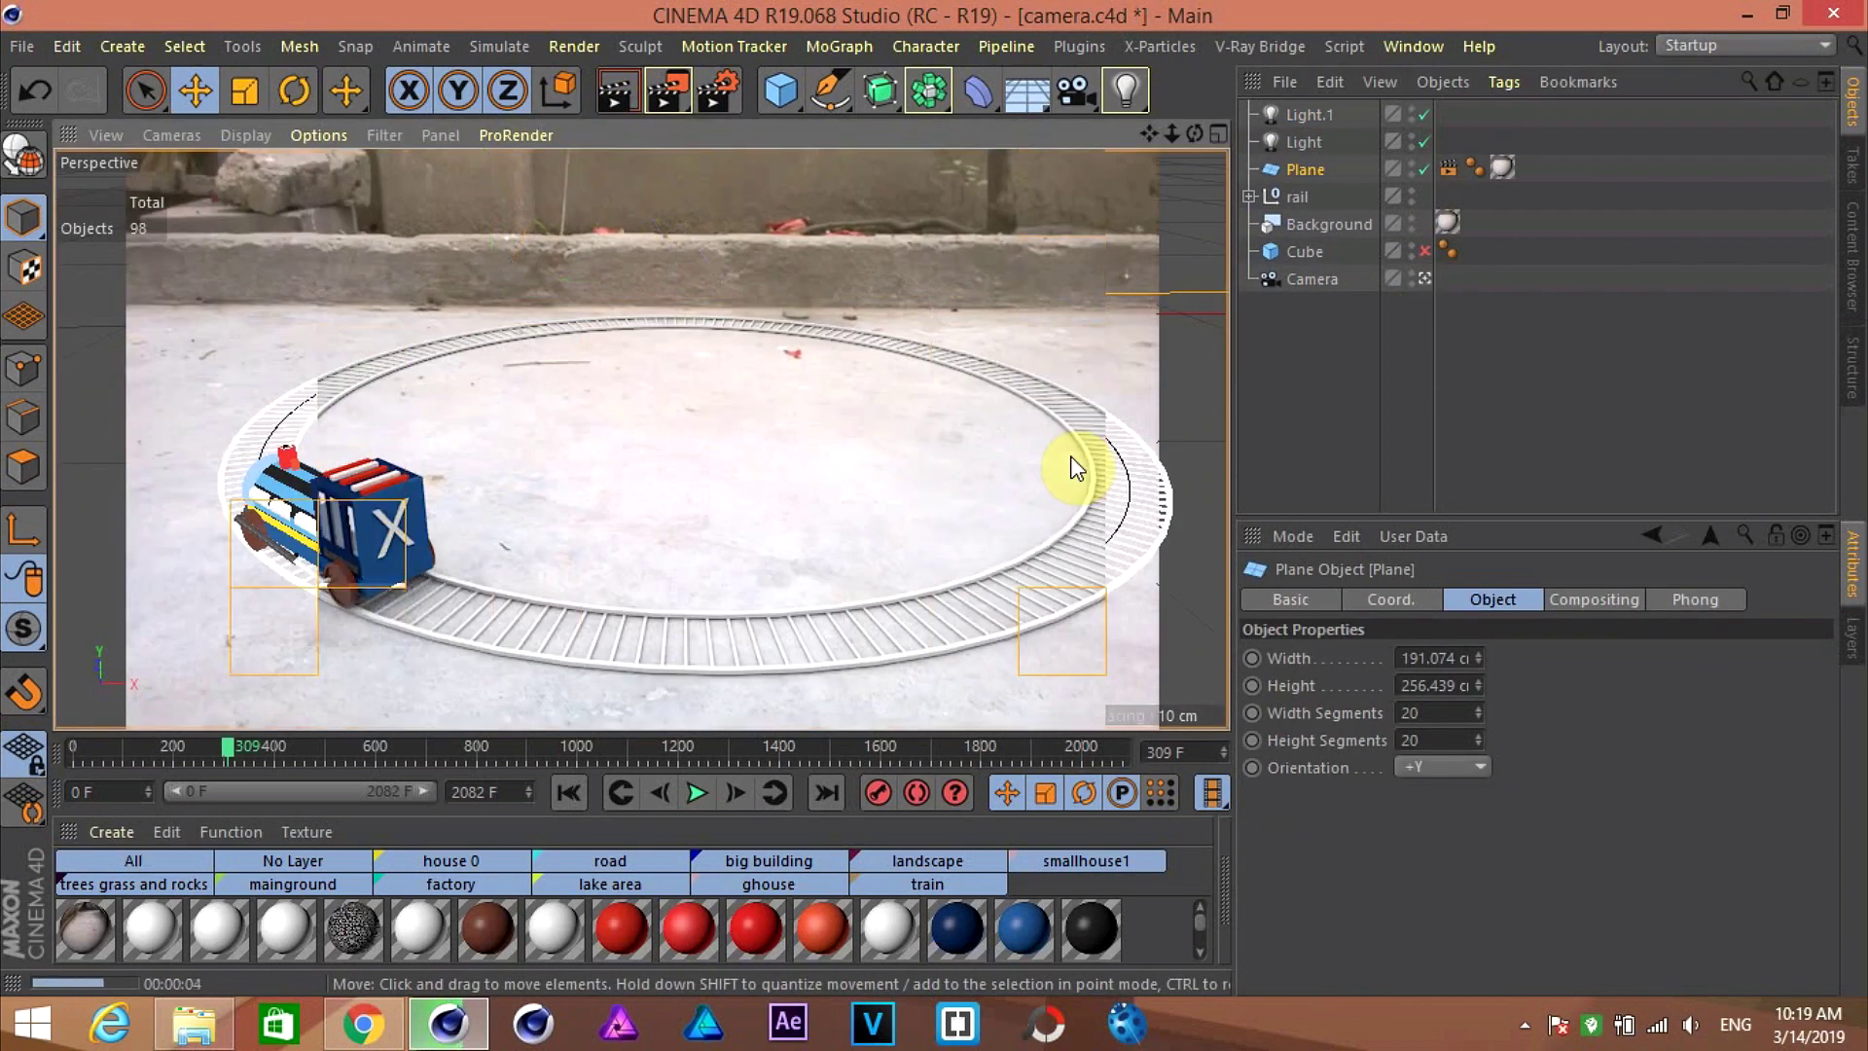